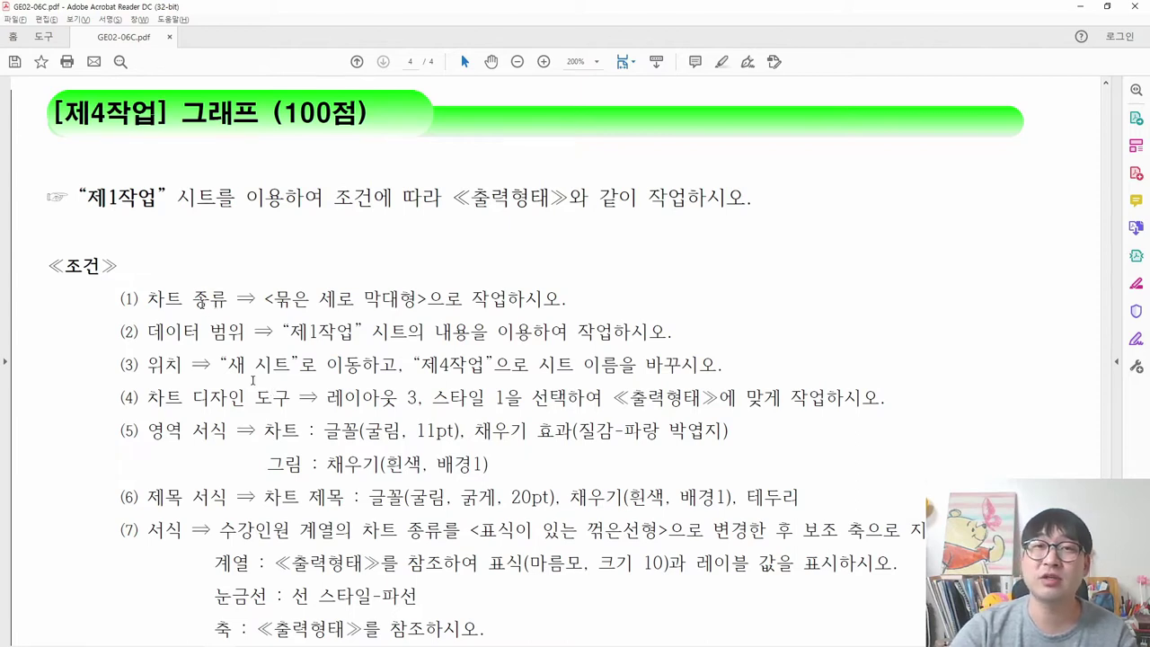
# Review the 제4작업 graph task's instruction line and the sample chart's category labels and legend in the exam PDF.
pyautogui.moveTo(81, 199); pyautogui.dragTo(753, 201)
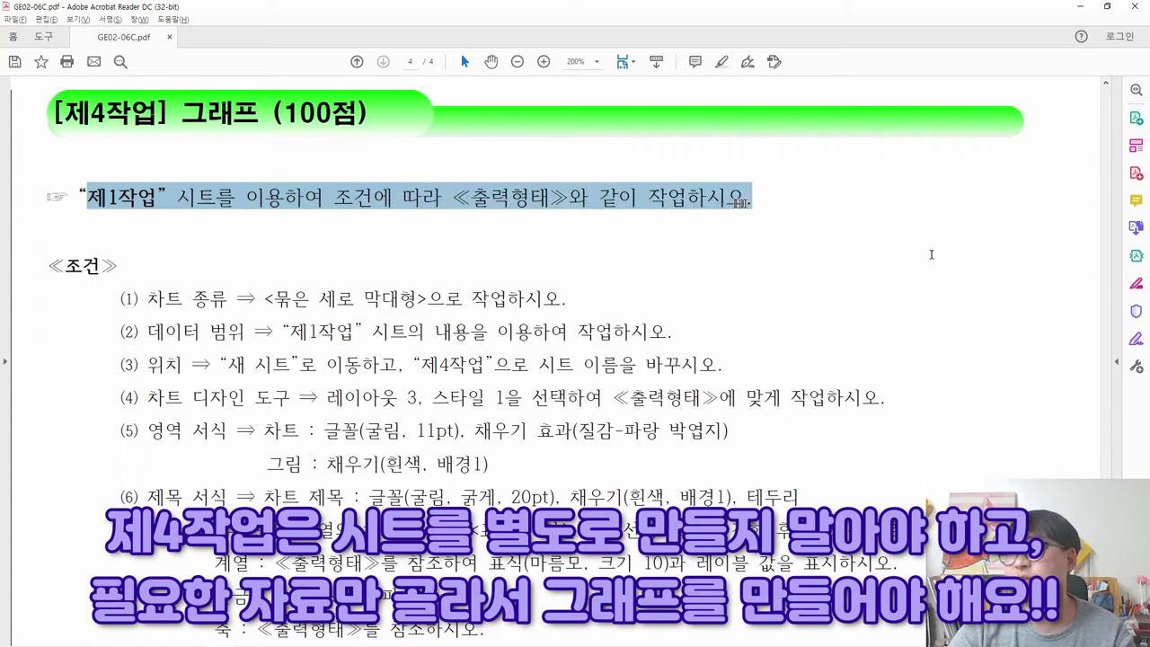
pyautogui.click(803, 172)
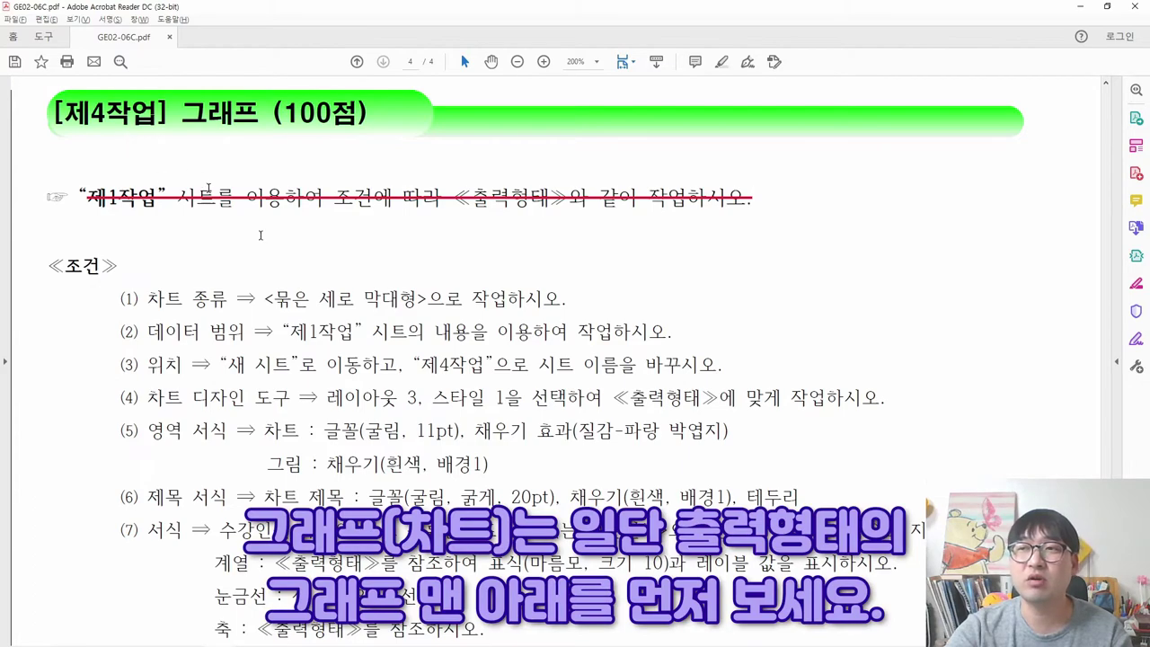
pyautogui.scroll(-10, 251, 227)
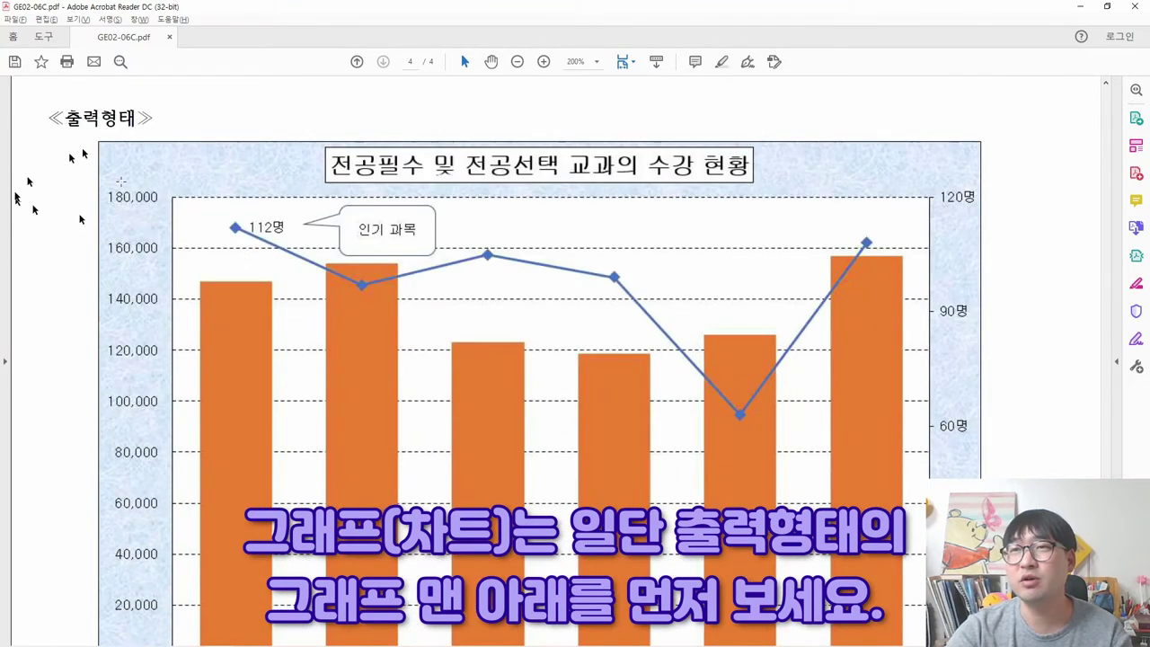
pyautogui.scroll(-4, 252, 224)
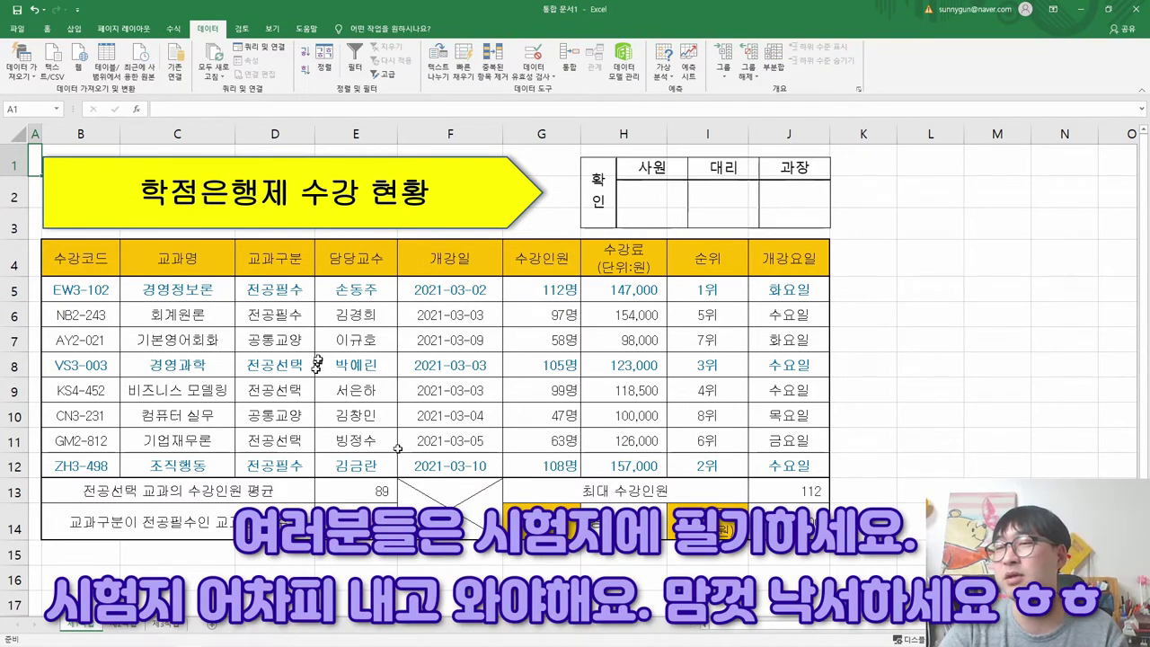
pyautogui.hotkey('alt', 'Tab')
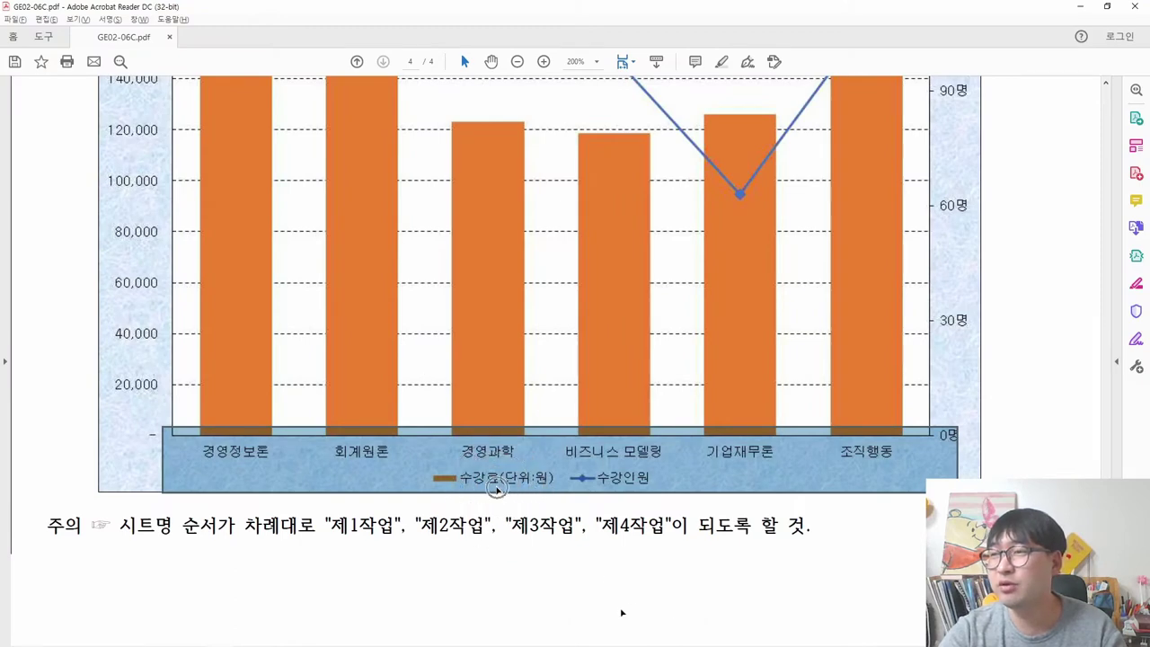
# Switch to Excel and fill header cells H4 (수강료(단위:원)) and G4 (수강인원) on sheet 제1작업 with yellow.
pyautogui.hotkey('alt', 'Tab')
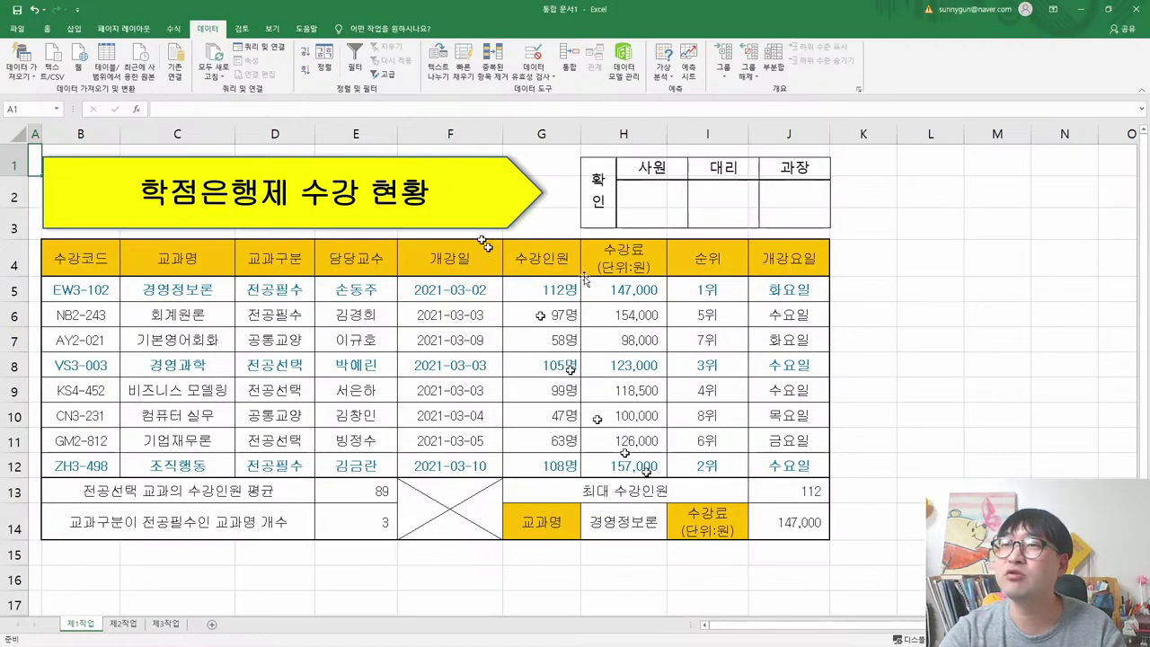
pyautogui.click(50, 29)
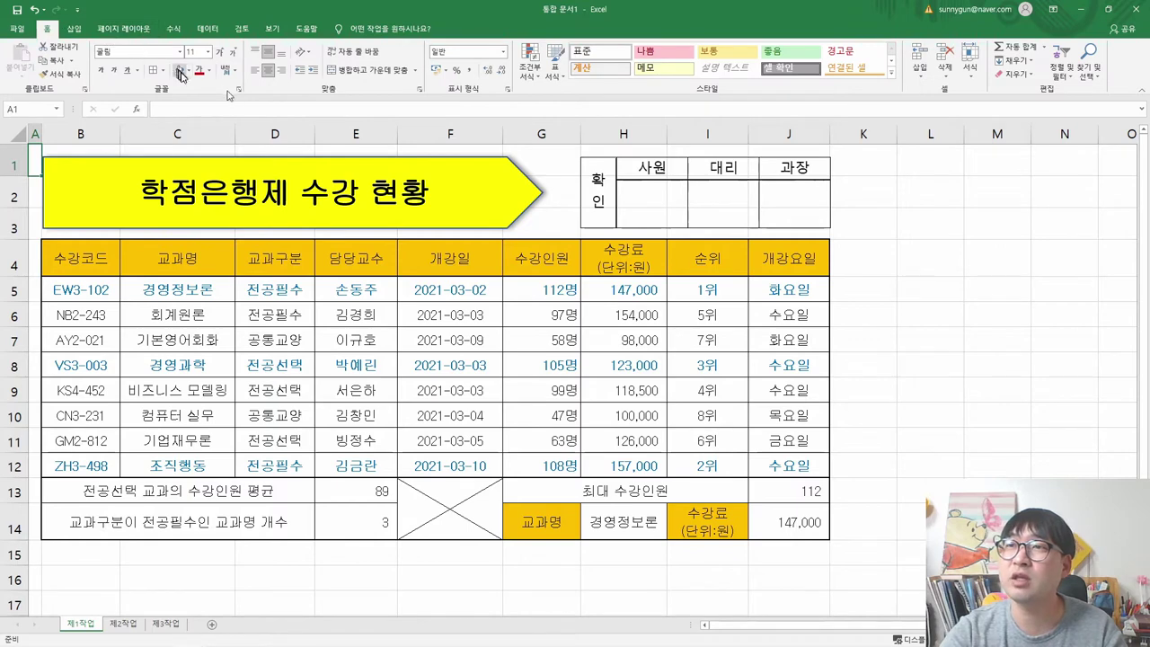
pyautogui.click(633, 264)
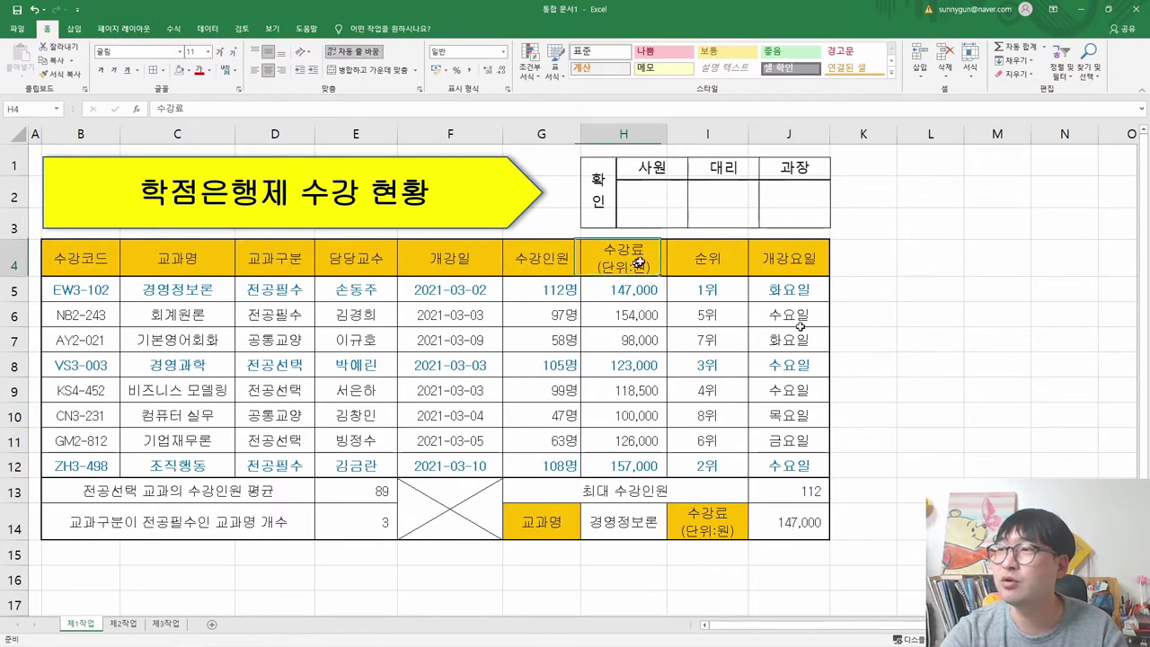
pyautogui.click(190, 71)
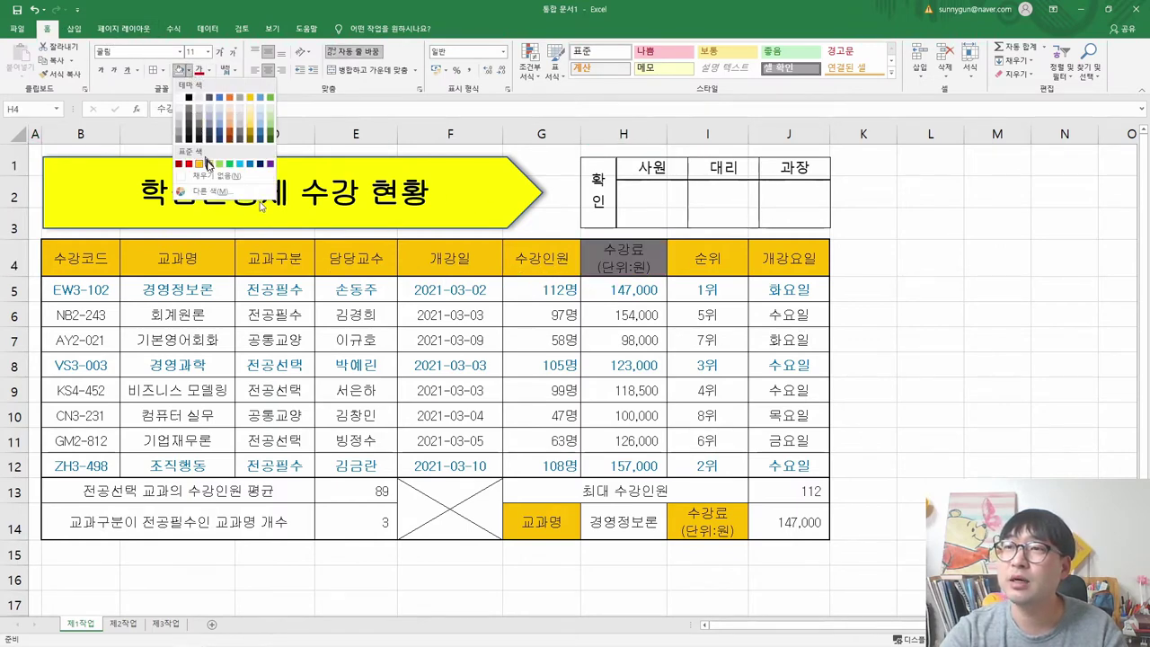
pyautogui.click(210, 170)
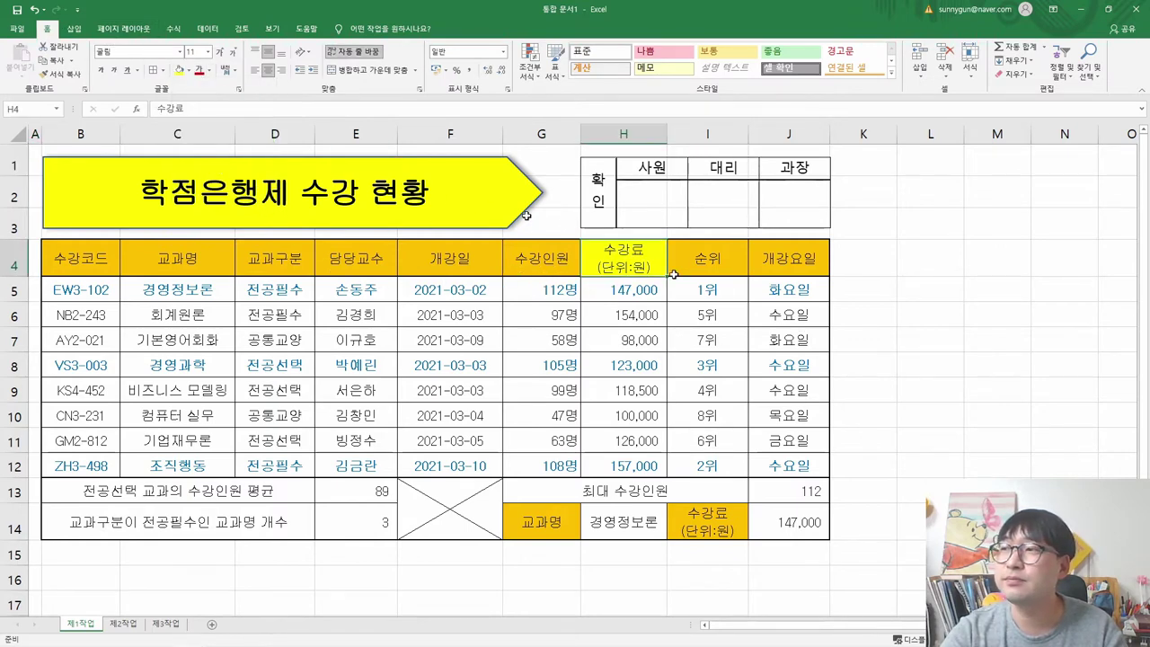
pyautogui.click(562, 267)
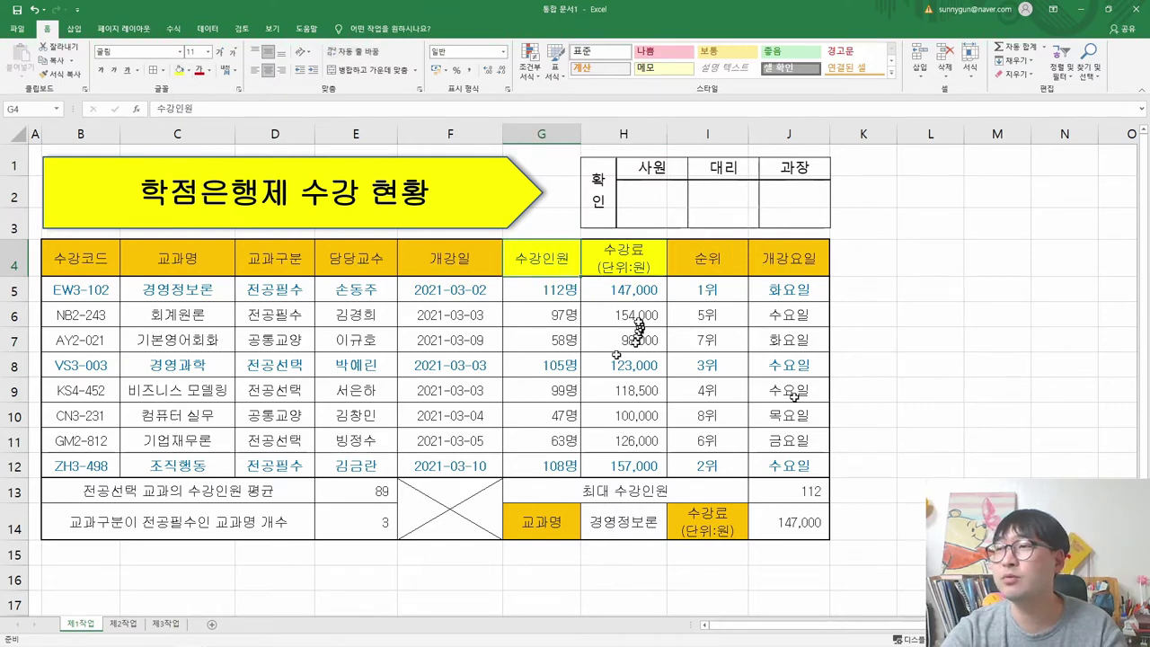
# Fill course name cells C5 (경영정보론) and C6 (회계원론) with yellow, matching the sample chart's first categories in the PDF.
pyautogui.hotkey('alt', 'Tab')
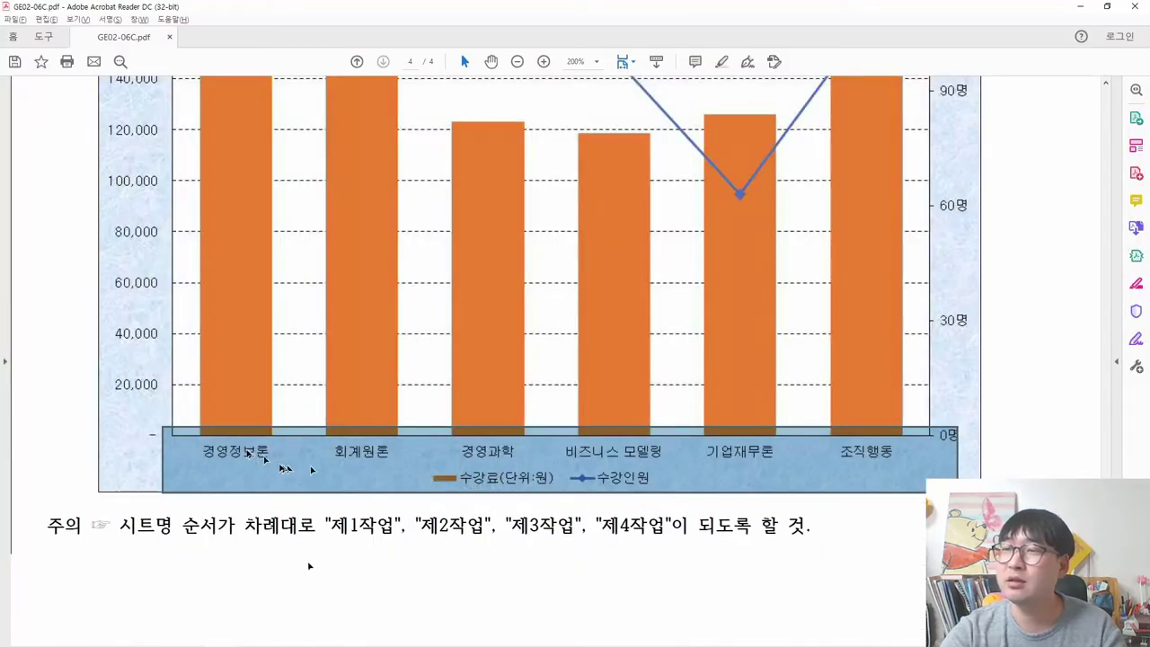
pyautogui.hotkey('alt', 'Tab')
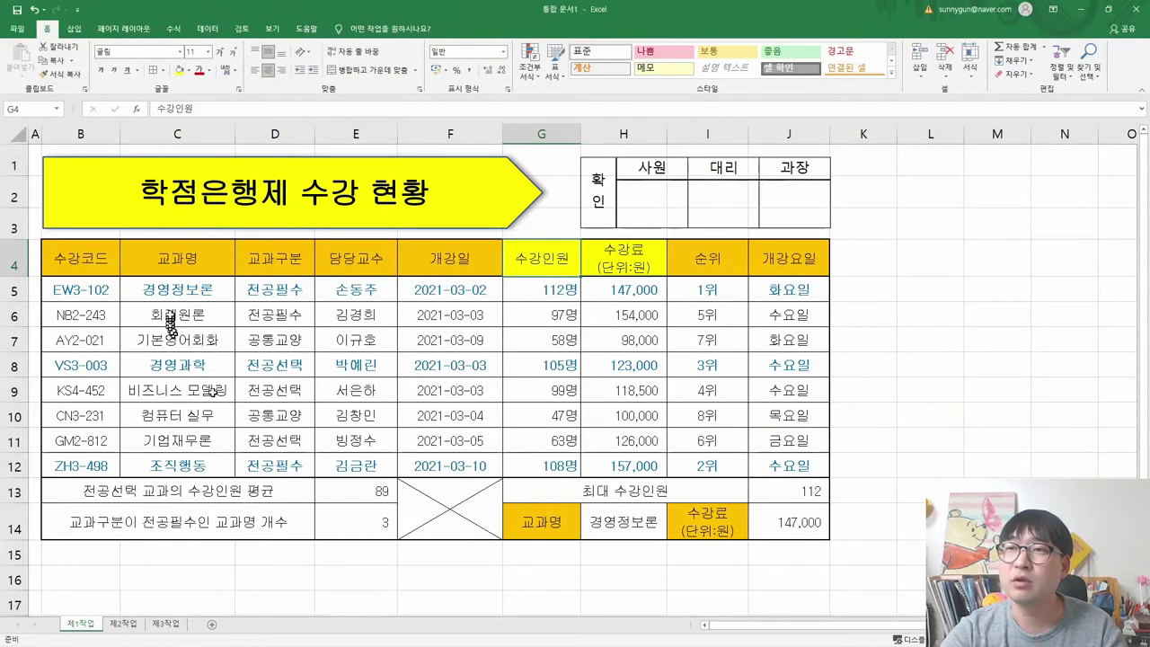
pyautogui.click(180, 289)
pyautogui.click(179, 70)
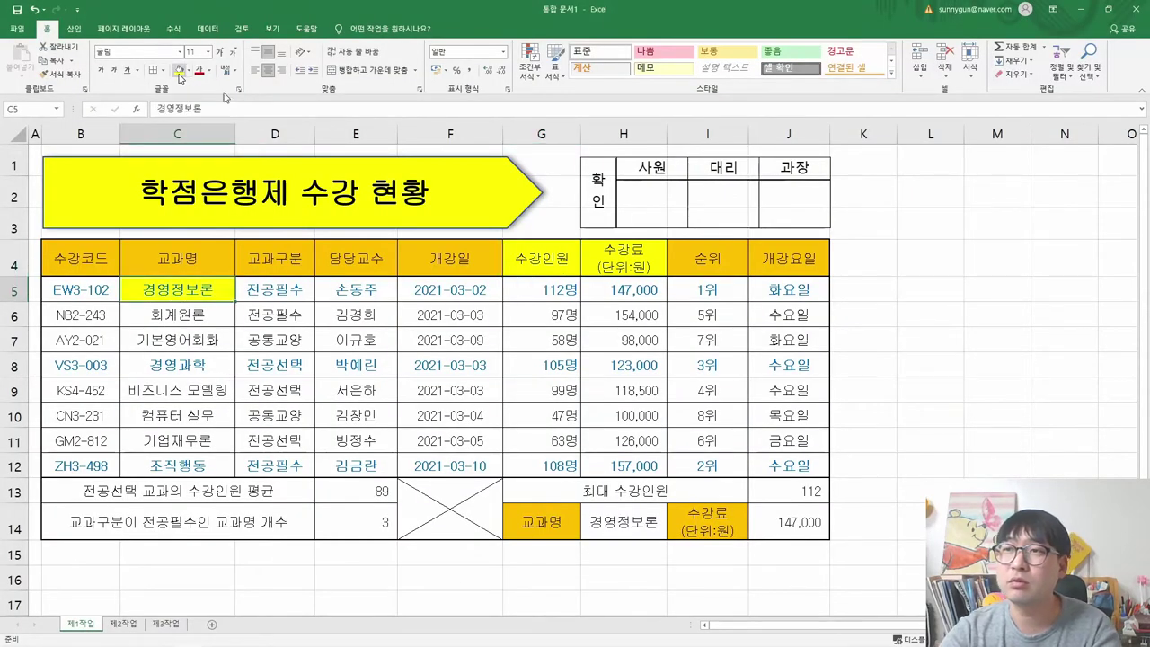
pyautogui.press('Down')
pyautogui.click(178, 70)
# Check the sample chart in the PDF and fill cells C8 (경영과학) and C9 (비즈니스 모델링) with yellow.
pyautogui.hotkey('alt', 'Tab')
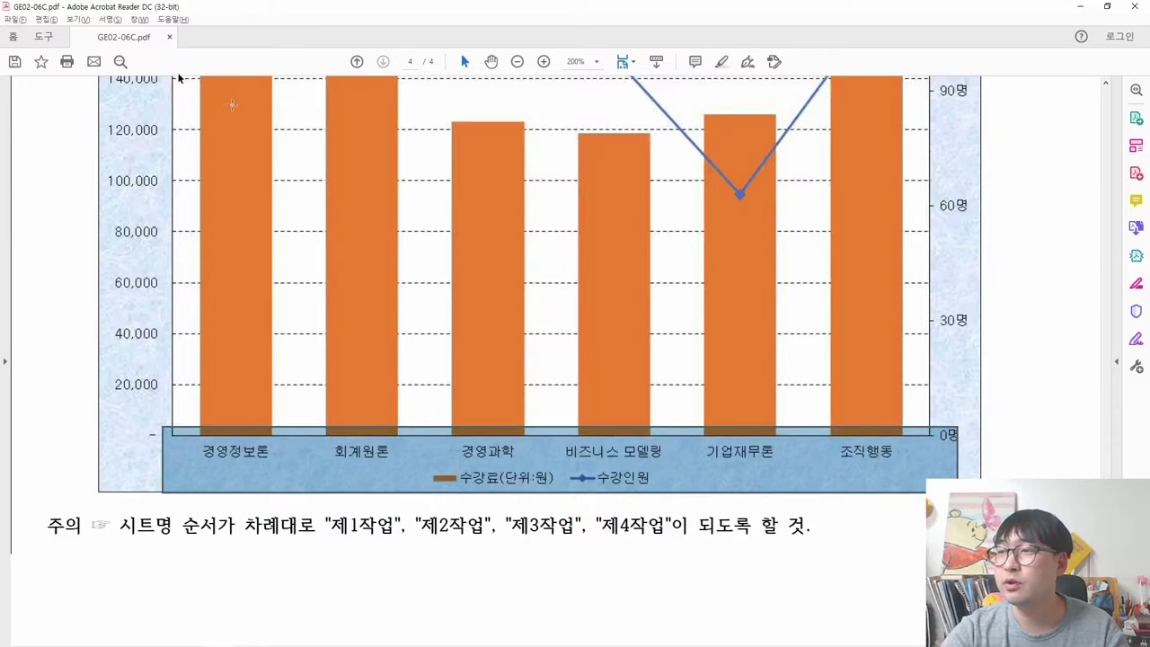
pyautogui.hotkey('alt', 'Tab')
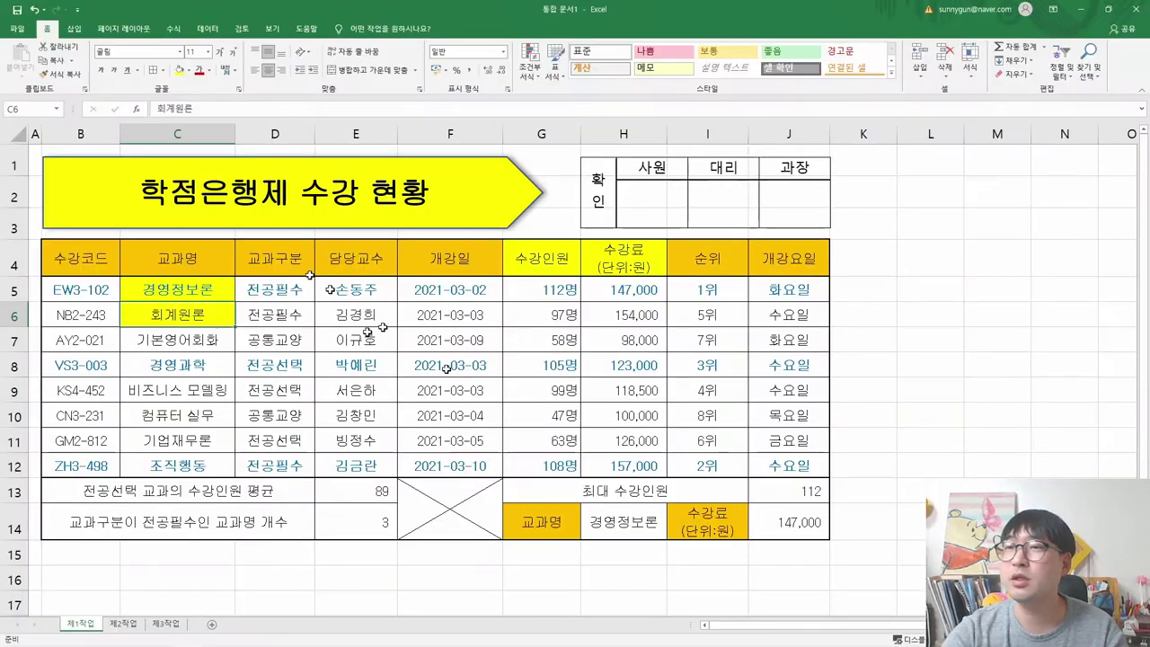
pyautogui.click(186, 360)
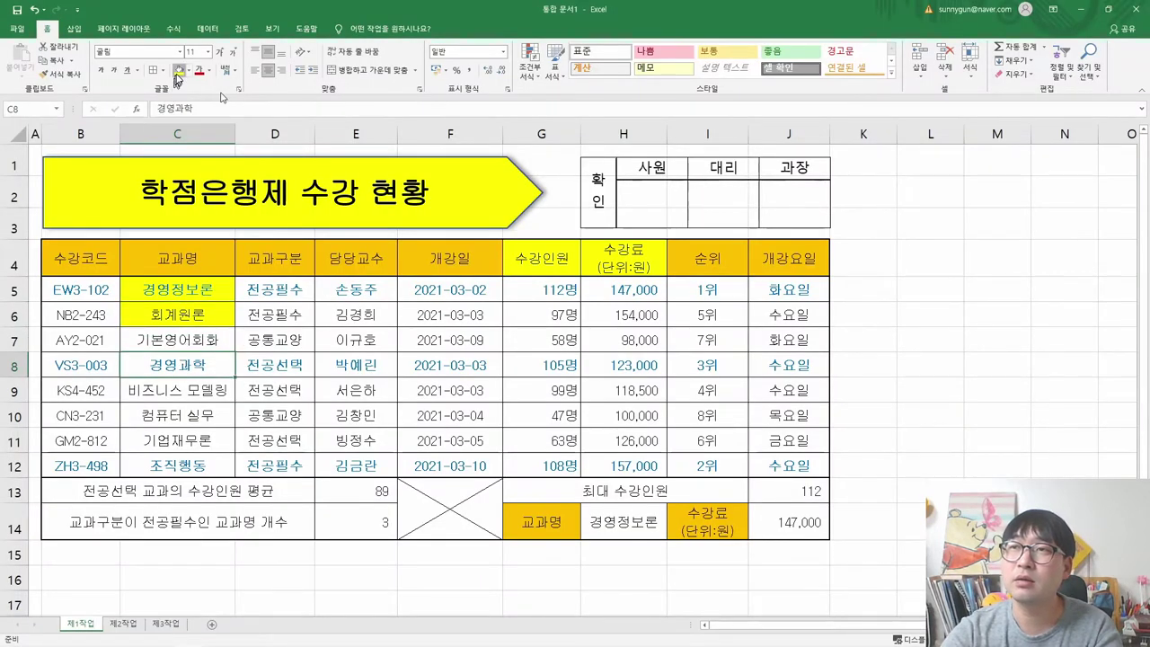
pyautogui.click(179, 70)
pyautogui.press('Down')
pyautogui.click(178, 70)
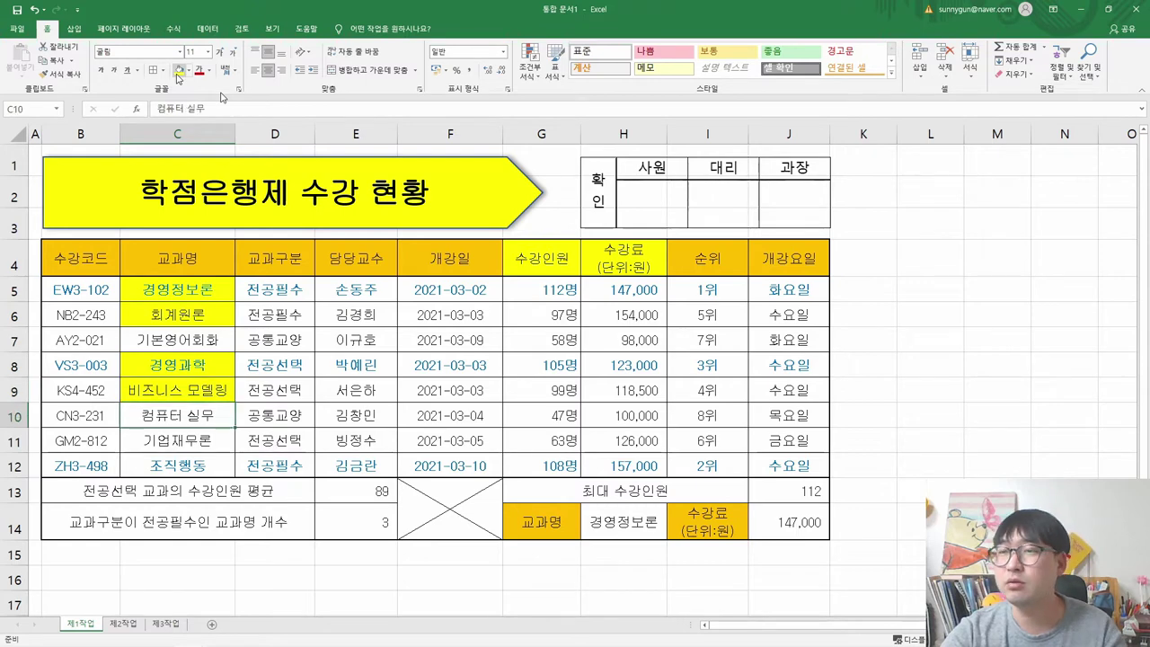
# Fill course cells C11 (기업재무론) and C12 (조직행동) and the 교과명 header C4 with yellow.
pyautogui.hotkey('alt', 'Tab')
pyautogui.hotkey('alt', 'Tab')
pyautogui.click(216, 442)
pyautogui.click(177, 71)
pyautogui.press('Down')
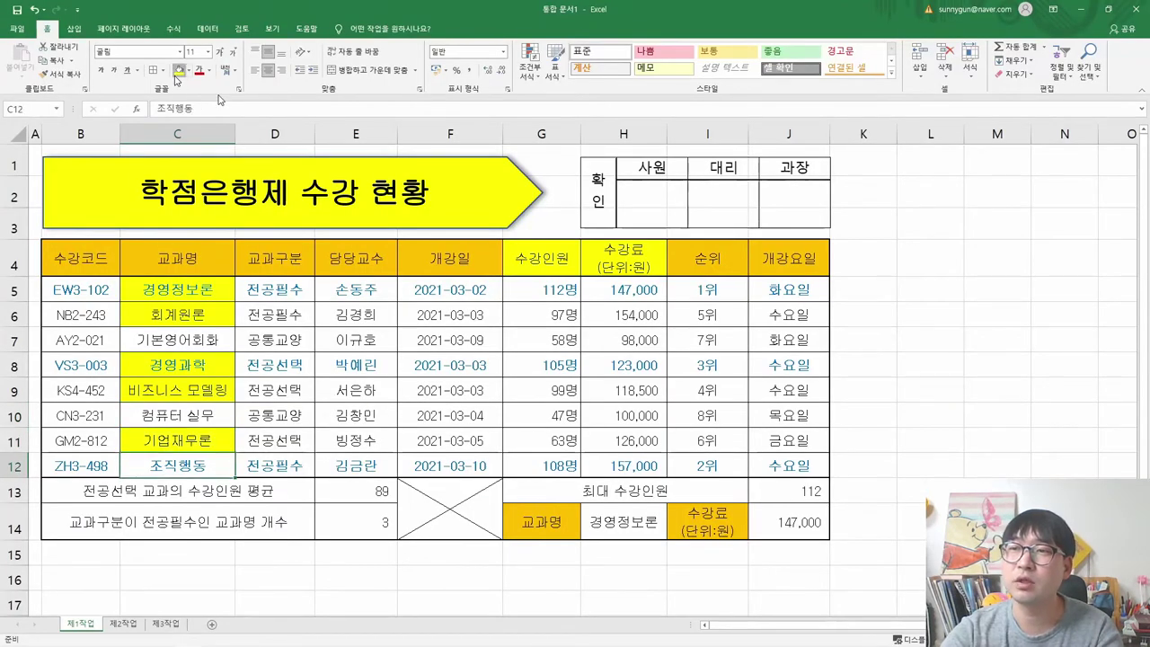
pyautogui.click(178, 71)
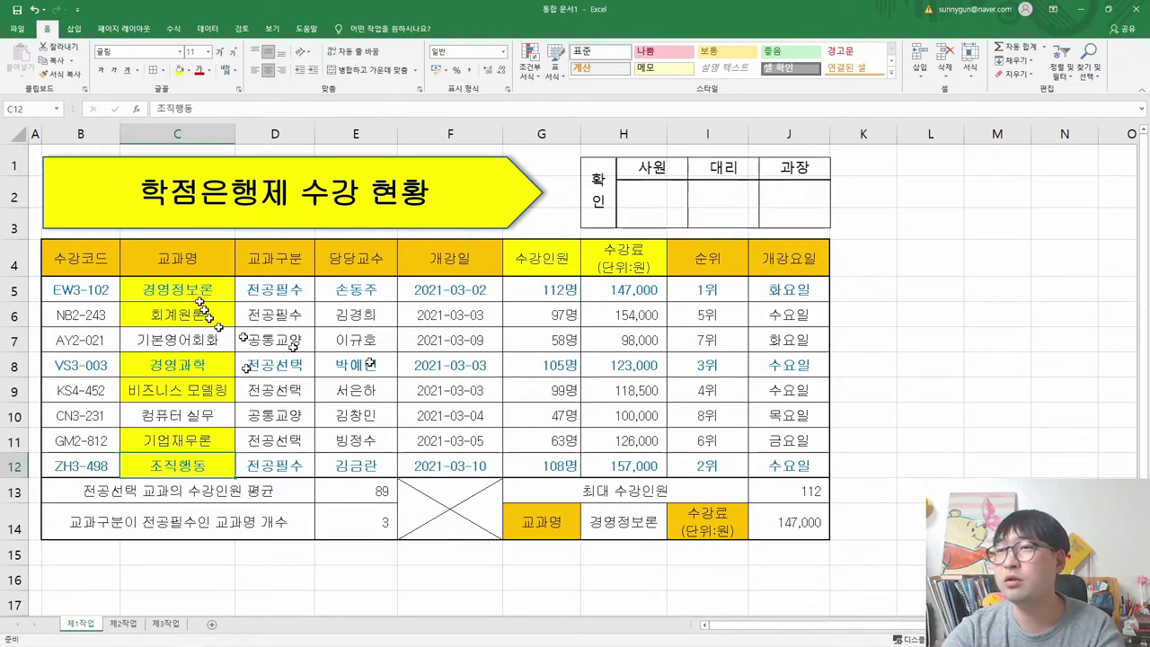
pyautogui.click(190, 253)
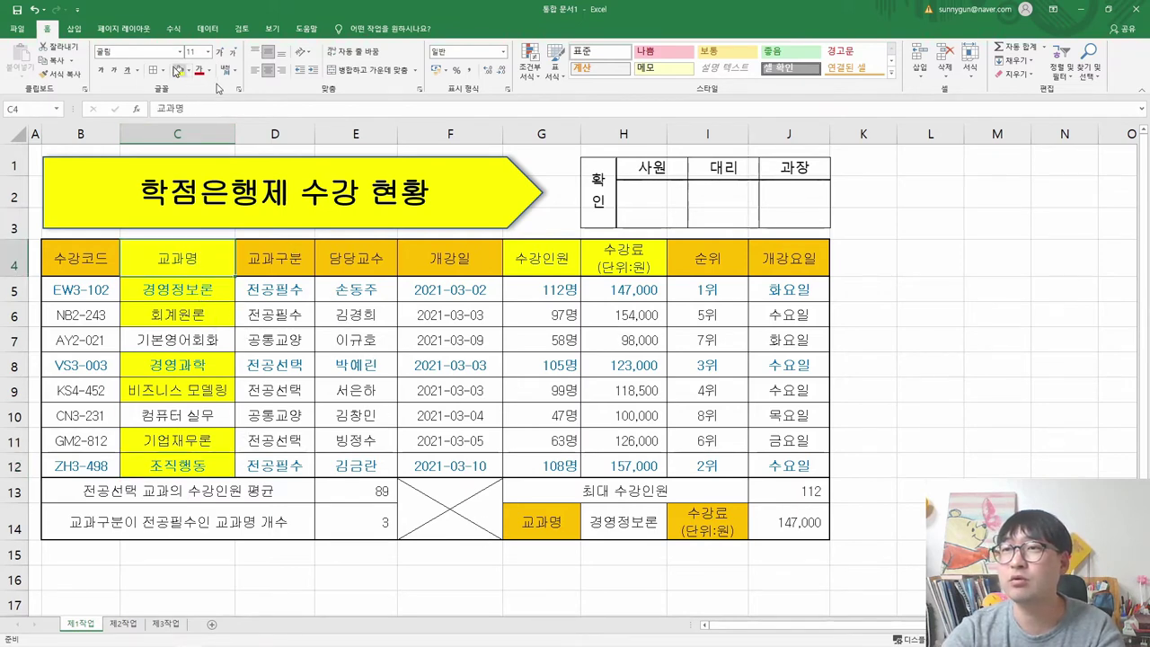
# Fill the enrolment and fee ranges G5:H6, G8:H9 and G11:H12 with yellow.
pyautogui.moveTo(541, 289); pyautogui.dragTo(602, 315)
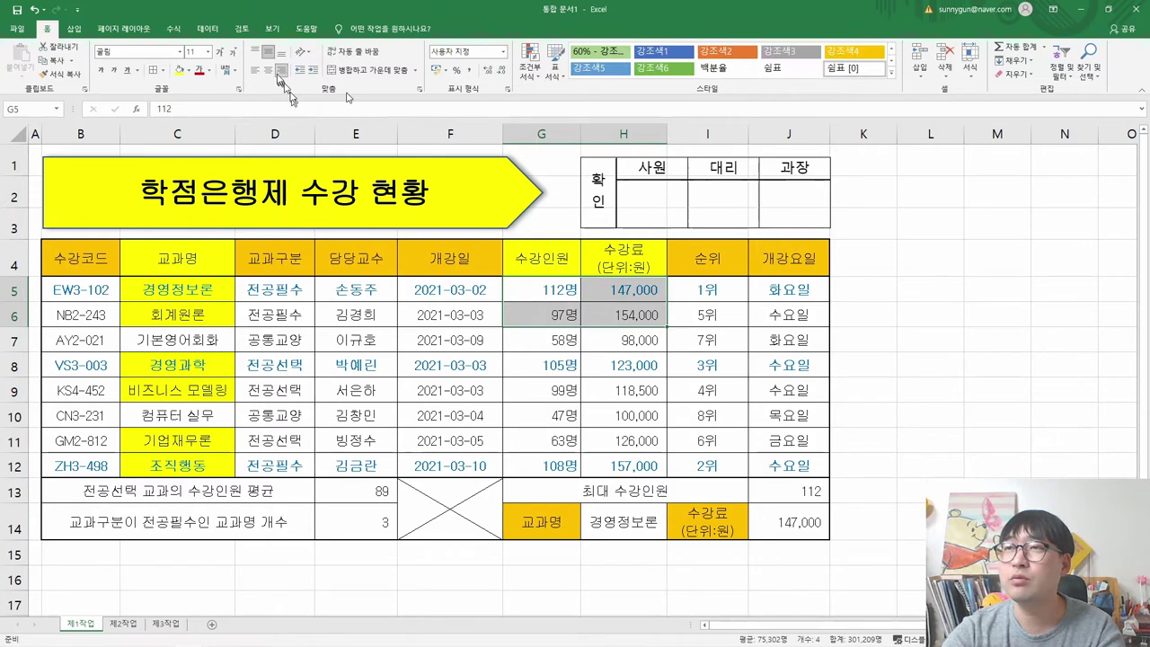
pyautogui.click(178, 70)
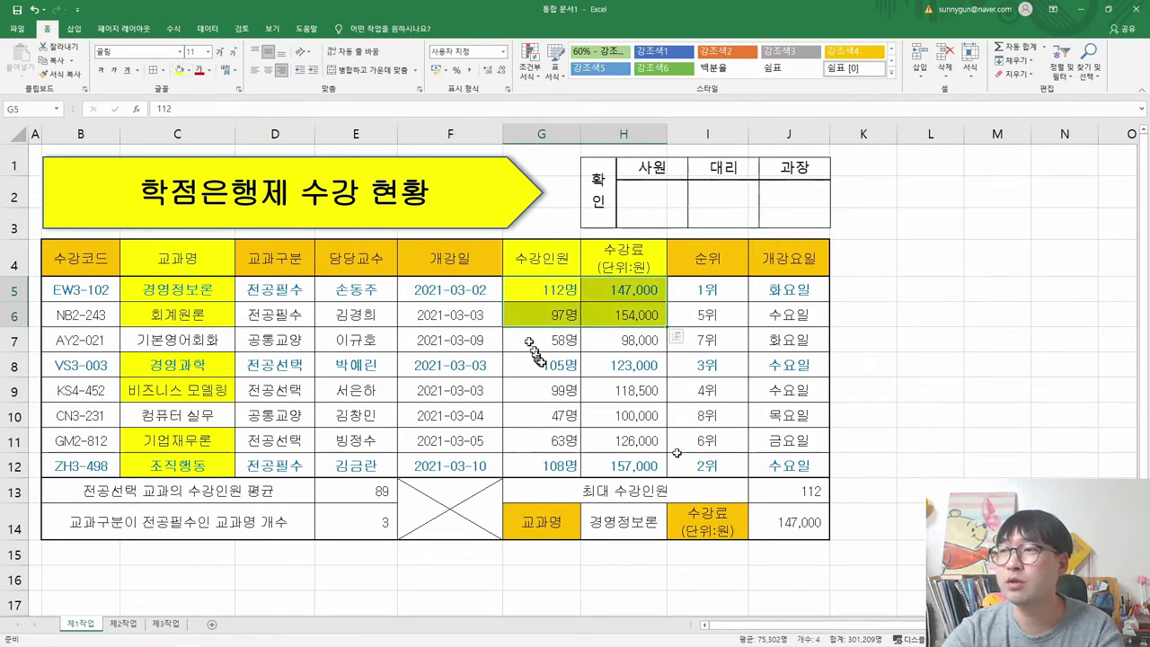
pyautogui.moveTo(539, 365); pyautogui.dragTo(608, 393)
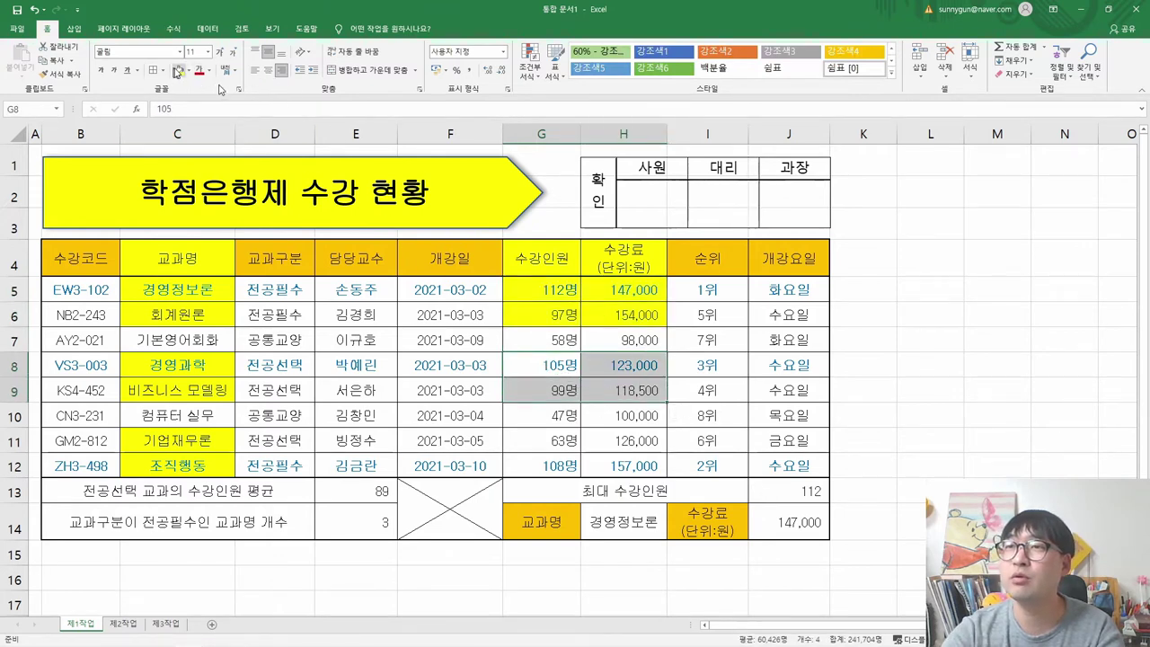
pyautogui.click(179, 70)
pyautogui.click(562, 441)
pyautogui.moveTo(561, 440); pyautogui.dragTo(629, 465)
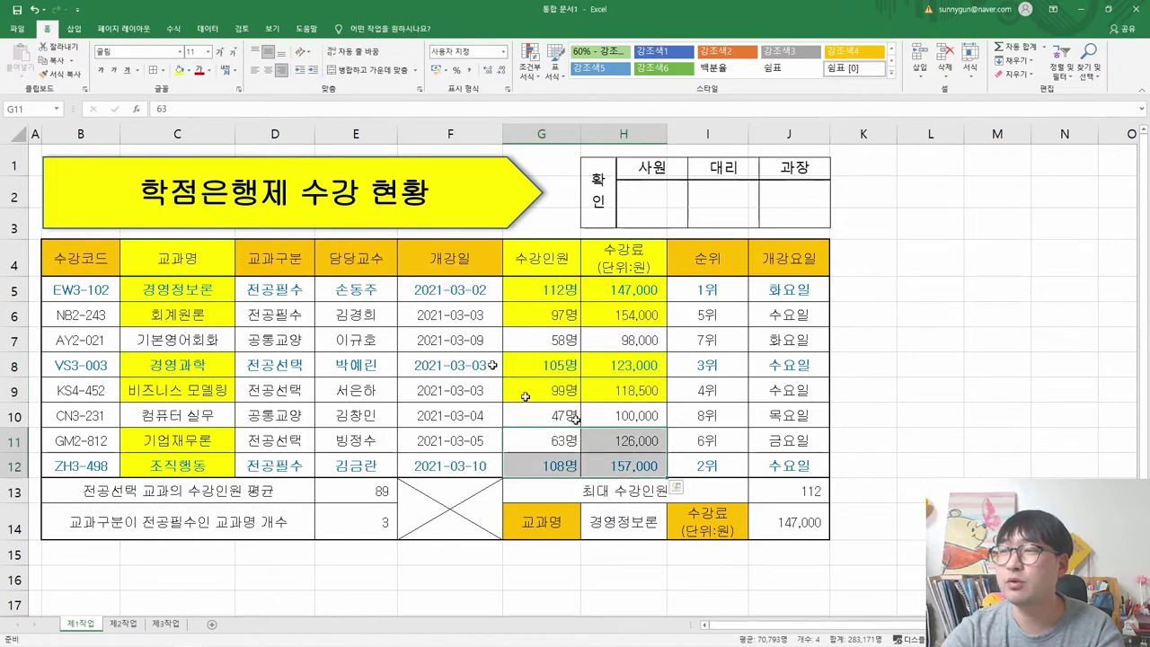
pyautogui.click(179, 70)
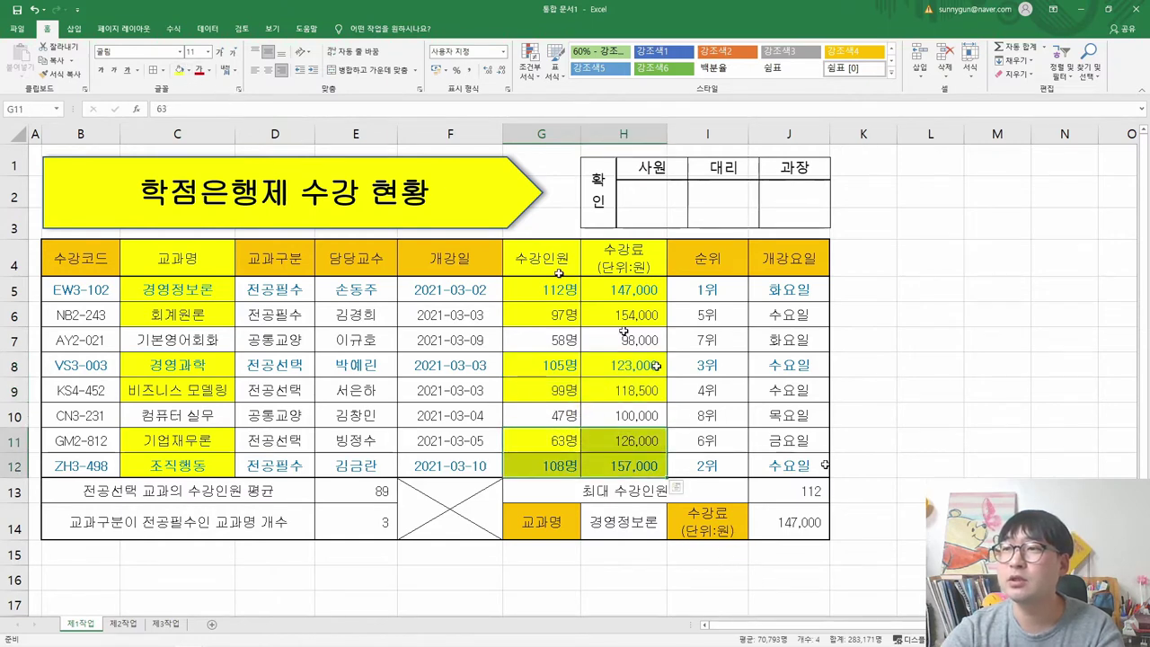
pyautogui.click(422, 413)
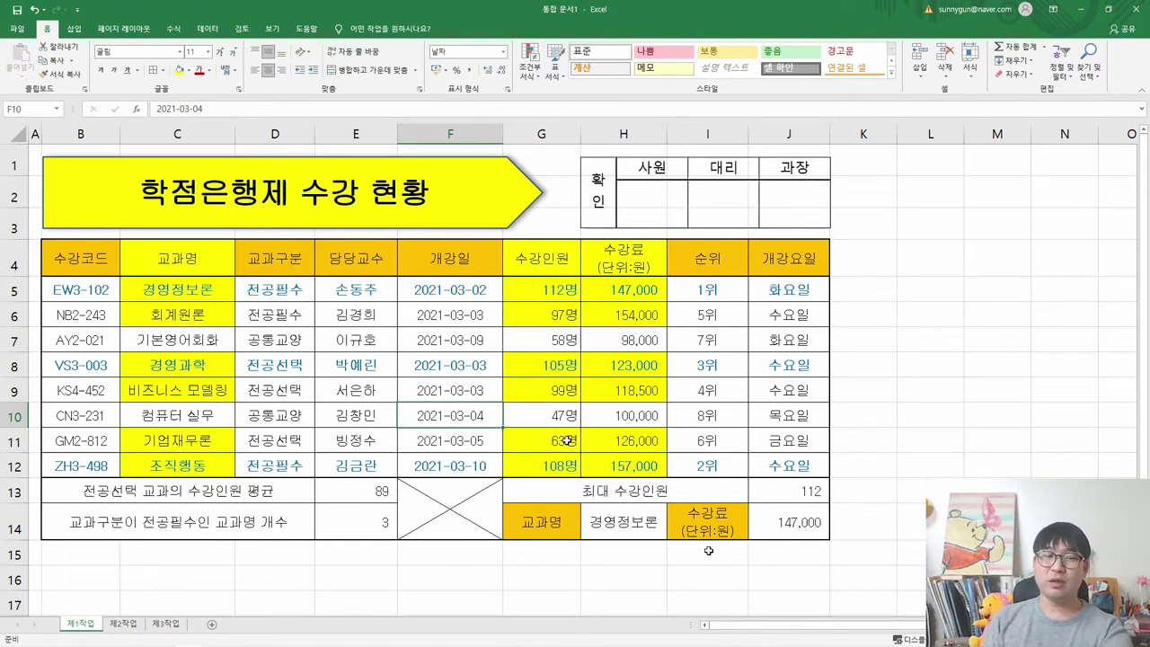
pyautogui.hotkey('alt', 'Tab')
pyautogui.hotkey('alt', 'Tab')
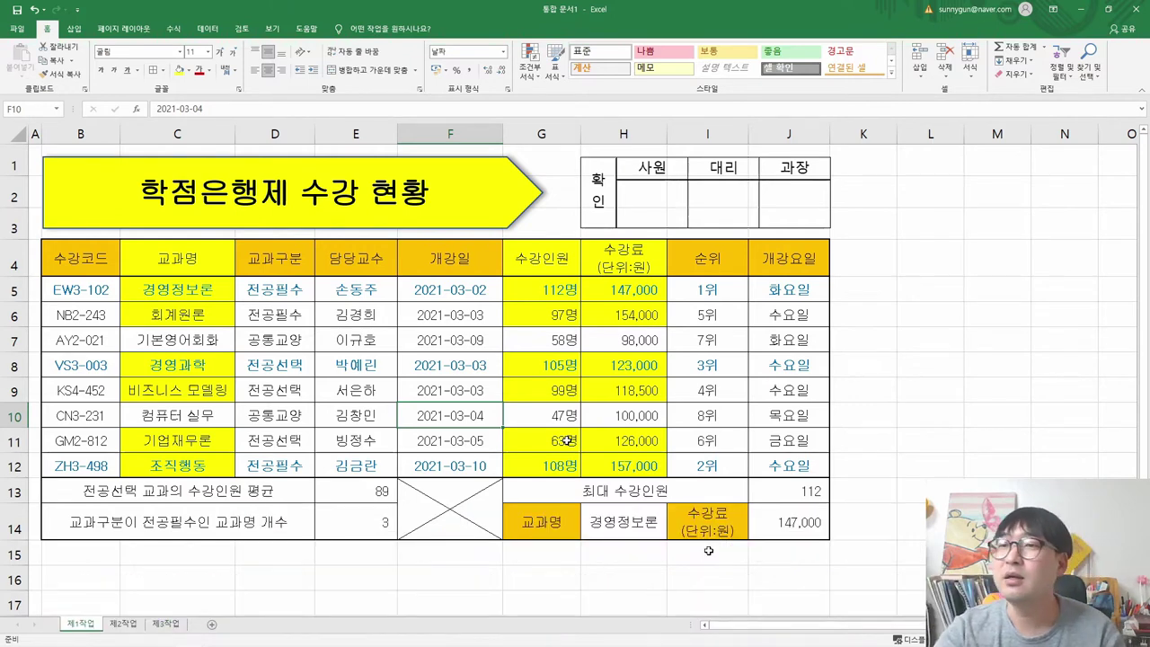
pyautogui.moveTo(200, 256); pyautogui.dragTo(536, 445)
pyautogui.click(543, 339)
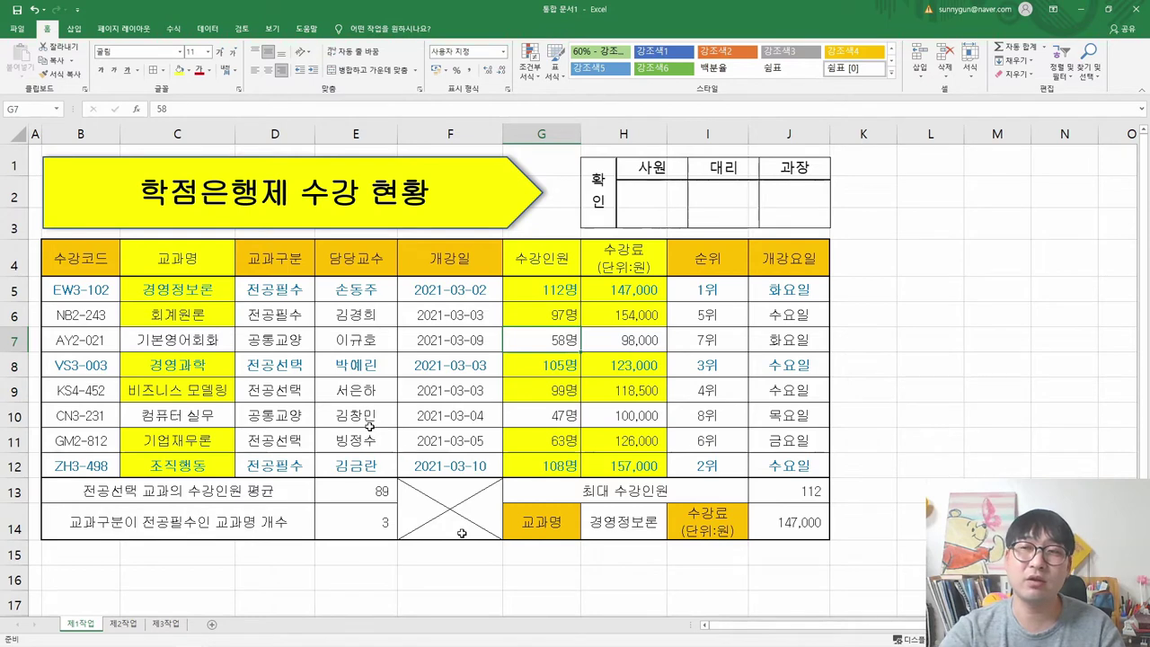
# Select the yellow chart data together as non-adjacent ranges C4:C6, G4:H6, C8:C9, G8:H9, C11:C12 and G11:H12.
pyautogui.moveTo(187, 259); pyautogui.dragTo(205, 315)
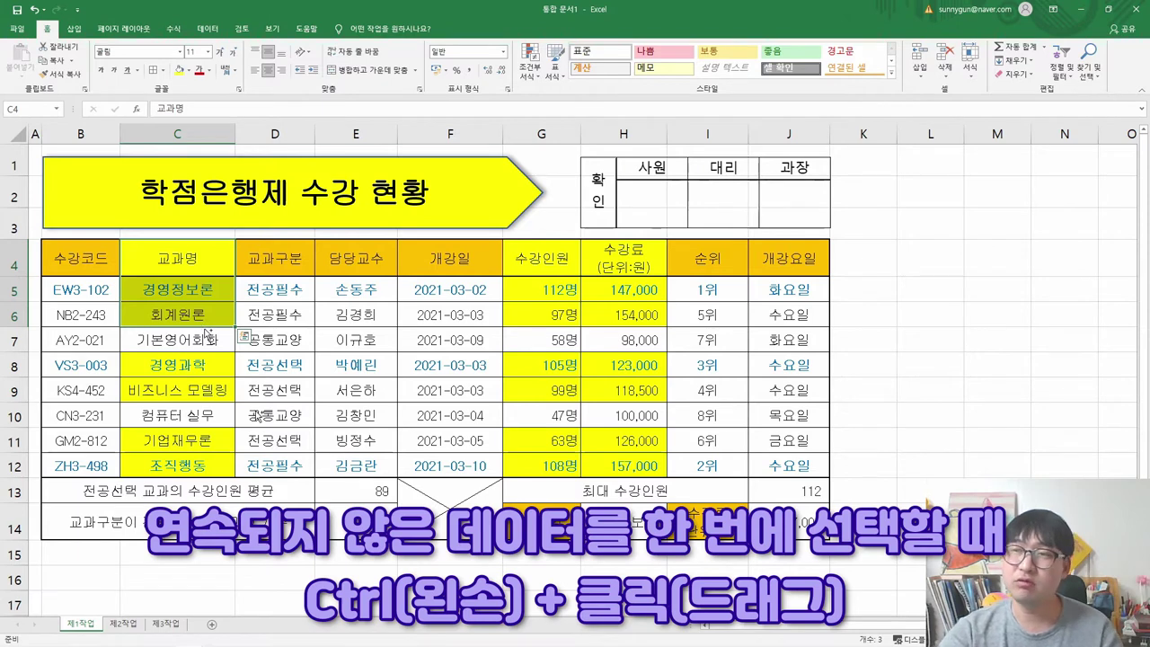
pyautogui.moveTo(539, 260); pyautogui.dragTo(608, 315)
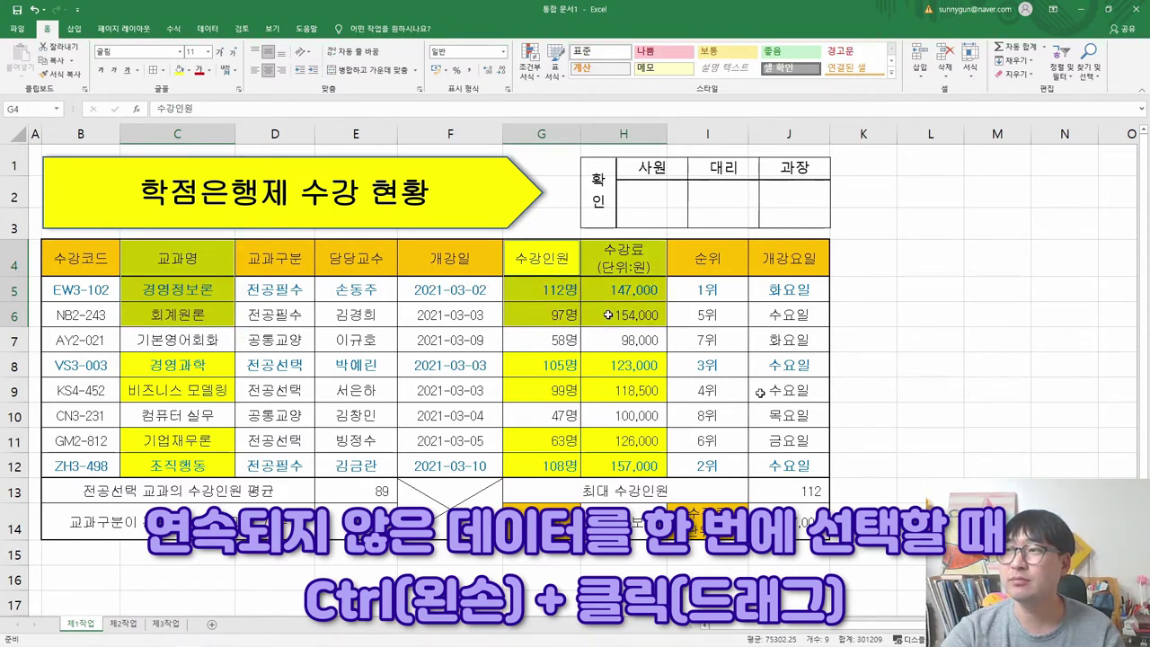
pyautogui.moveTo(162, 440); pyautogui.dragTo(180, 465)
pyautogui.moveTo(552, 369); pyautogui.dragTo(602, 395)
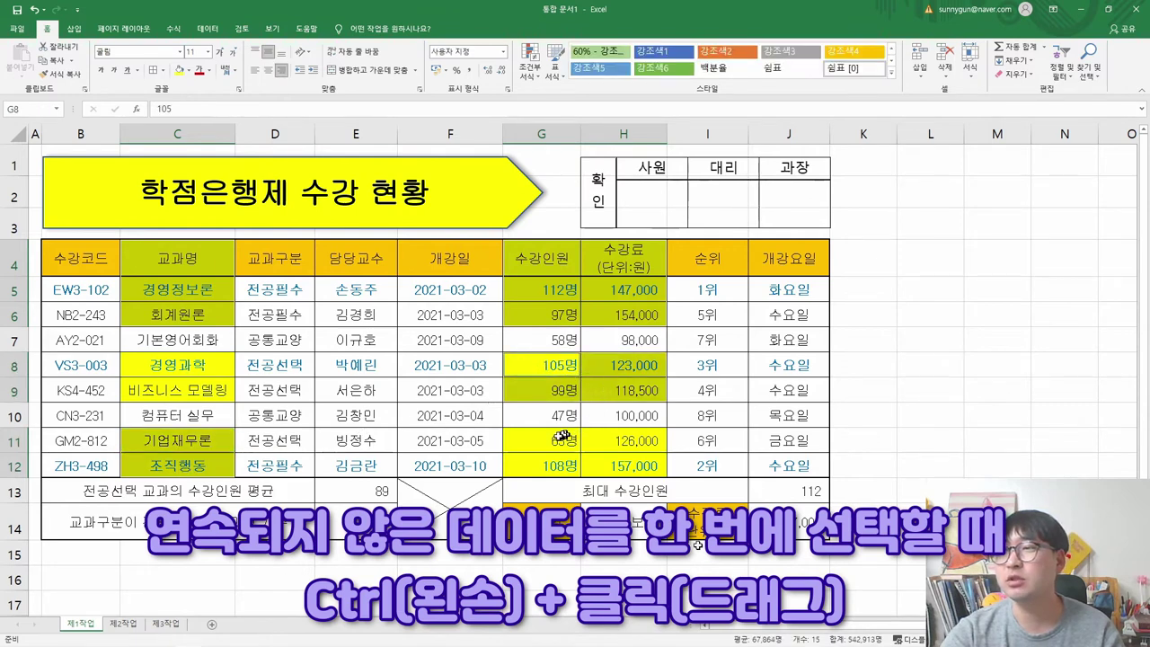
pyautogui.moveTo(561, 437); pyautogui.dragTo(615, 464)
pyautogui.moveTo(170, 366); pyautogui.dragTo(175, 390)
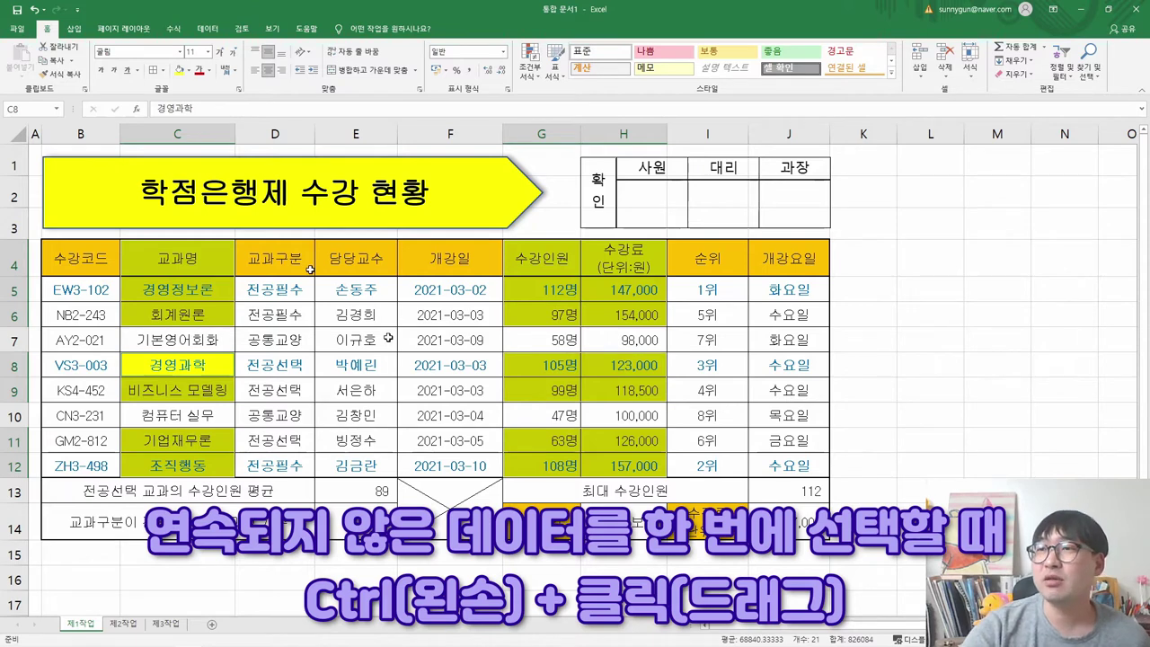
# Add the ranges D6:E8, G7:H10 and K7:K10 to the current non-adjacent selection.
pyautogui.moveTo(309, 304); pyautogui.dragTo(360, 358)
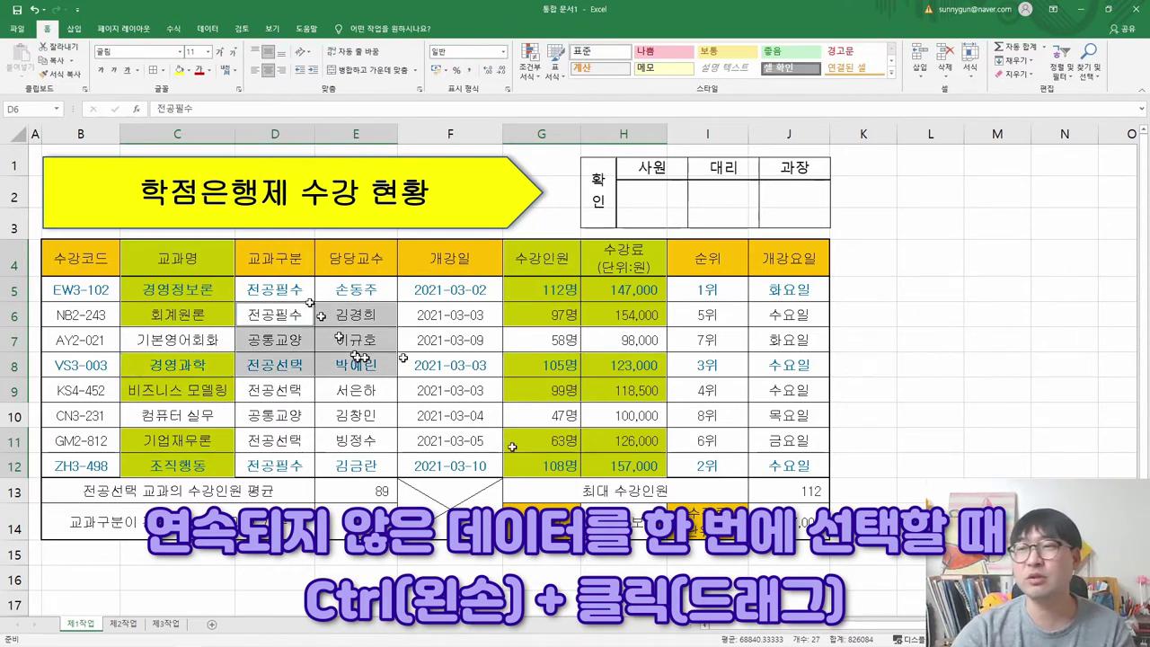
pyautogui.moveTo(539, 340); pyautogui.dragTo(629, 415)
pyautogui.moveTo(862, 340); pyautogui.dragTo(873, 415)
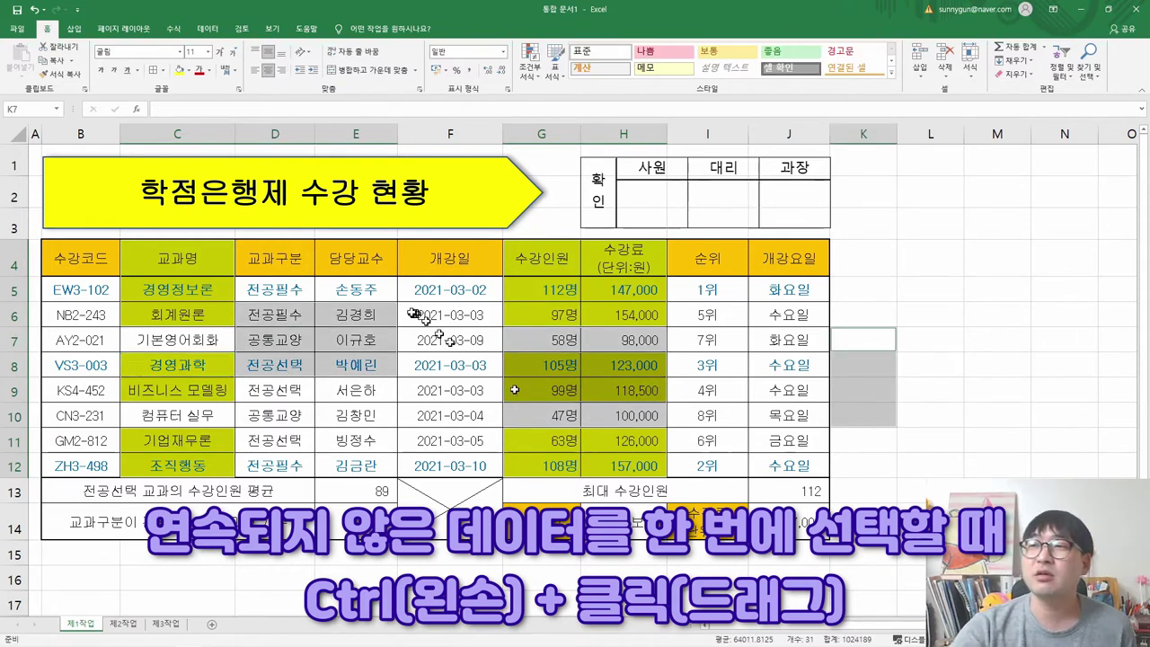
# Discard the current selection and select only the chart ranges C4:C6, G4:H6, G8:H9, G11:H12, C11:C12 and C8:C9 together.
pyautogui.click(408, 310)
pyautogui.click(268, 262)
pyautogui.moveTo(186, 259); pyautogui.dragTo(192, 321)
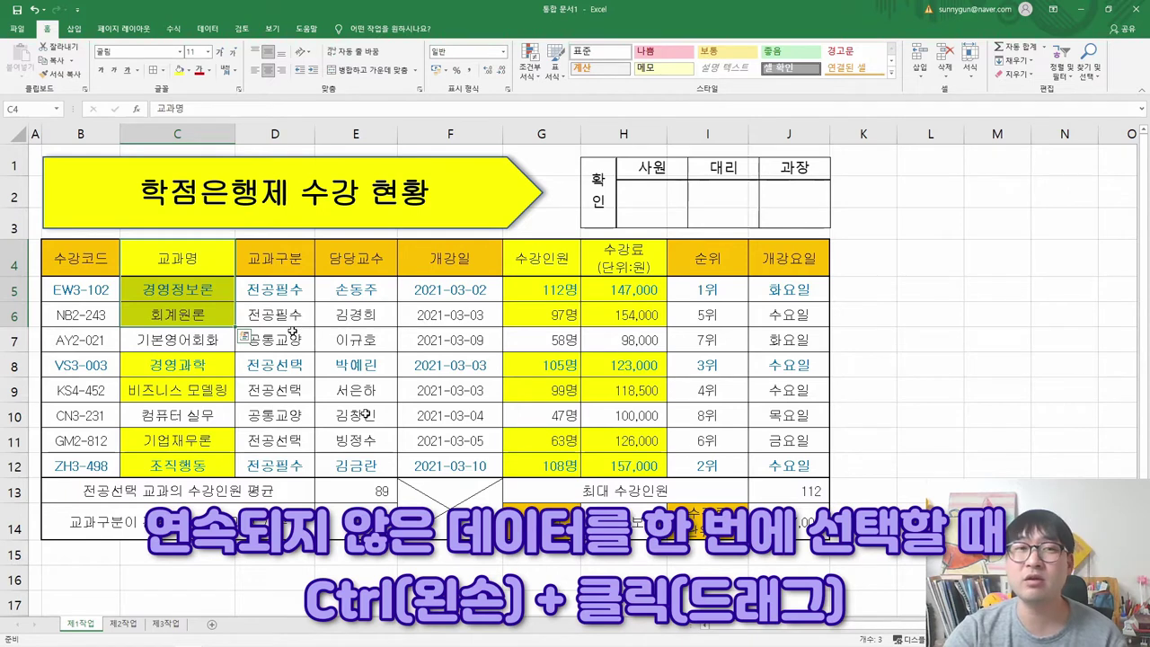
pyautogui.moveTo(539, 259); pyautogui.dragTo(620, 316)
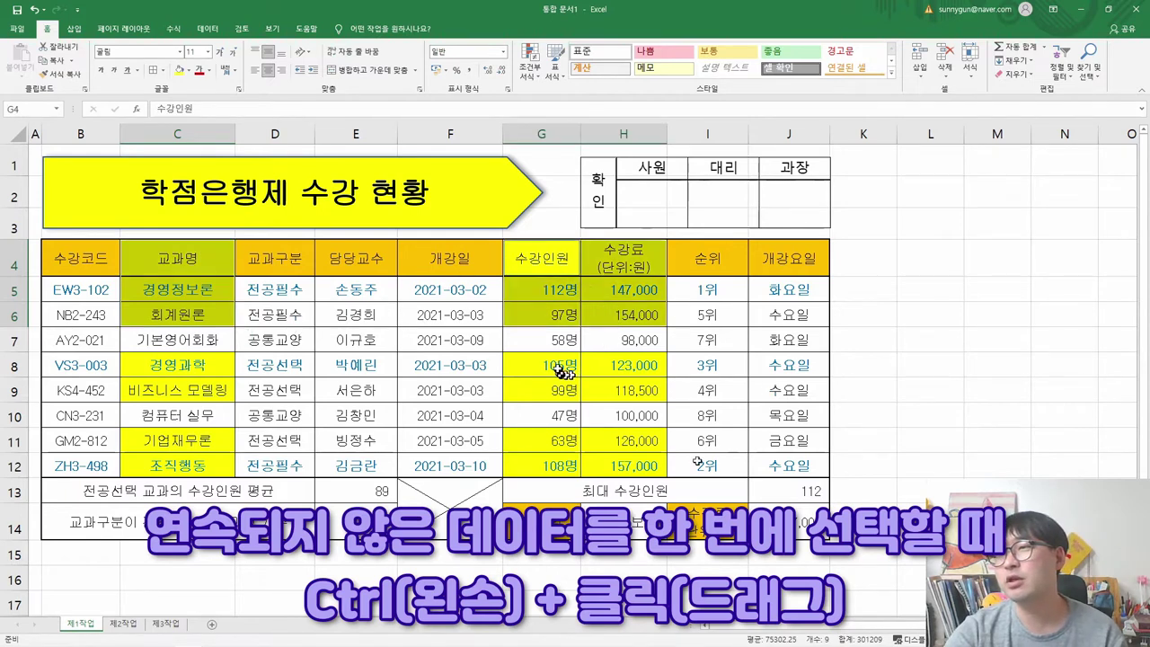
pyautogui.moveTo(561, 367); pyautogui.dragTo(588, 395)
pyautogui.moveTo(561, 435); pyautogui.dragTo(620, 465)
pyautogui.moveTo(220, 442); pyautogui.dragTo(200, 462)
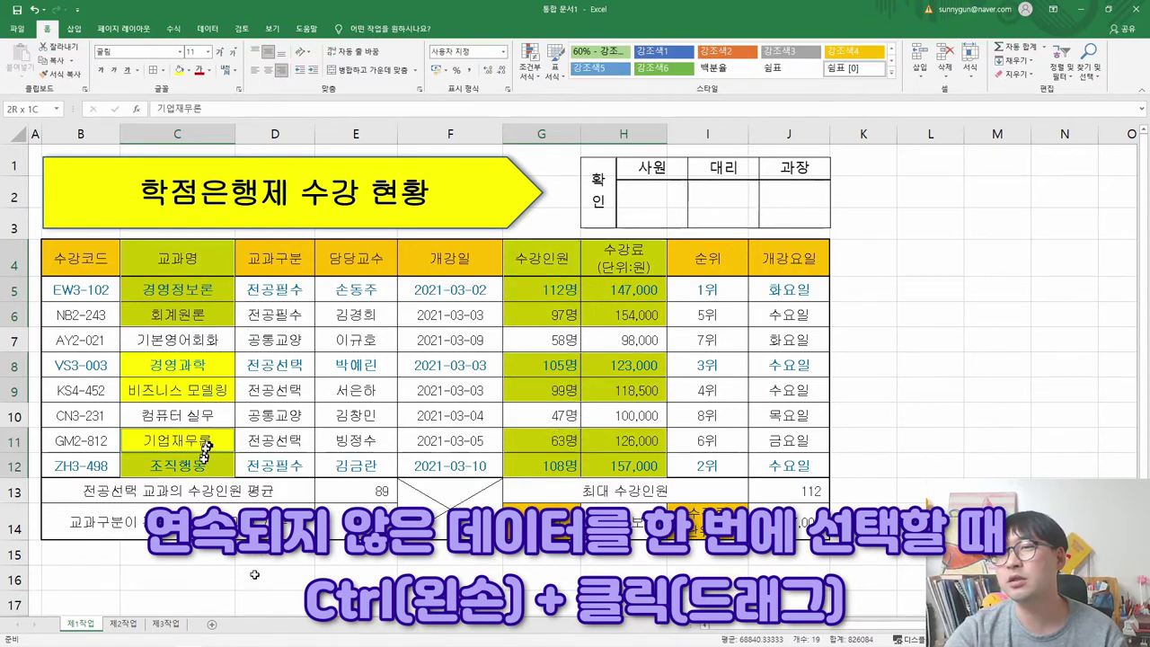
pyautogui.moveTo(199, 368); pyautogui.dragTo(199, 388)
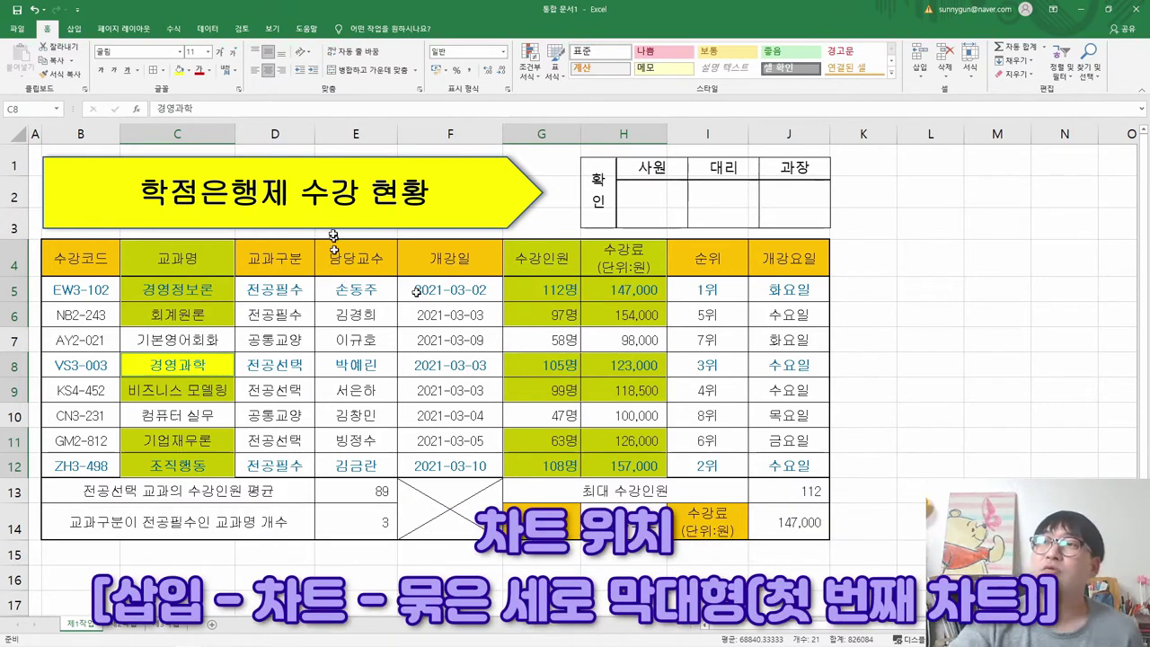
# Insert a 2-D clustered column chart (묶은 세로 막대형) from the selected cells.
pyautogui.click(74, 30)
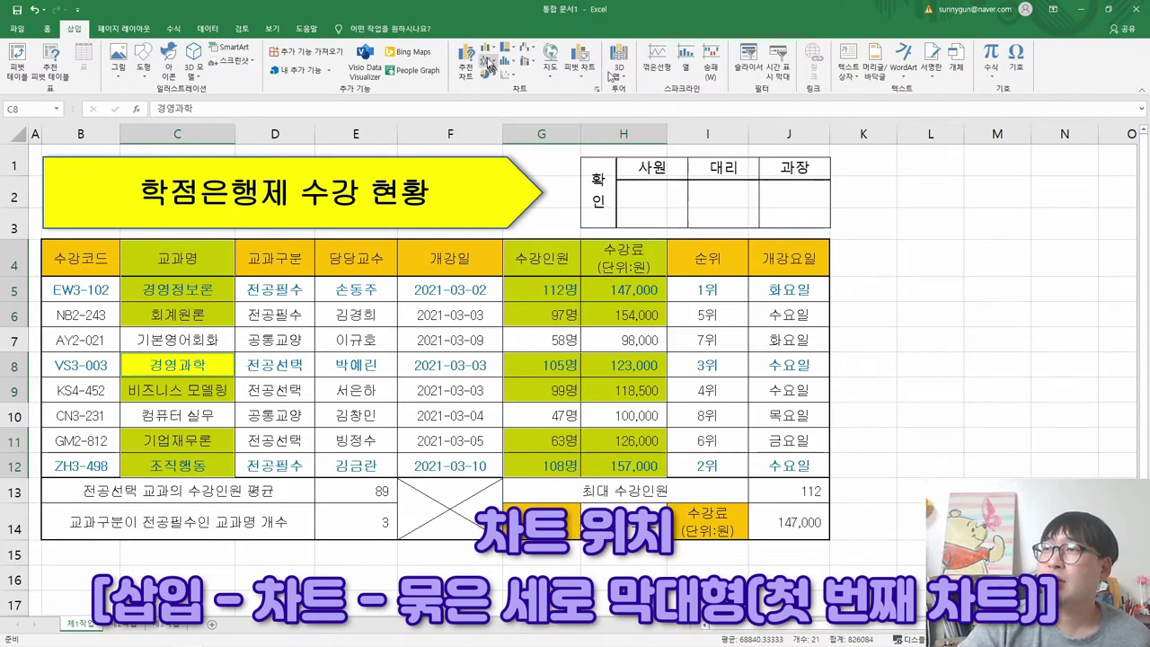
pyautogui.click(488, 50)
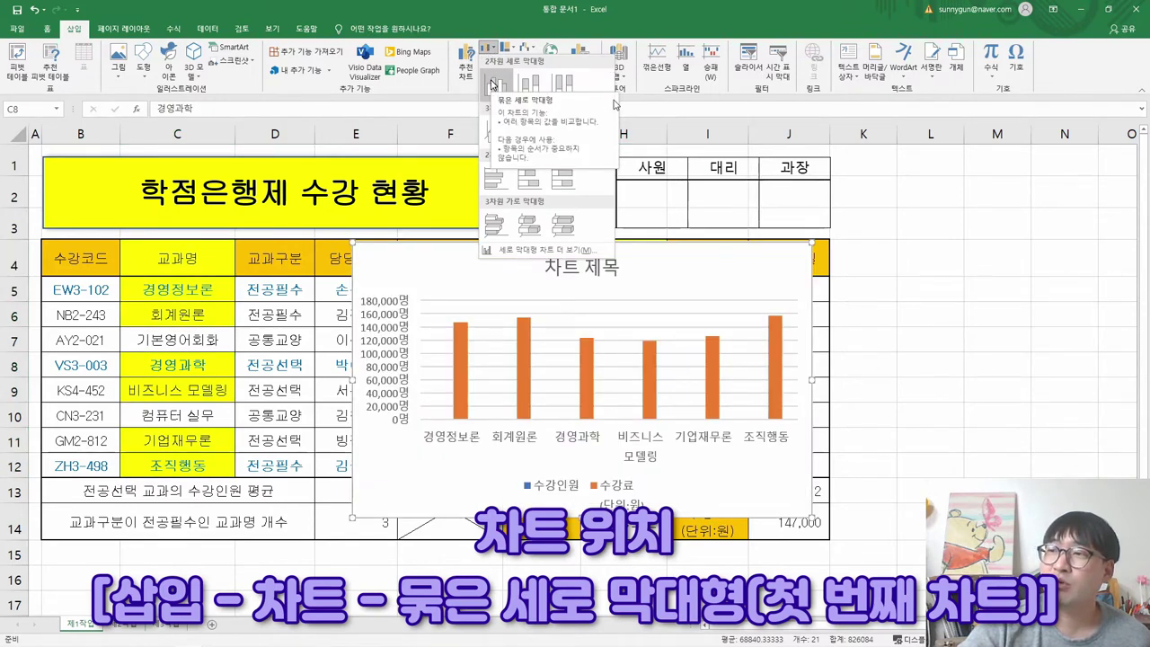
pyautogui.click(492, 85)
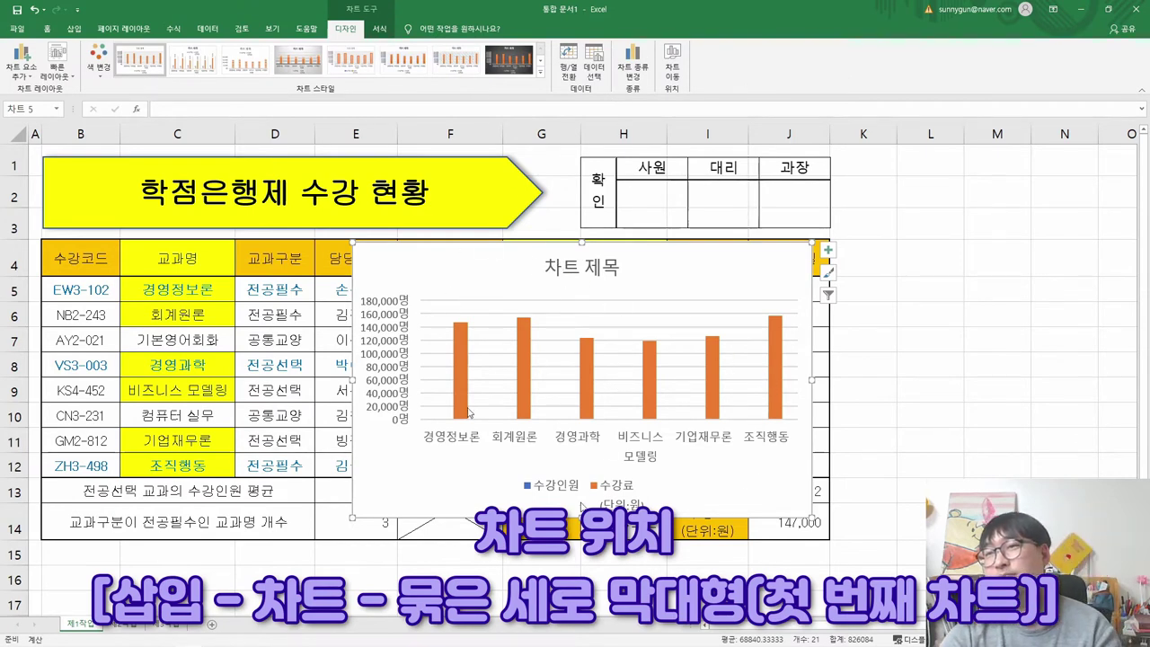
# In the exam PDF in Acrobat Reader, strike through conditions (1) and (2) and select the text of condition (3).
pyautogui.hotkey('alt', 'Tab')
pyautogui.scroll(10, 505, 377)
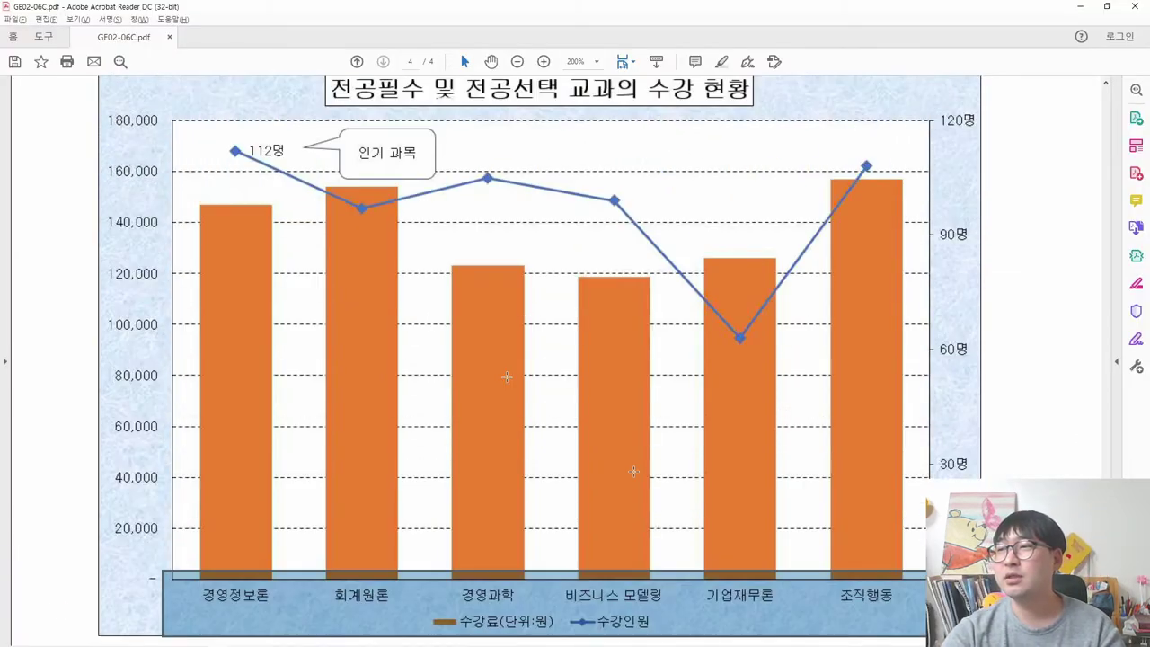
pyautogui.moveTo(120, 279); pyautogui.dragTo(672, 310)
pyautogui.click(731, 295)
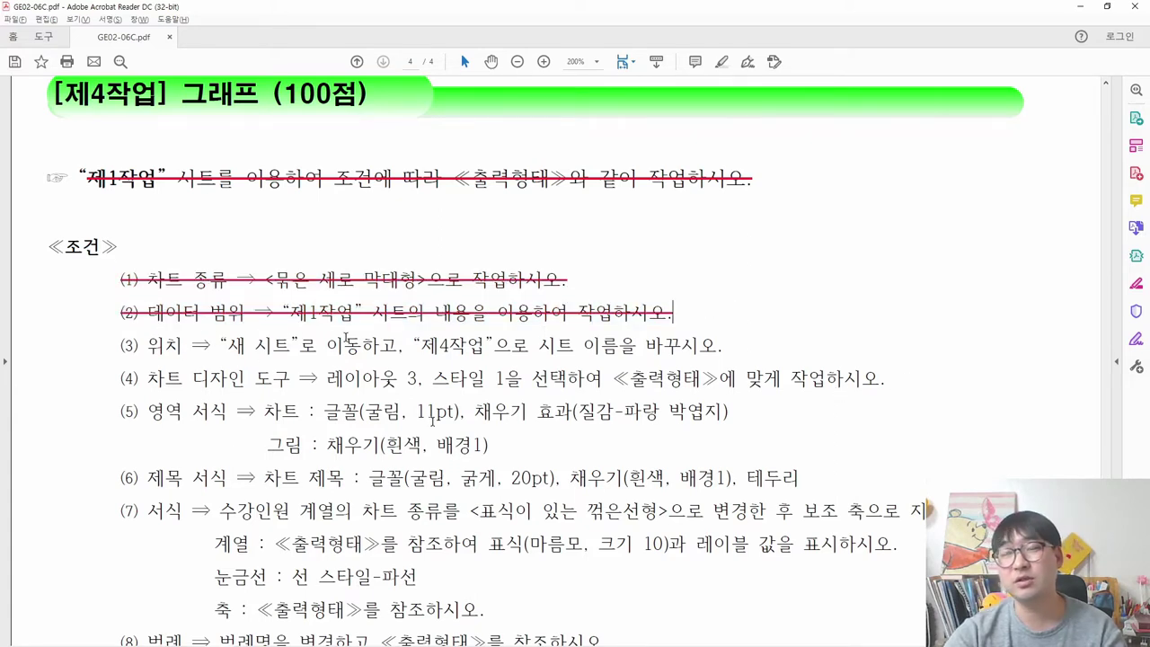
pyautogui.moveTo(121, 348); pyautogui.dragTo(716, 350)
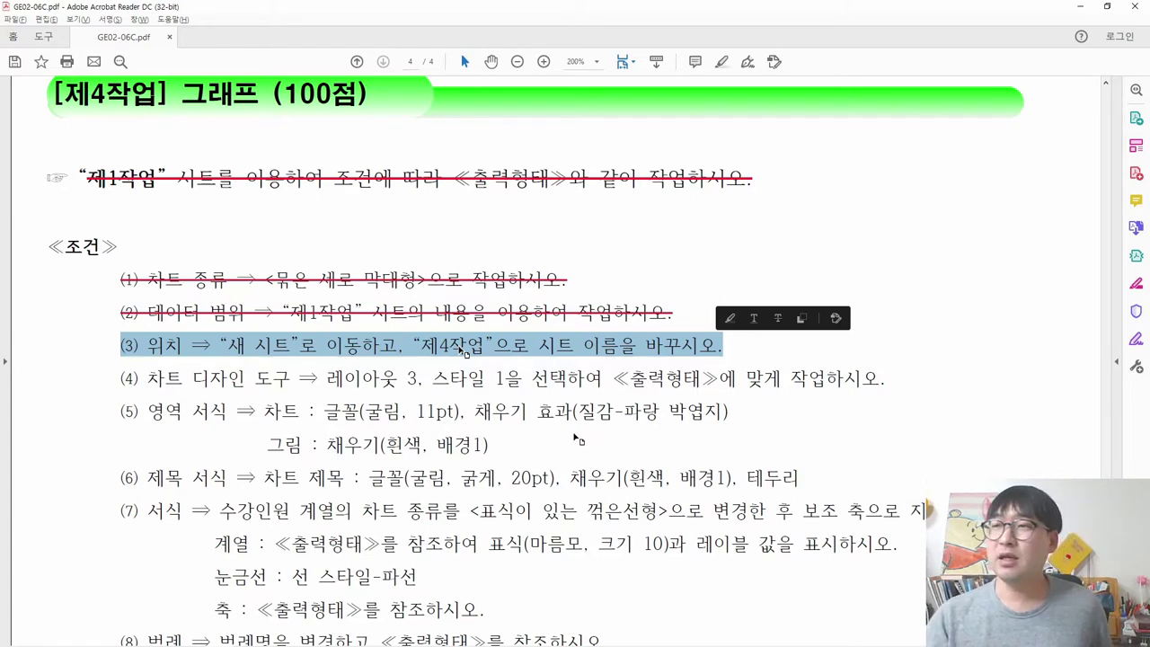
# Back in Excel, move the chart to a new sheet named 제4작업.
pyautogui.hotkey('alt', 'Tab')
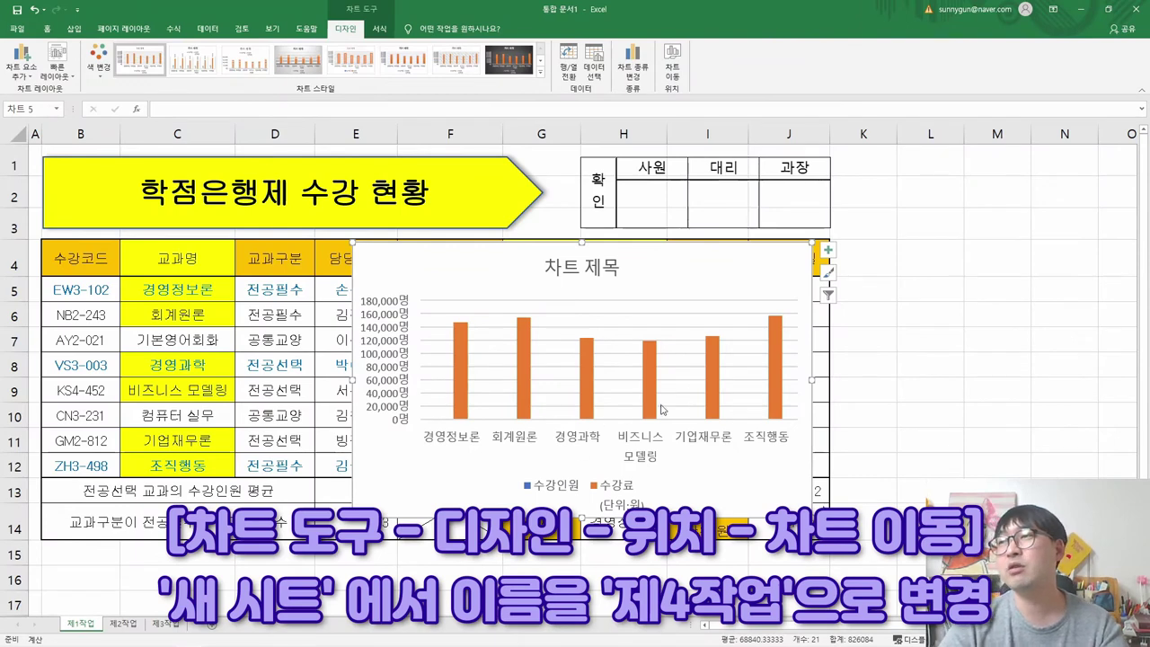
pyautogui.click(674, 70)
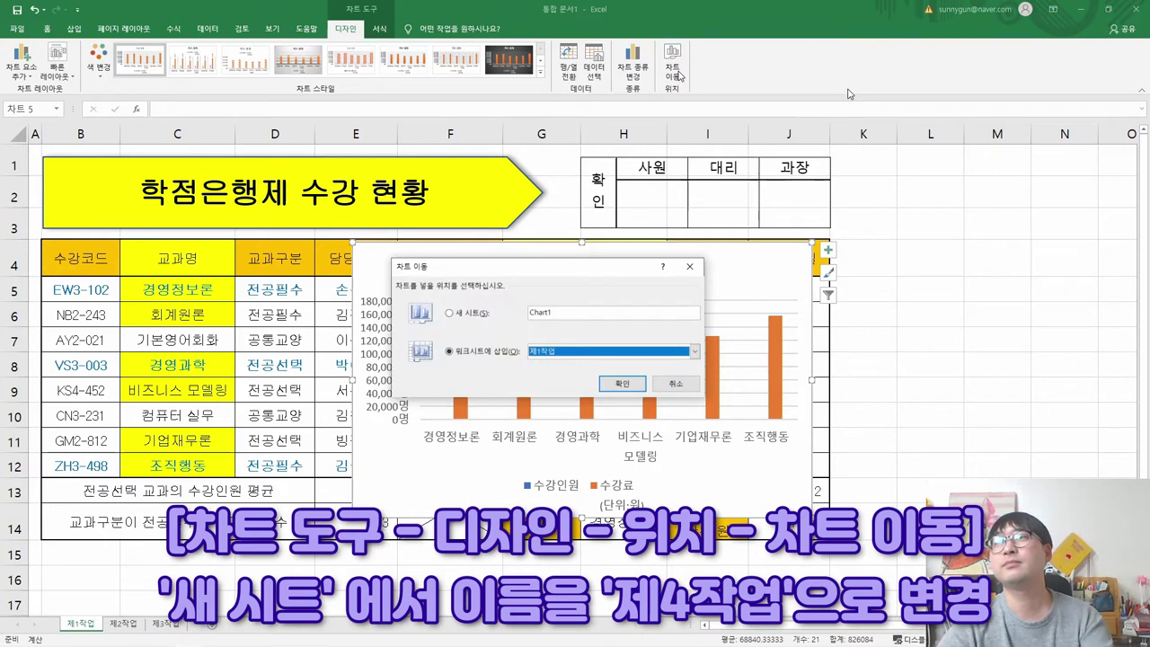
pyautogui.click(448, 315)
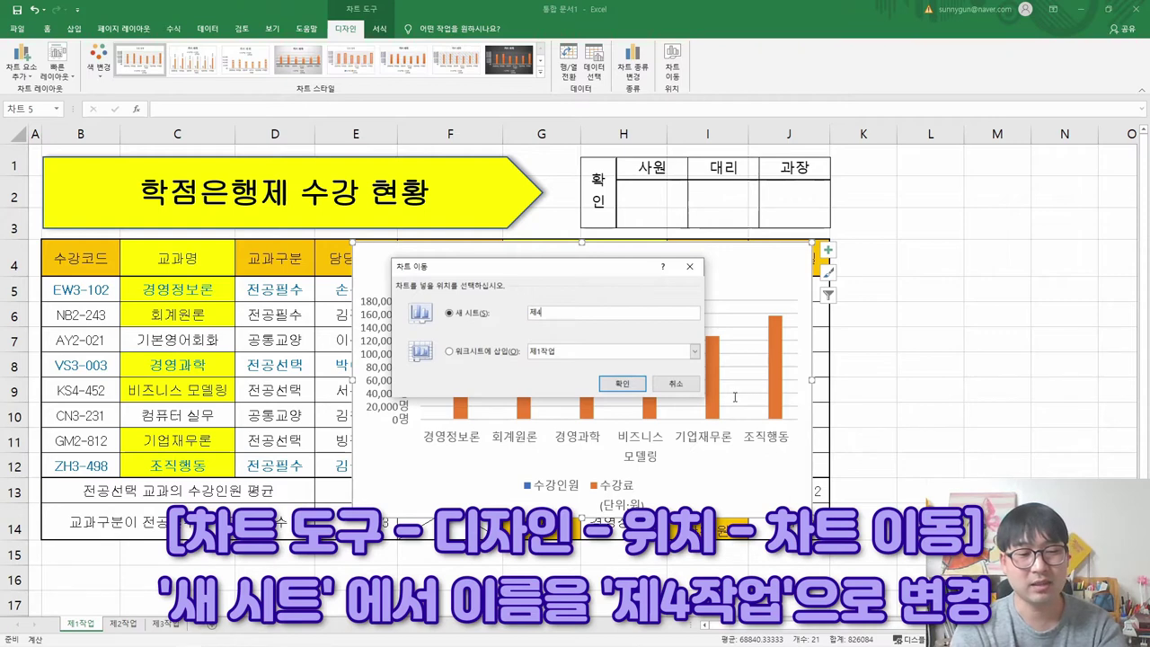
pyautogui.write('제4작업')
pyautogui.click(619, 383)
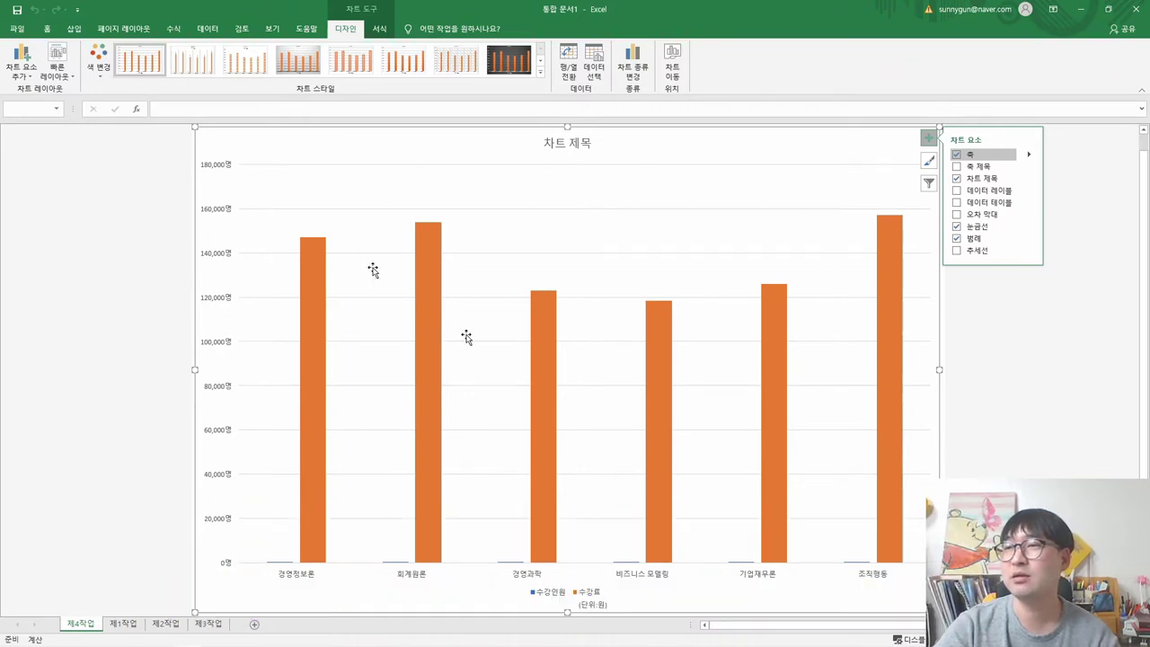
# Strike through condition (3) about the chart location in the exam PDF in Acrobat Reader.
pyautogui.hotkey('alt', 'Tab')
pyautogui.rightClick(359, 345)
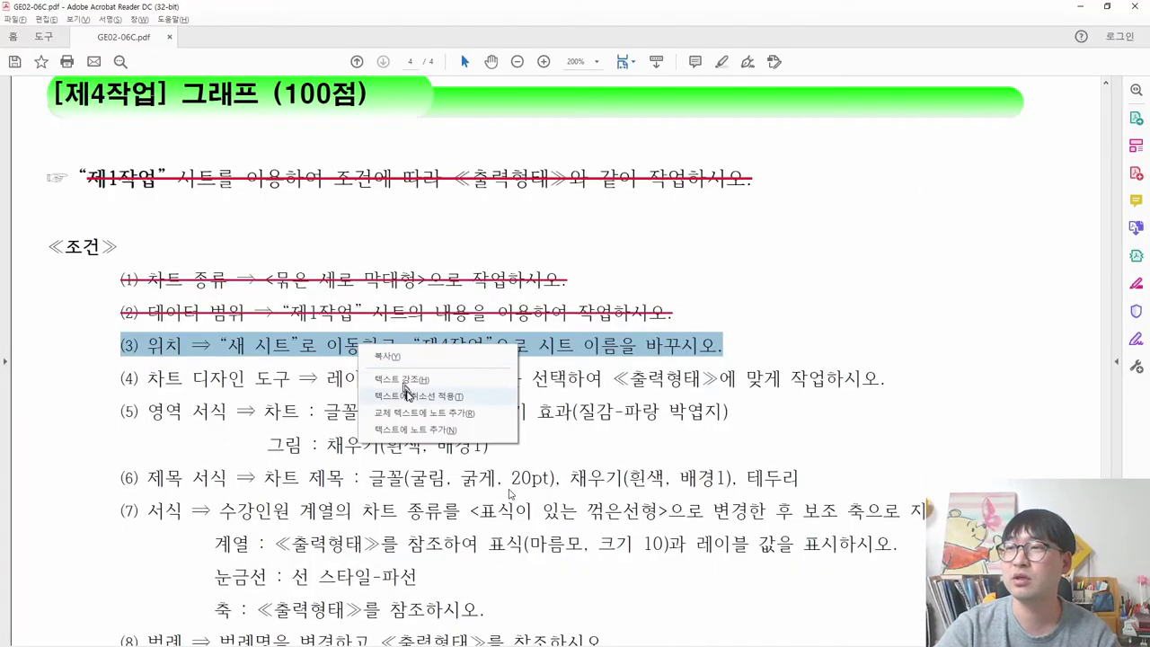
pyautogui.click(413, 392)
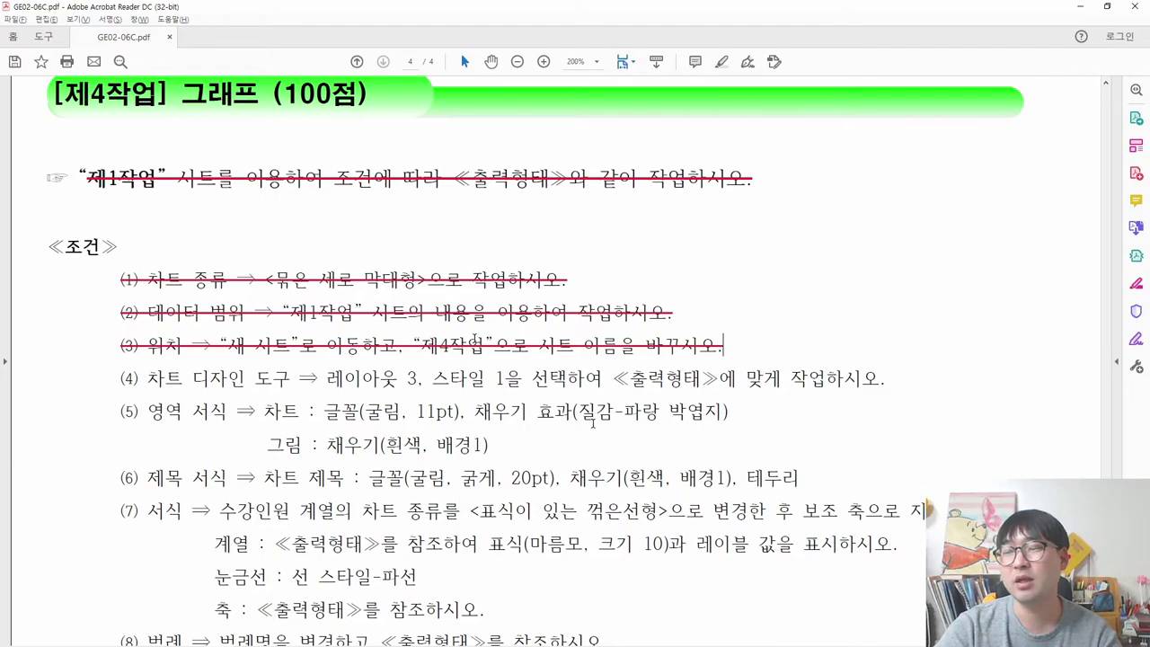
# Check the PDF's note on sheet order below the sample chart and move Excel's 제4작업 sheet behind 제3작업.
pyautogui.hotkey('alt', 'Tab')
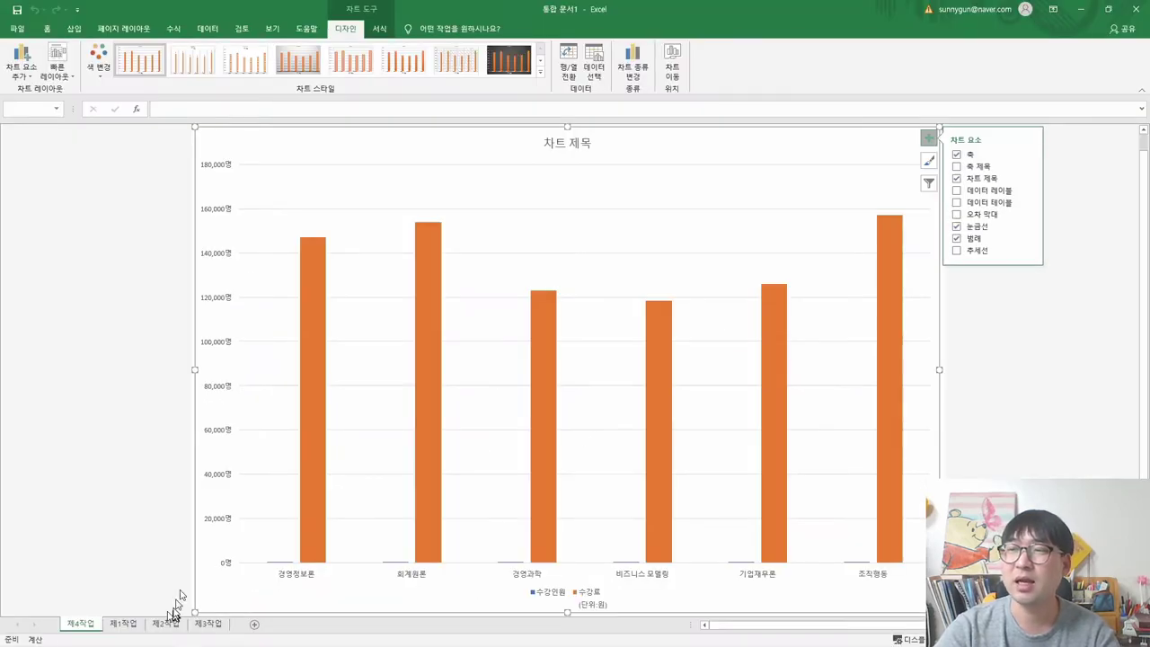
pyautogui.hotkey('alt', 'Tab')
pyautogui.scroll(-10, 484, 310)
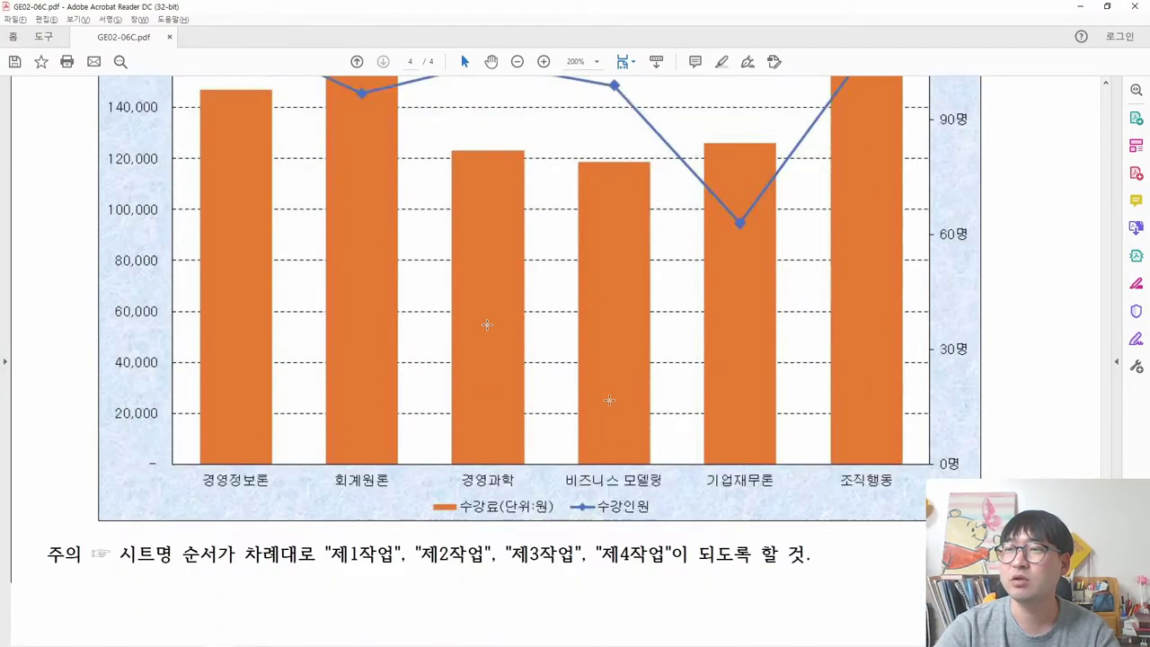
pyautogui.scroll(-1, 486, 324)
pyautogui.moveTo(48, 525); pyautogui.dragTo(814, 526)
pyautogui.hotkey('alt', 'Tab')
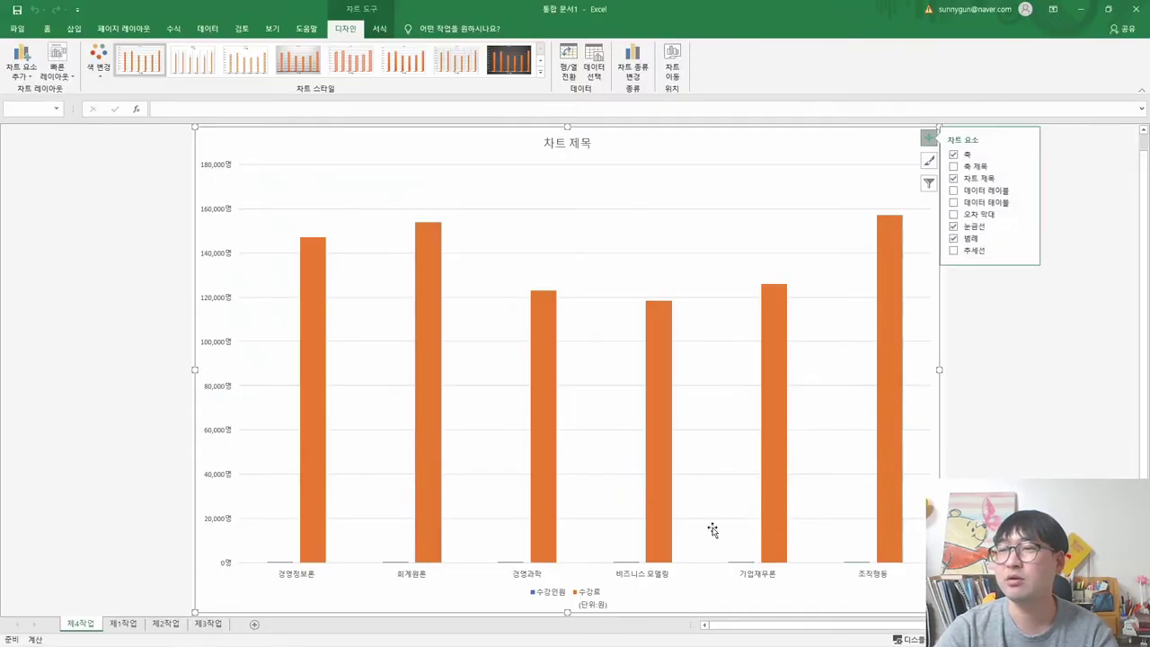
pyautogui.click(81, 626)
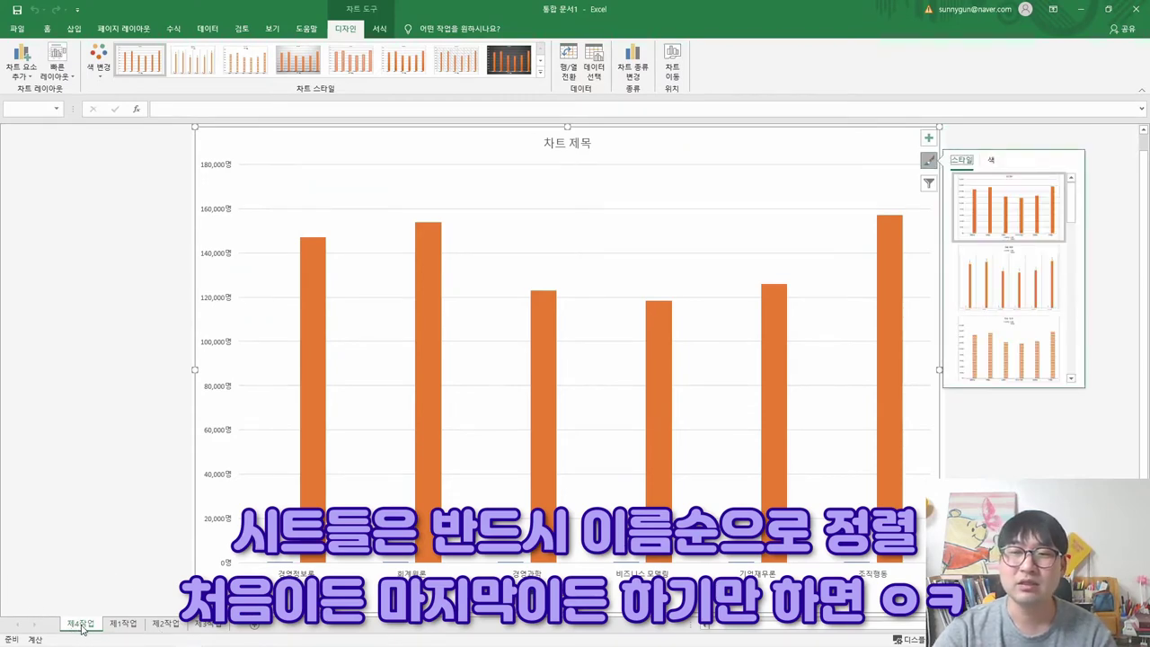
pyautogui.moveTo(81, 629); pyautogui.dragTo(232, 631)
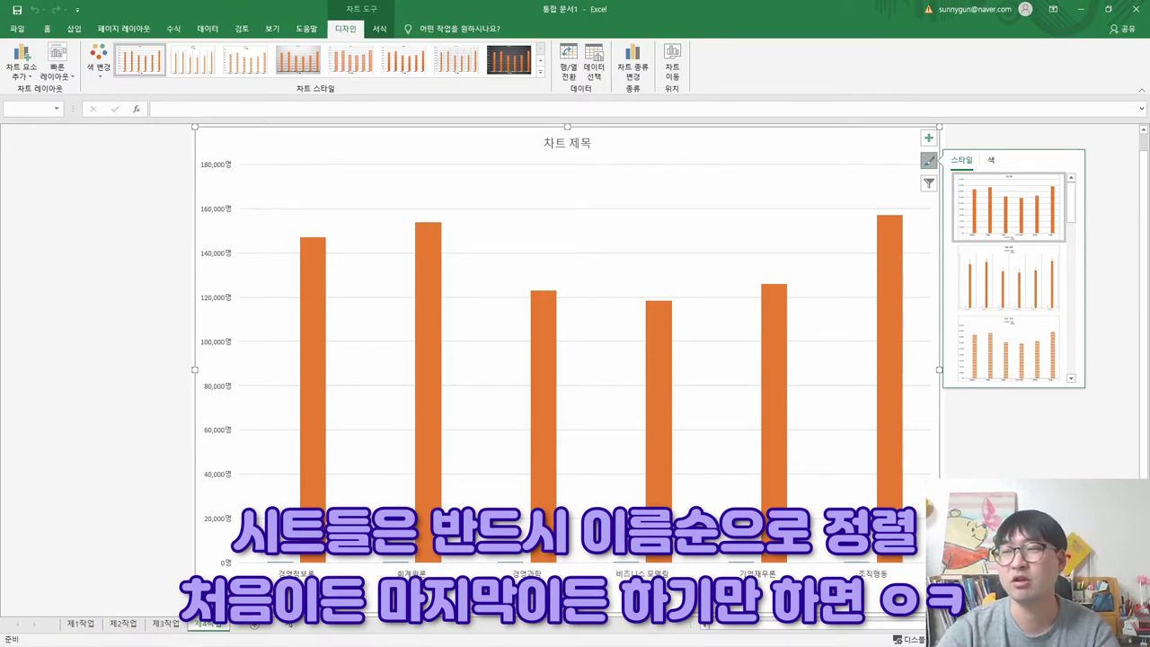
# Look up condition (4) in the exam PDF and apply quick layout 3 and chart style 1 to the Excel chart.
pyautogui.hotkey('alt', 'Tab')
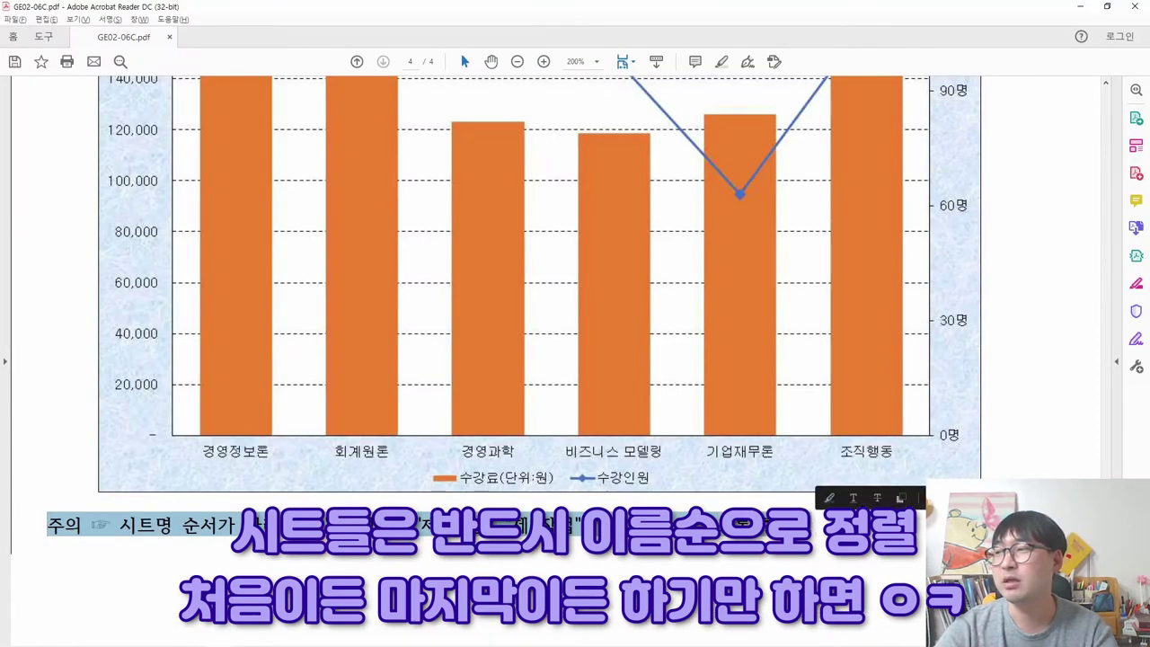
pyautogui.scroll(10, 99, 444)
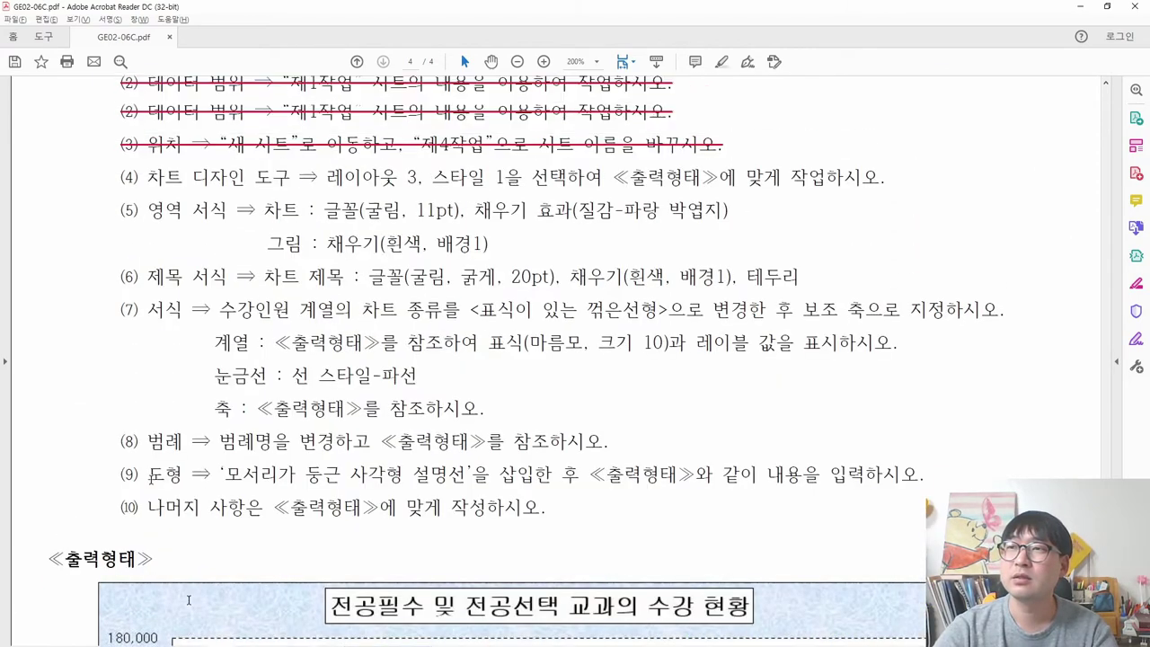
pyautogui.moveTo(122, 293); pyautogui.dragTo(285, 308)
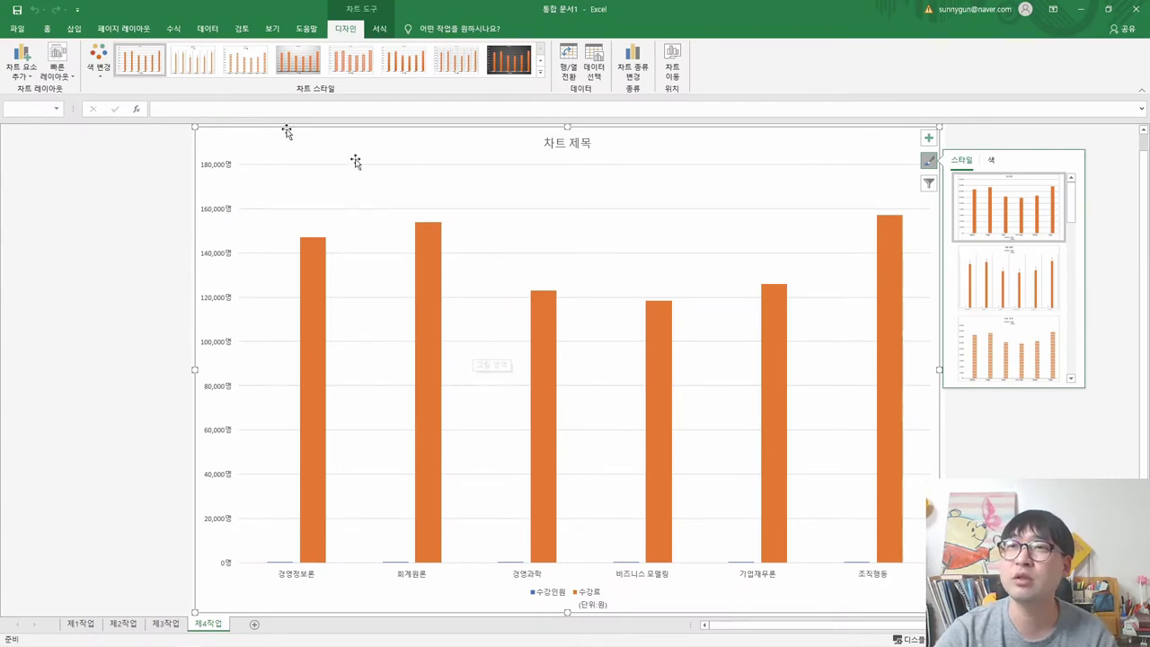
pyautogui.click(57, 68)
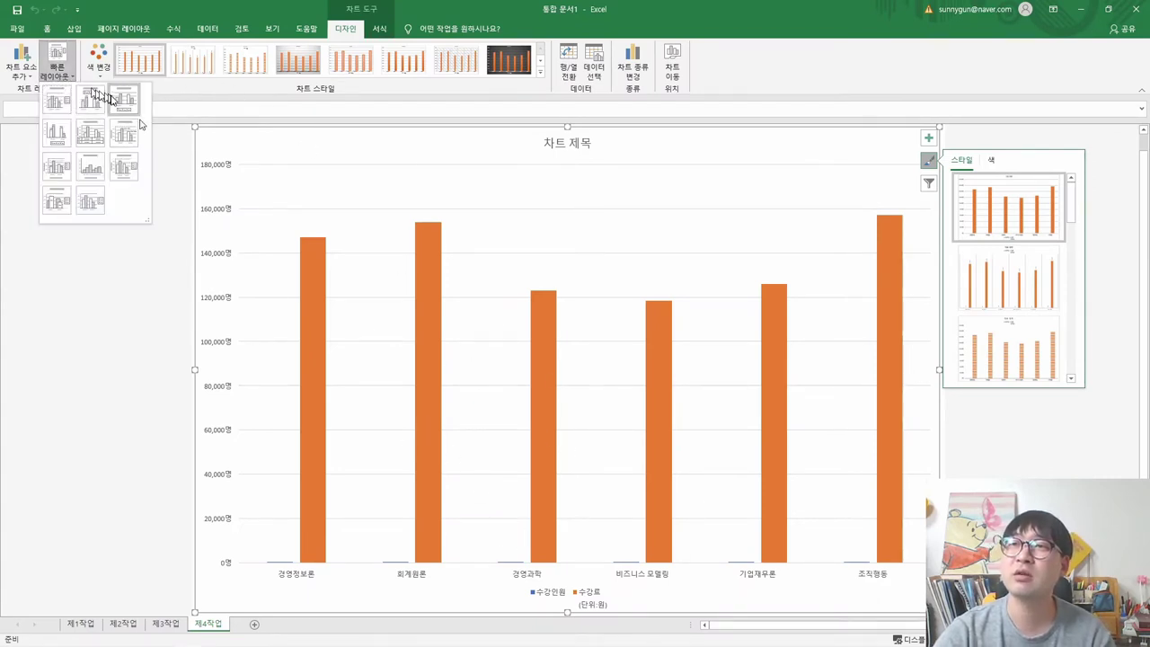
pyautogui.click(119, 103)
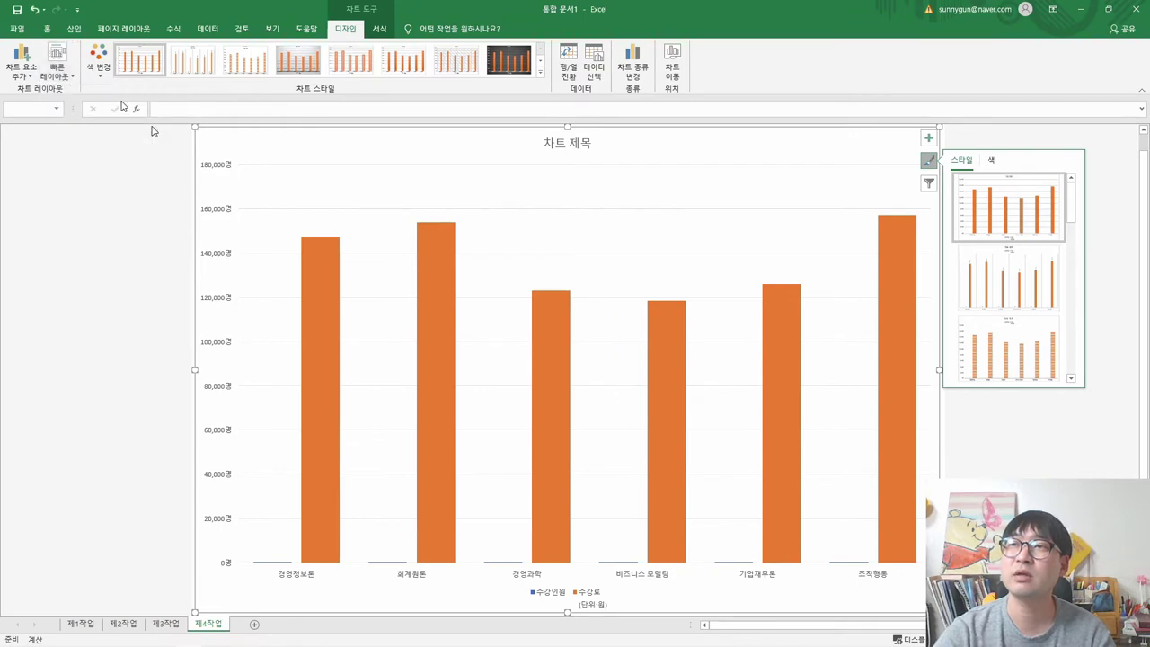
pyautogui.click(347, 93)
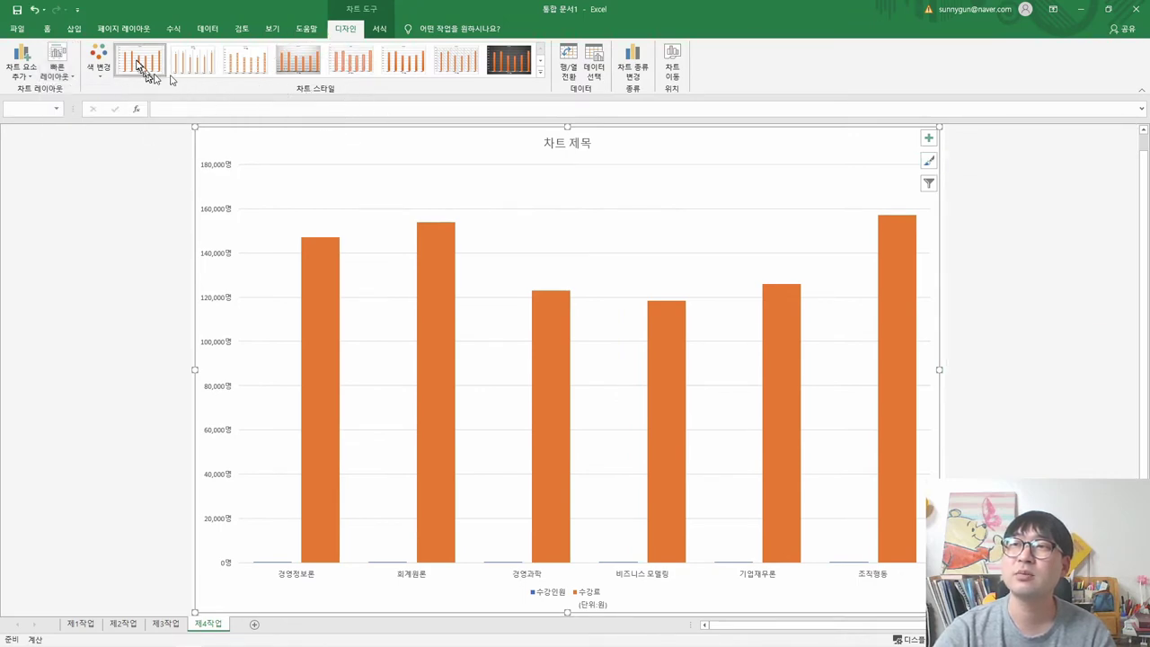
# Return to the exam PDF in Acrobat Reader and strike through the whole of condition (4).
pyautogui.hotkey('alt', 'Tab')
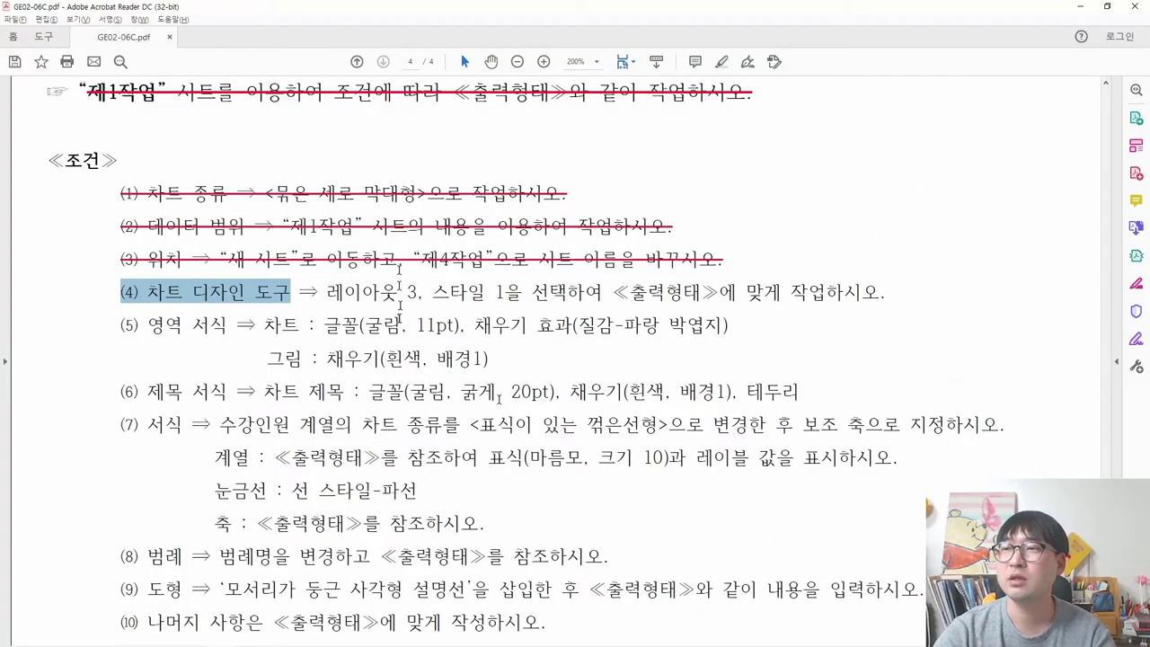
pyautogui.moveTo(328, 291); pyautogui.dragTo(523, 291)
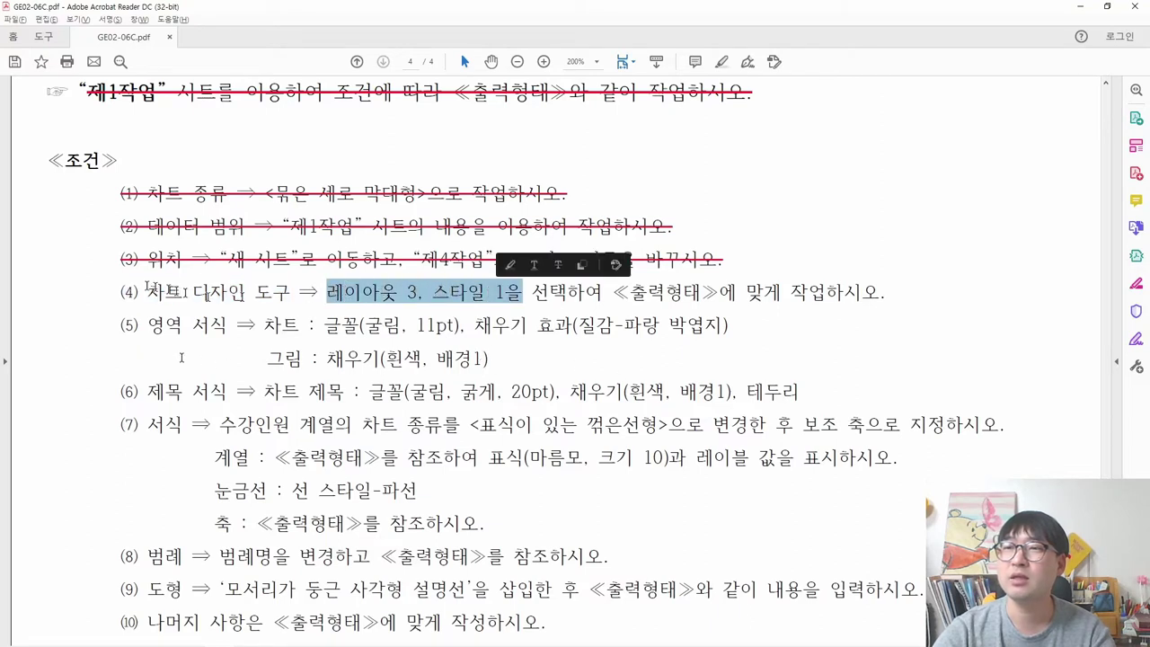
pyautogui.moveTo(120, 291); pyautogui.dragTo(880, 293)
pyautogui.moveTo(1031, 347); pyautogui.dragTo(900, 284)
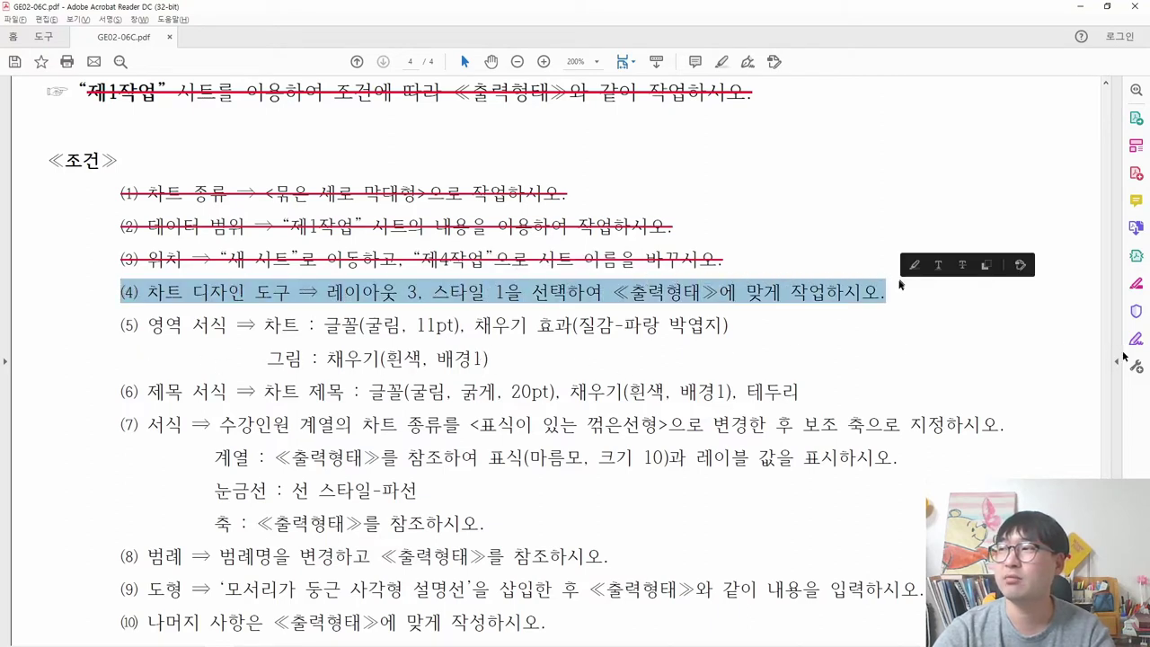
pyautogui.click(960, 264)
# Review condition (5) on area formatting in the PDF and open the chart area format settings (차트 영역 서식) in Excel.
pyautogui.scroll(-2, 597, 365)
pyautogui.moveTo(613, 206); pyautogui.dragTo(858, 223)
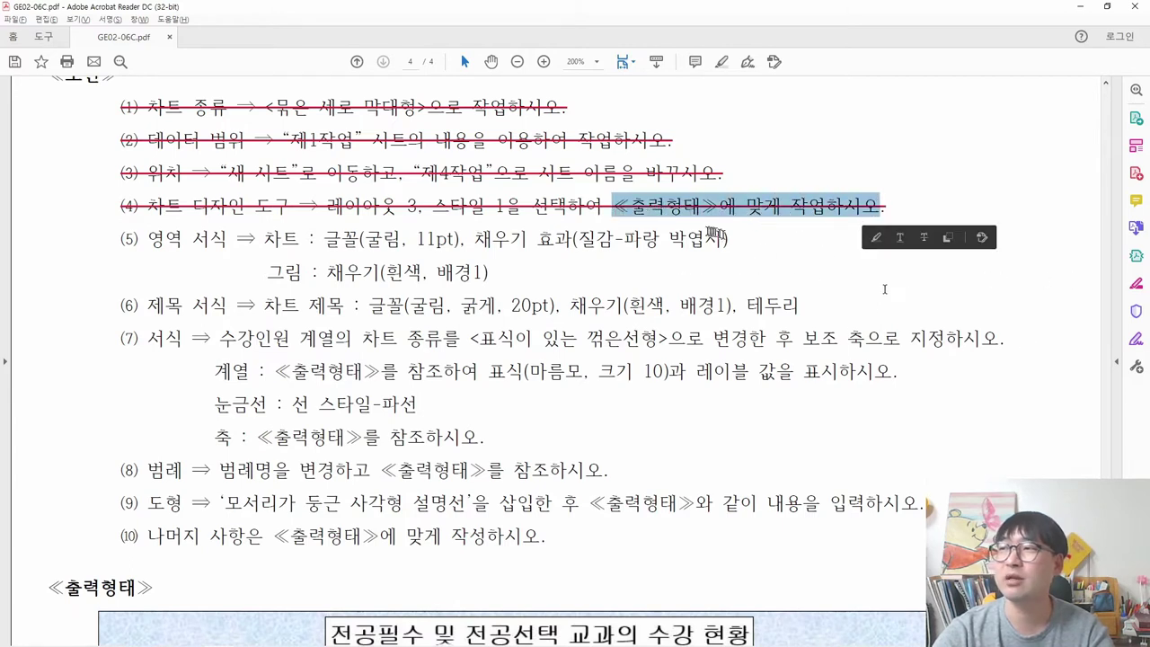
pyautogui.moveTo(121, 238); pyautogui.dragTo(258, 240)
pyautogui.hotkey('alt', 'Tab')
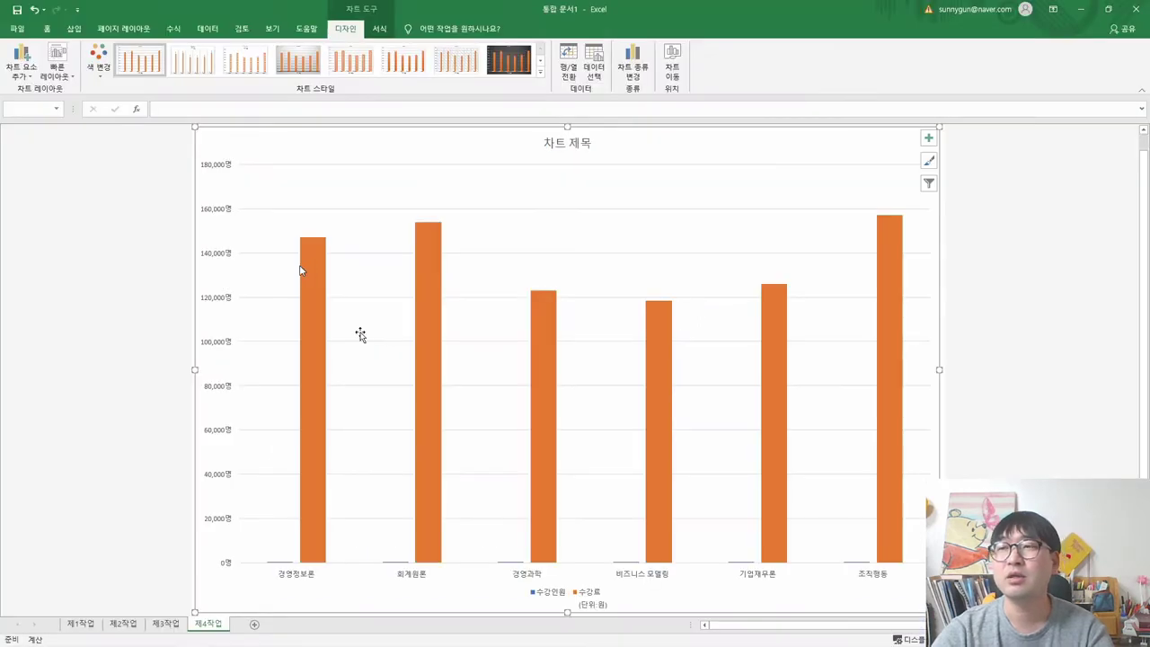
pyautogui.click(153, 309)
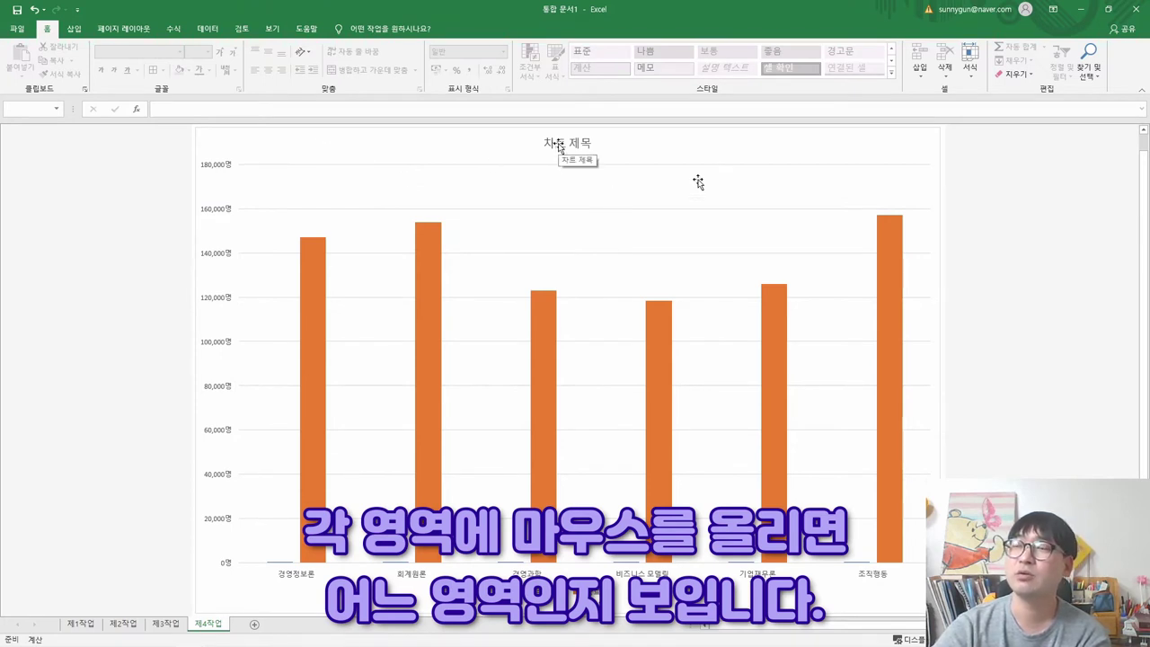
pyautogui.moveTo(308, 290)
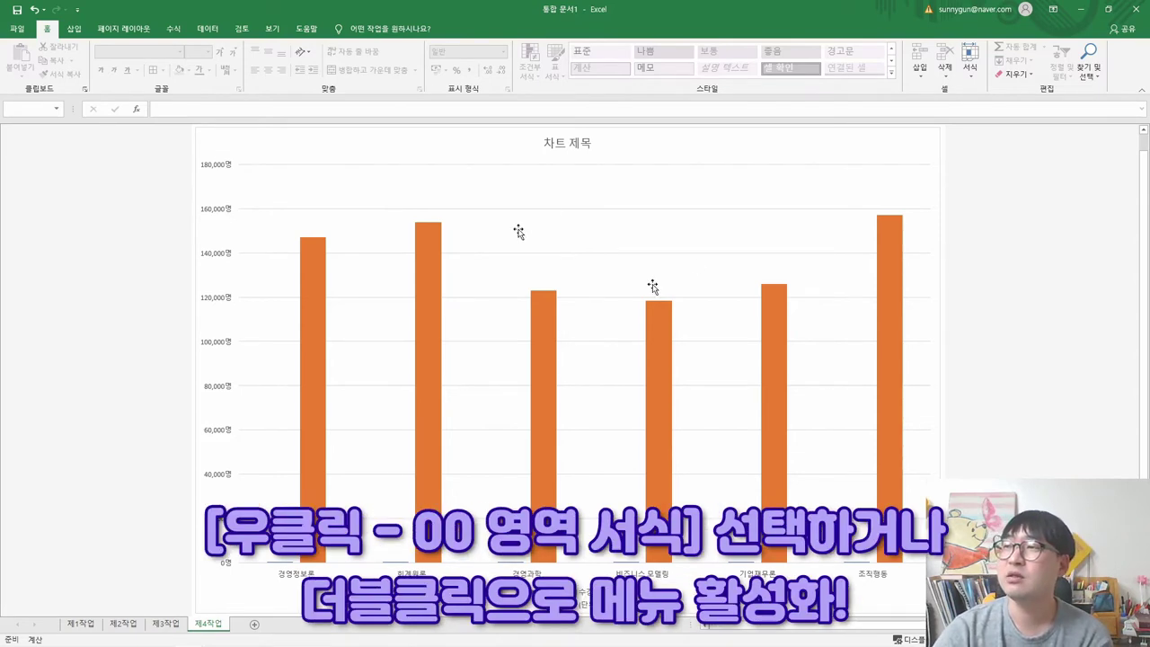
pyautogui.doubleClick(762, 145)
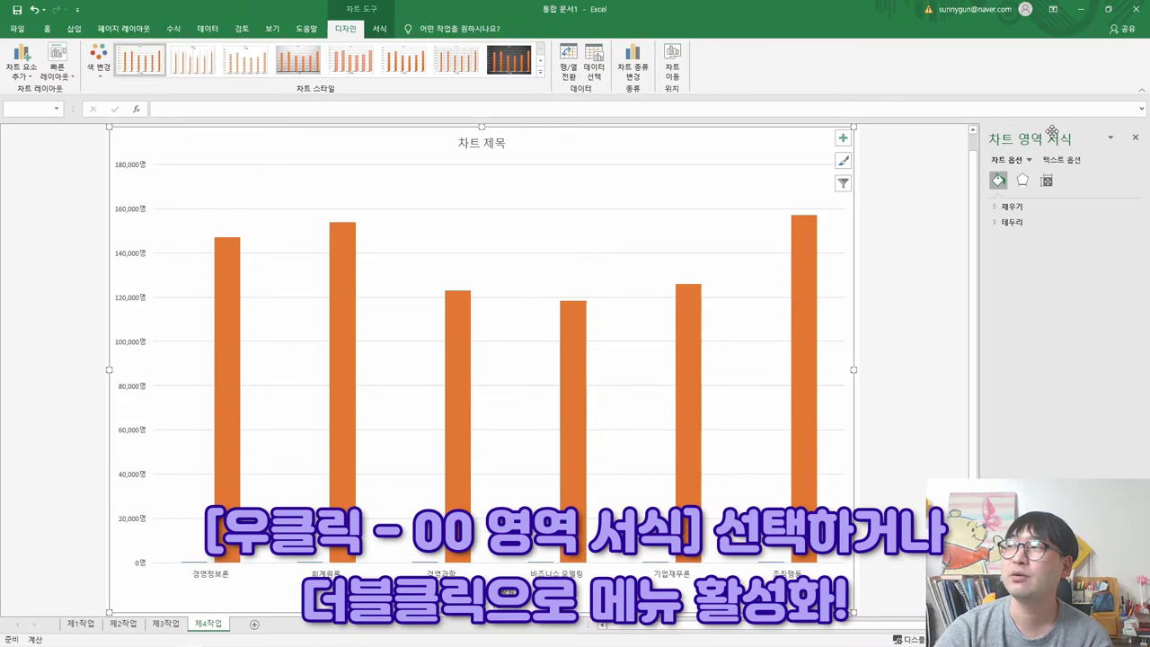
# Close the format settings, reopen them for the plot area (그림 영역), and select the 수강료 series and chart area to compare their options.
pyautogui.click(1133, 138)
pyautogui.rightClick(660, 153)
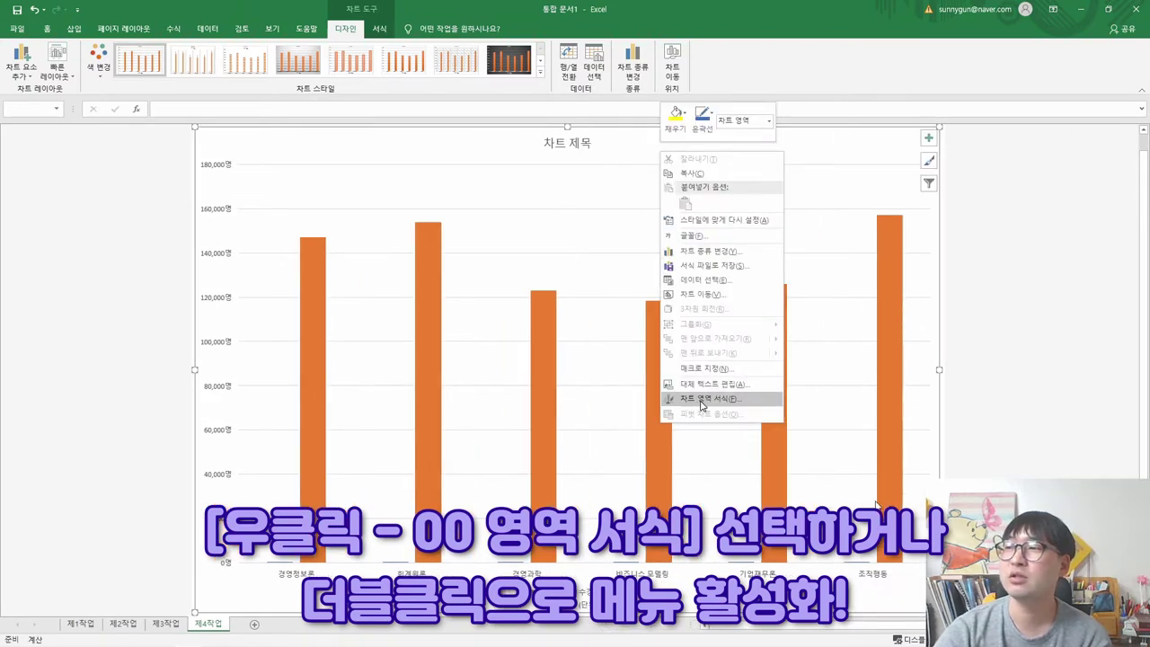
pyautogui.rightClick(433, 321)
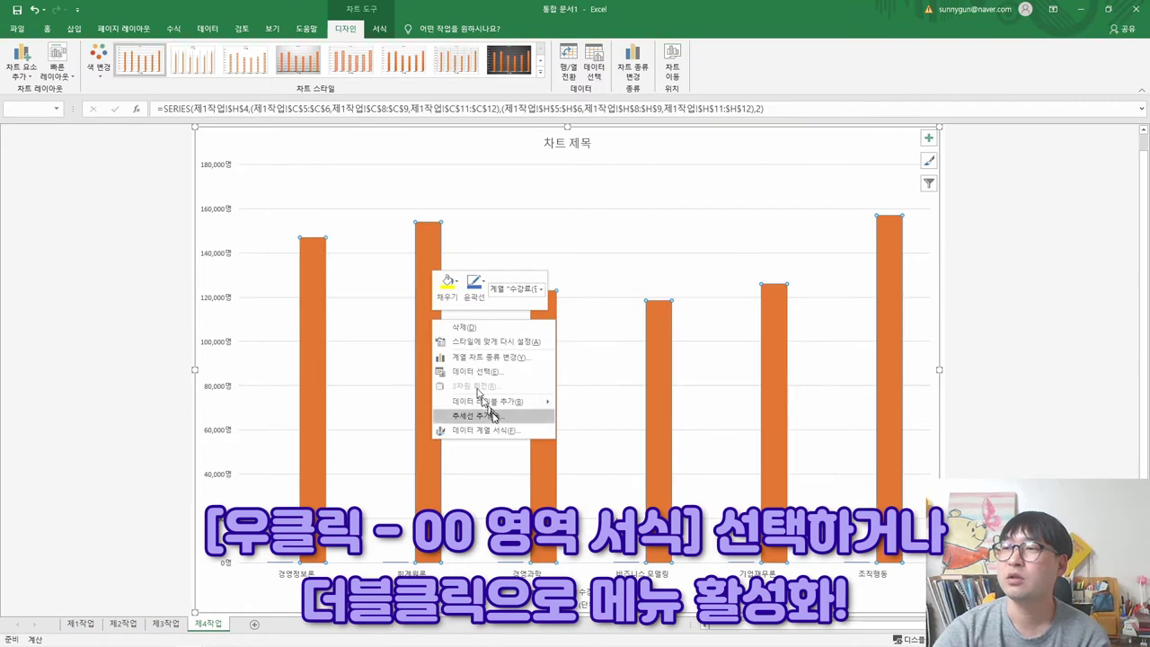
pyautogui.rightClick(478, 483)
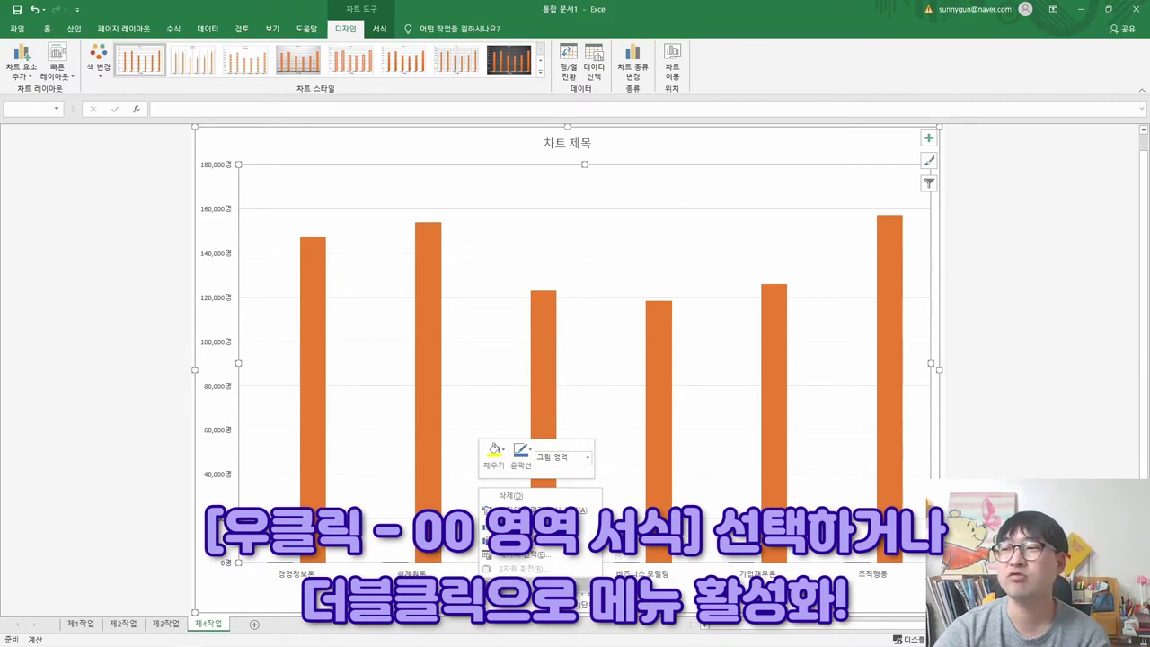
pyautogui.click(525, 585)
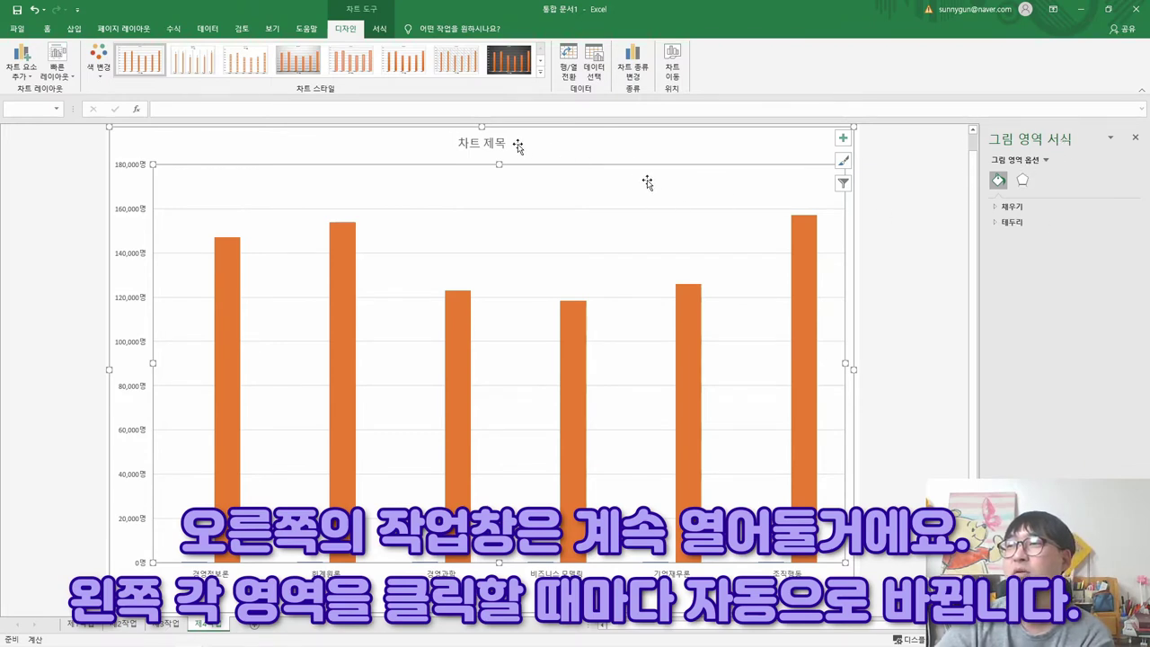
pyautogui.click(581, 148)
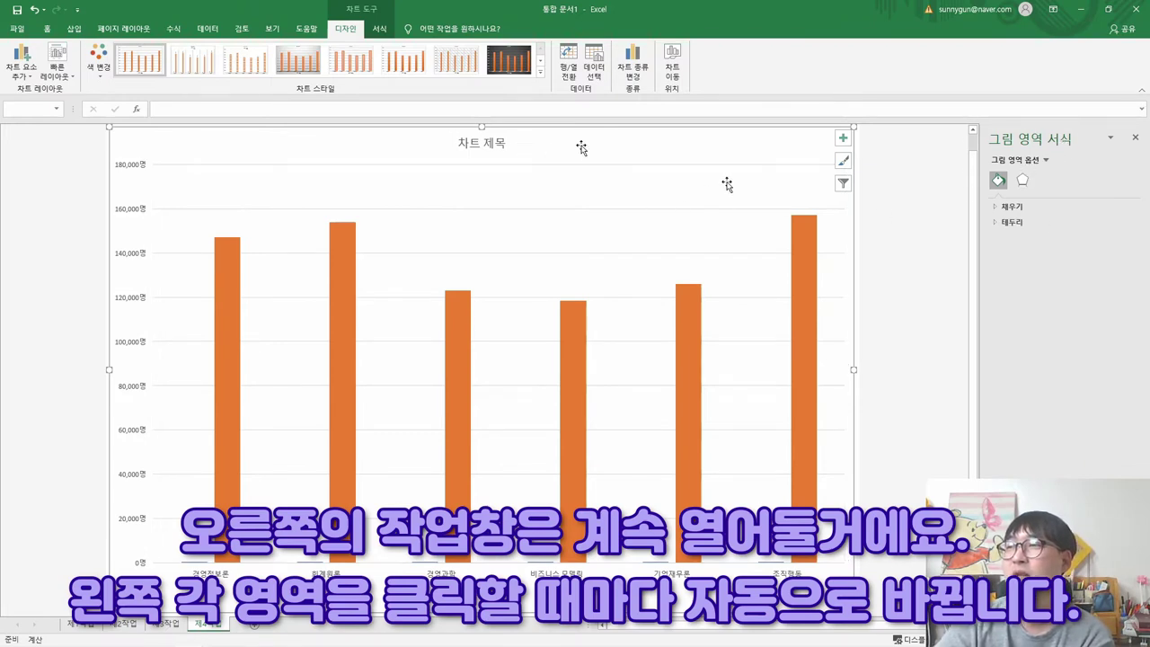
pyautogui.click(680, 326)
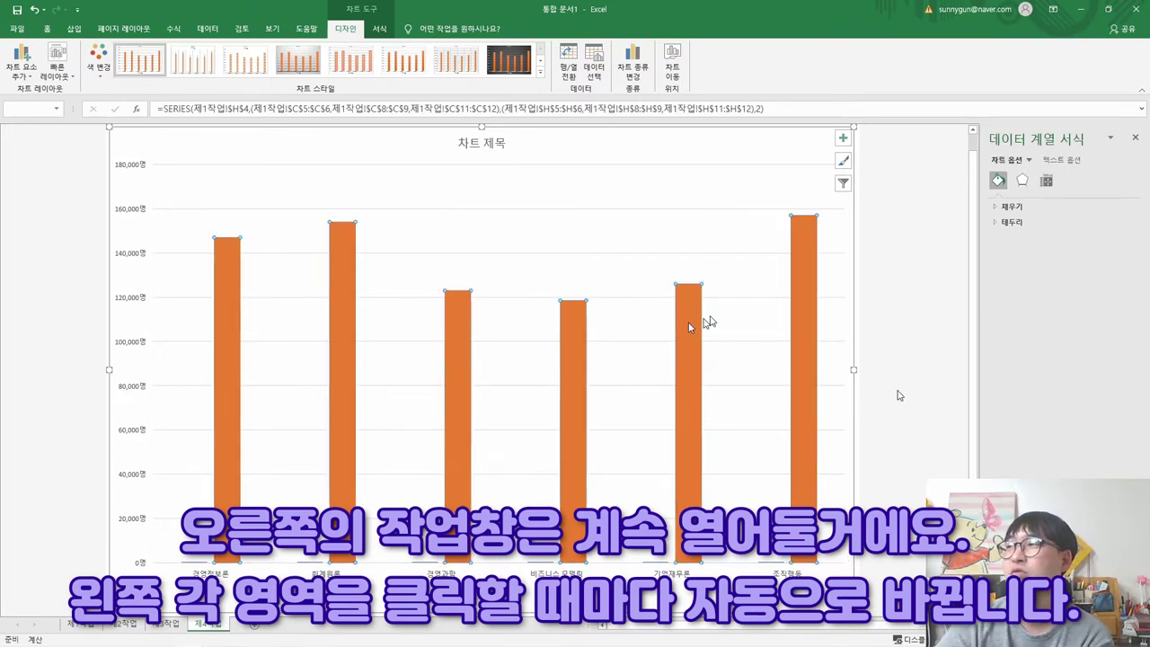
pyautogui.click(701, 184)
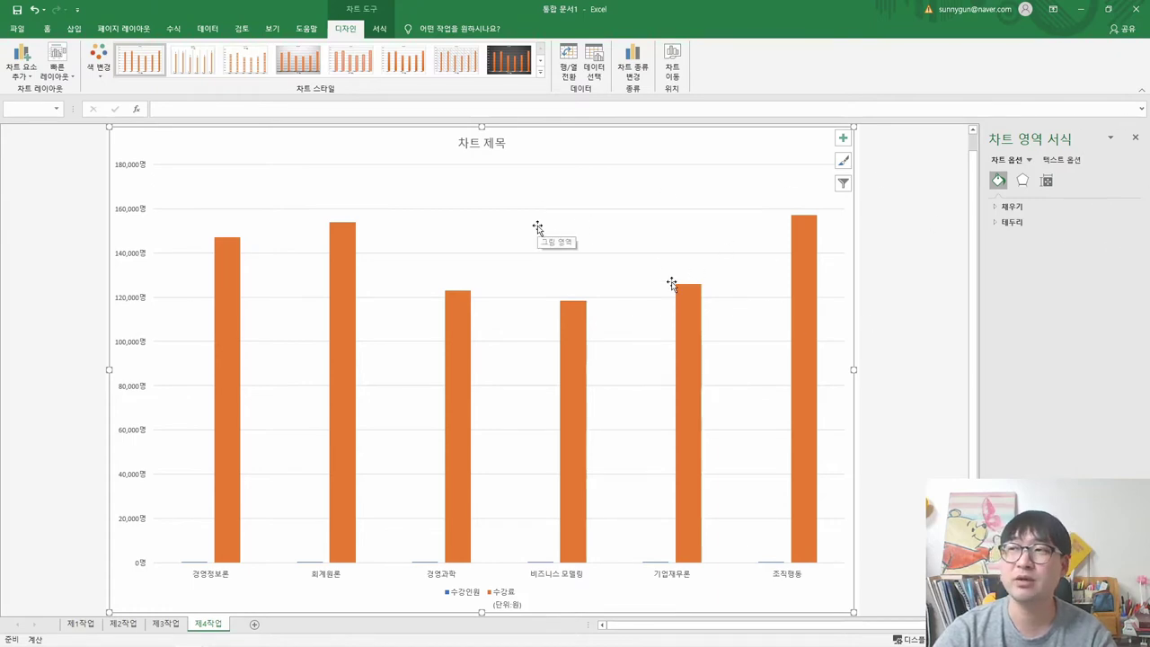
# Check in the exam PDF which chart part the first line of condition (5) applies to, and return to Excel.
pyautogui.hotkey('alt', 'Tab')
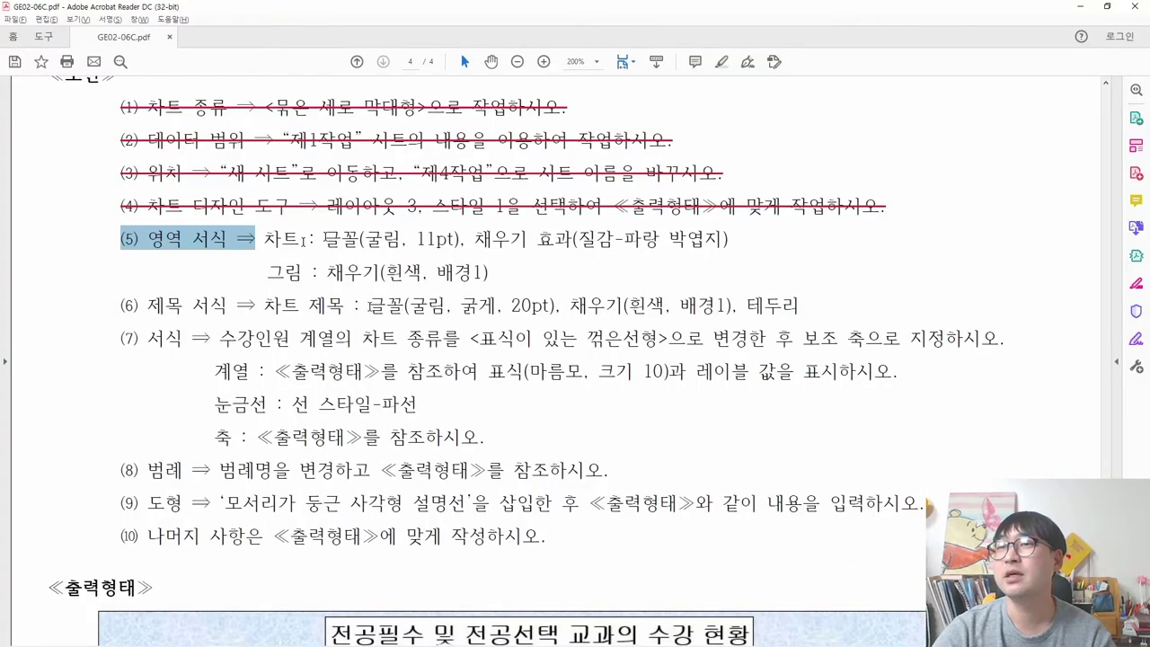
pyautogui.moveTo(264, 238); pyautogui.dragTo(284, 239)
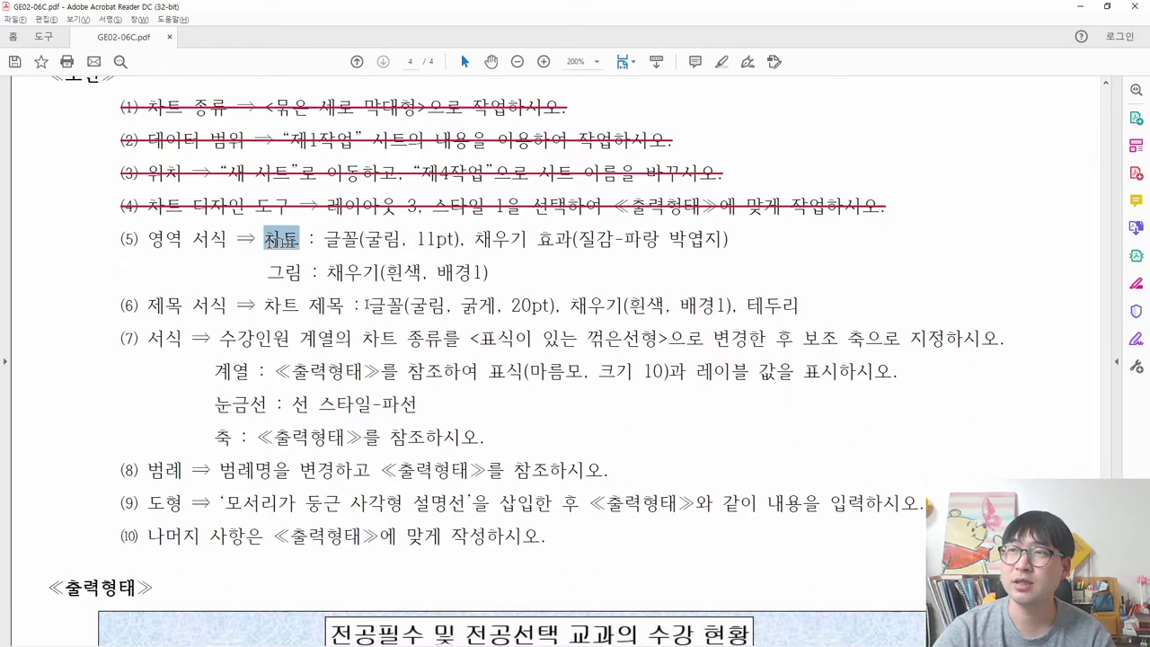
pyautogui.hotkey('alt', 'Tab')
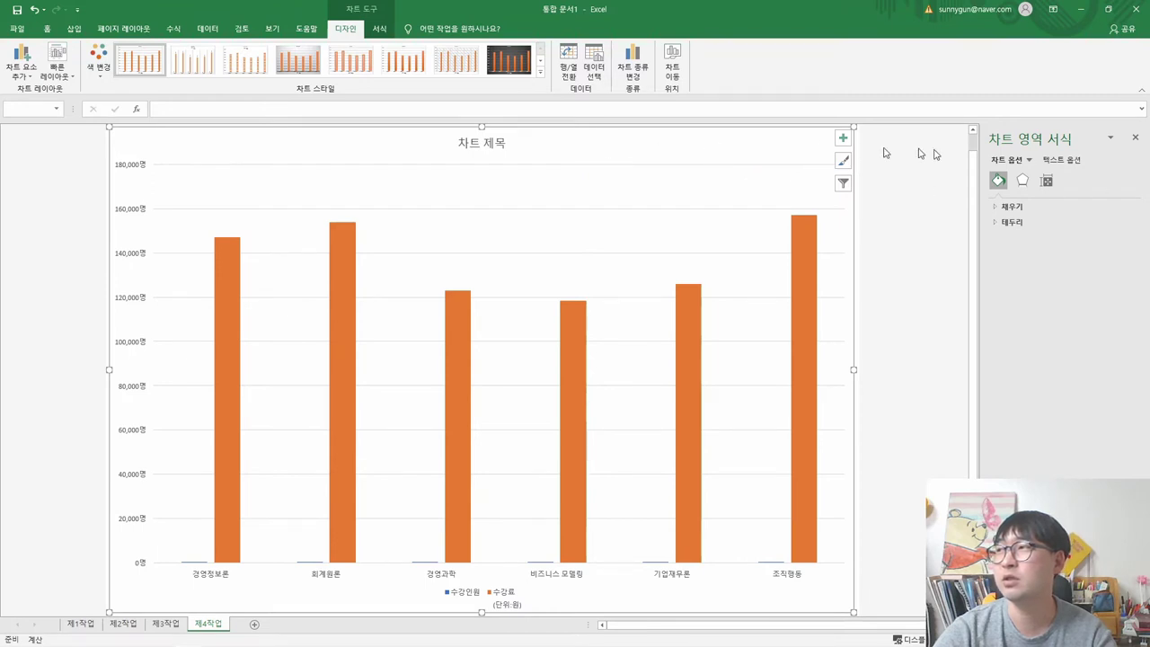
pyautogui.click(843, 137)
pyautogui.click(842, 160)
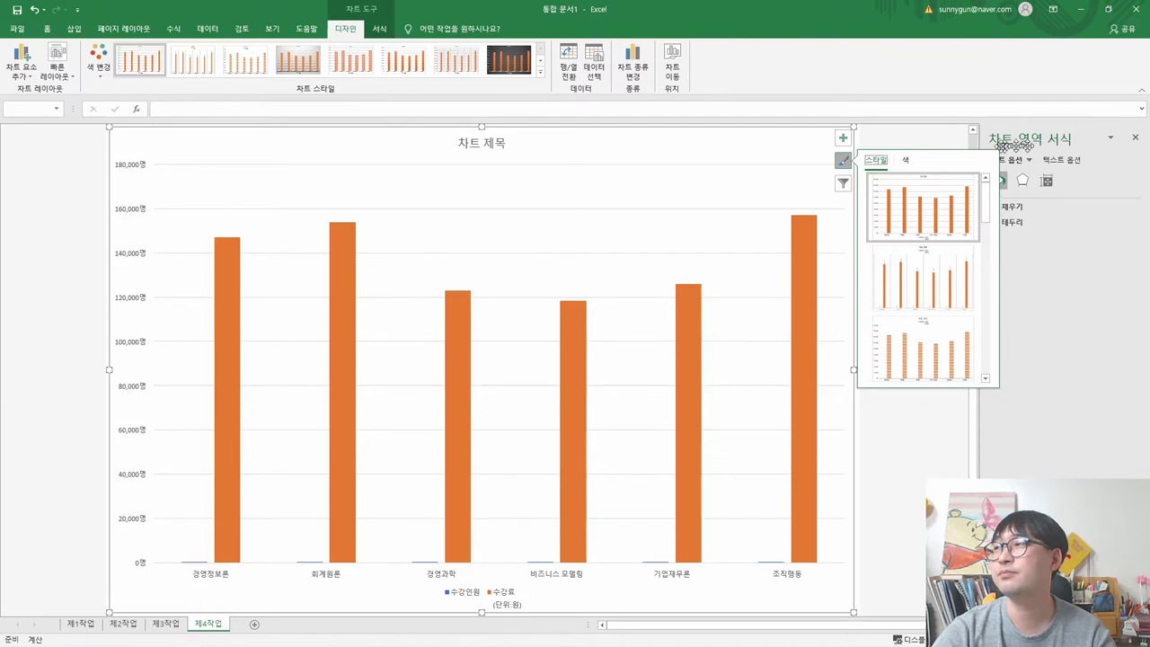
pyautogui.click(1005, 144)
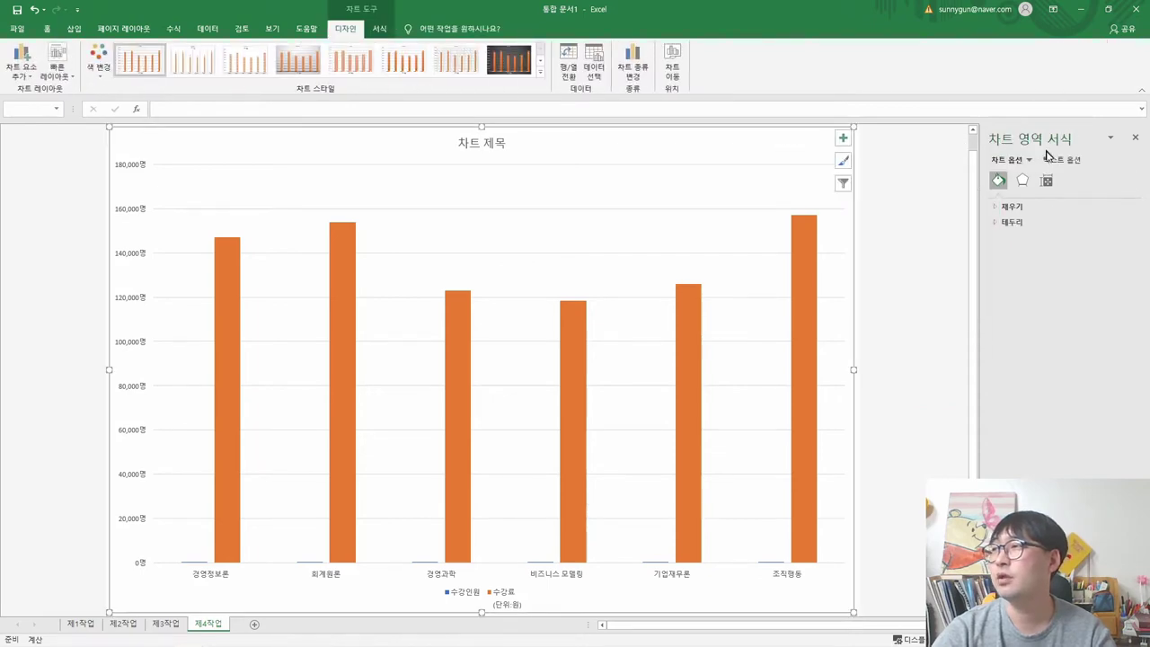
# Look up the chart font in condition (5) of the PDF and set the Excel chart area's font to 굴림, 11 pt.
pyautogui.hotkey('alt', 'Tab')
pyautogui.moveTo(325, 238); pyautogui.dragTo(599, 322)
pyautogui.hotkey('alt', 'Tab')
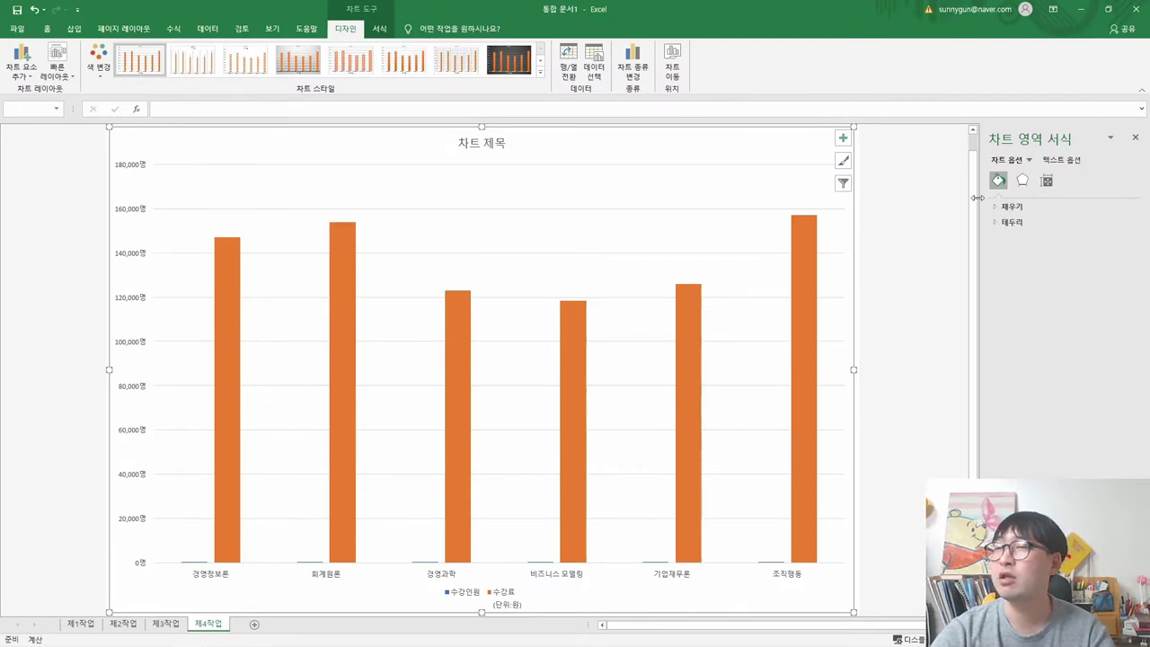
pyautogui.click(47, 28)
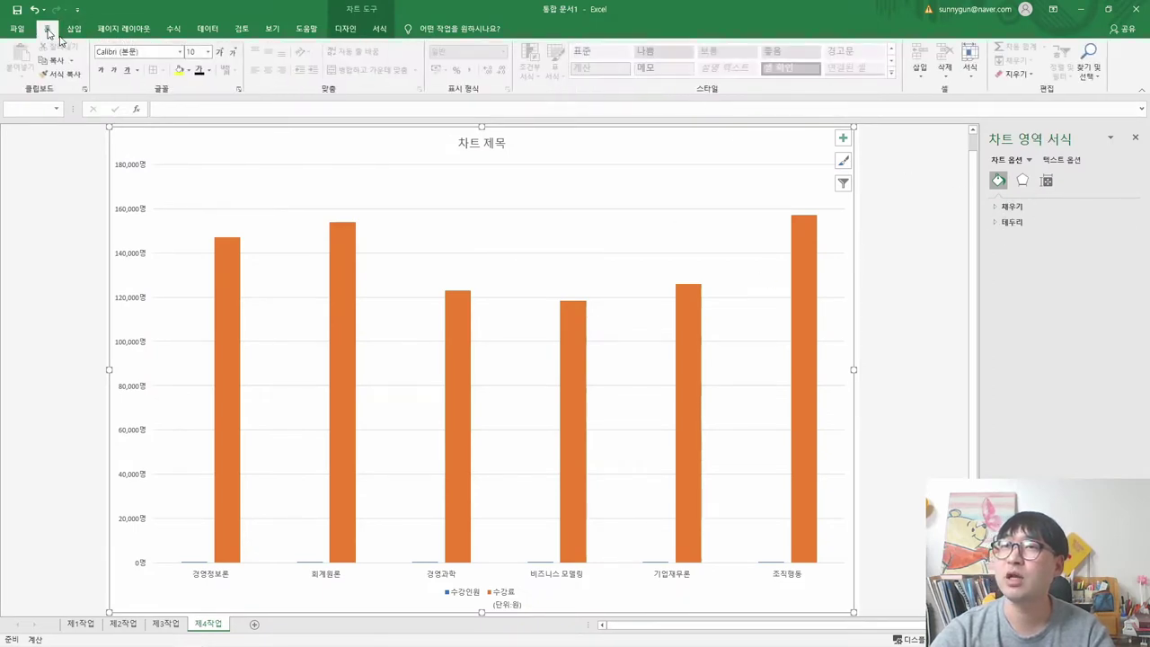
pyautogui.click(149, 53)
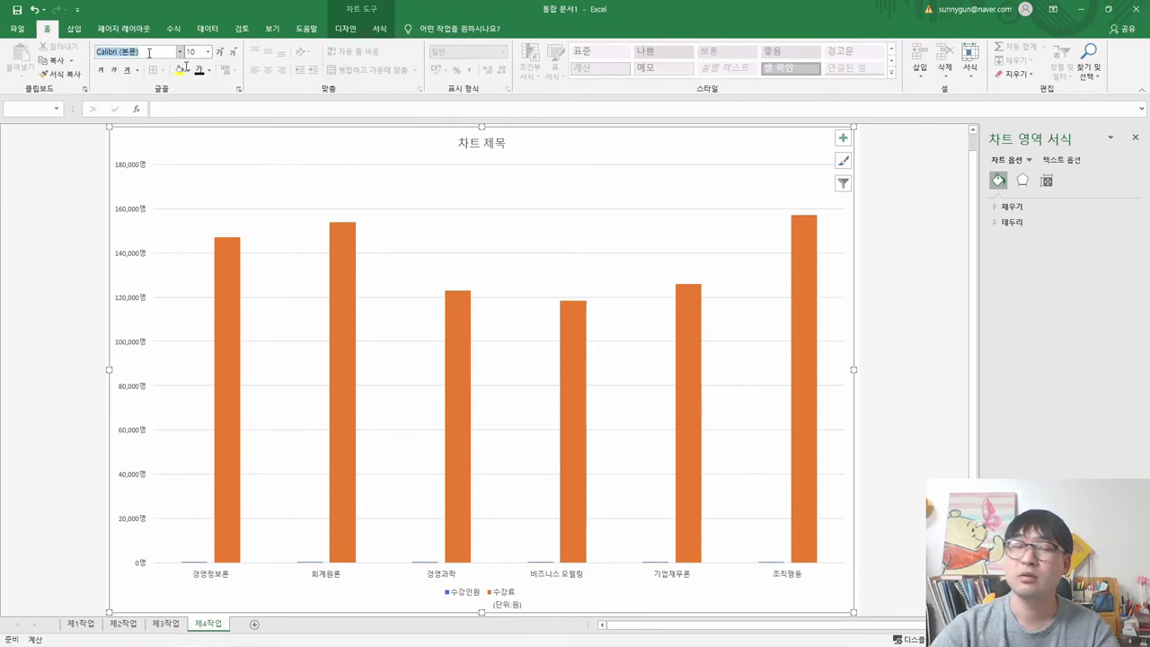
pyautogui.write('굴림')
pyautogui.press('Return')
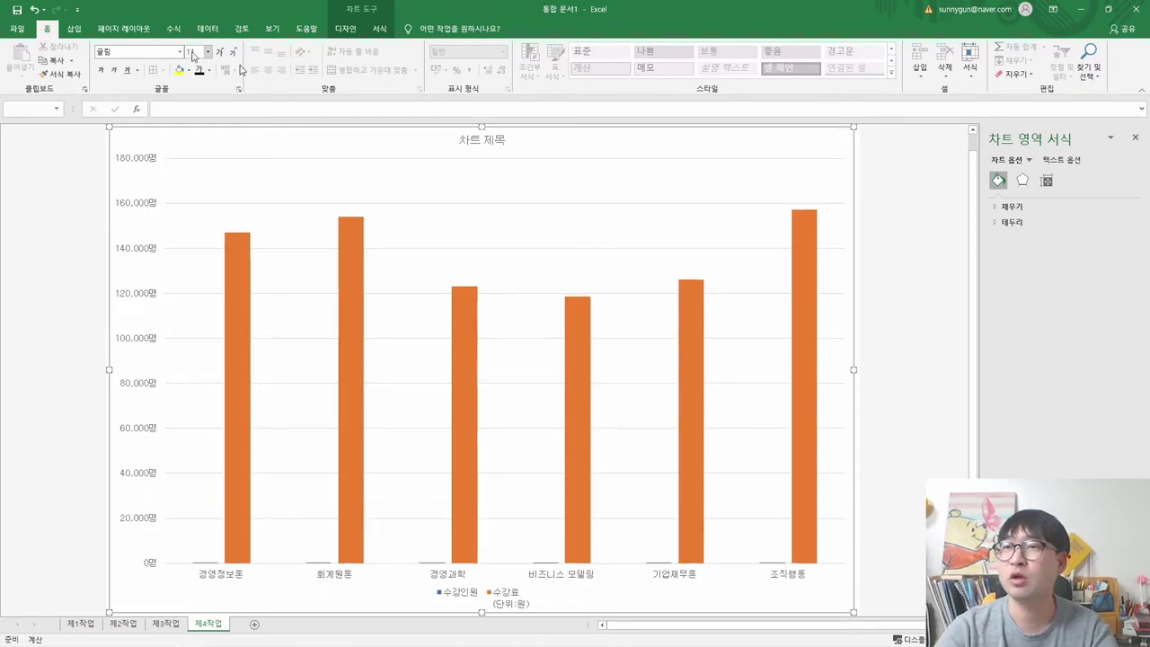
# Recheck the font condition in the PDF and set the Excel chart's text colour to black, comparing it by undoing and redoing the change.
pyautogui.hotkey('alt', 'Tab')
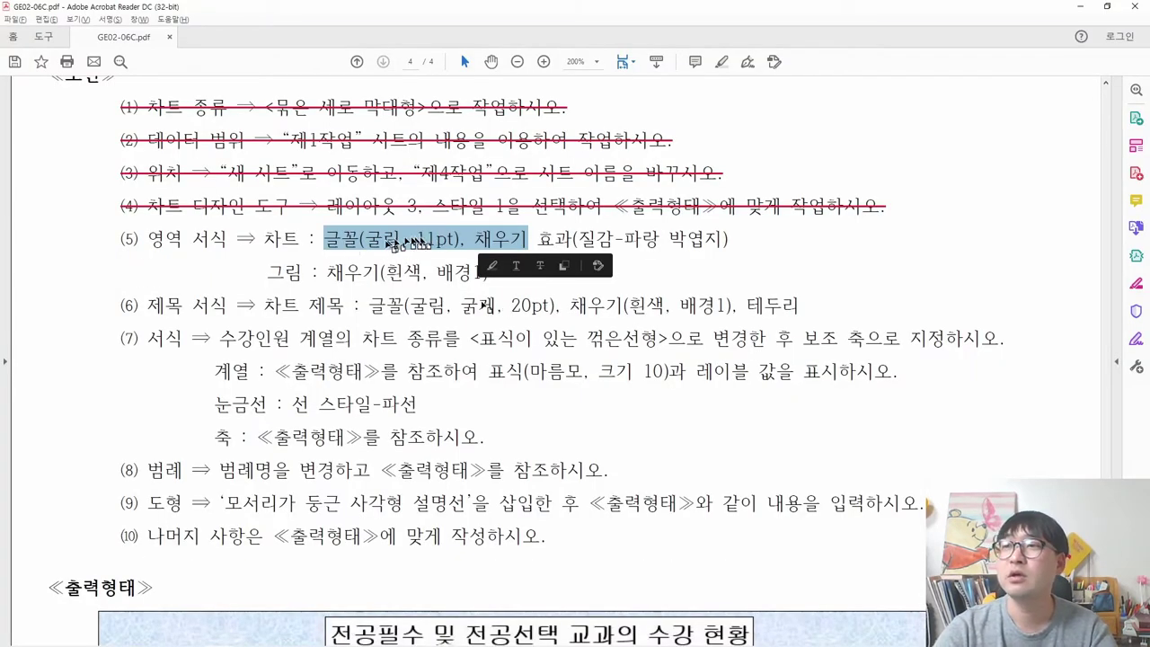
pyautogui.hotkey('alt', 'Tab')
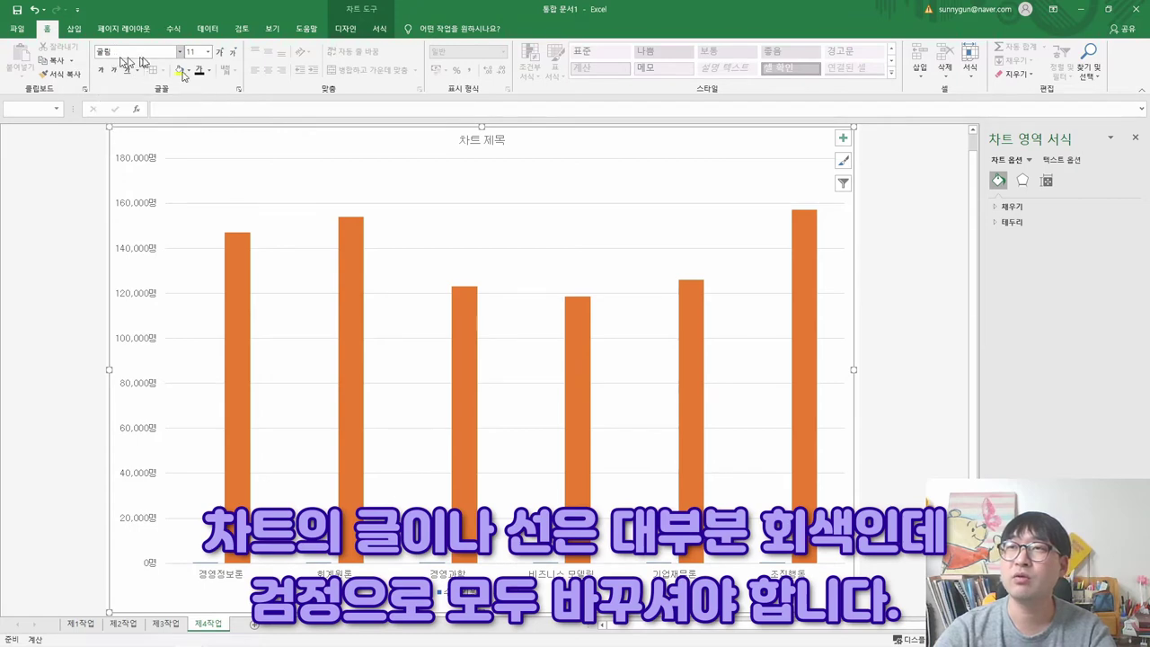
pyautogui.click(208, 71)
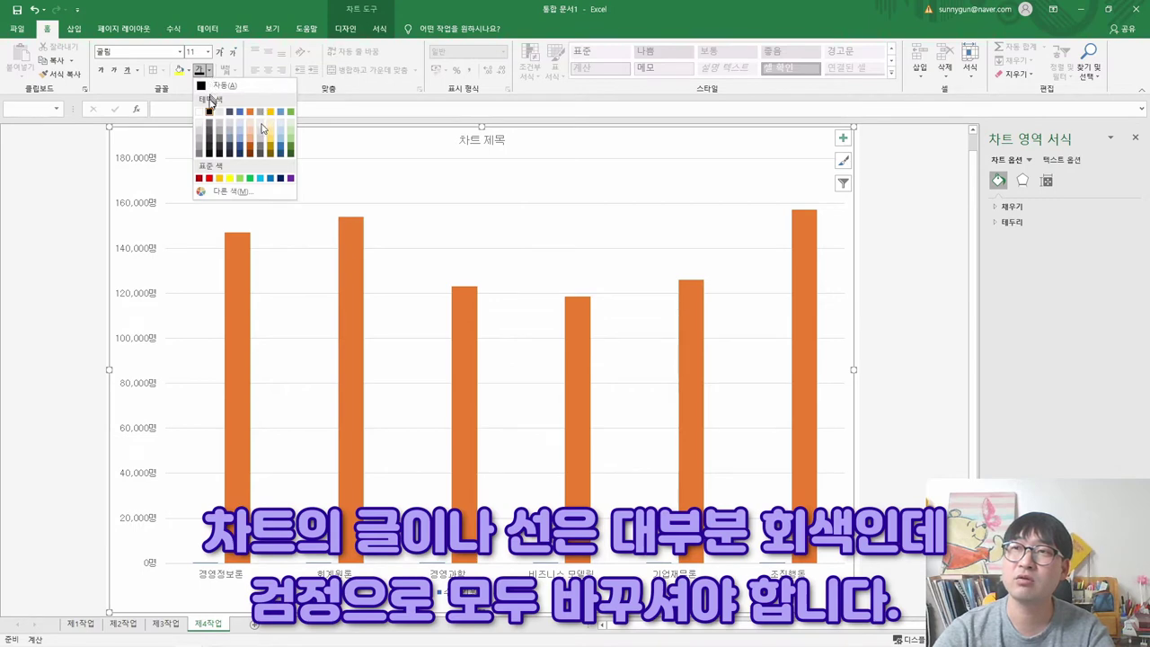
pyautogui.click(209, 112)
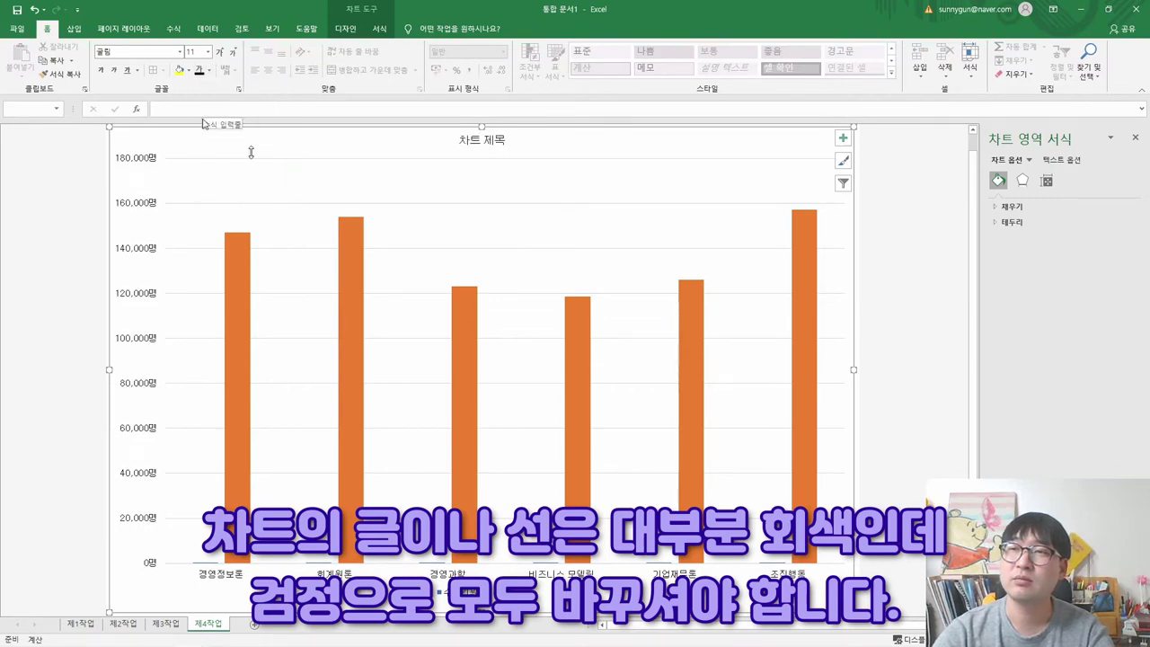
pyautogui.click(36, 11)
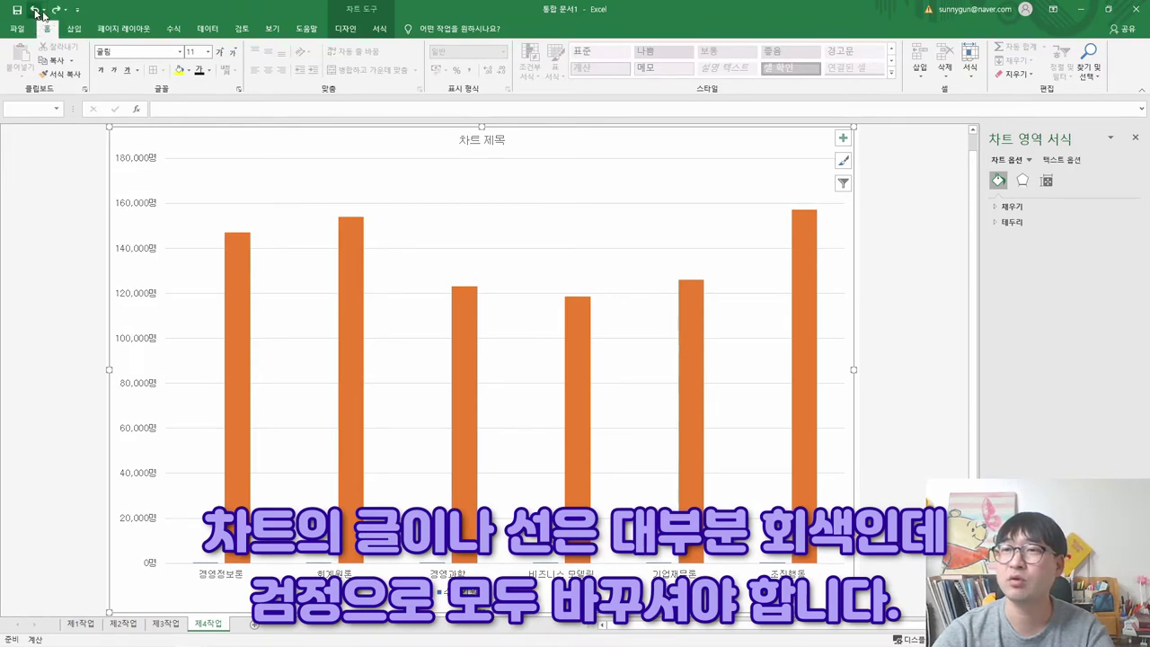
pyautogui.click(56, 11)
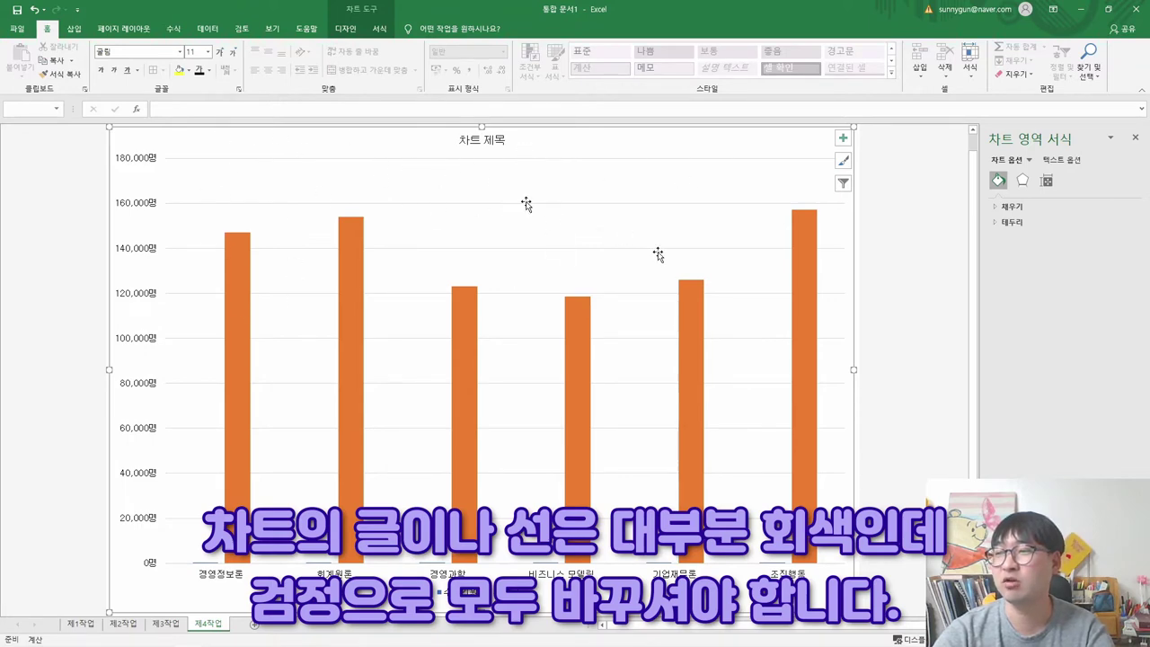
# Look up the chart fill effect in condition (5) of the PDF and fill the Excel chart area with the 파랑 박엽지 texture.
pyautogui.hotkey('alt', 'Tab')
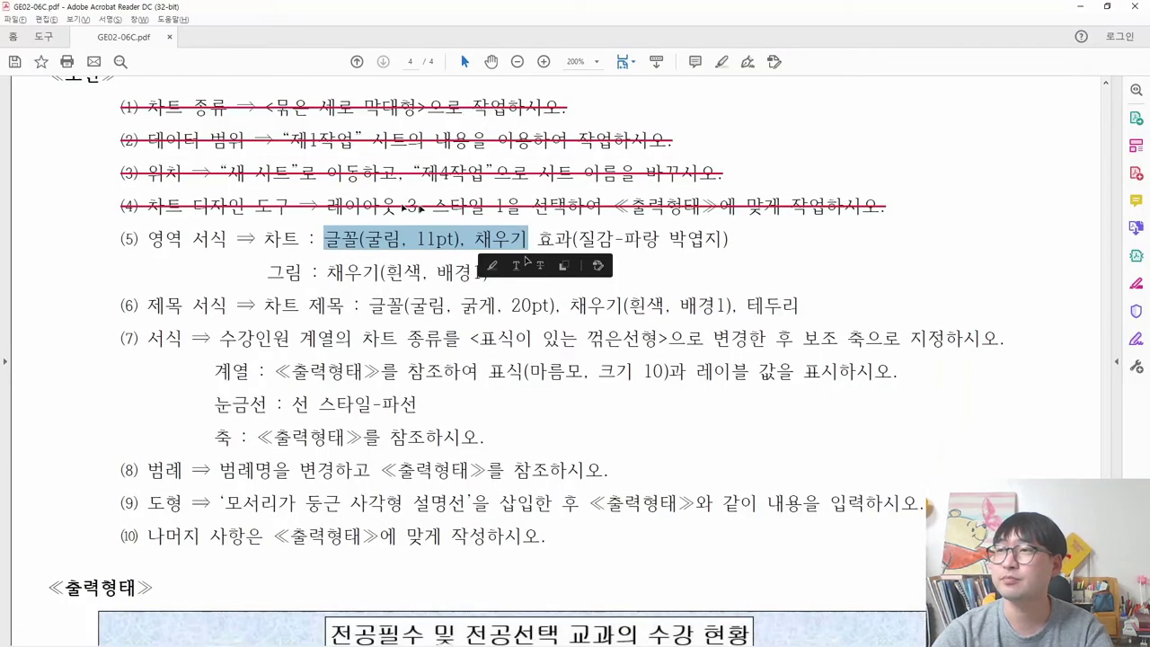
pyautogui.moveTo(474, 238); pyautogui.dragTo(706, 251)
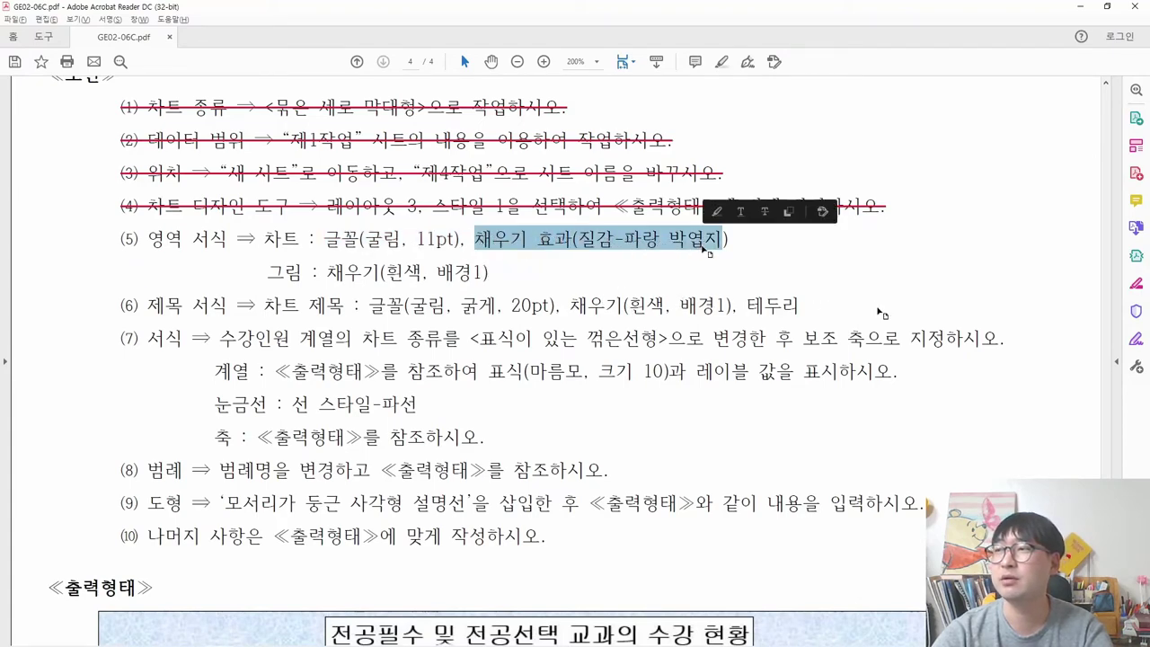
pyautogui.scroll(-3, 706, 251)
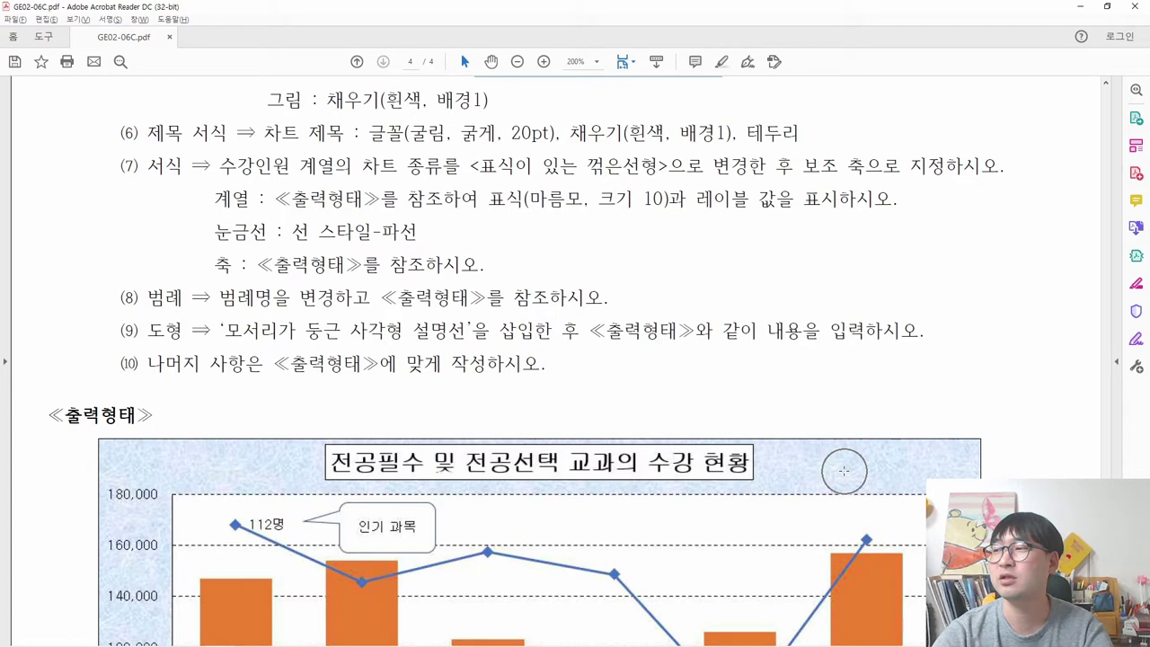
pyautogui.hotkey('alt', 'Tab')
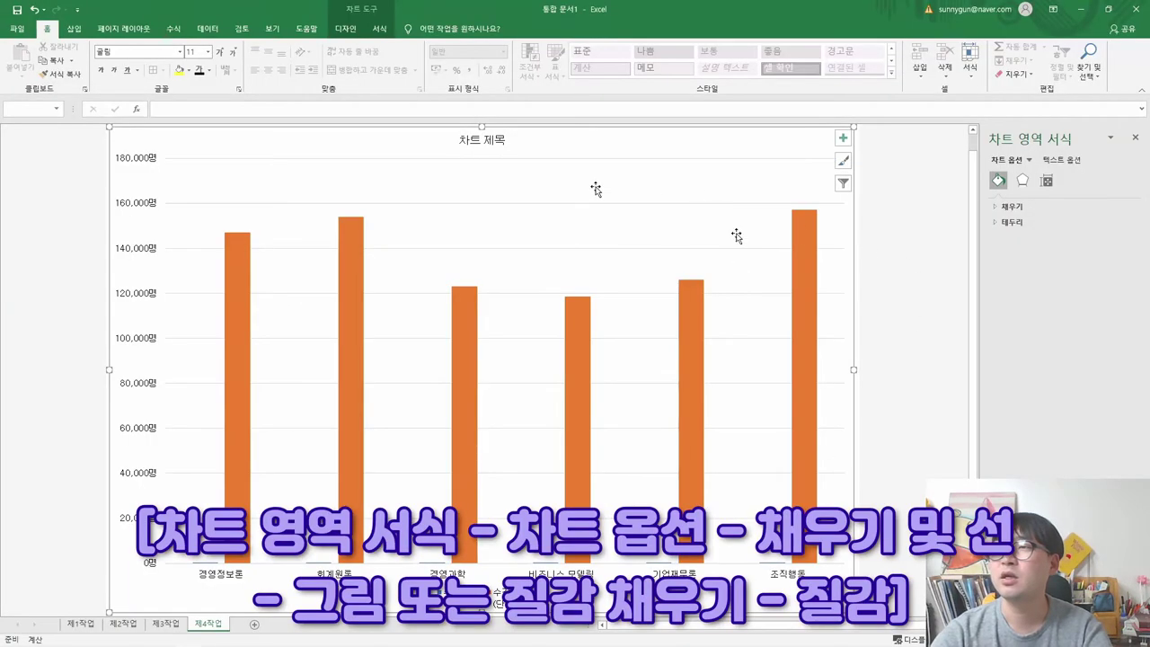
pyautogui.click(1003, 209)
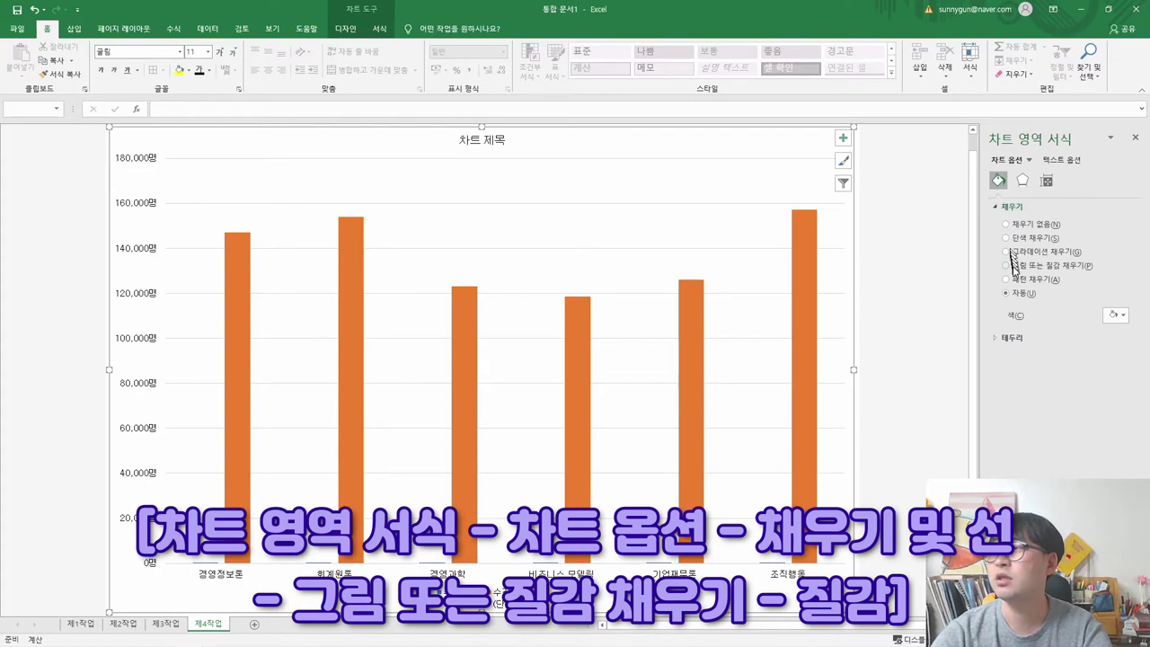
pyautogui.click(1030, 266)
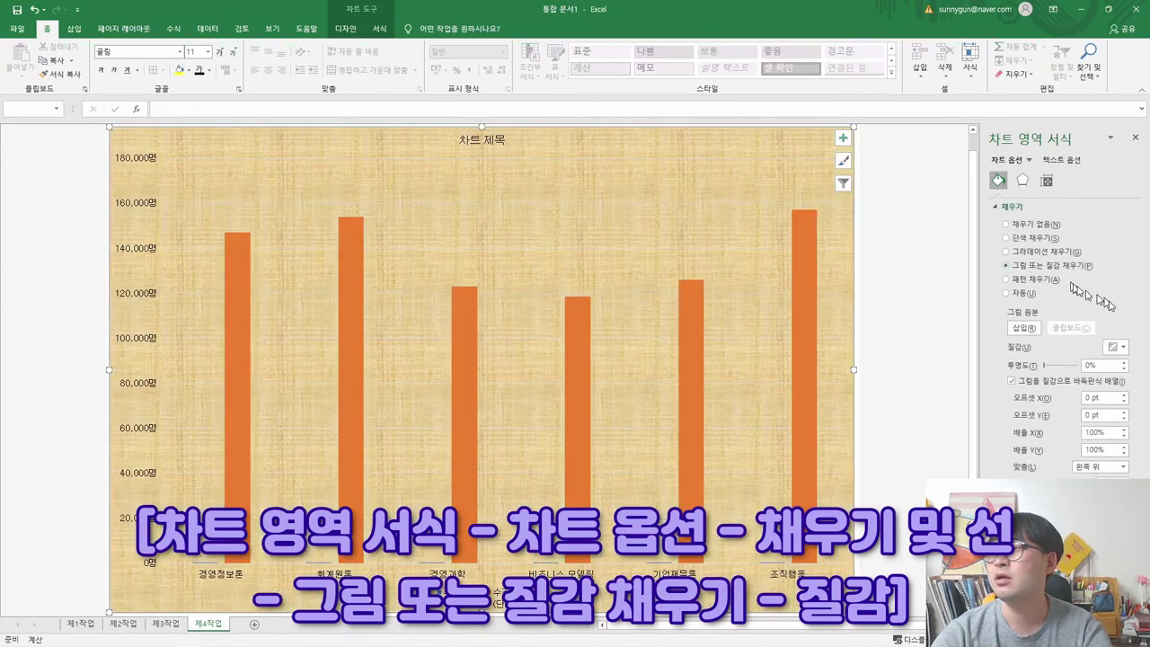
pyautogui.click(1118, 347)
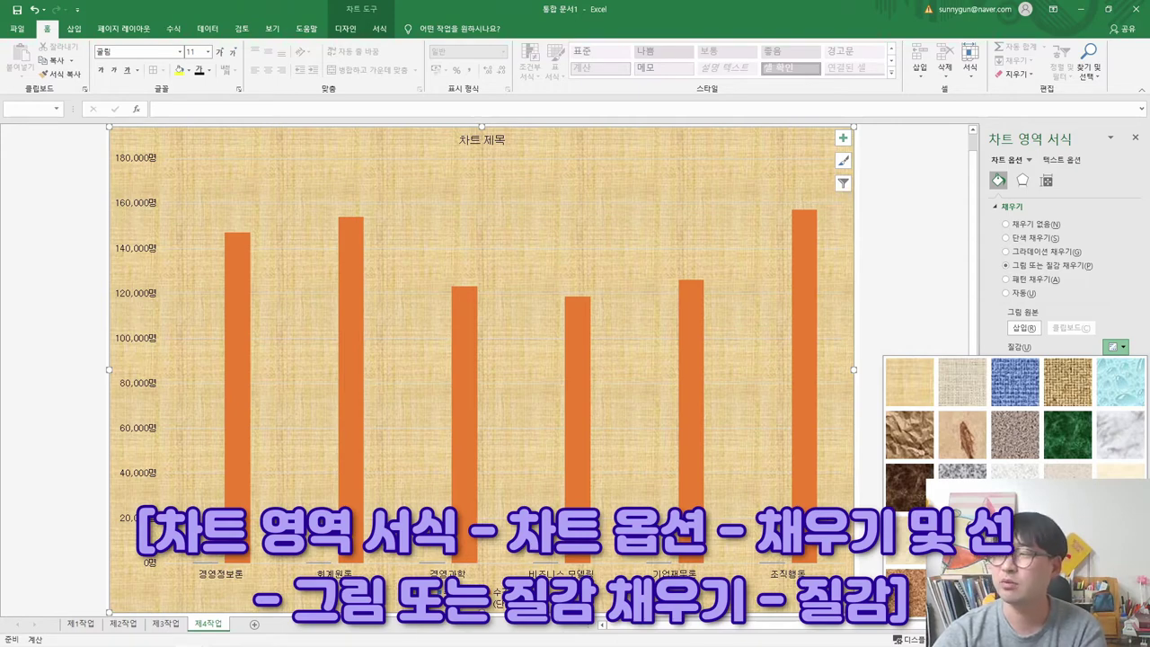
pyautogui.click(961, 541)
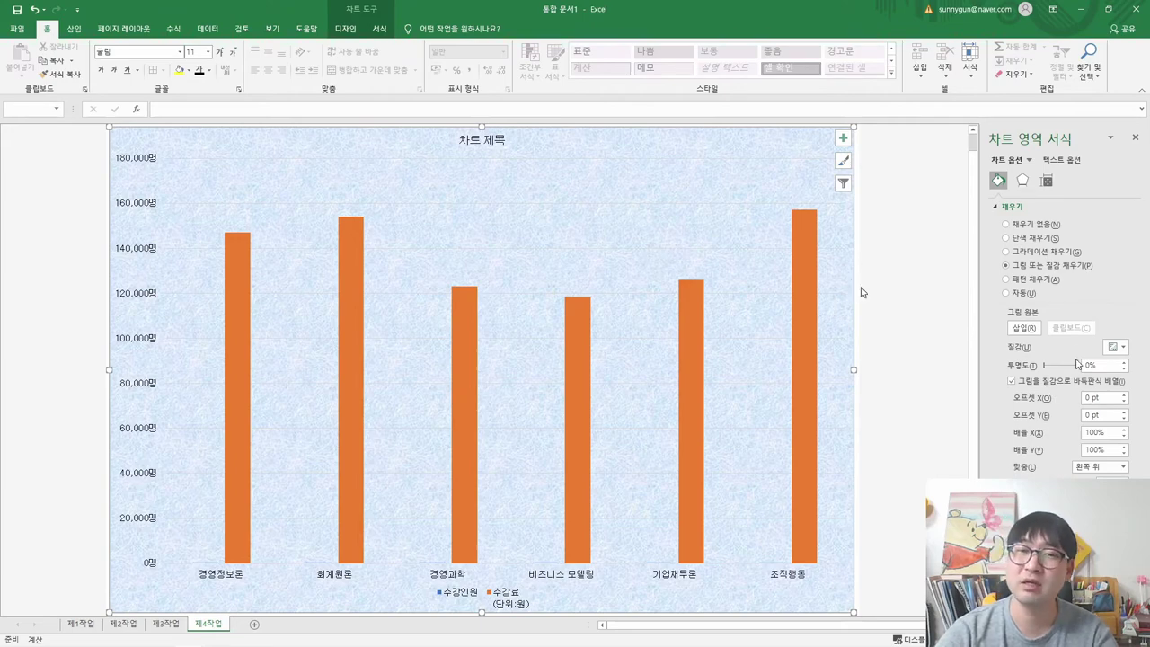
# Return to the exam PDF in Acrobat Reader and strike through the chart (차트) line of condition (5).
pyautogui.hotkey('alt', 'Tab')
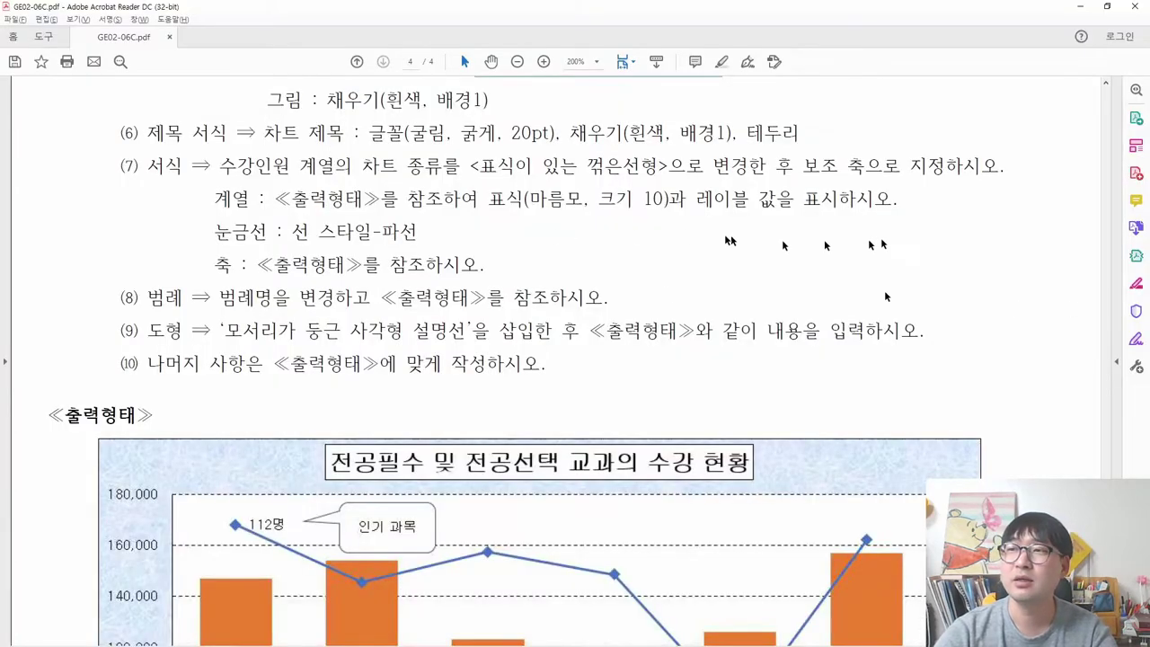
pyautogui.scroll(1, 581, 212)
pyautogui.moveTo(734, 126); pyautogui.dragTo(120, 90)
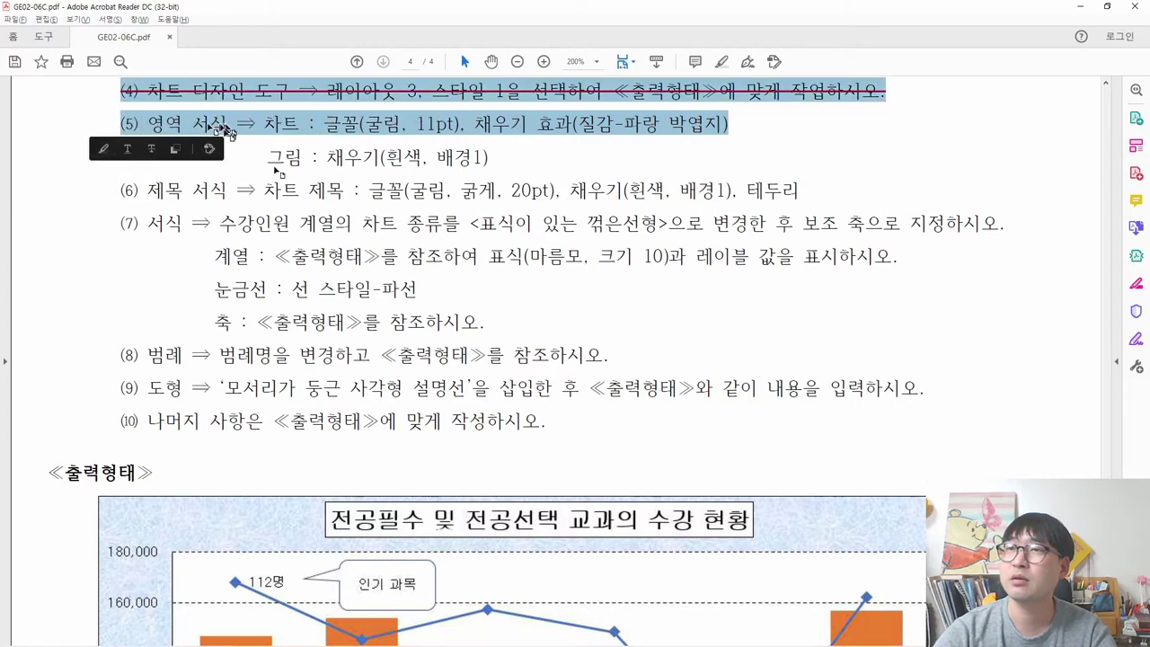
pyautogui.click(151, 149)
# Review the plot area (그림) fill required by condition (5) and examine the plot area in the PDF's sample chart.
pyautogui.moveTo(267, 158); pyautogui.dragTo(490, 162)
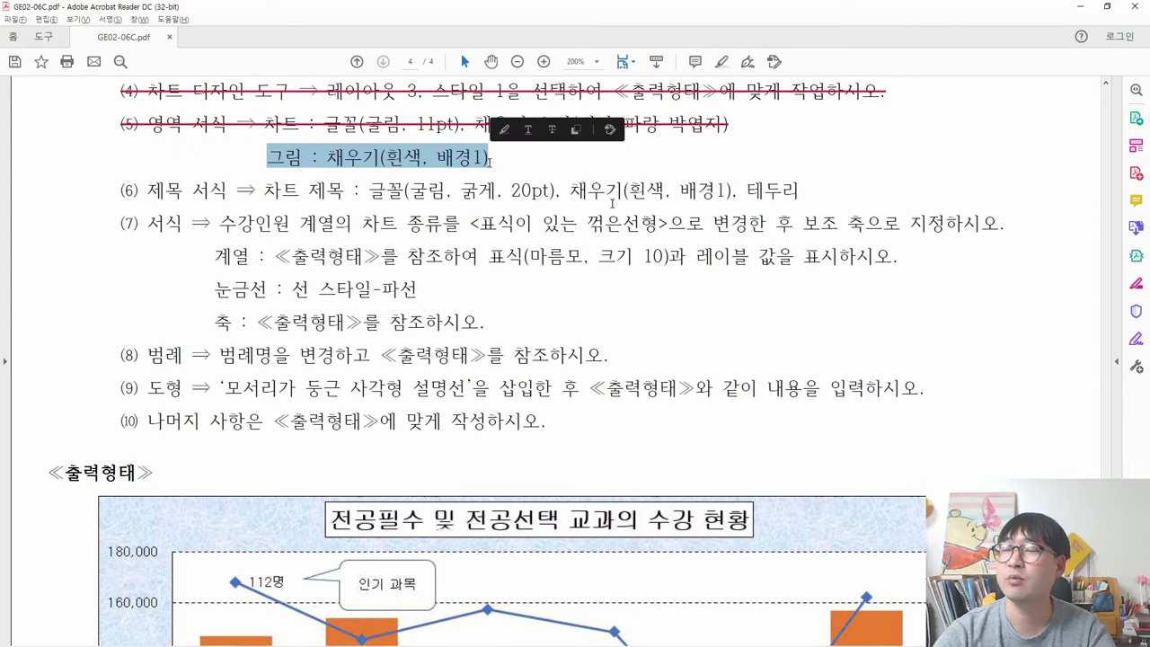
pyautogui.click(711, 575)
pyautogui.click(708, 583)
pyautogui.scroll(-5, 708, 583)
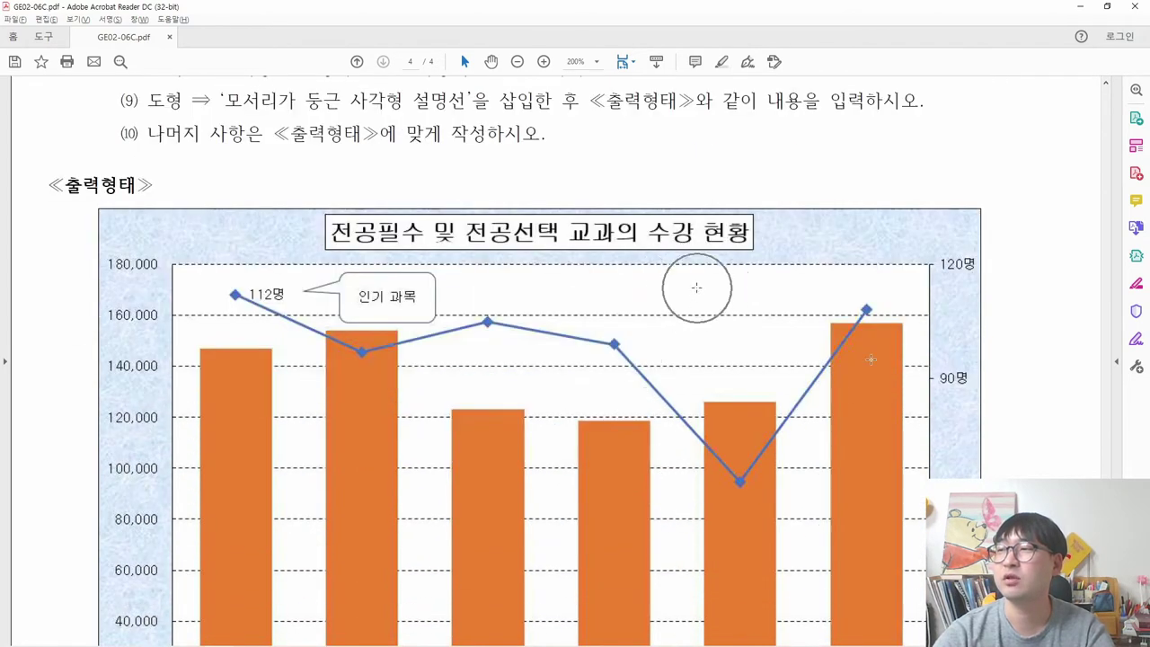
pyautogui.hotkey('alt', 'Tab')
pyautogui.hotkey('alt', 'Tab')
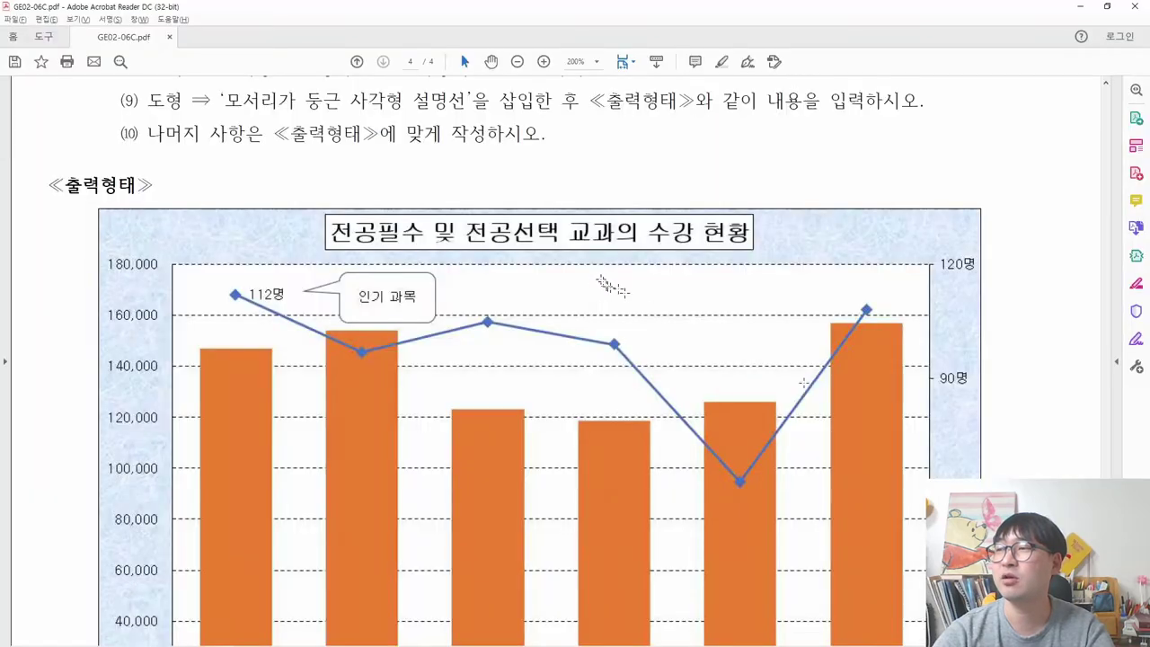
# Switch to Excel and fill the chart's plot area with solid white (흰색, 배경1).
pyautogui.hotkey('alt', 'Tab')
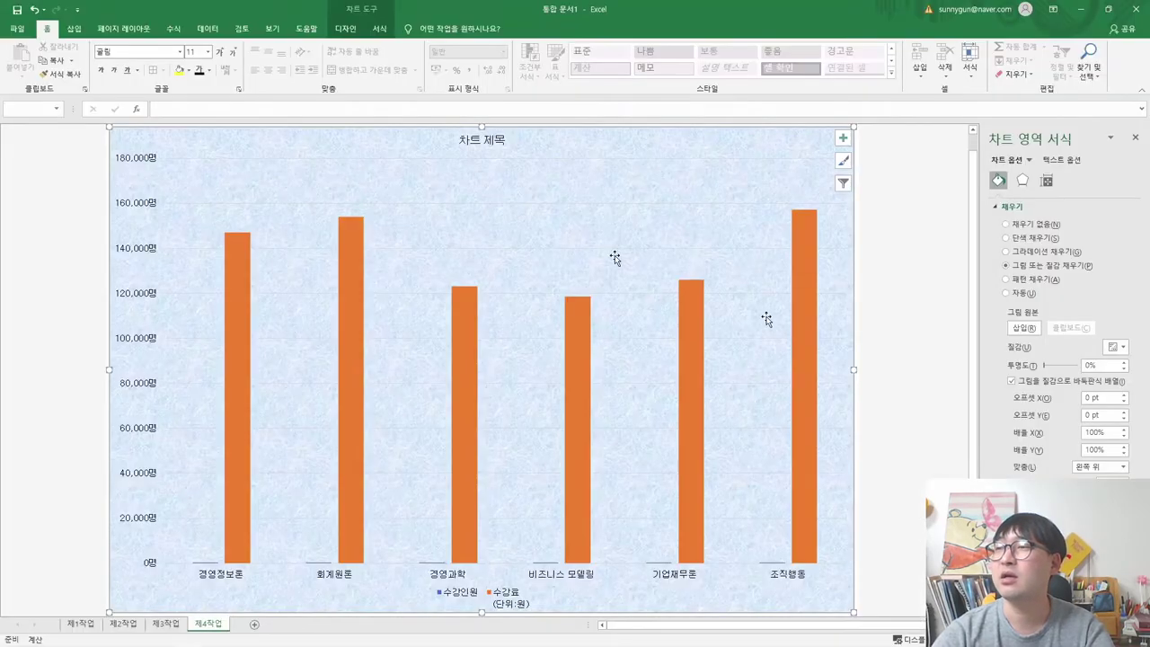
pyautogui.click(606, 190)
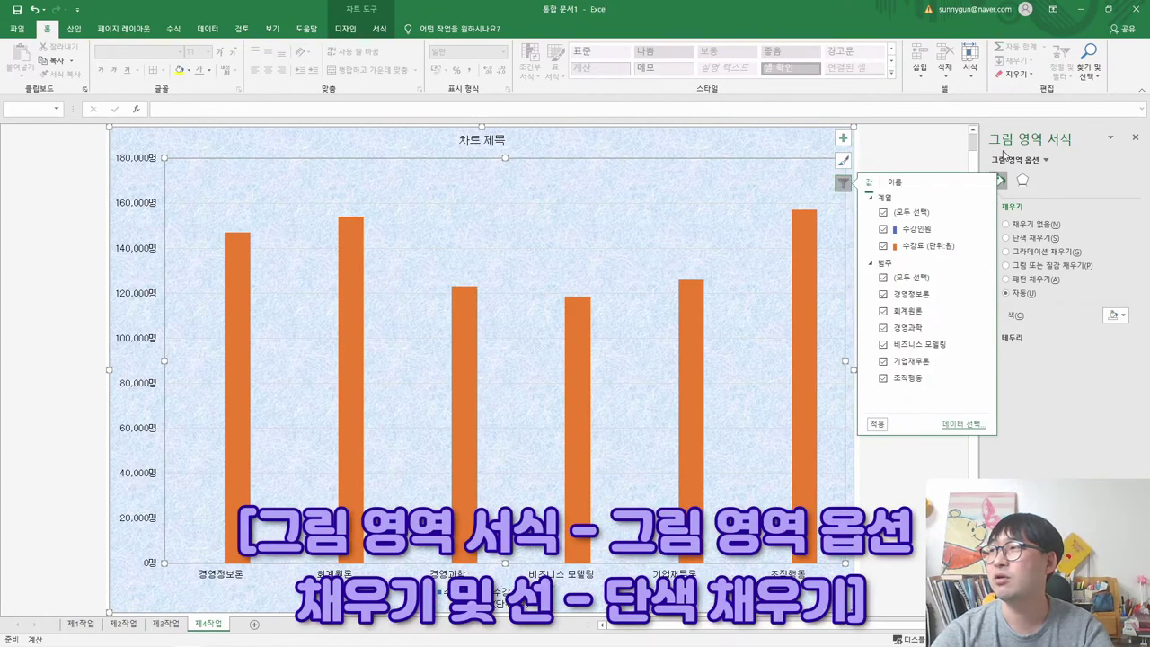
pyautogui.click(1024, 240)
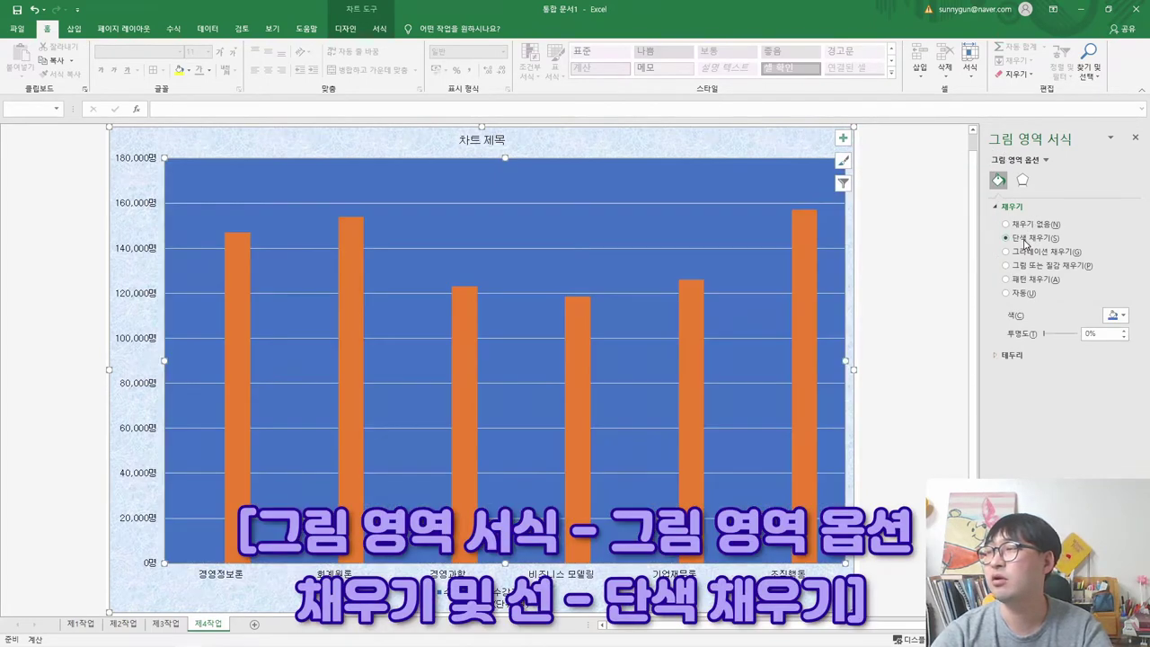
pyautogui.click(1114, 315)
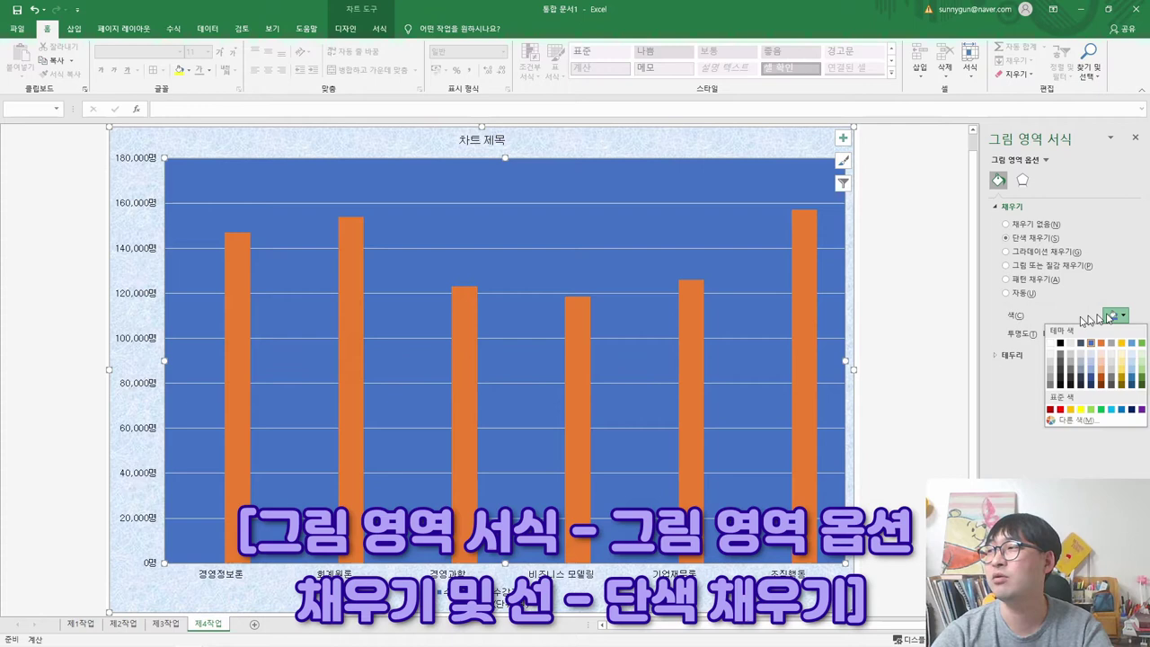
pyautogui.click(1052, 345)
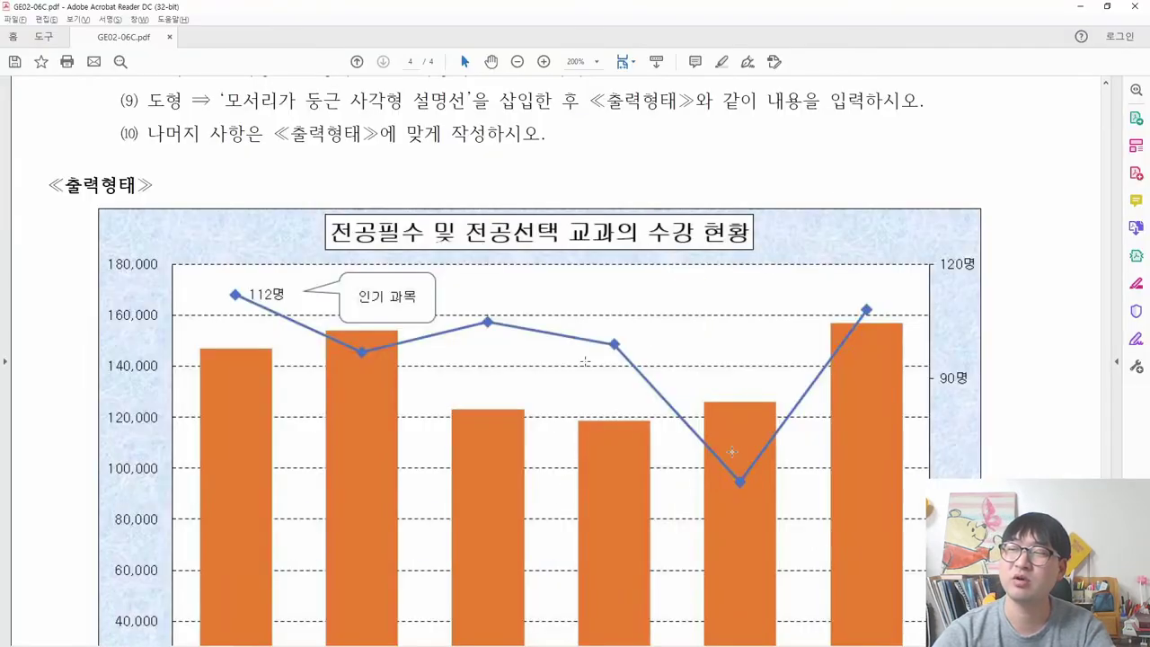
# Return to the exam PDF in Acrobat Reader and strike through the plot area (그림) line of condition (5).
pyautogui.scroll(8, 584, 361)
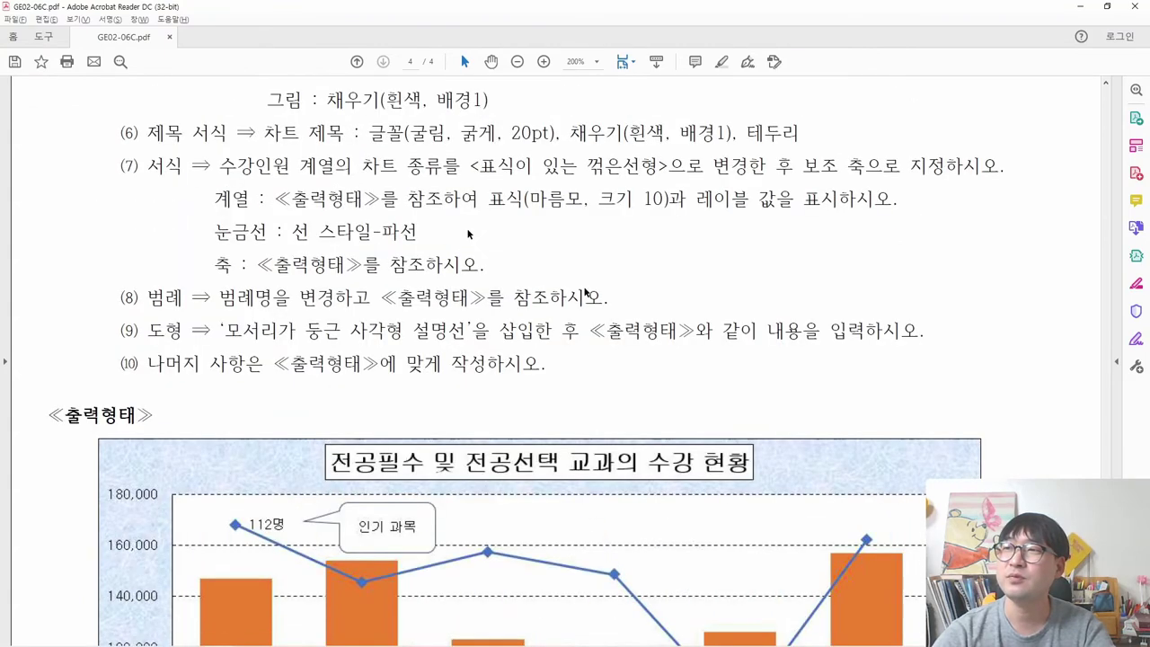
pyautogui.moveTo(486, 216); pyautogui.dragTo(418, 183)
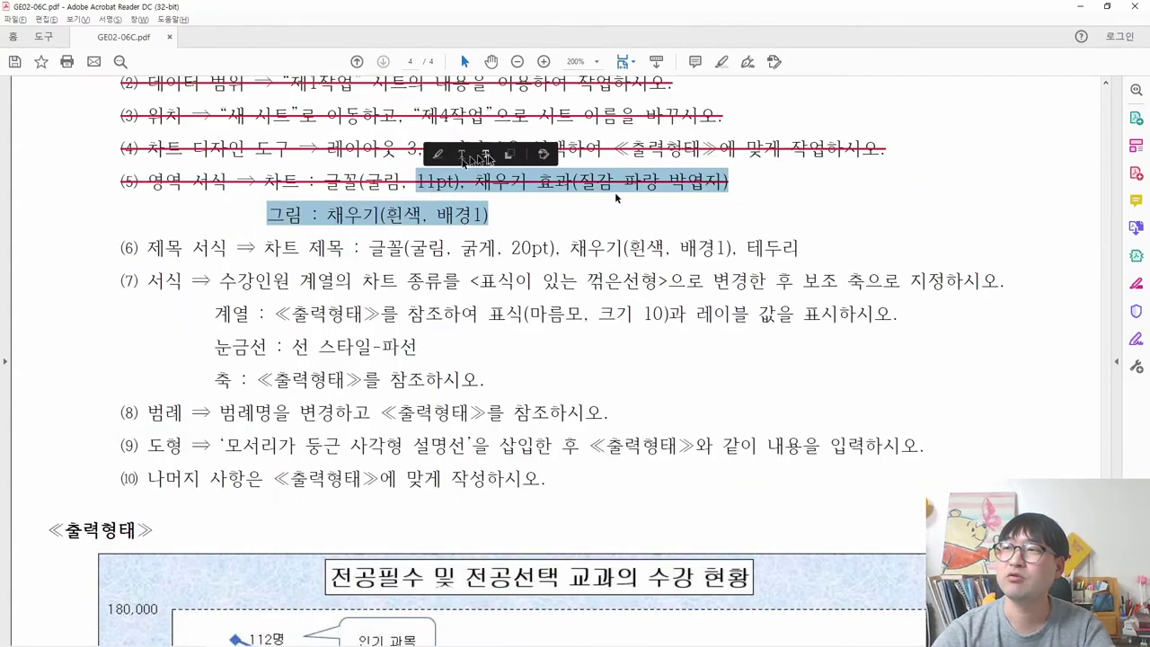
pyautogui.click(476, 185)
# Review the chart title formatting required by condition (6) and examine the title in the PDF's sample chart.
pyautogui.moveTo(122, 249); pyautogui.dragTo(300, 252)
pyautogui.moveTo(300, 555); pyautogui.dragTo(764, 599)
pyautogui.click(295, 294)
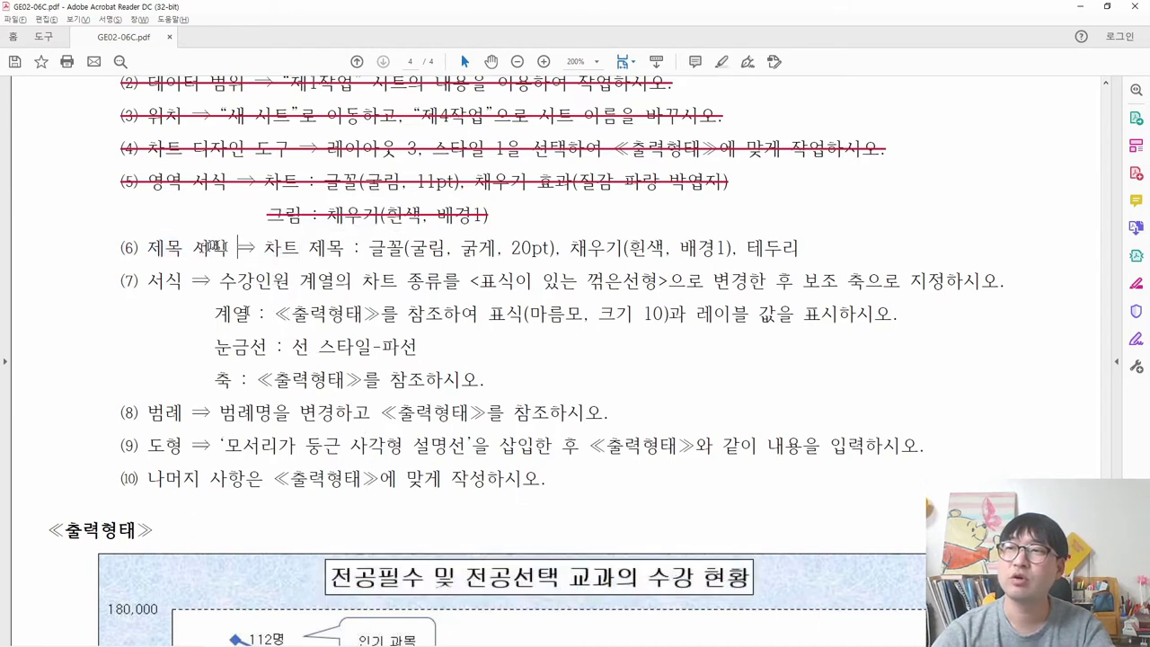
pyautogui.moveTo(264, 249); pyautogui.dragTo(548, 253)
pyautogui.moveTo(467, 253); pyautogui.dragTo(735, 249)
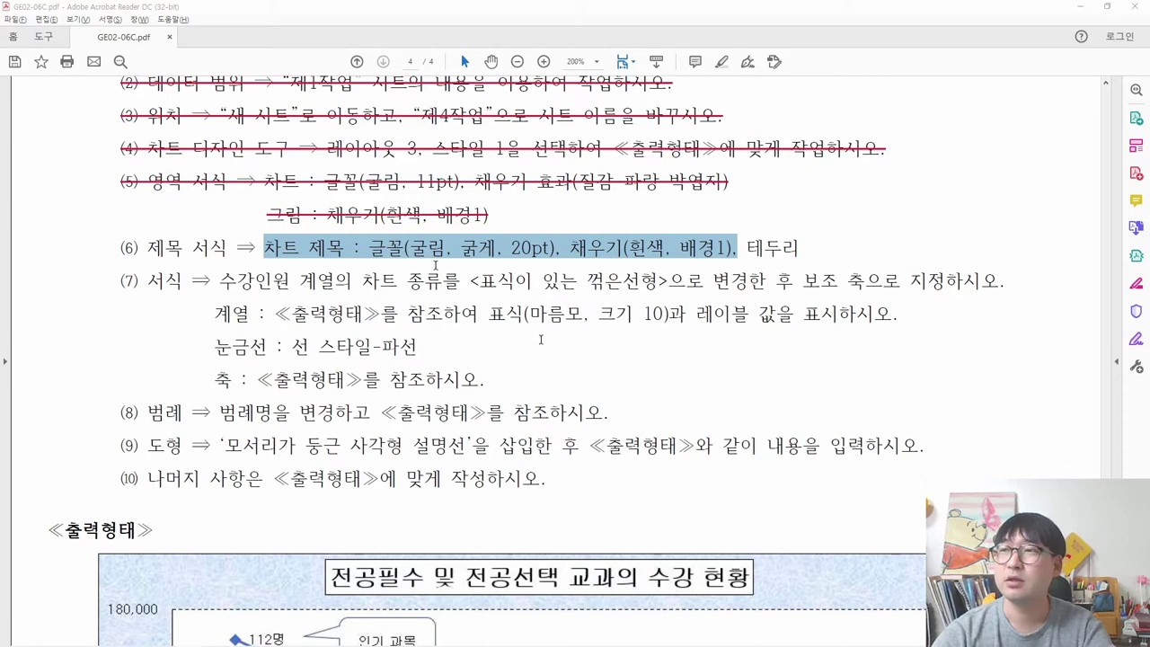
pyautogui.click(419, 309)
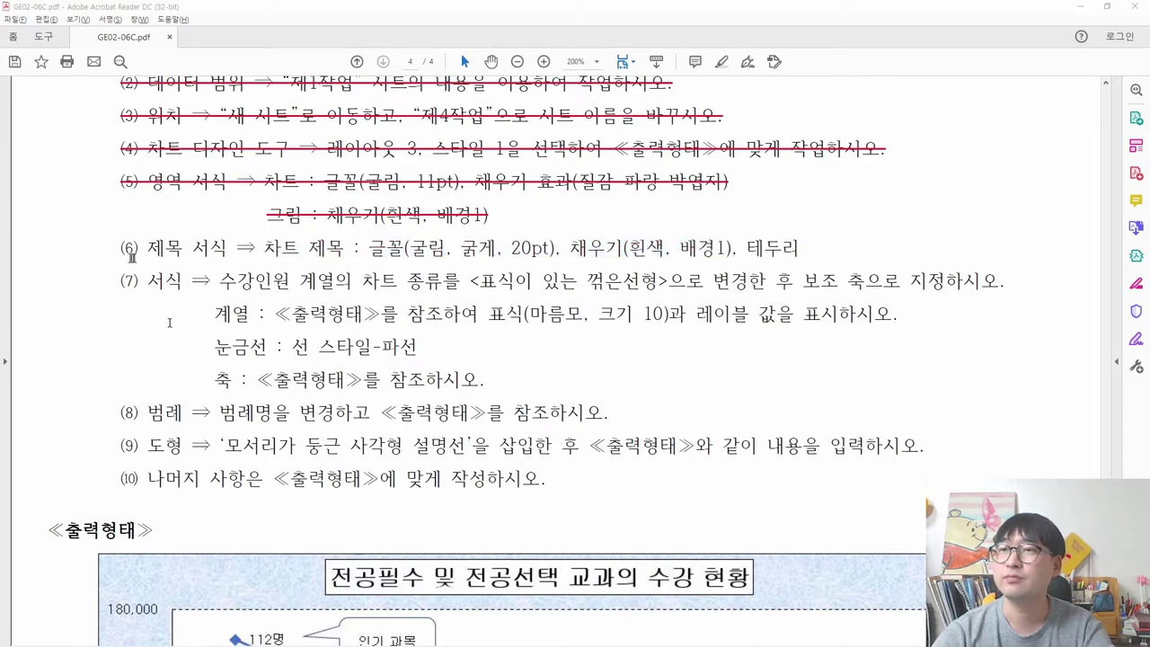
# Switch to Excel and replace the chart title text with 전공필수 및 전공선택 교과의 수강 현황.
pyautogui.hotkey('alt', 'Tab')
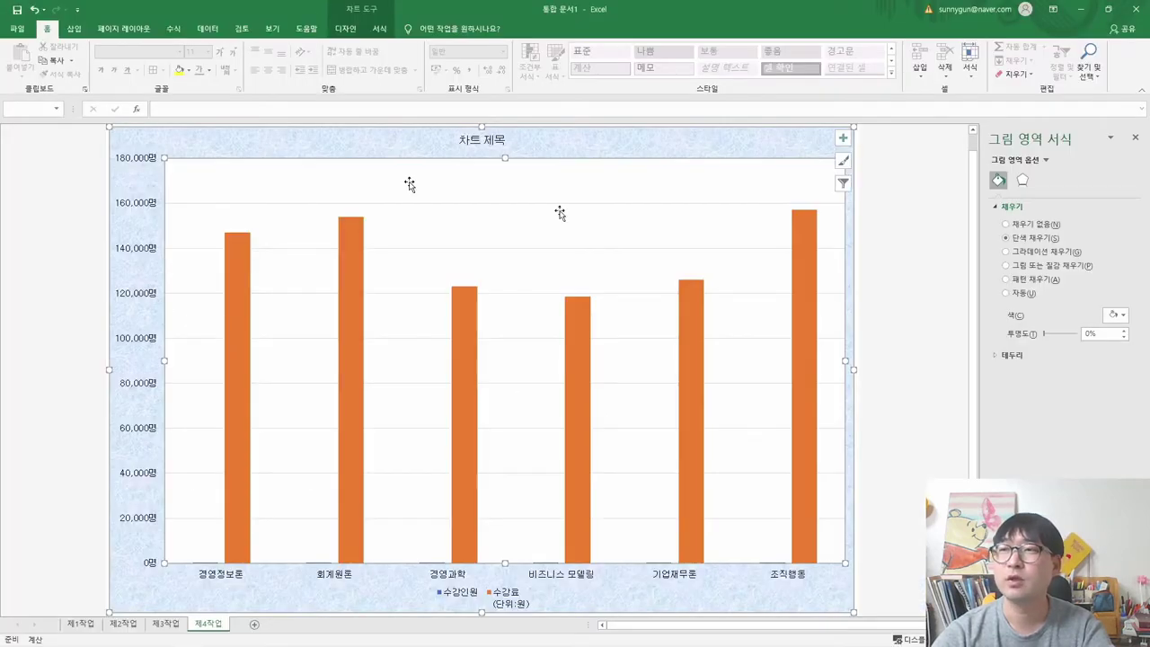
pyautogui.click(482, 142)
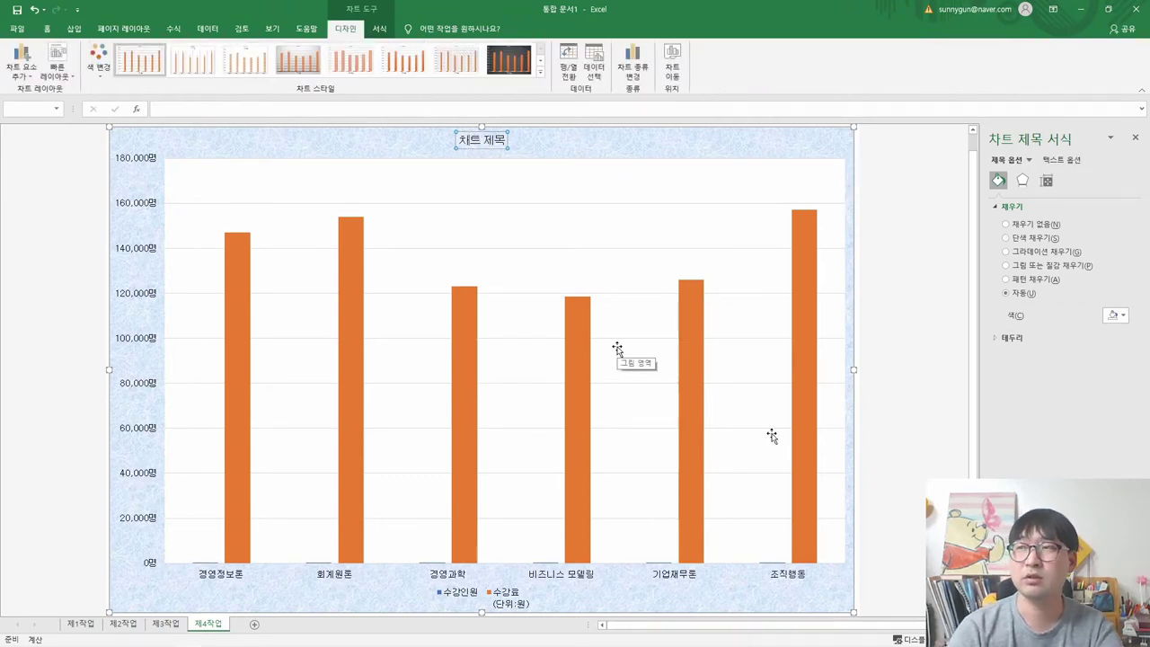
pyautogui.press('BackSpace')
pyautogui.write('전공필수 및 ')
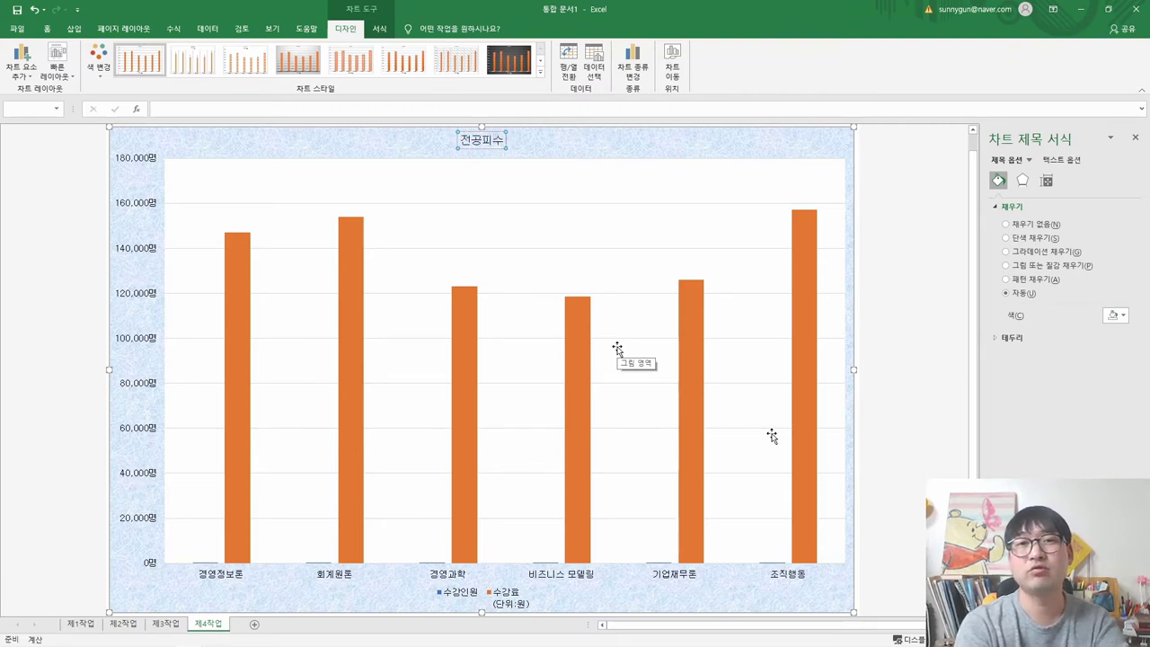
pyautogui.write('전공선택 교')
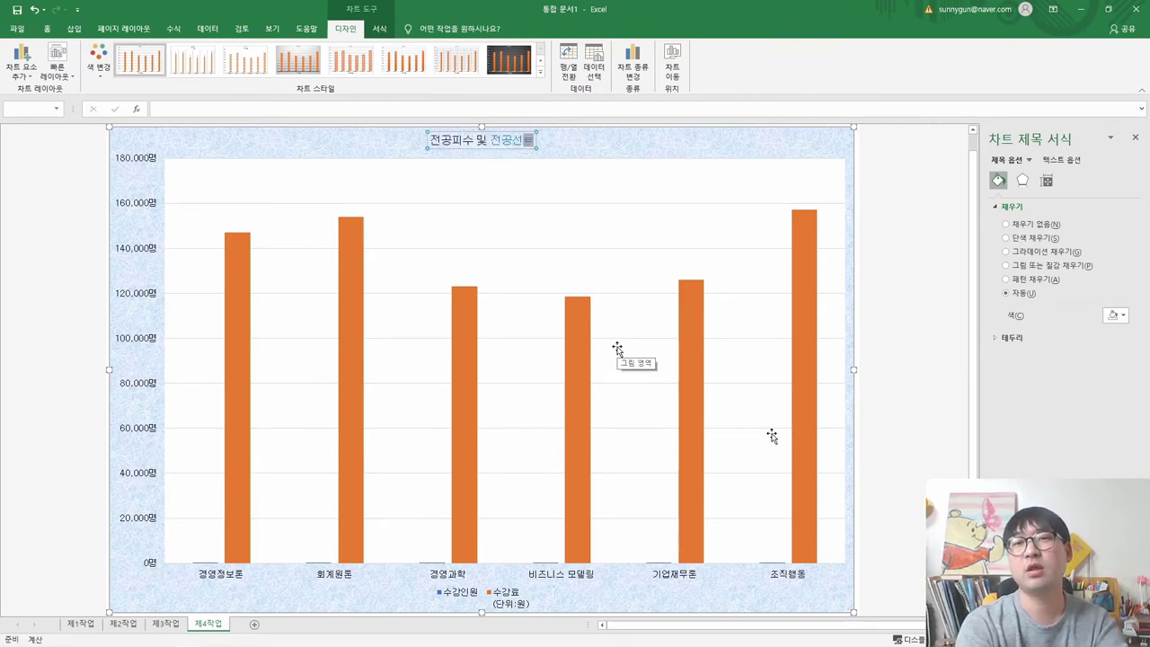
pyautogui.write('과의 수강 현')
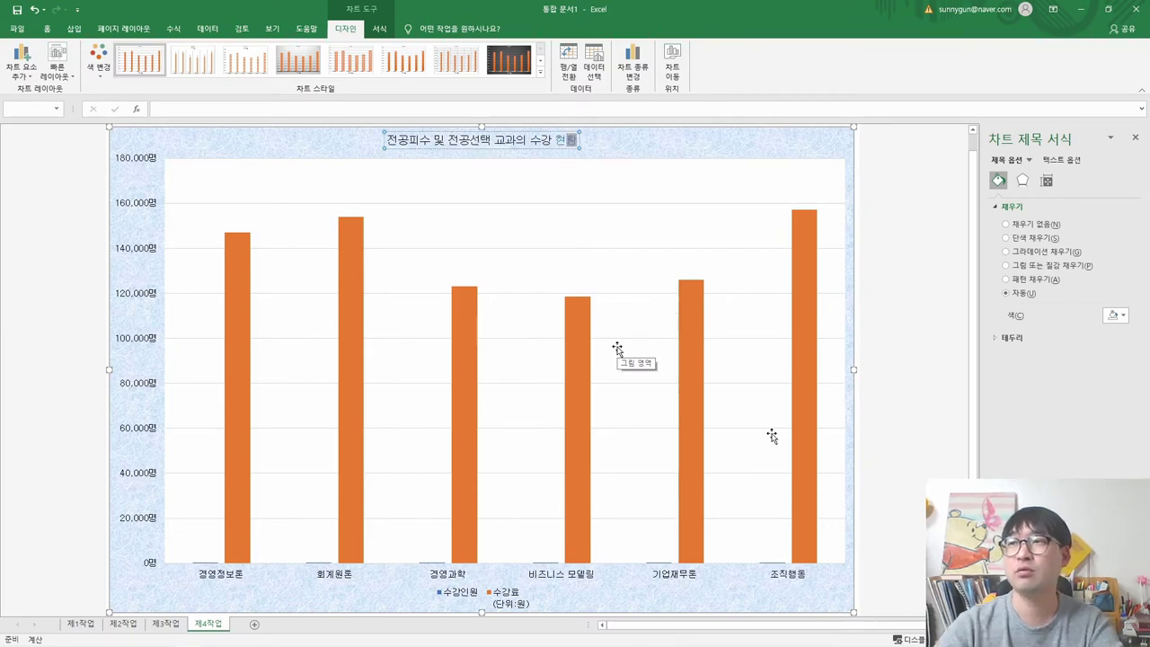
pyautogui.write('황')
pyautogui.press('Home')
pyautogui.press('Right')
pyautogui.press('Right')
pyautogui.hotkey('shift', 'Right')
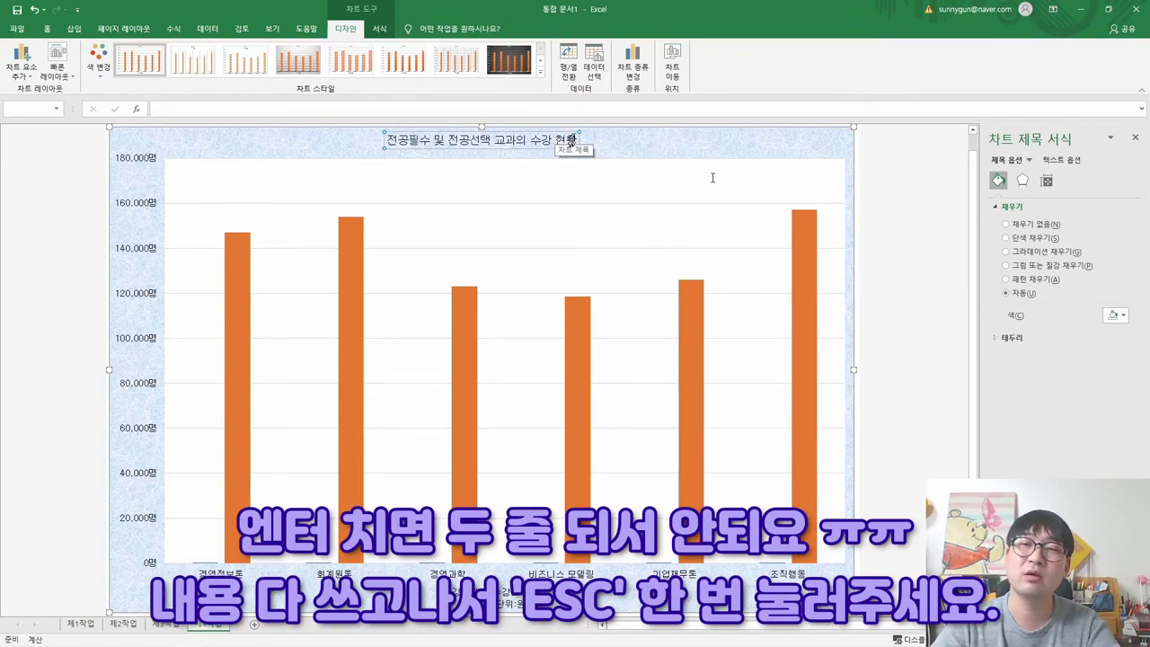
pyautogui.press('Escape')
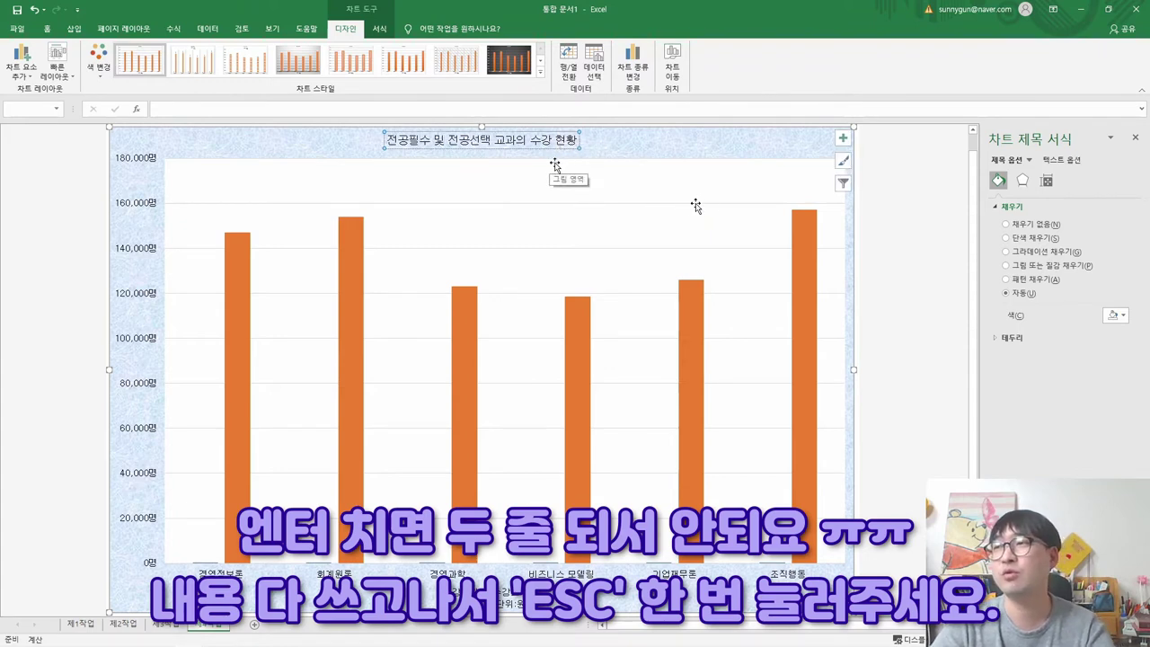
pyautogui.press('Escape')
# Check the title font in condition (6) of the PDF and make the Excel chart title bold at 20 pt.
pyautogui.hotkey('alt', 'Tab')
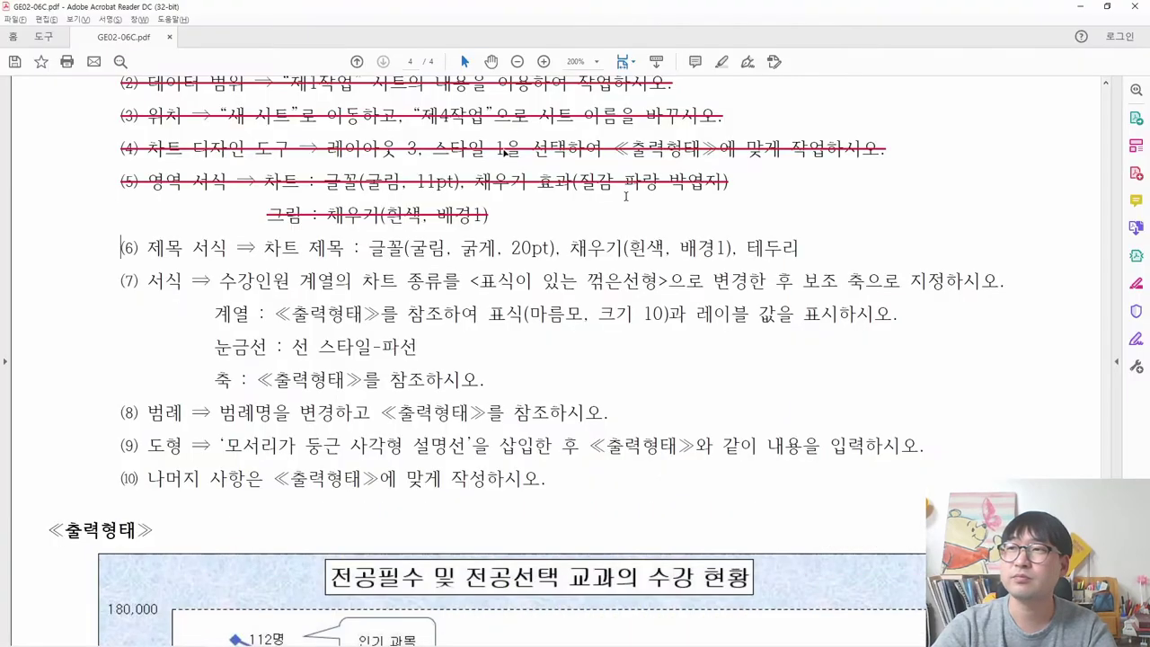
pyautogui.moveTo(368, 249); pyautogui.dragTo(550, 250)
pyautogui.hotkey('alt', 'Tab')
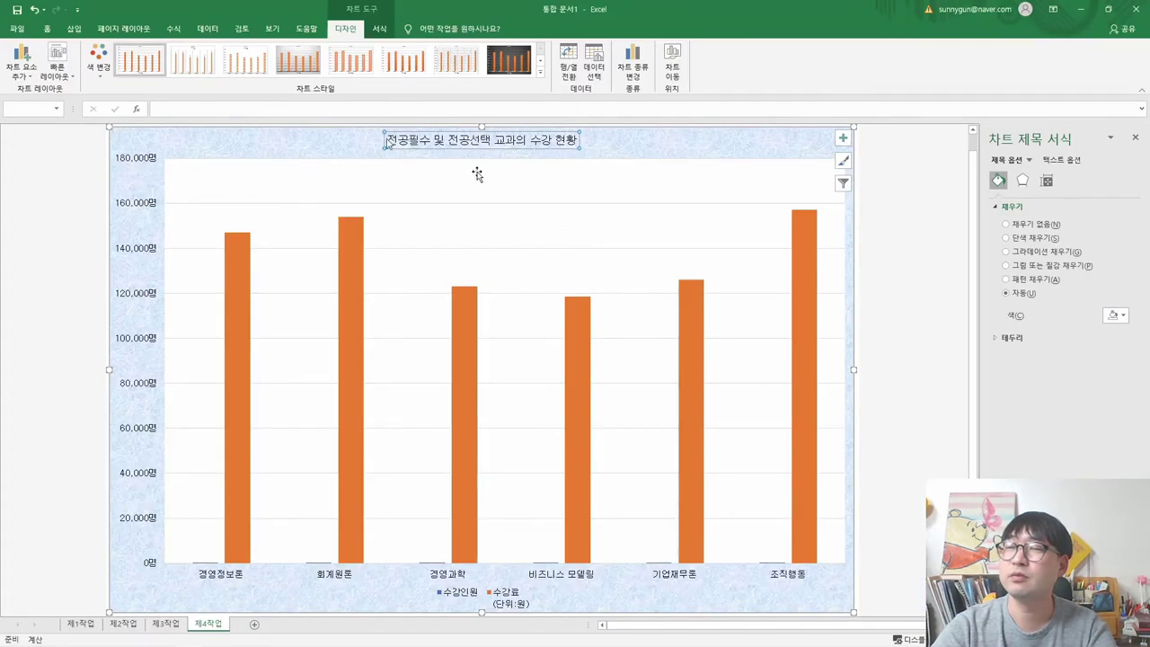
pyautogui.click(49, 29)
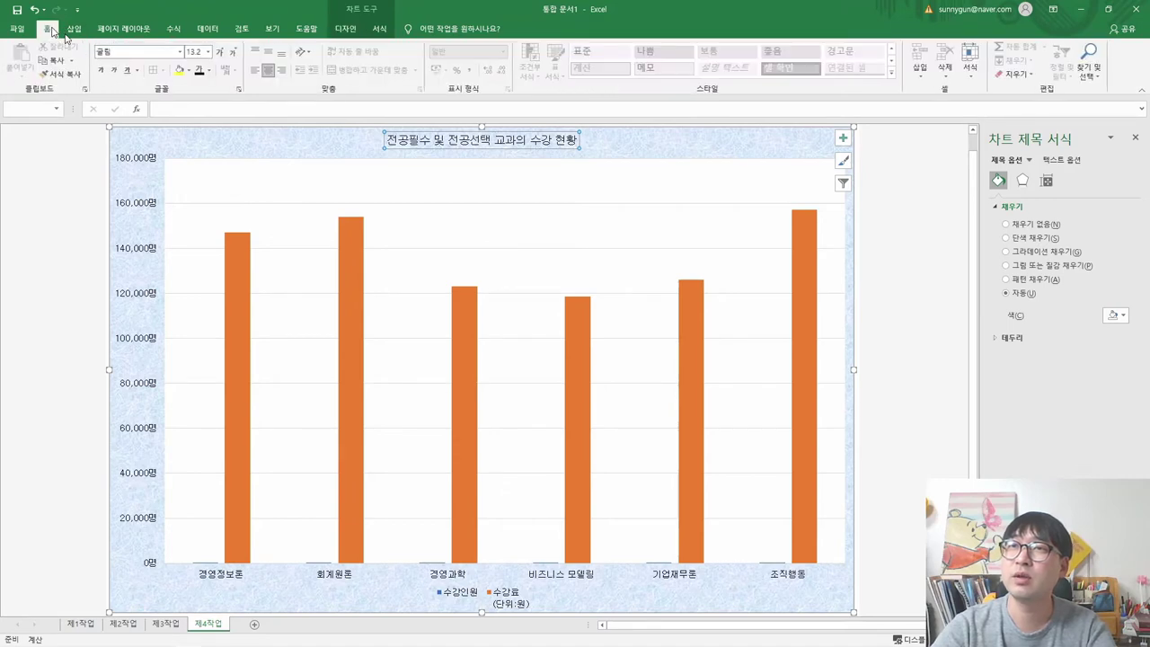
pyautogui.write('20')
pyautogui.press('Return')
pyautogui.hotkey('alt', 'Tab')
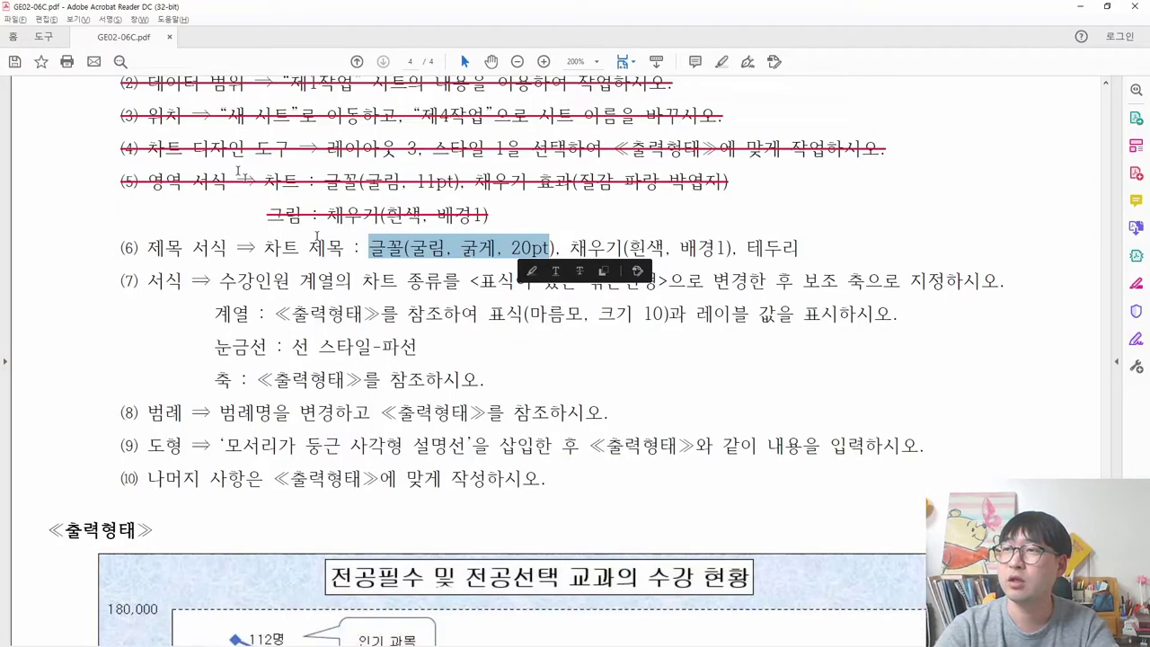
pyautogui.hotkey('alt', 'Tab')
pyautogui.click(101, 71)
pyautogui.click(842, 137)
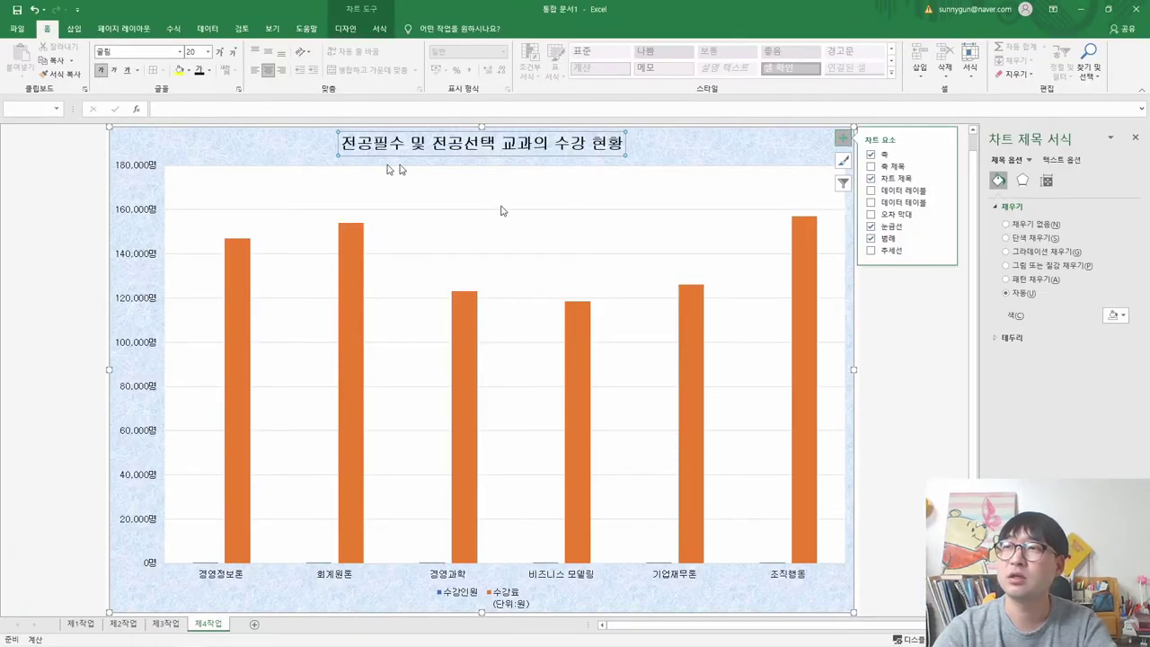
pyautogui.hotkey('alt', 'Tab')
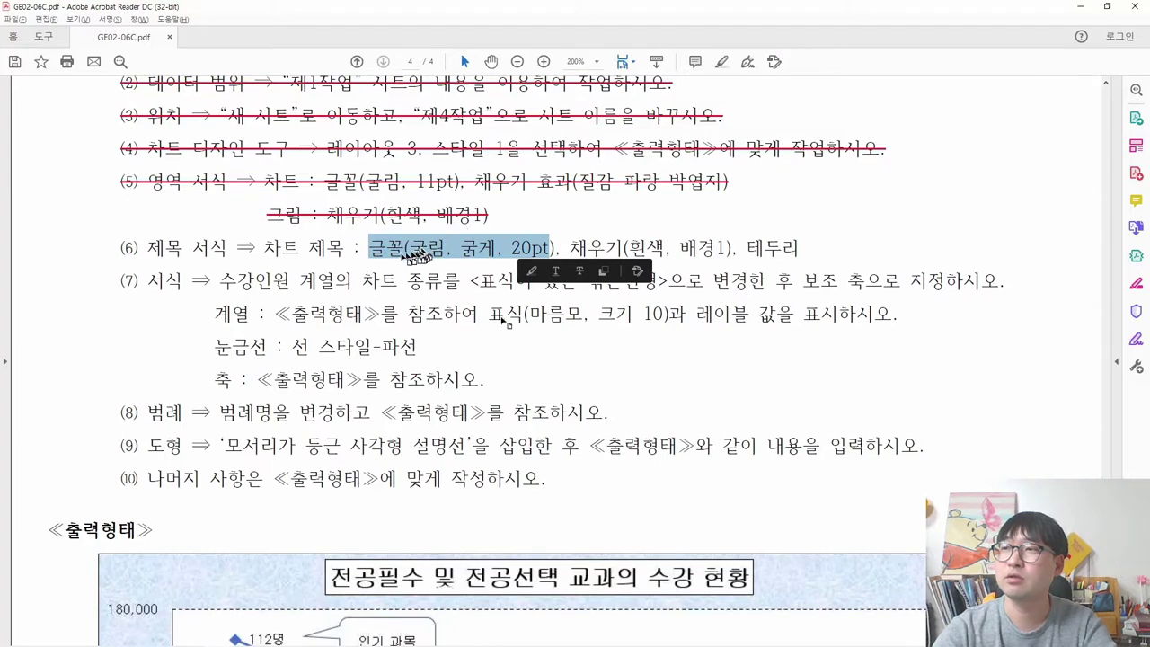
pyautogui.hotkey('alt', 'Tab')
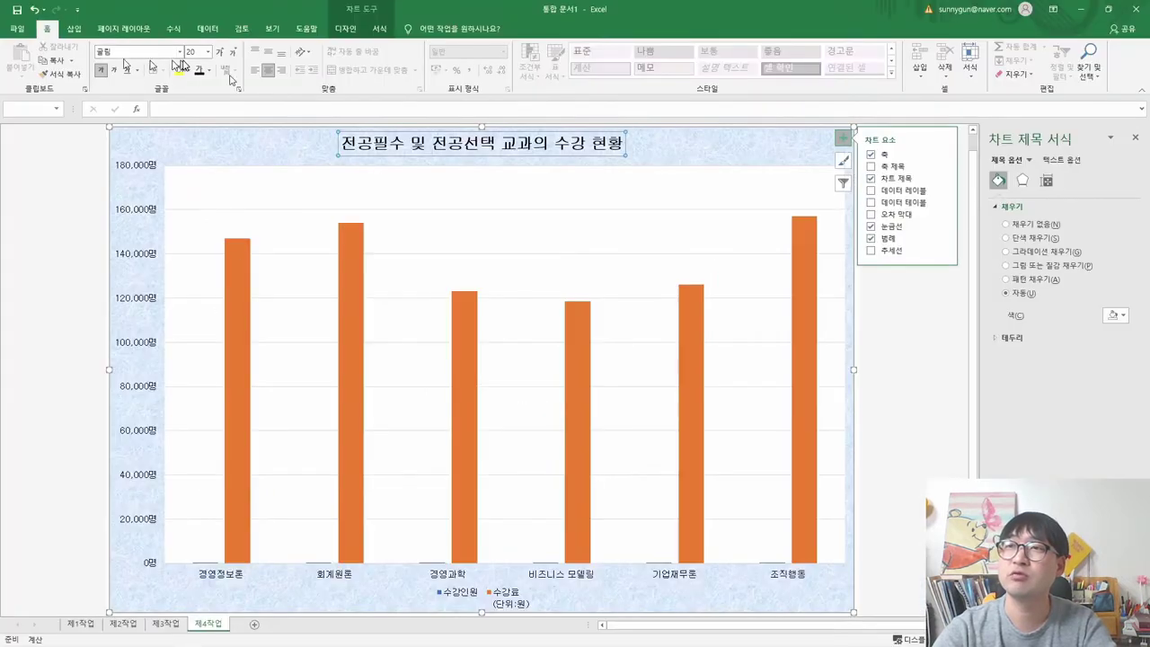
# Look up the title fill in condition (6) of the PDF and fill the Excel chart title with white (흰색, 배경1).
pyautogui.hotkey('alt', 'Tab')
pyautogui.moveTo(569, 249); pyautogui.dragTo(716, 252)
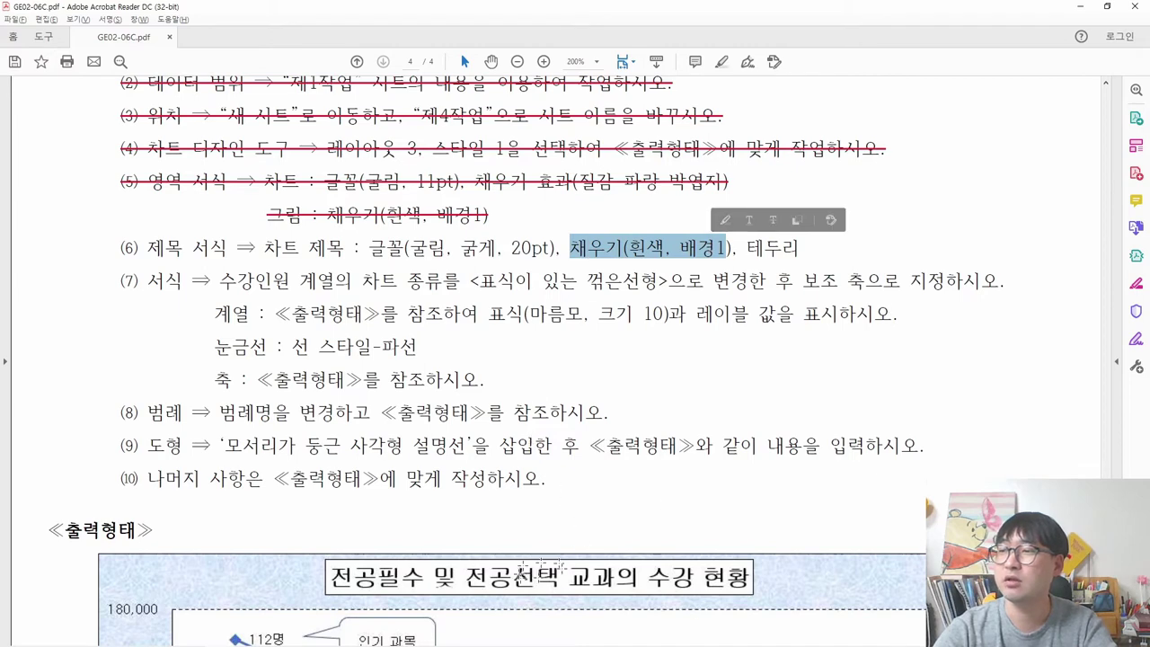
pyautogui.hotkey('alt', 'Tab')
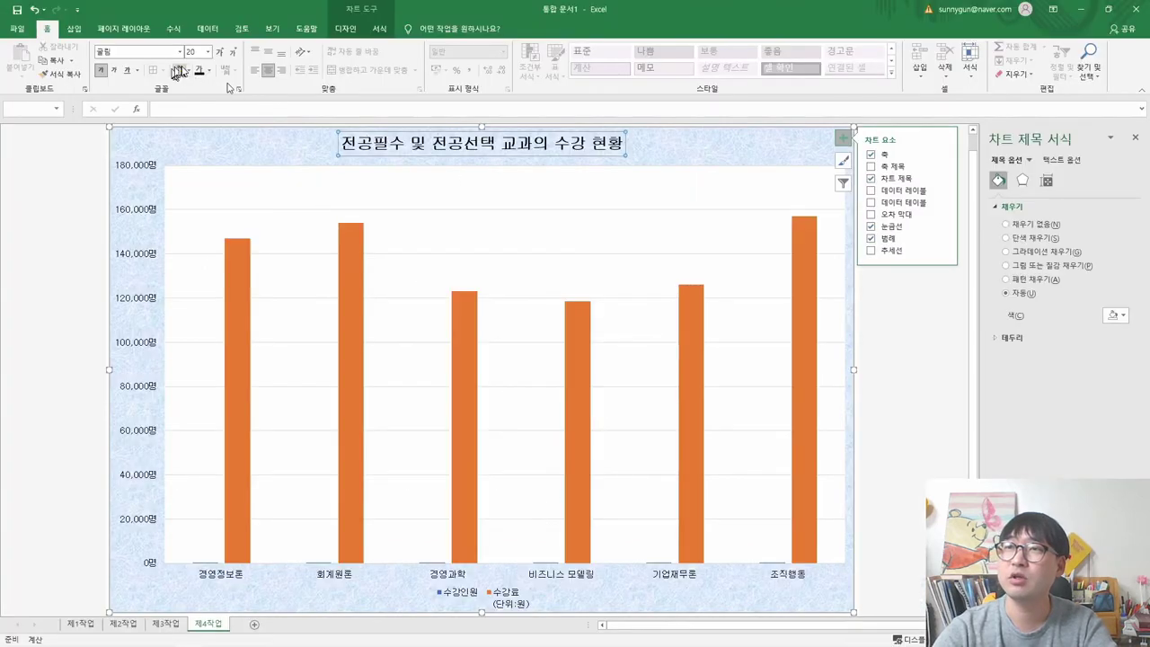
pyautogui.click(188, 71)
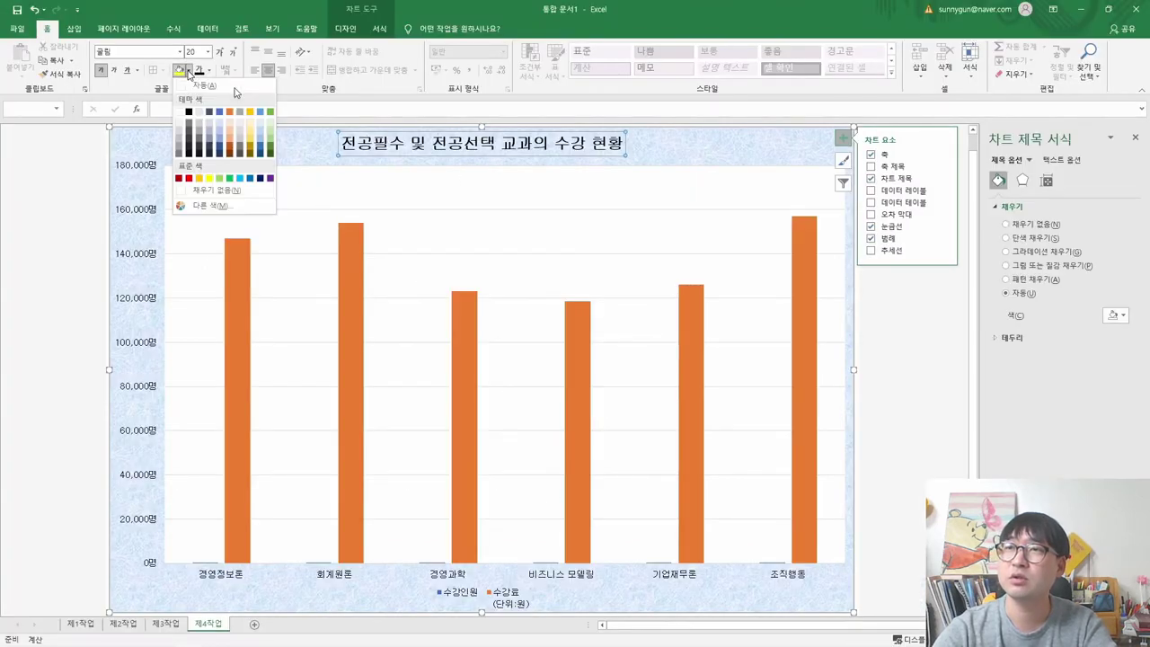
pyautogui.click(179, 112)
# Look up the border (테두리) requirement in condition (6) of the PDF and give the Excel chart title a solid black border.
pyautogui.hotkey('alt', 'Tab')
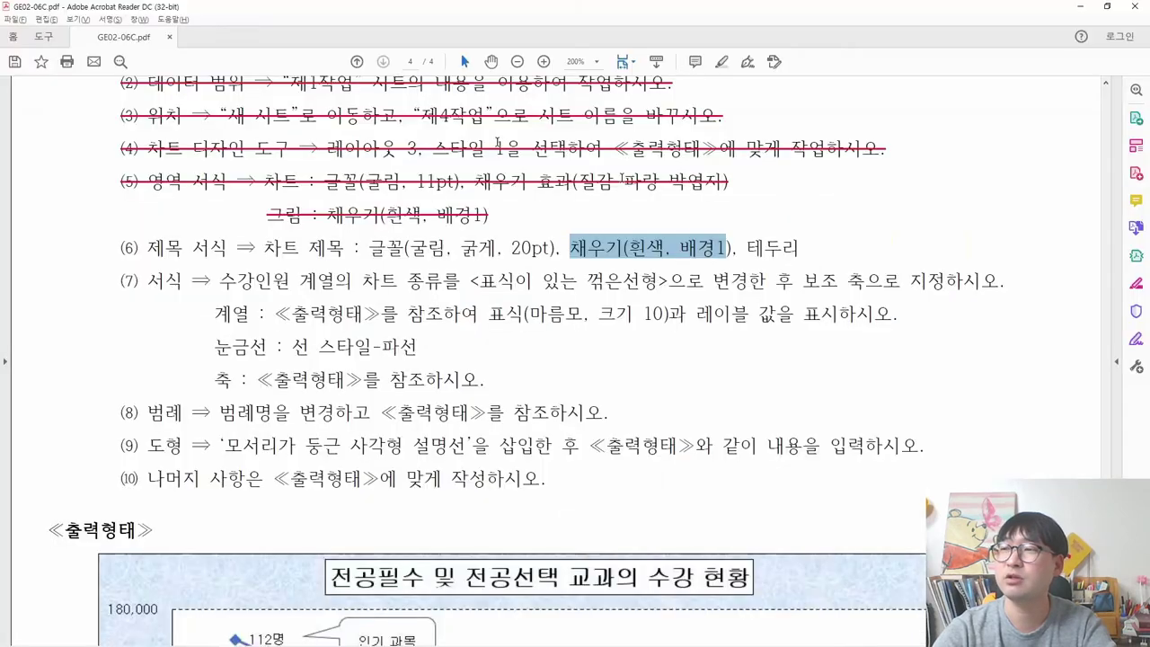
pyautogui.doubleClick(770, 247)
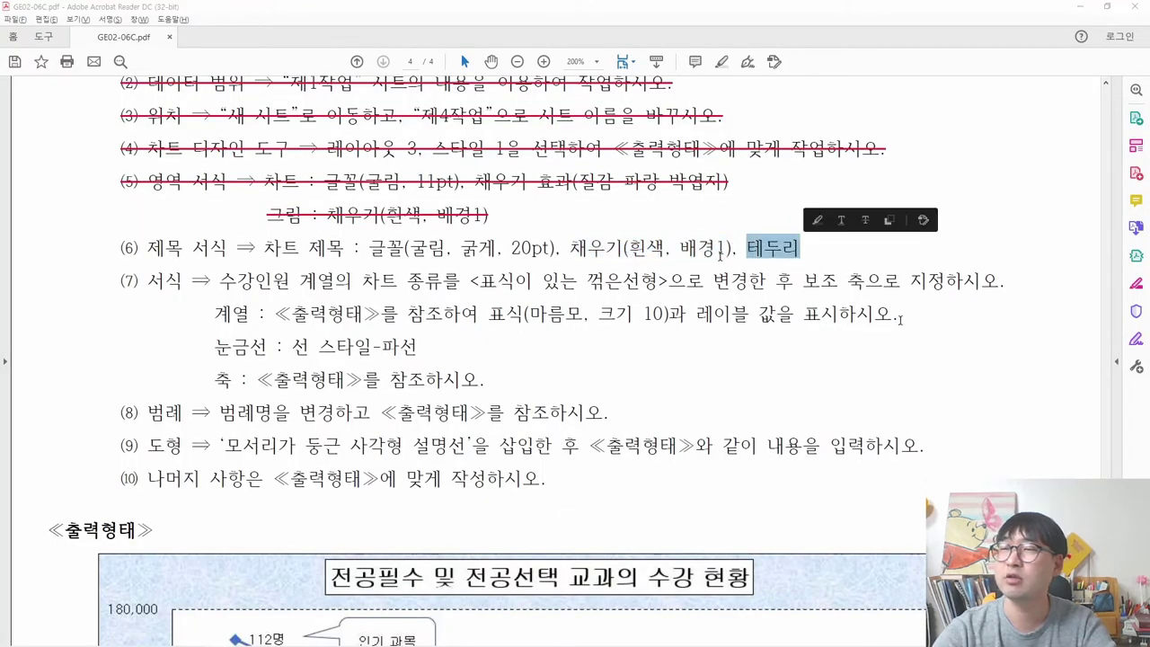
pyautogui.hotkey('alt', 'Tab')
pyautogui.click(162, 75)
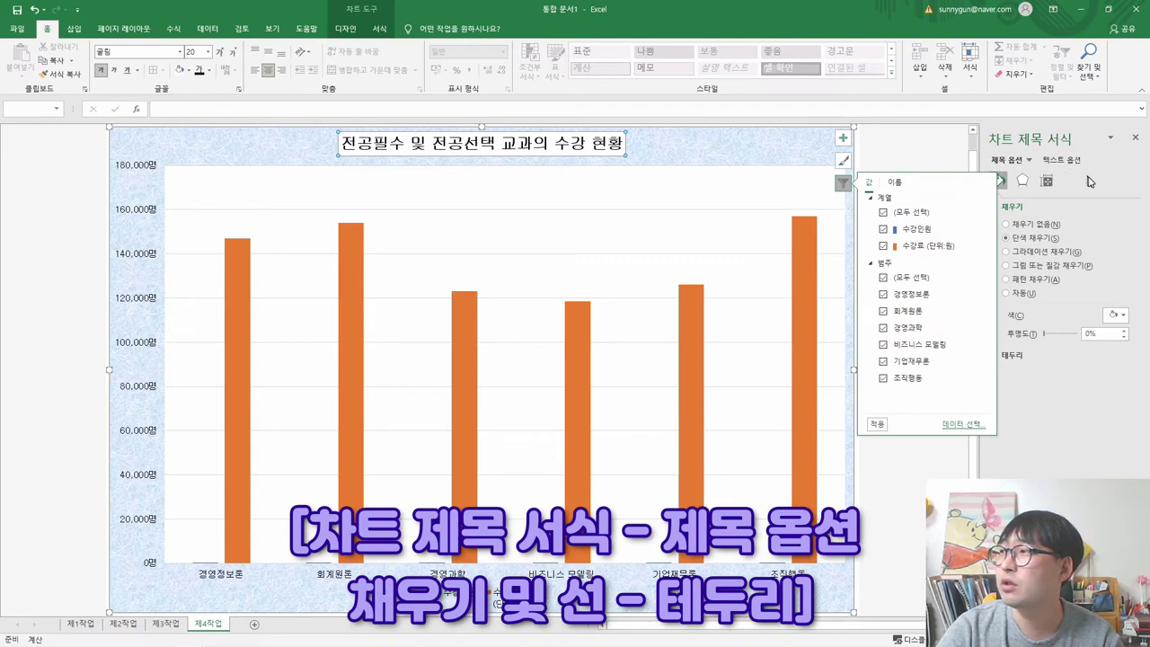
pyautogui.click(1013, 207)
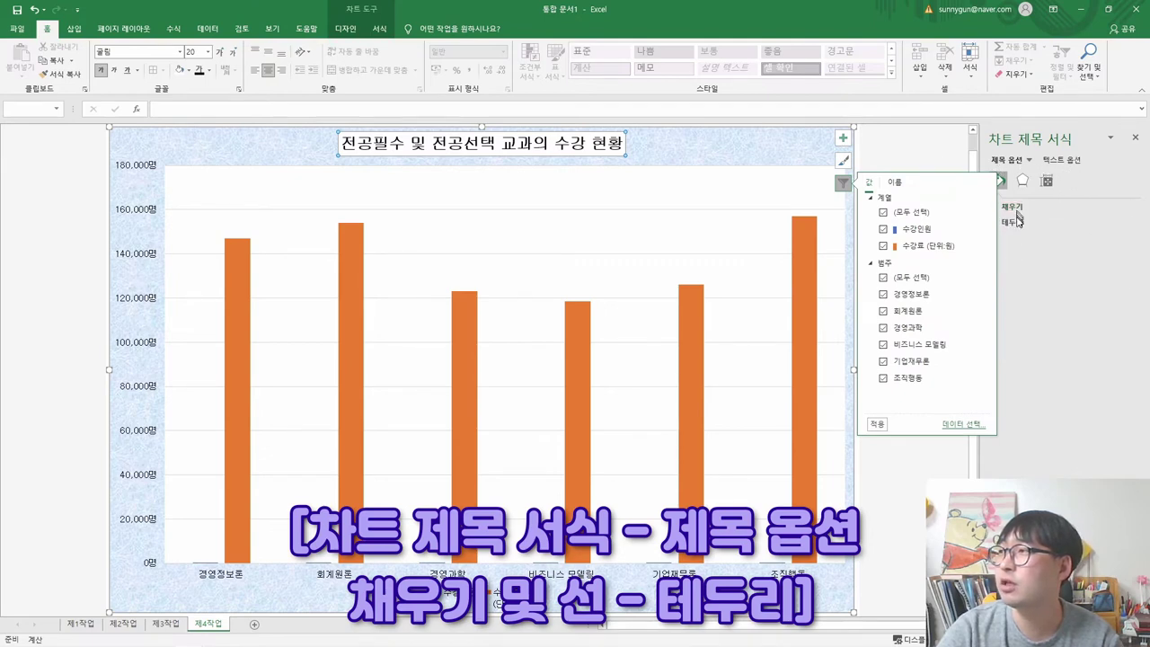
pyautogui.click(1013, 222)
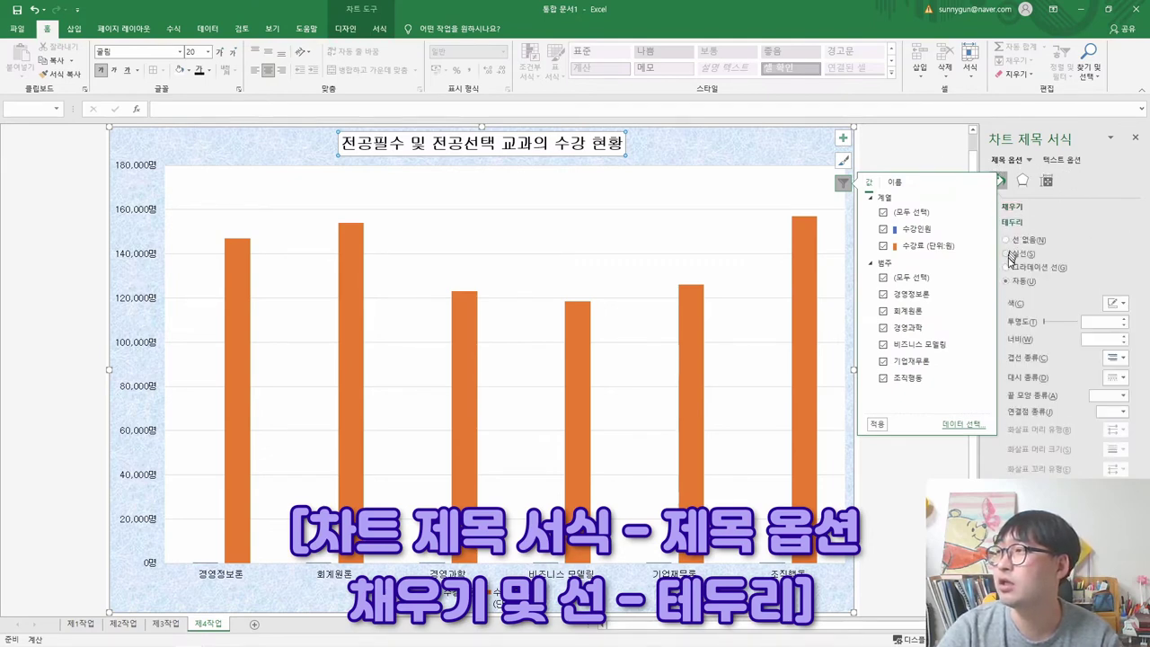
pyautogui.click(1019, 256)
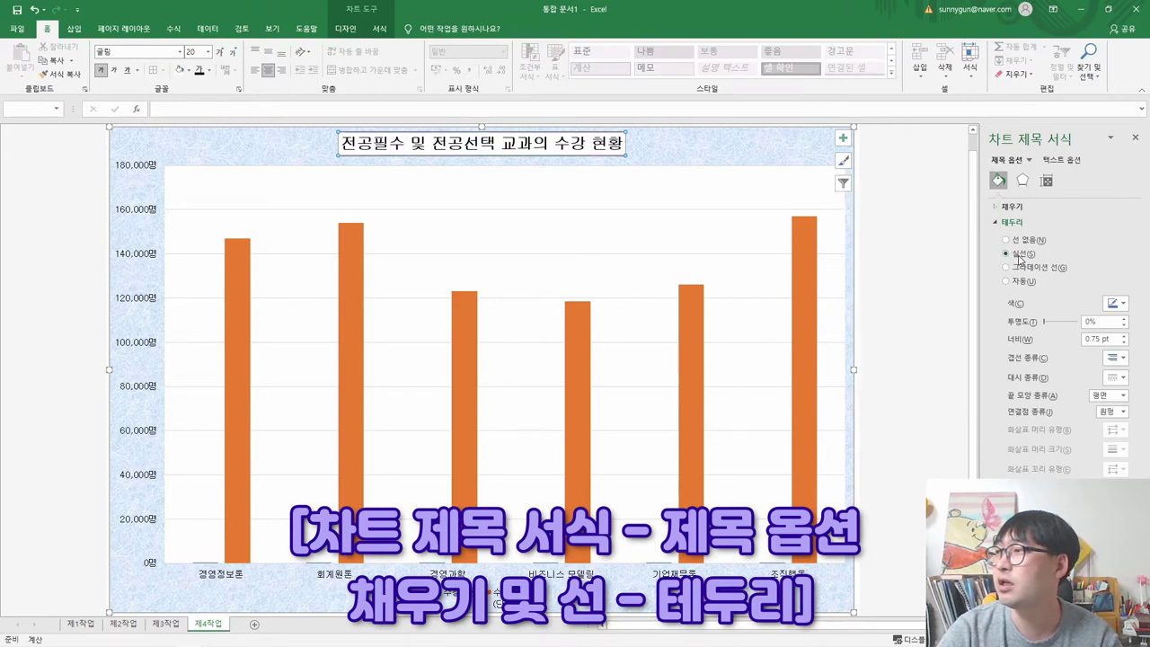
pyautogui.click(1114, 303)
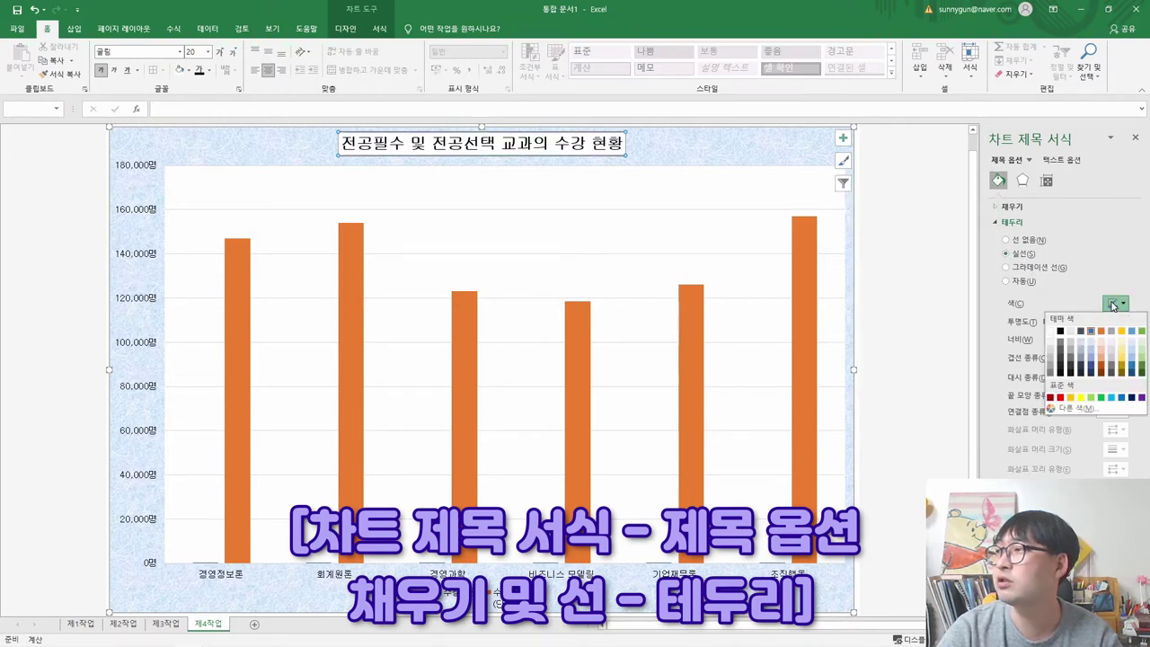
pyautogui.click(1061, 332)
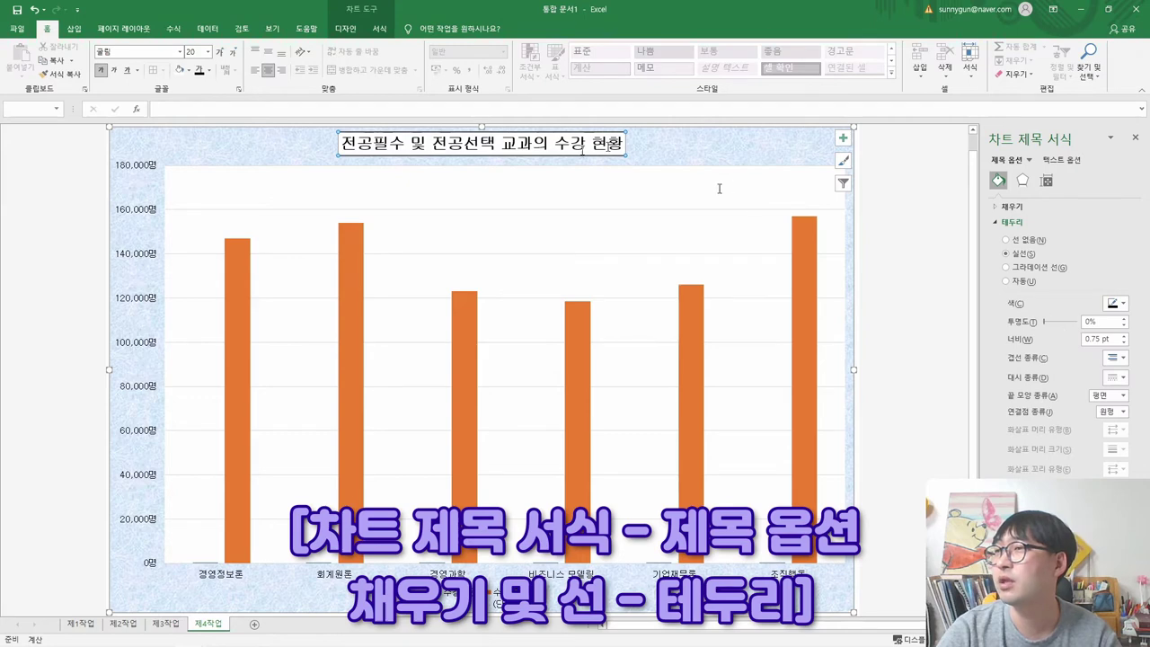
# Deselect the chart title, switch to the exam PDF and strike through the completed condition (6) on title formatting.
pyautogui.click(873, 196)
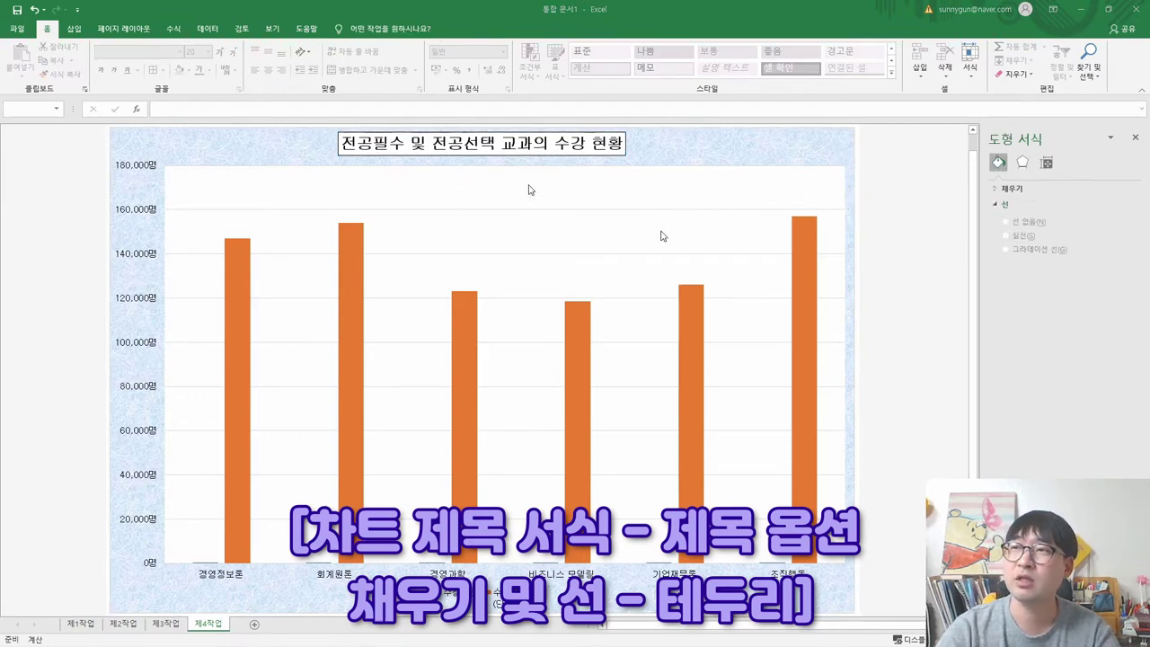
pyautogui.hotkey('alt', 'Tab')
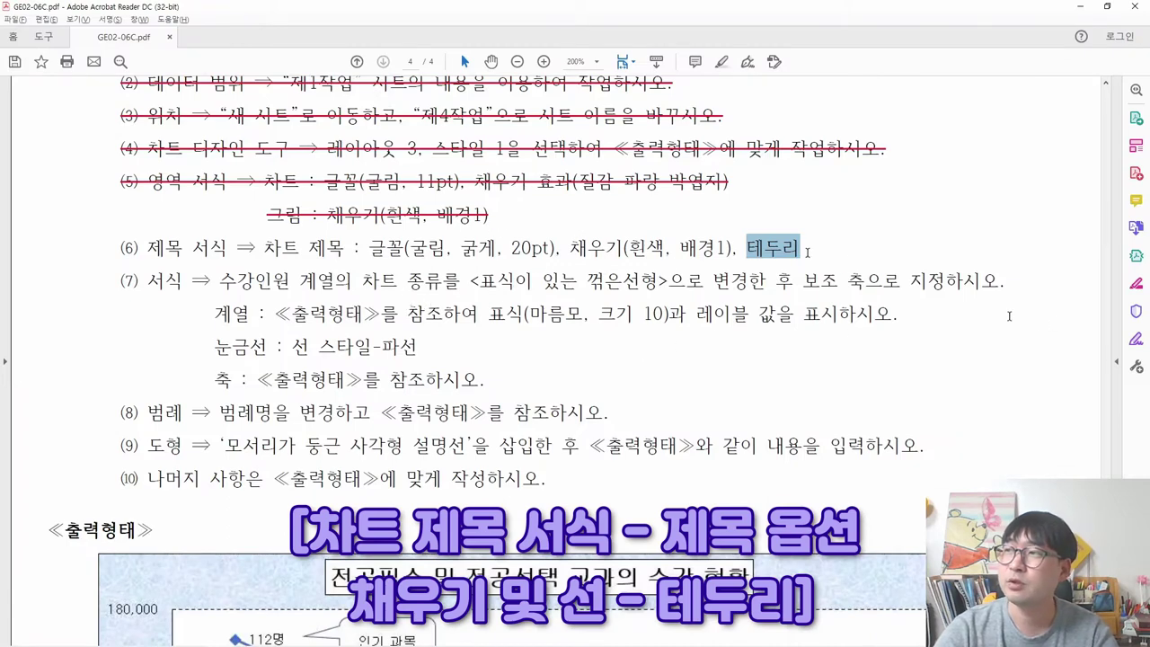
pyautogui.moveTo(801, 248); pyautogui.dragTo(257, 224)
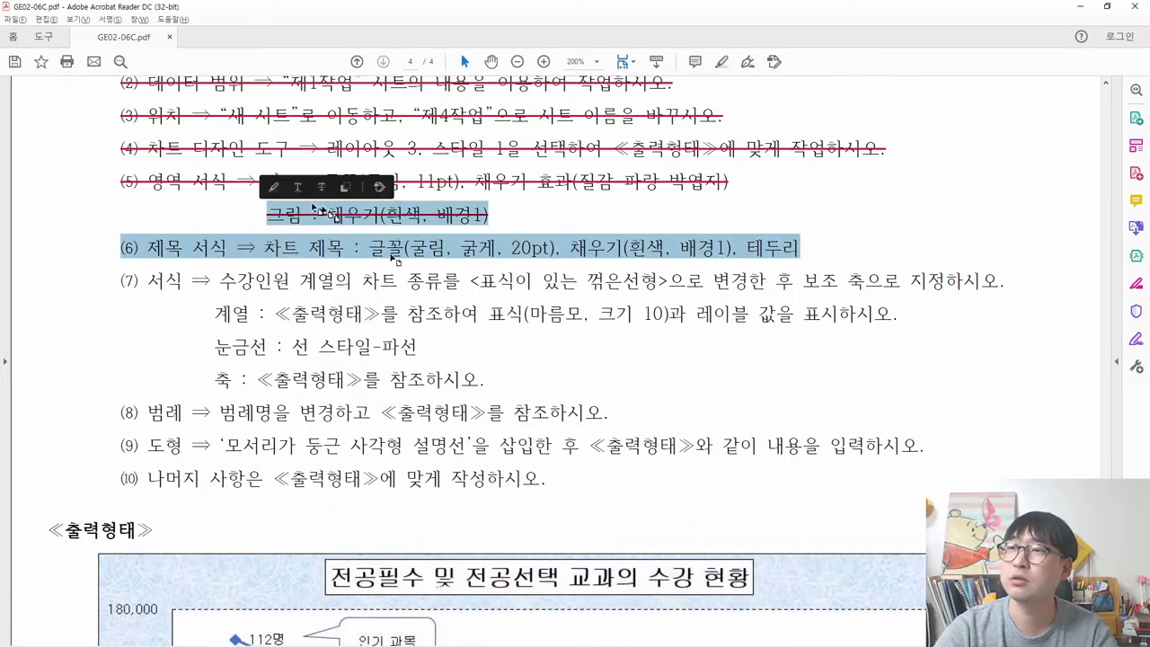
pyautogui.click(321, 186)
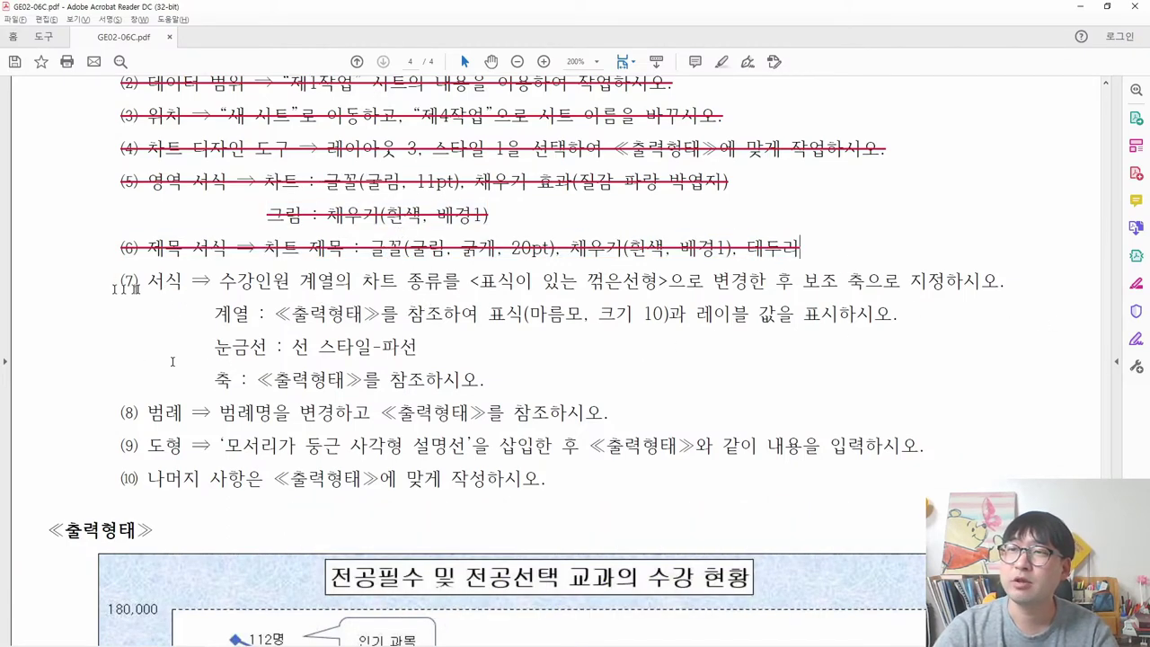
# Read condition (7) on the 수강인원 series chart type and secondary axis, and examine the line in the PDF's output sample.
pyautogui.scroll(-2, 172, 361)
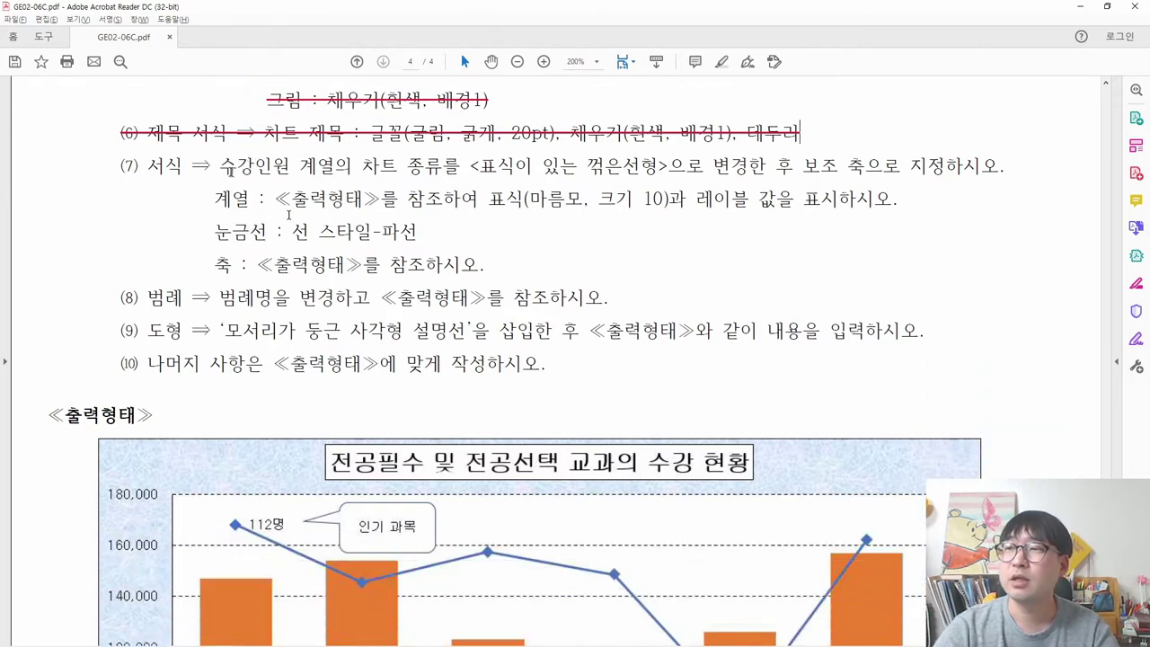
pyautogui.scroll(-1, 231, 173)
pyautogui.moveTo(220, 136); pyautogui.dragTo(292, 141)
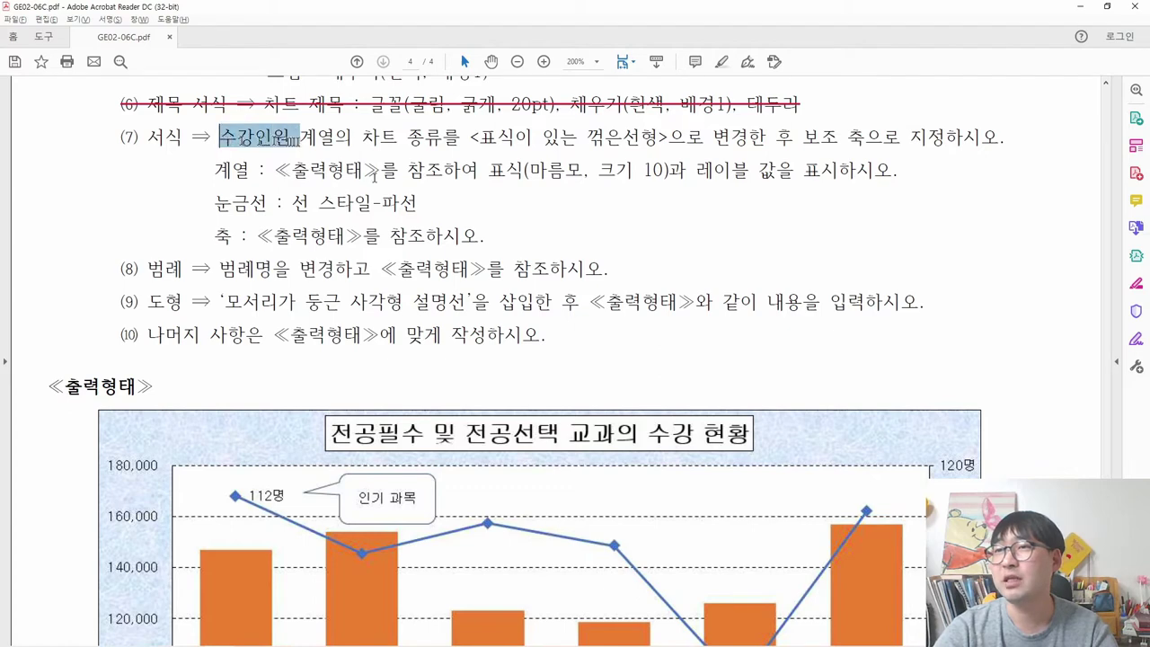
pyautogui.moveTo(481, 137); pyautogui.dragTo(997, 141)
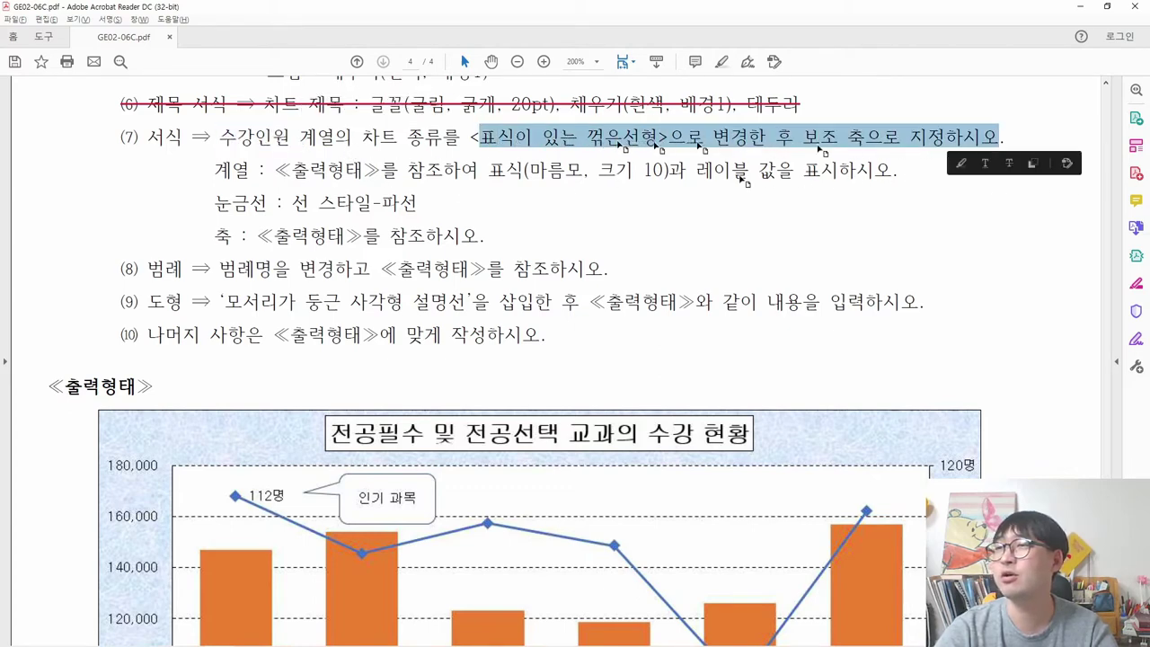
pyautogui.click(383, 131)
pyautogui.scroll(-5, 480, 186)
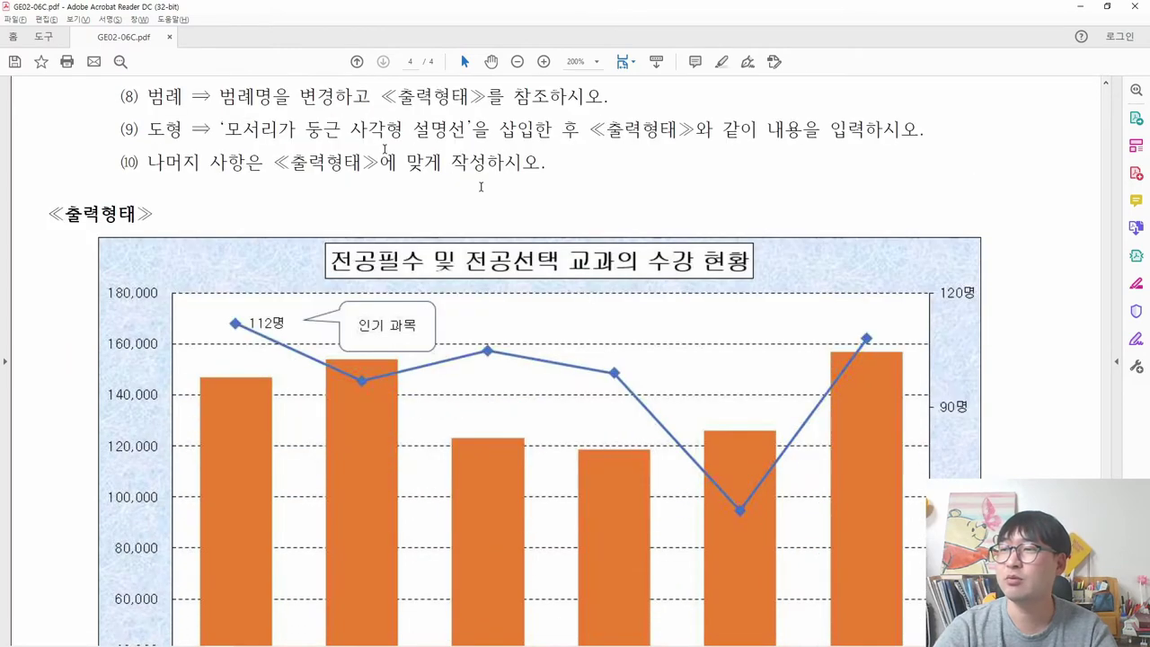
pyautogui.hotkey('alt', 'Tab')
pyautogui.hotkey('alt', 'Tab')
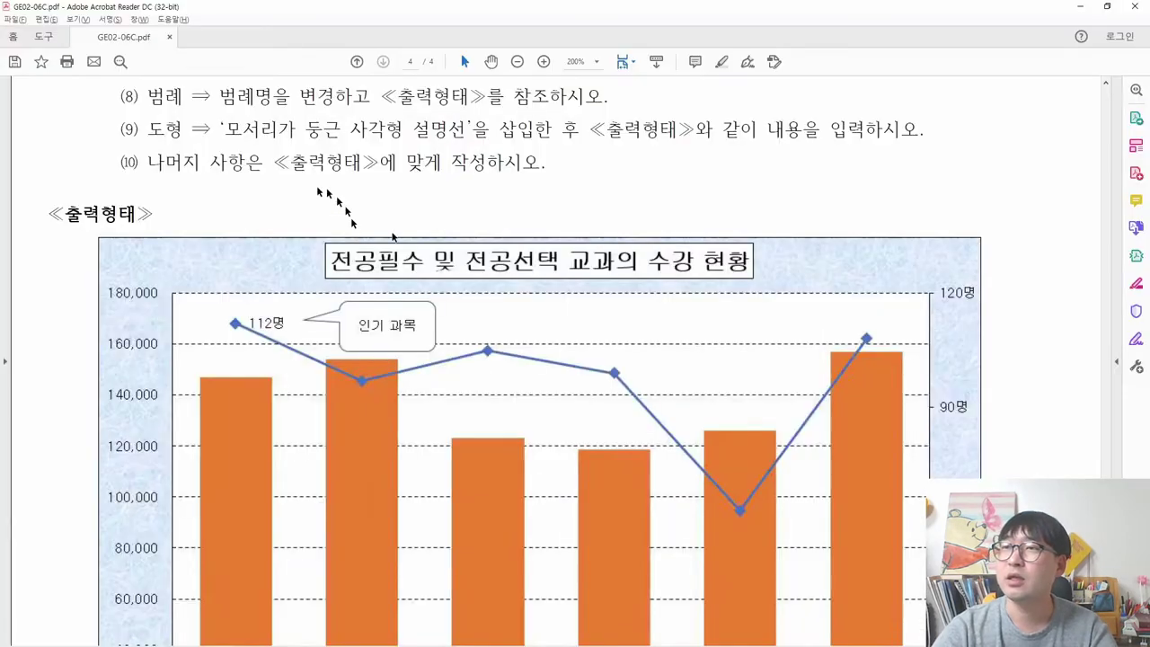
pyautogui.scroll(4, 439, 183)
pyautogui.hotkey('alt', 'Tab')
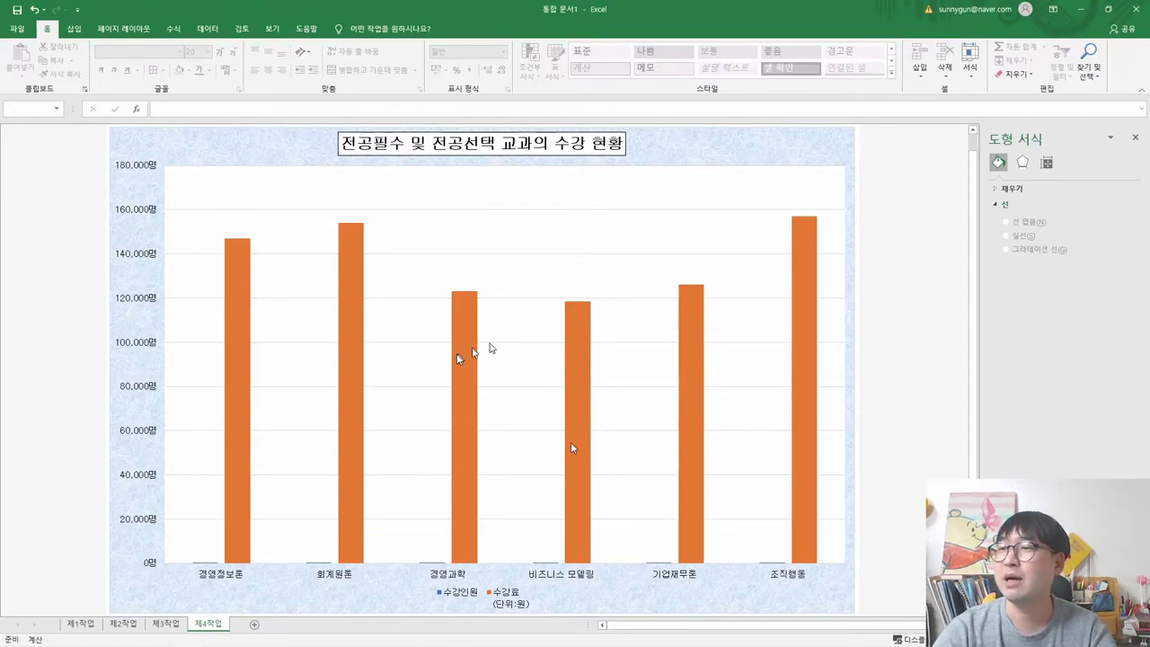
# Change the 수강인원 series in the Excel chart to 표식이 있는 꺾은선형 and plot it on the secondary axis (보조 축).
pyautogui.rightClick(235, 333)
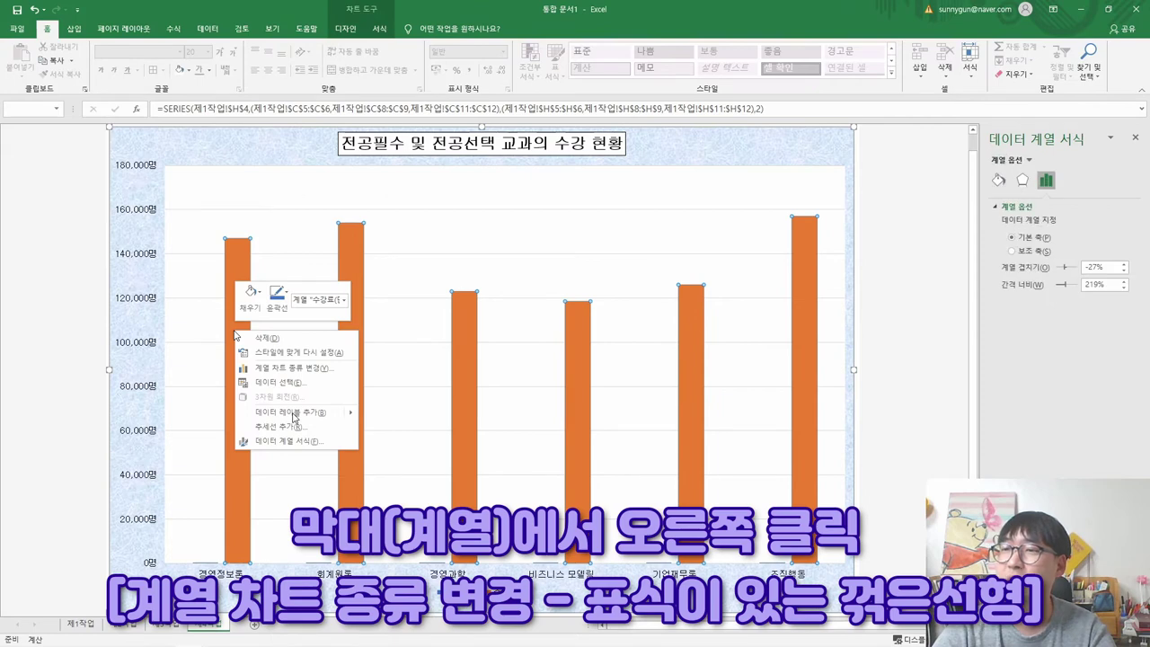
pyautogui.click(288, 369)
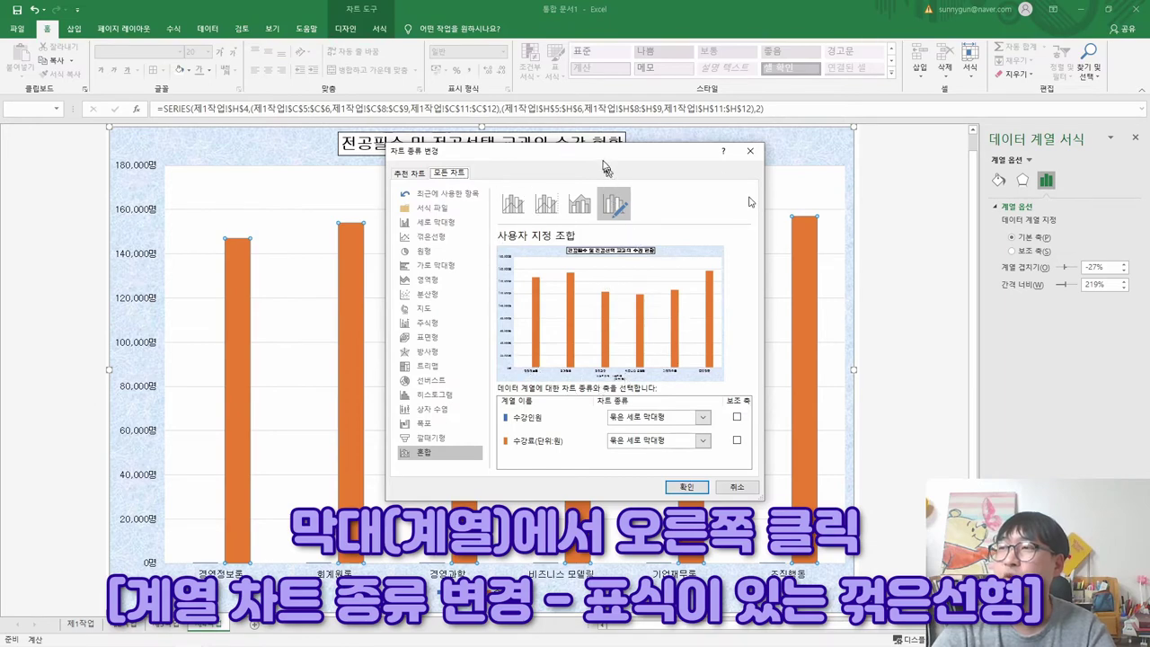
pyautogui.moveTo(582, 154); pyautogui.dragTo(526, 107)
pyautogui.hotkey('alt', 'Tab')
pyautogui.moveTo(220, 137); pyautogui.dragTo(346, 137)
pyautogui.hotkey('alt', 'Tab')
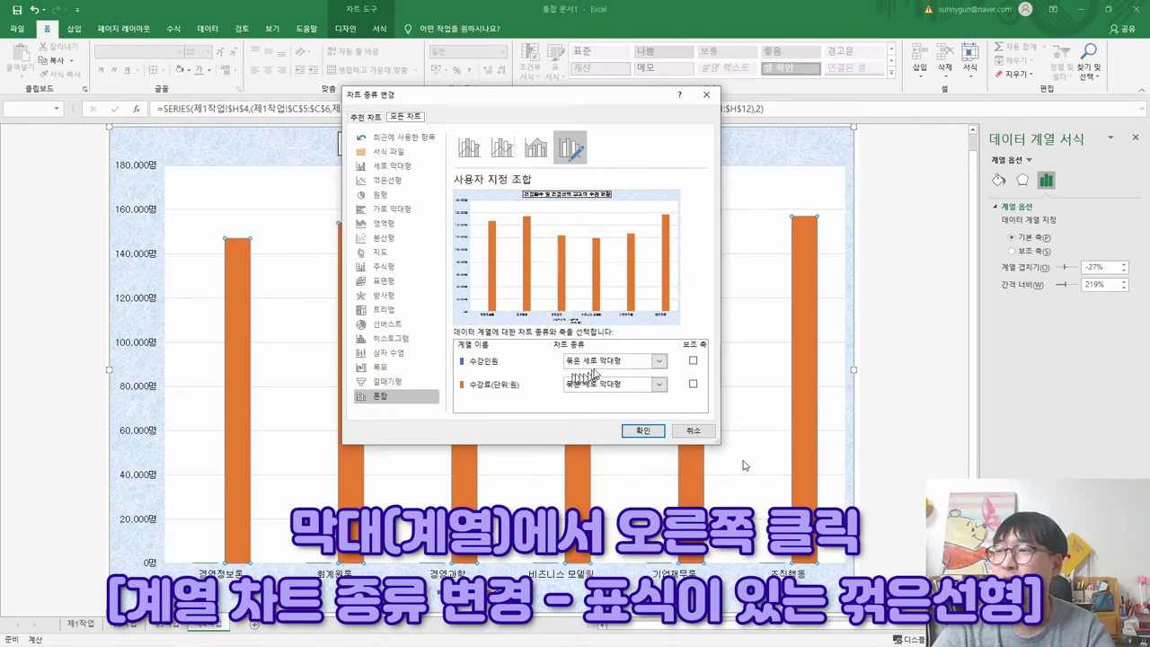
pyautogui.click(603, 361)
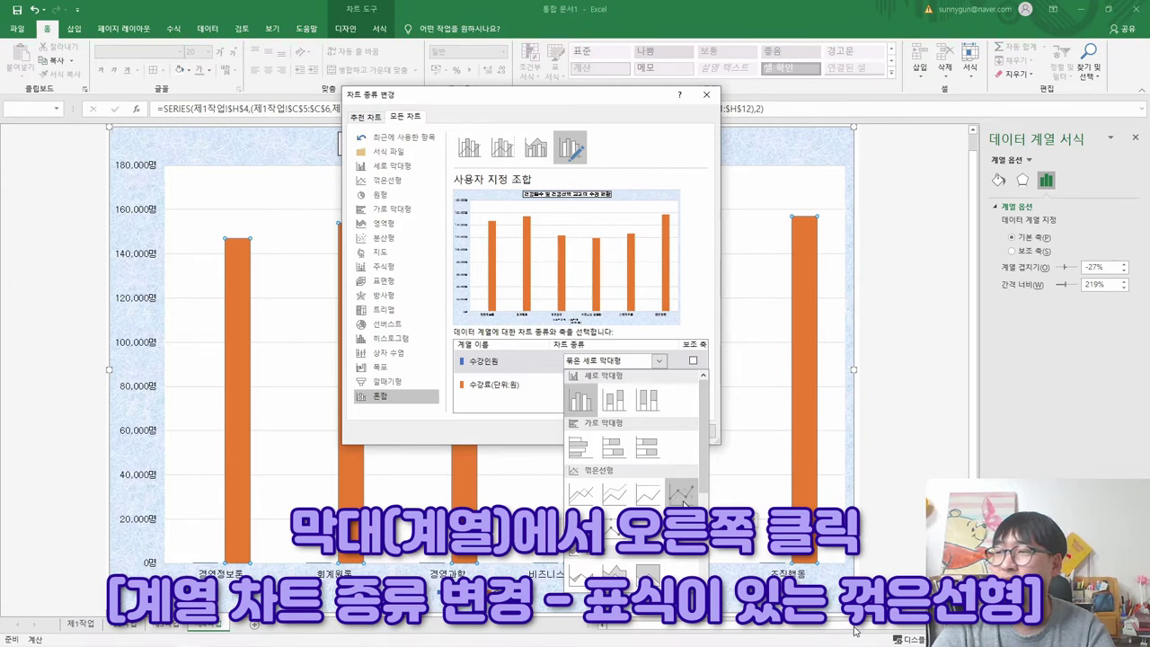
pyautogui.click(682, 490)
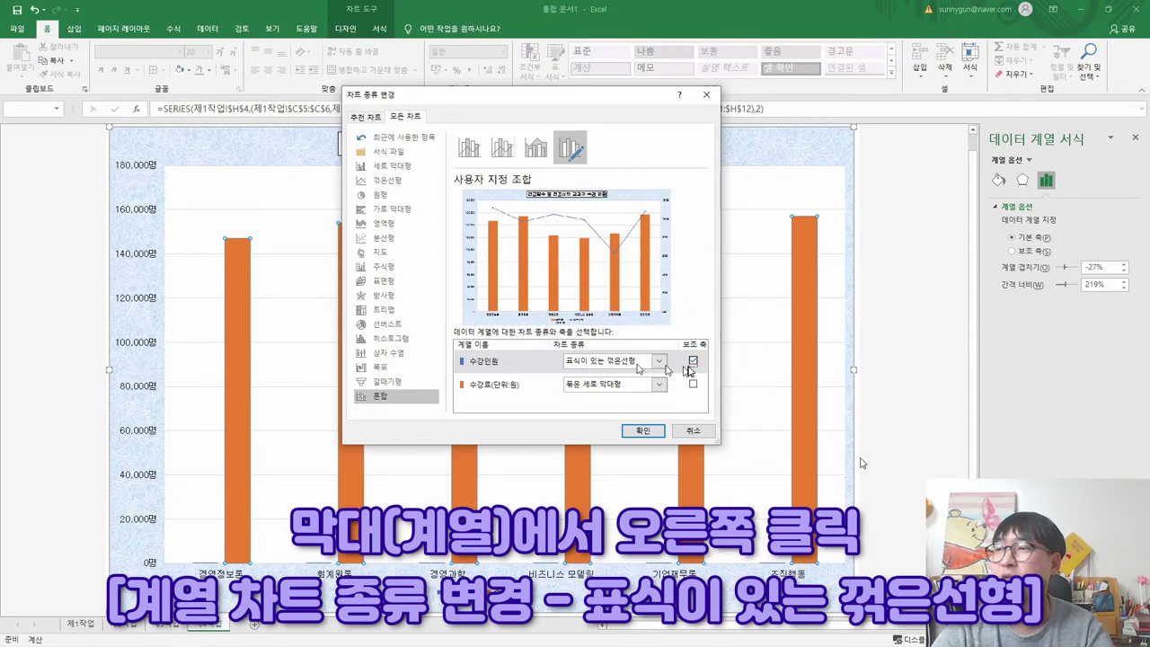
pyautogui.click(643, 431)
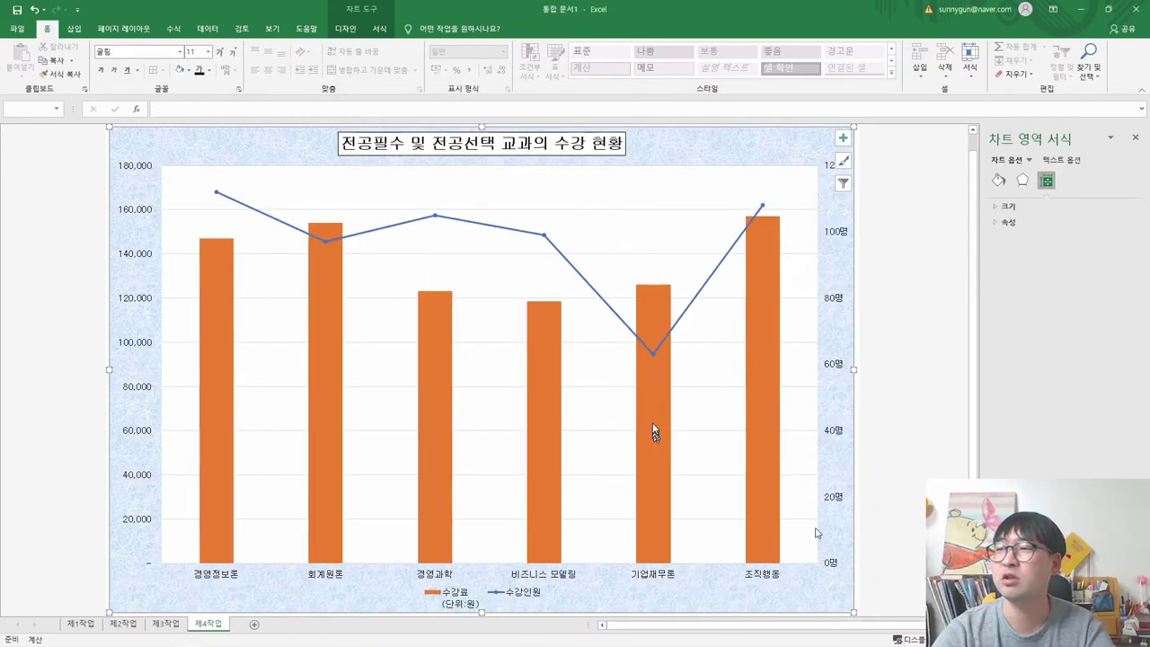
# Compare the chart with the output sample in the PDF and strike through the first line of condition (7).
pyautogui.hotkey('alt', 'Tab')
pyautogui.scroll(-5, 617, 419)
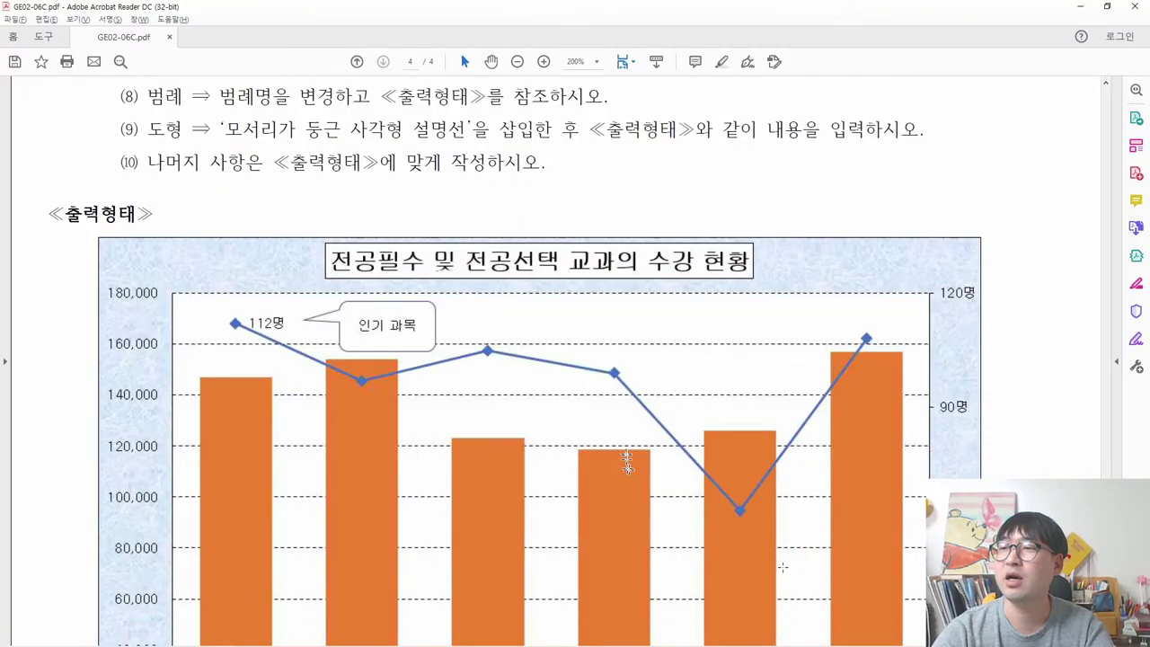
pyautogui.hotkey('alt', 'Tab')
pyautogui.hotkey('alt', 'Tab')
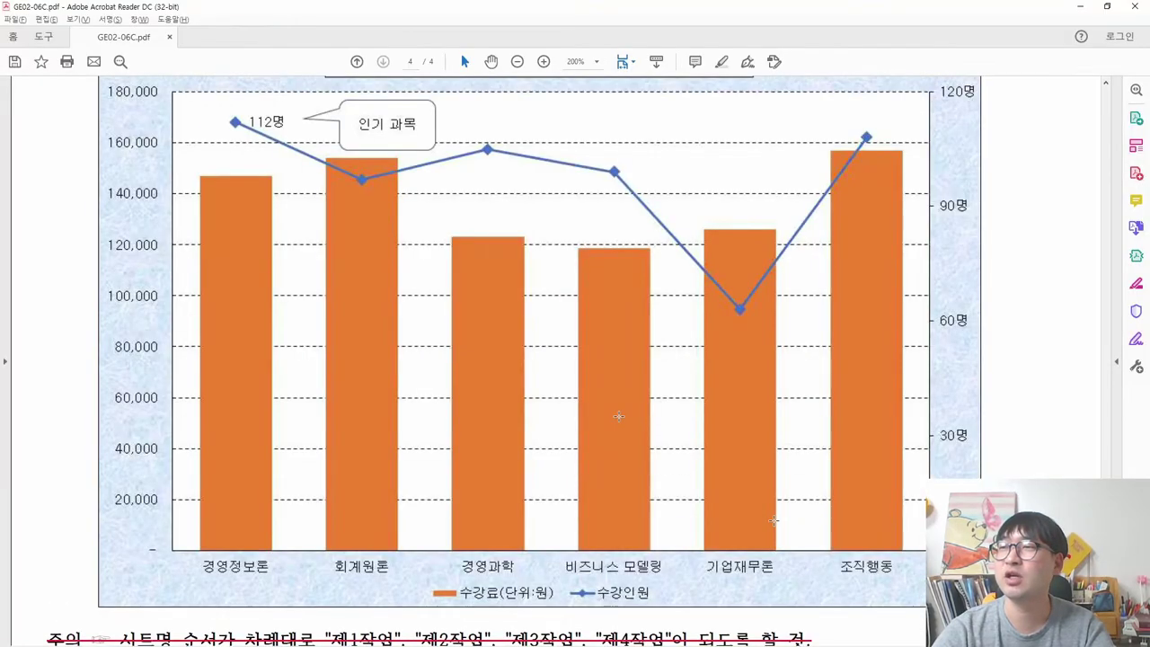
pyautogui.hotkey('alt', 'Tab')
pyautogui.hotkey('alt', 'Tab')
pyautogui.scroll(5, 619, 416)
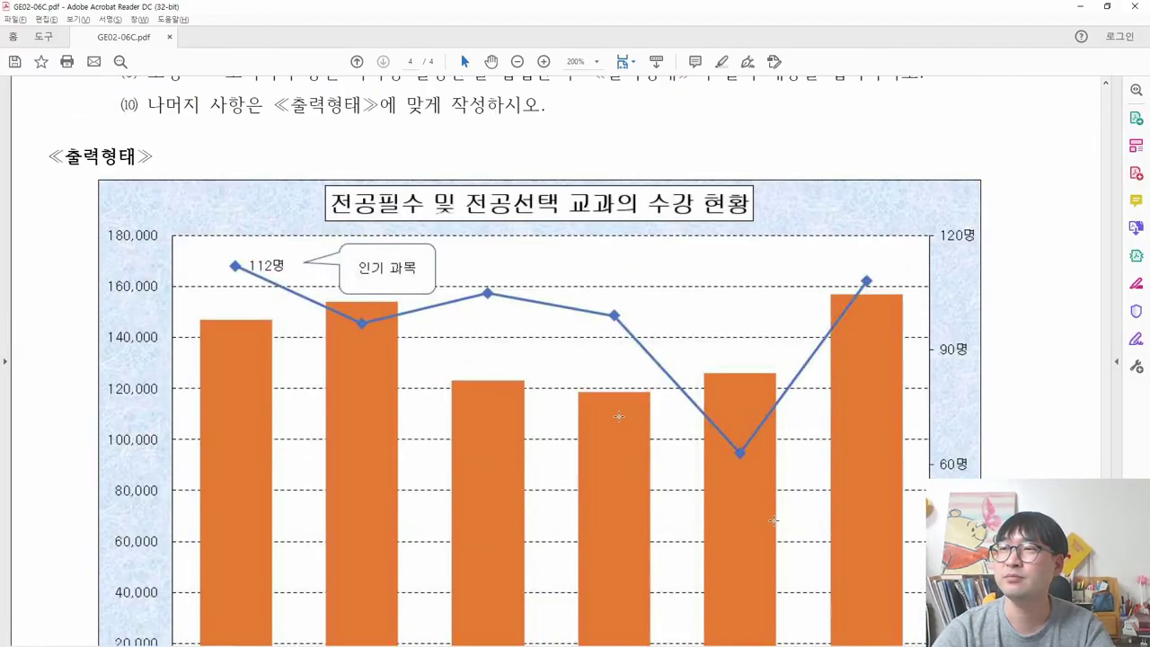
pyautogui.click(408, 253)
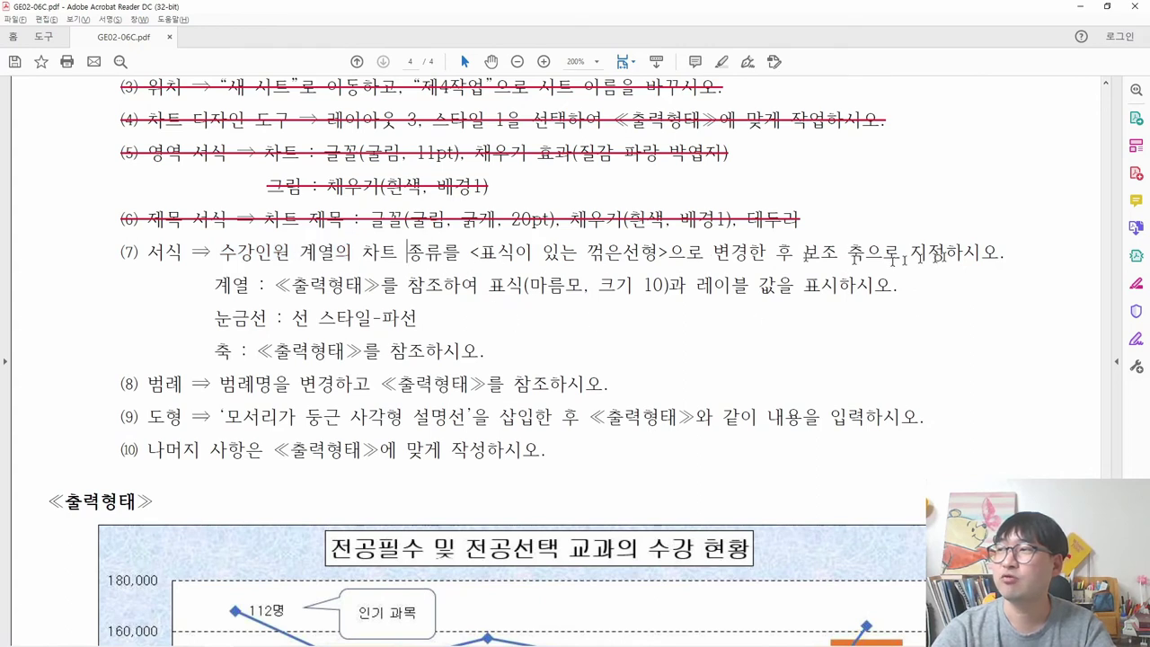
pyautogui.moveTo(1004, 253); pyautogui.dragTo(815, 230)
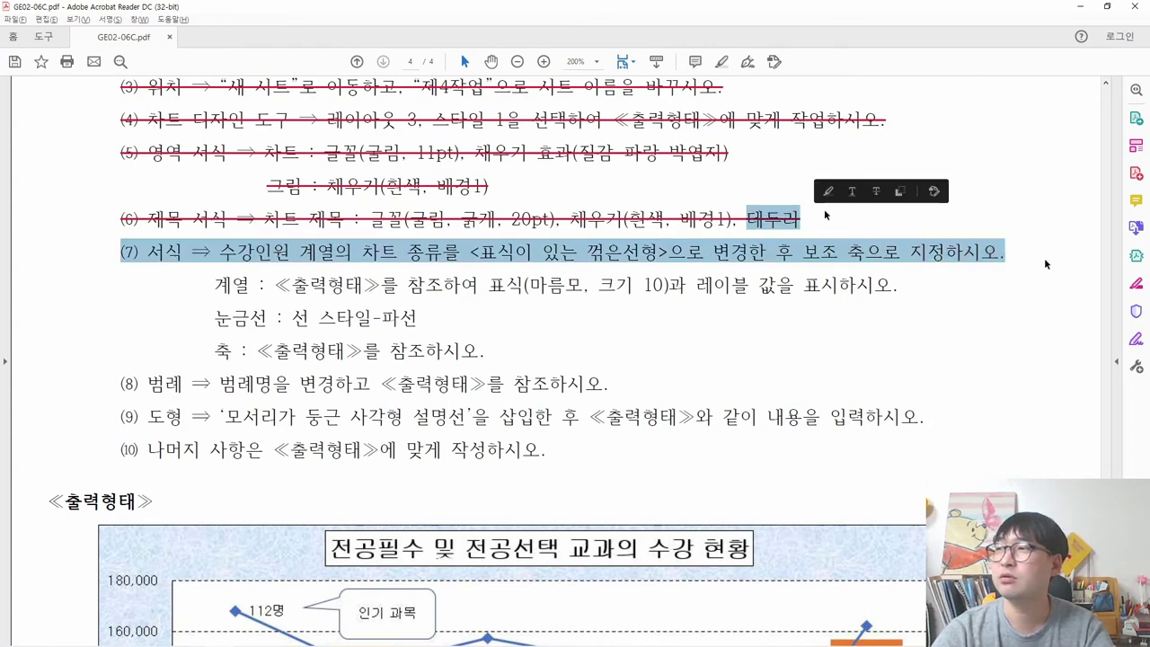
pyautogui.click(875, 191)
# Look up the series marker requirement (표식) in condition (7) and examine the line's markers in the PDF's output sample.
pyautogui.moveTo(215, 285); pyautogui.dragTo(660, 291)
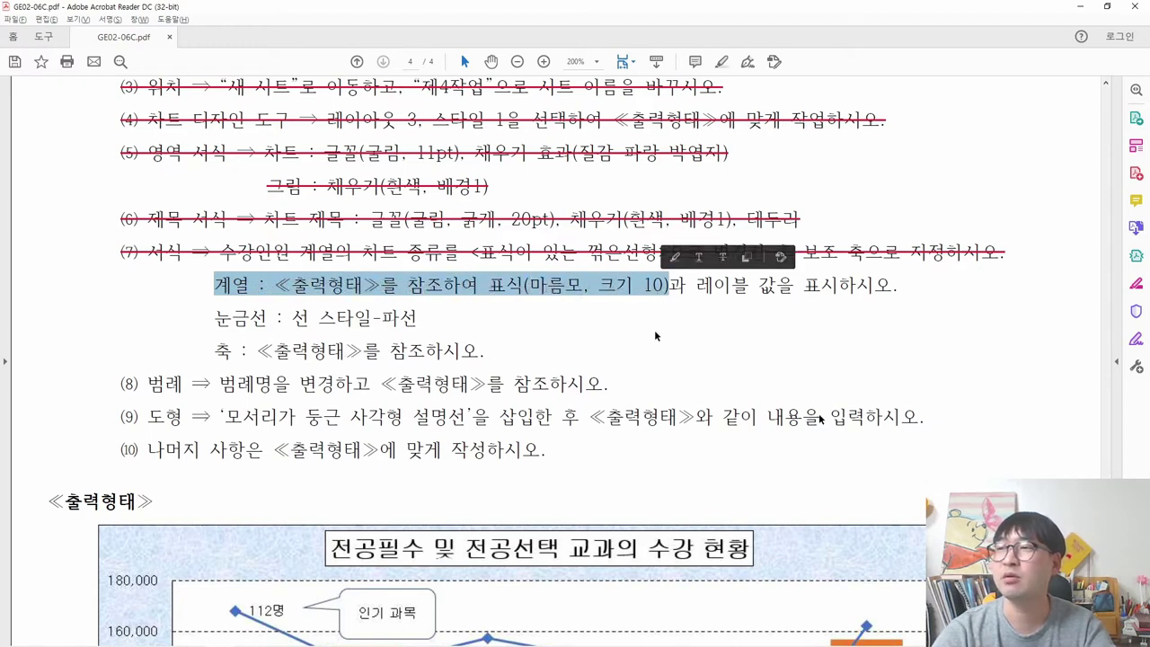
pyautogui.scroll(-5, 654, 329)
pyautogui.moveTo(598, 351); pyautogui.dragTo(641, 398)
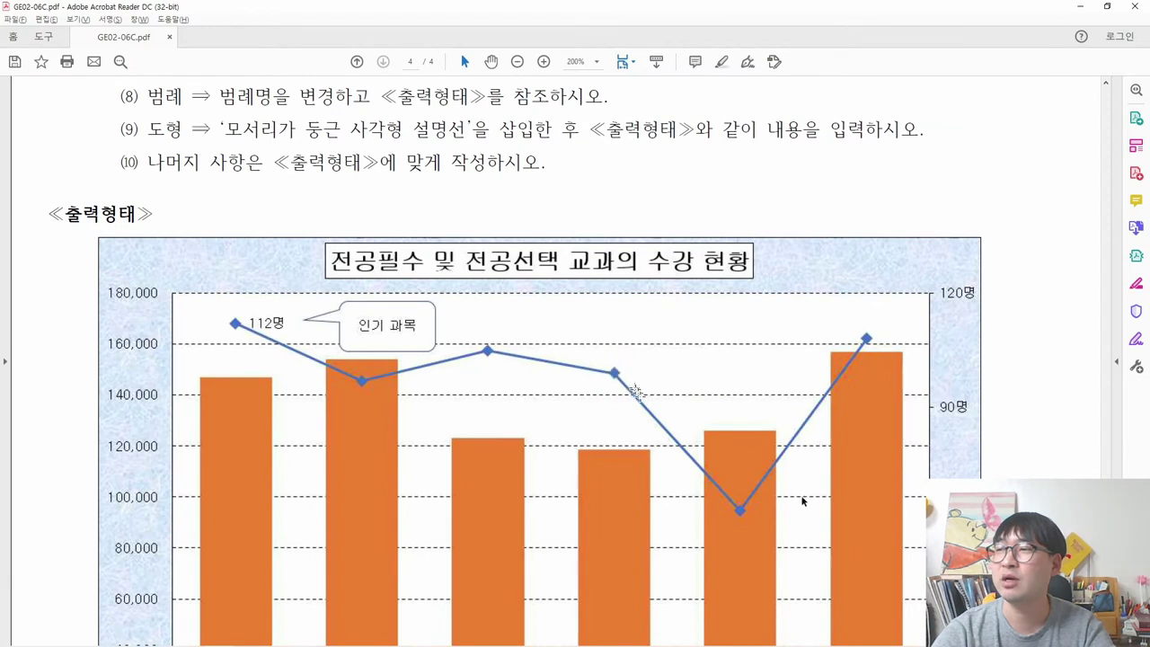
pyautogui.moveTo(852, 318); pyautogui.dragTo(887, 352)
pyautogui.moveTo(724, 476); pyautogui.dragTo(768, 530)
pyautogui.hotkey('alt', 'Tab')
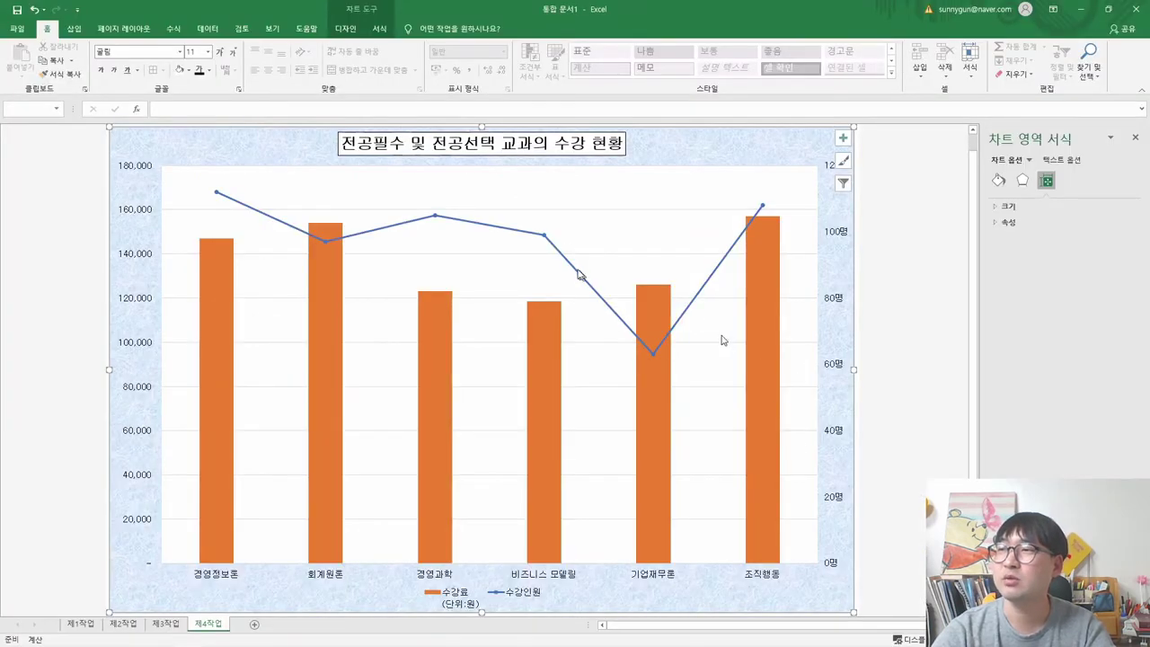
# Set the 수강인원 line's markers in the Excel chart to the built-in (기본 제공) diamond shape at size 10.
pyautogui.click(549, 243)
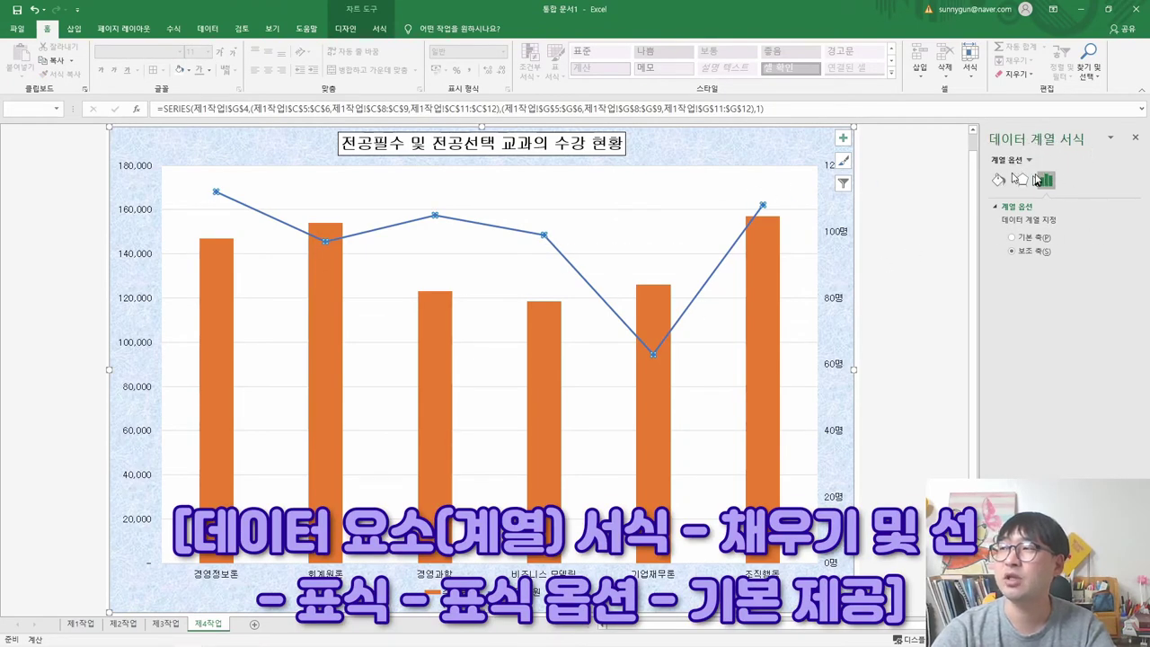
pyautogui.press('alt')
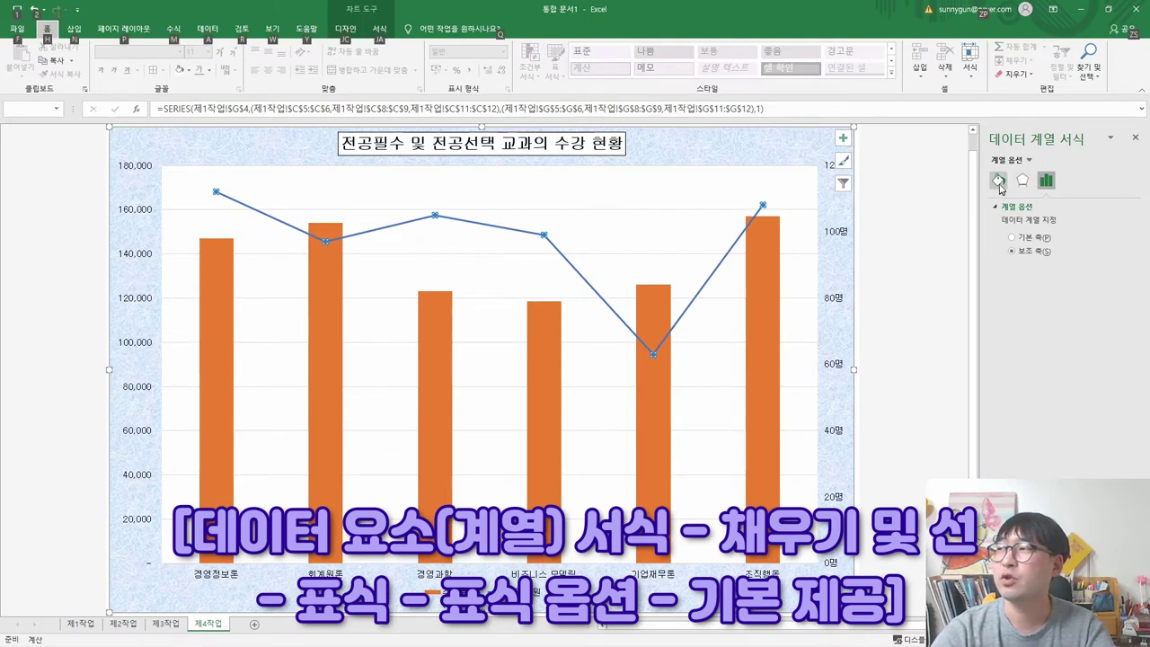
pyautogui.click(997, 182)
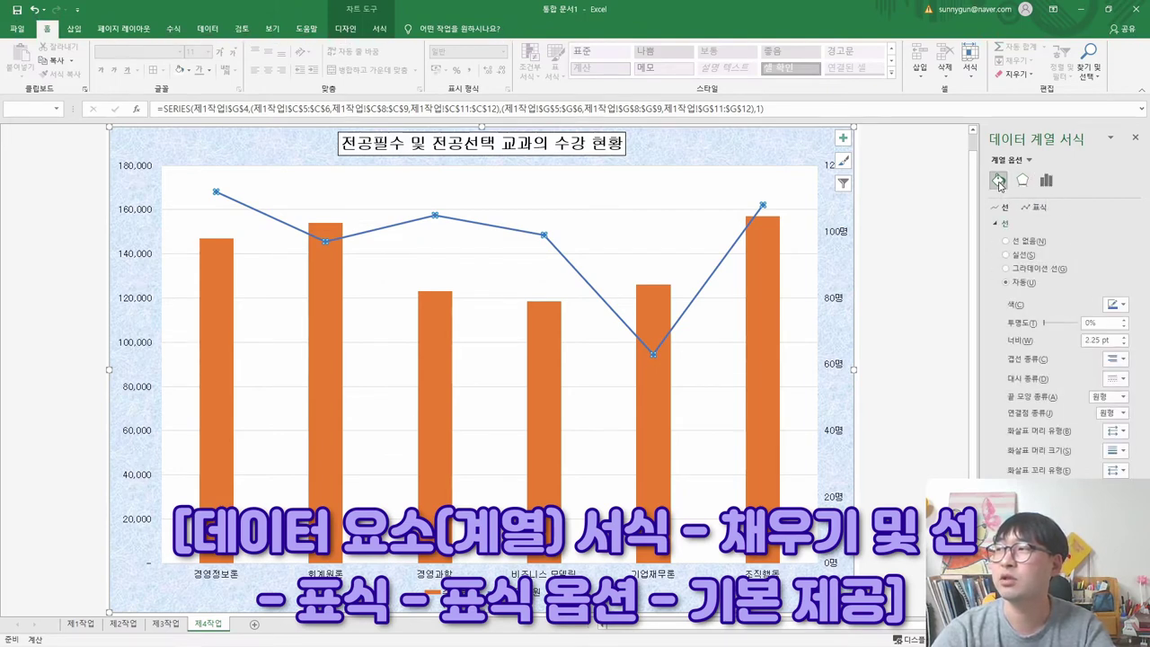
pyautogui.click(1037, 209)
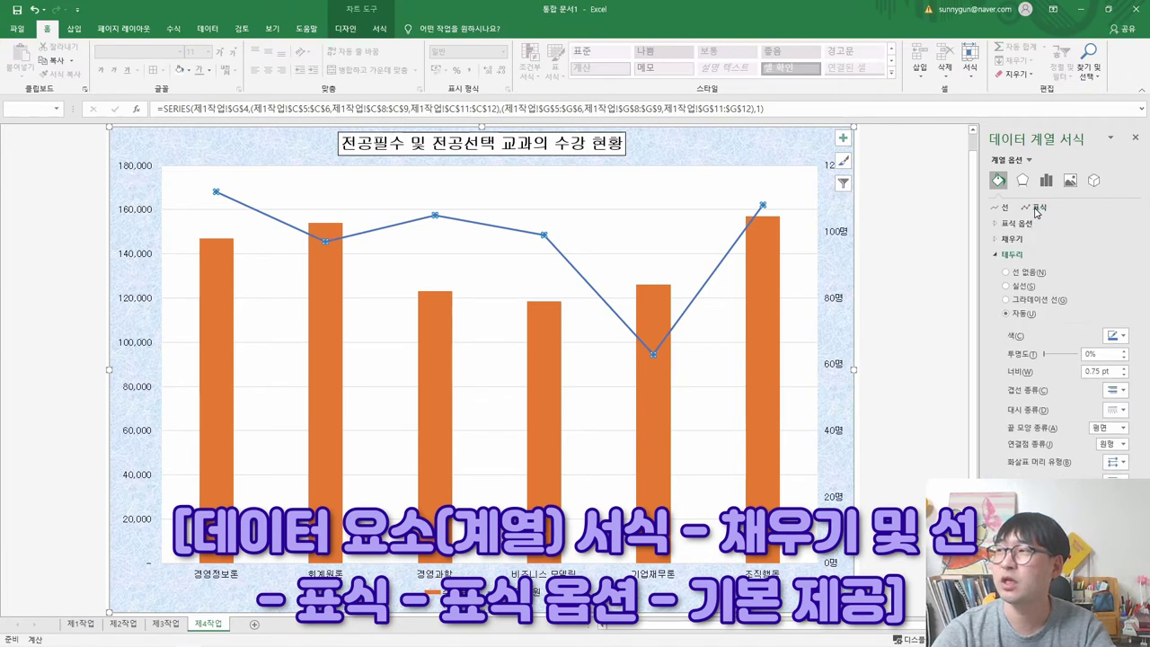
pyautogui.click(1016, 256)
pyautogui.click(1016, 226)
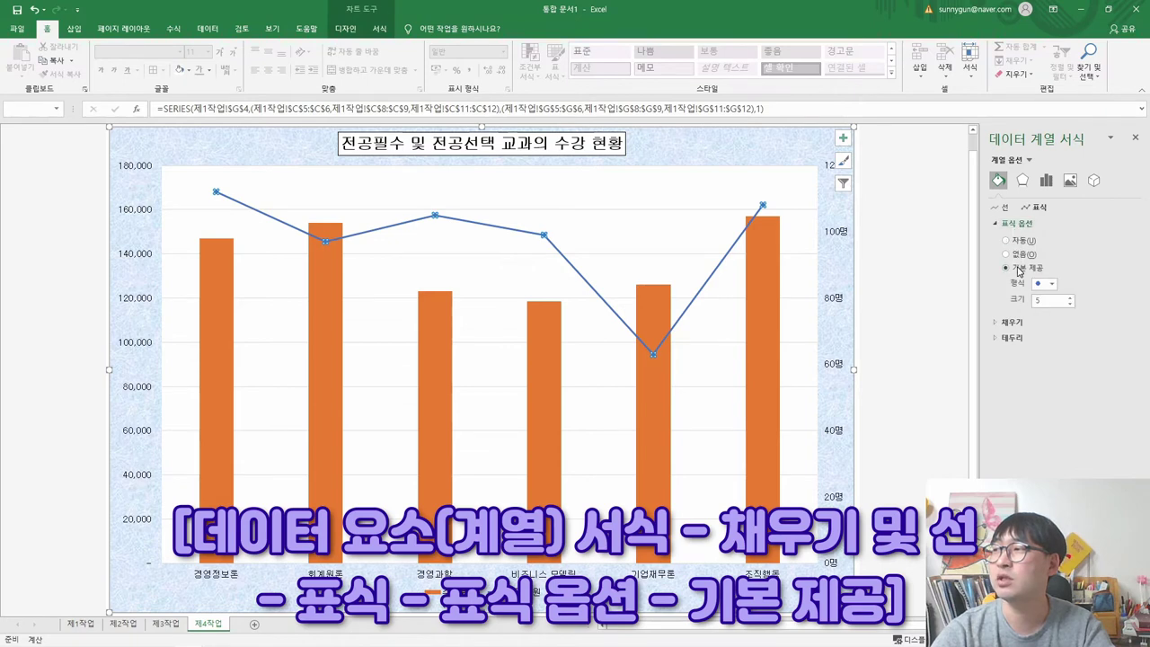
pyautogui.click(1039, 286)
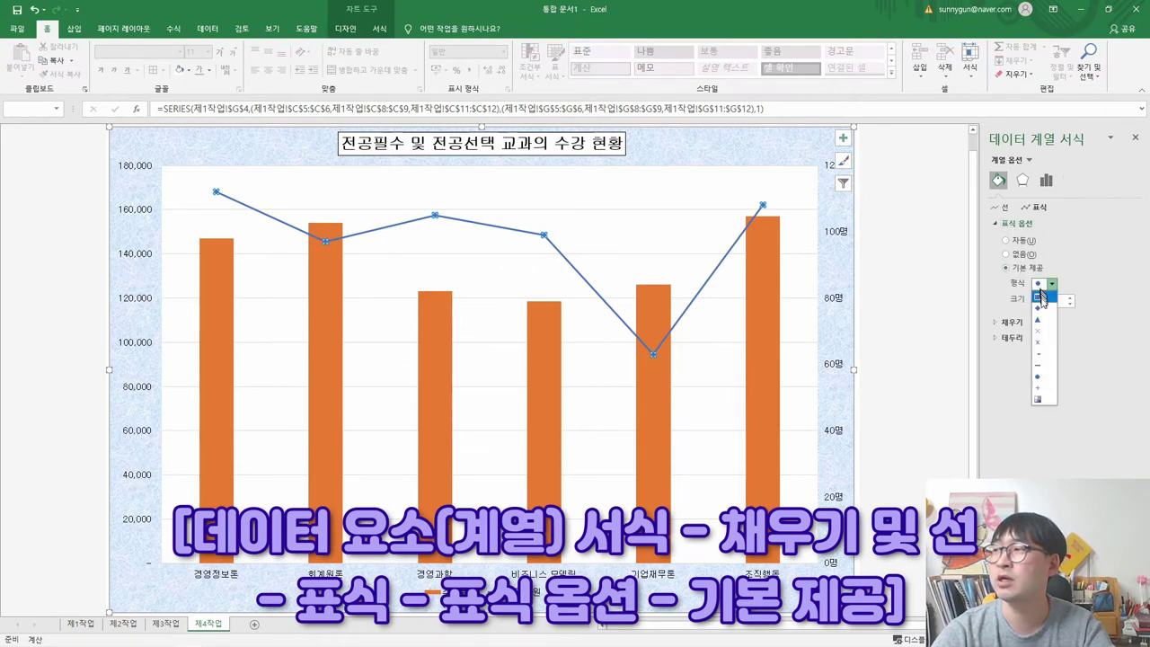
pyautogui.click(1042, 308)
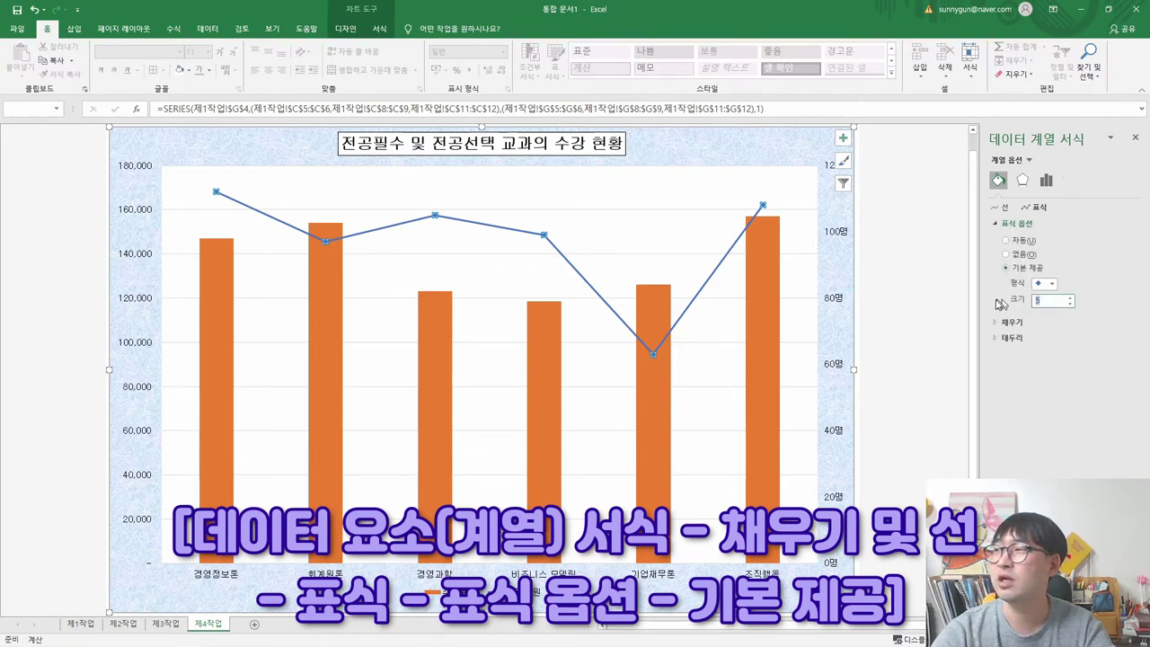
pyautogui.write('10')
pyautogui.press('Return')
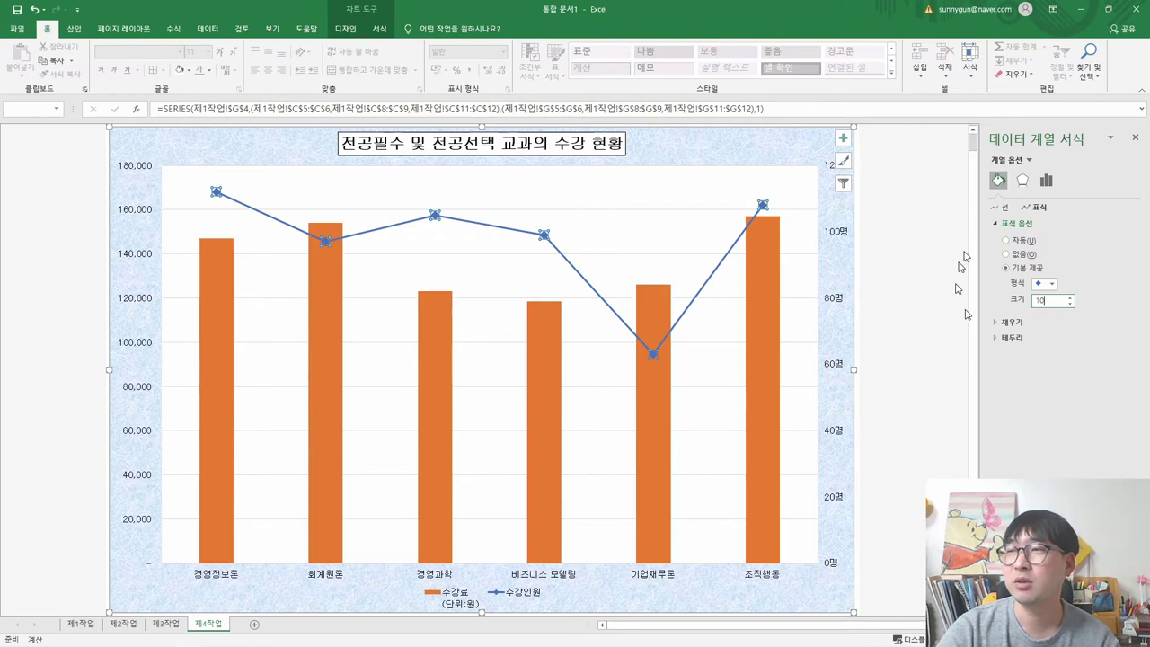
# Look up the label requirement (레이블 값) in condition (7) and check which chart series and point the sample's labelled value belongs to.
pyautogui.hotkey('alt', 'Tab')
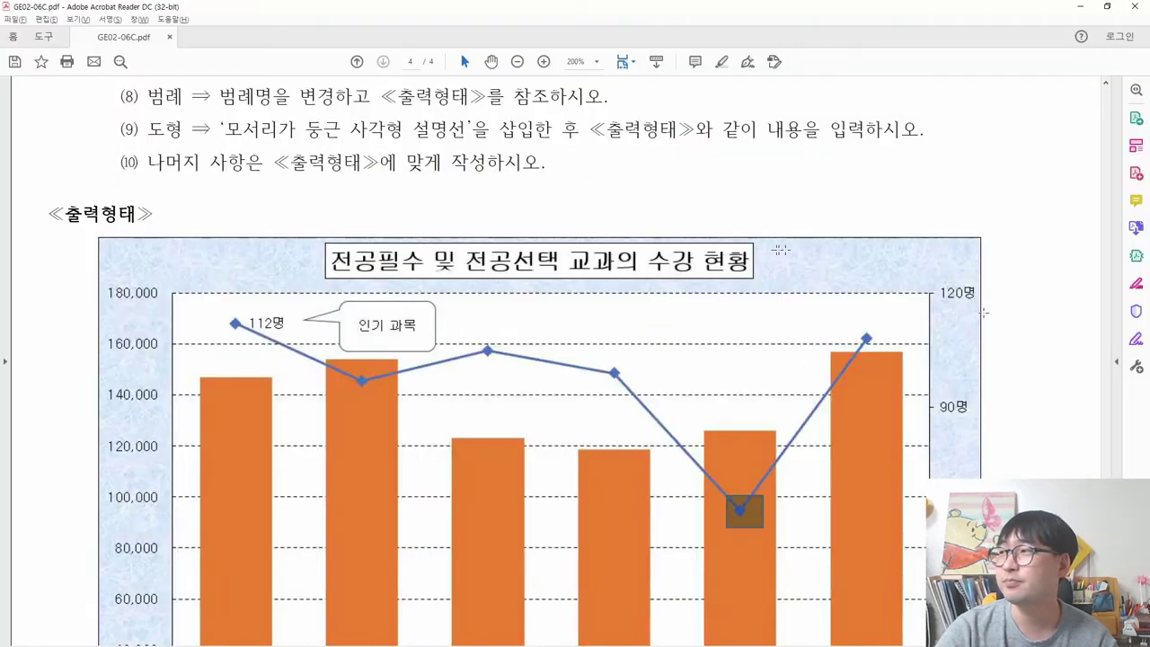
pyautogui.scroll(4, 693, 174)
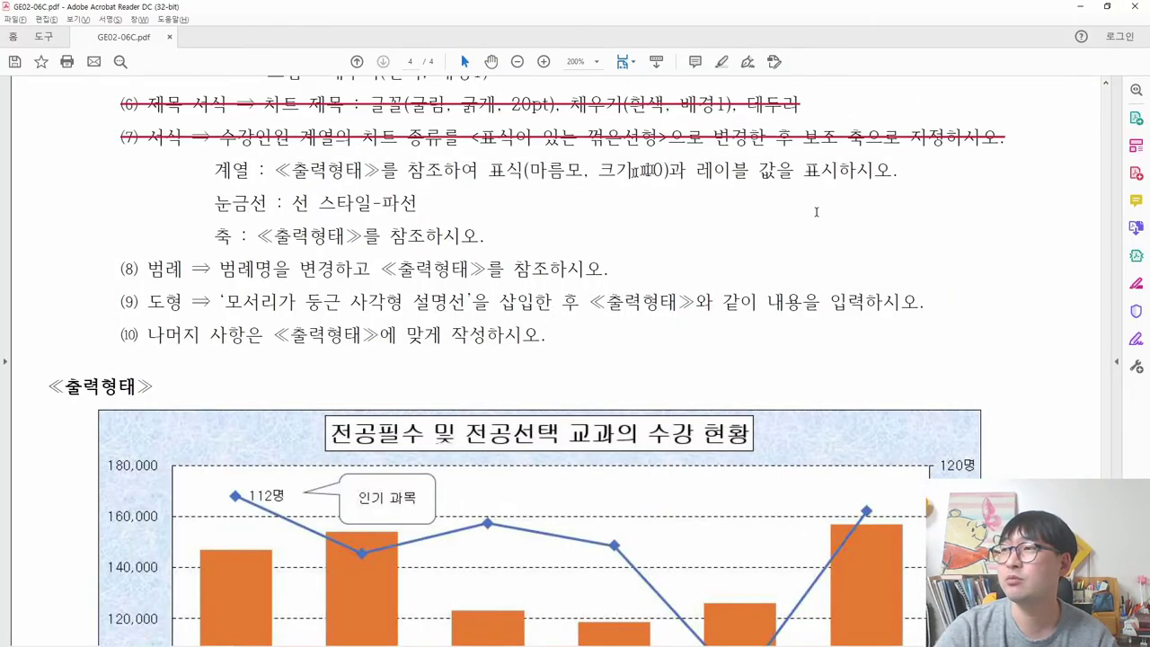
pyautogui.moveTo(696, 169); pyautogui.dragTo(898, 171)
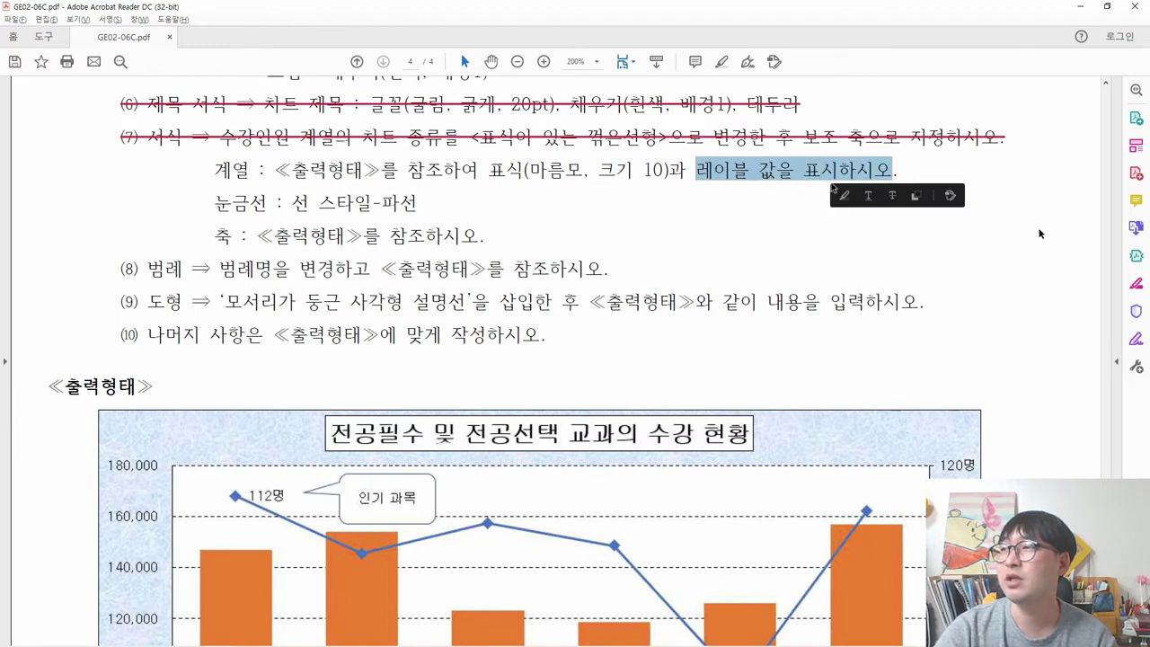
pyautogui.scroll(-3, 558, 196)
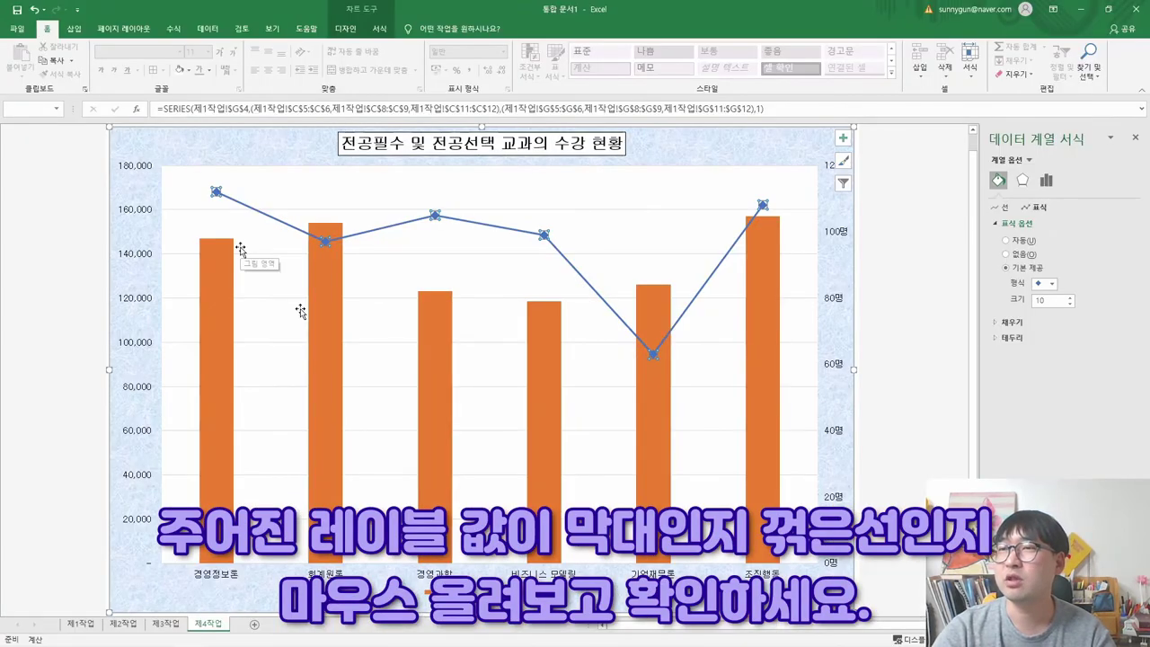
pyautogui.moveTo(222, 268)
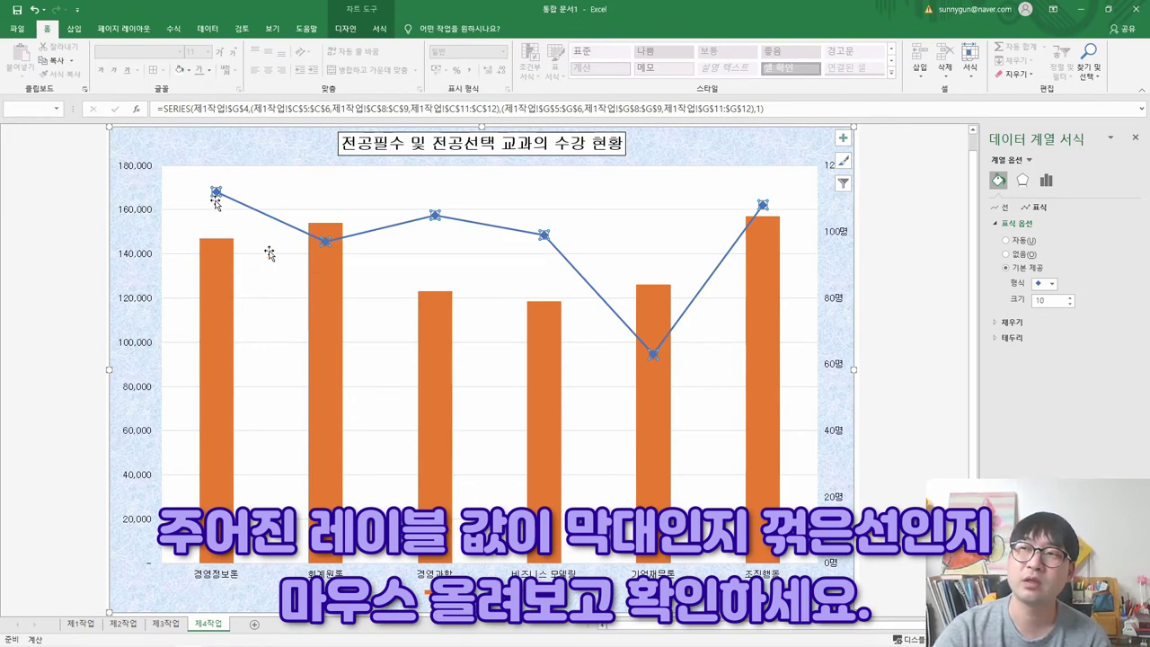
pyautogui.moveTo(216, 197)
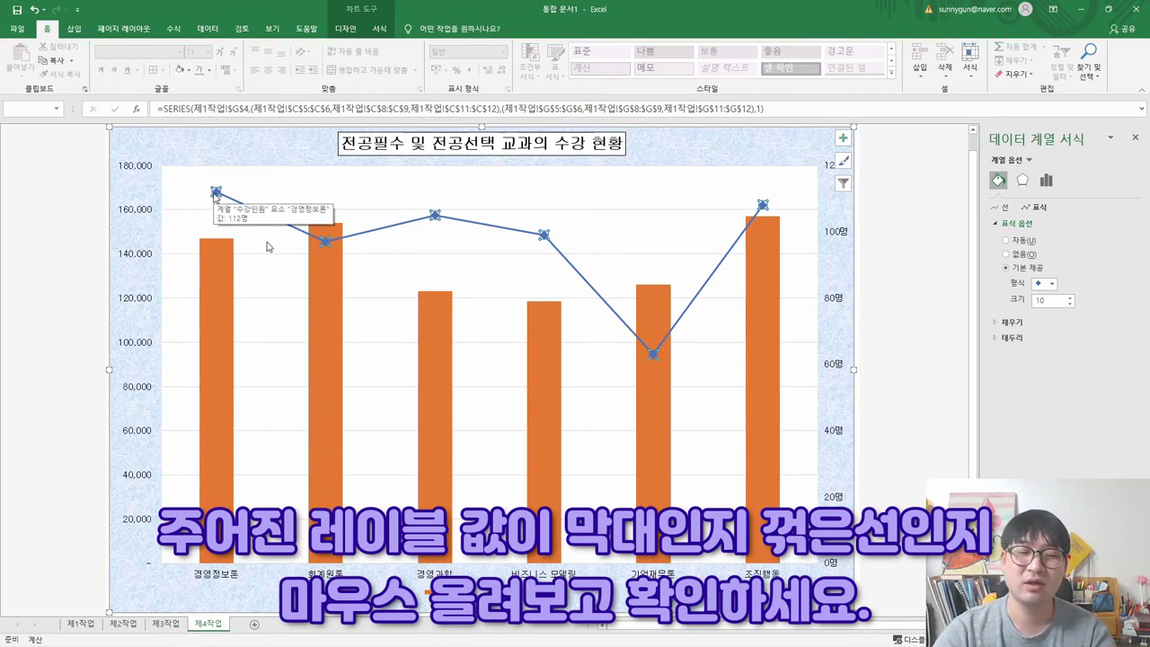
pyautogui.hotkey('alt', 'Tab')
pyautogui.hotkey('alt', 'Tab')
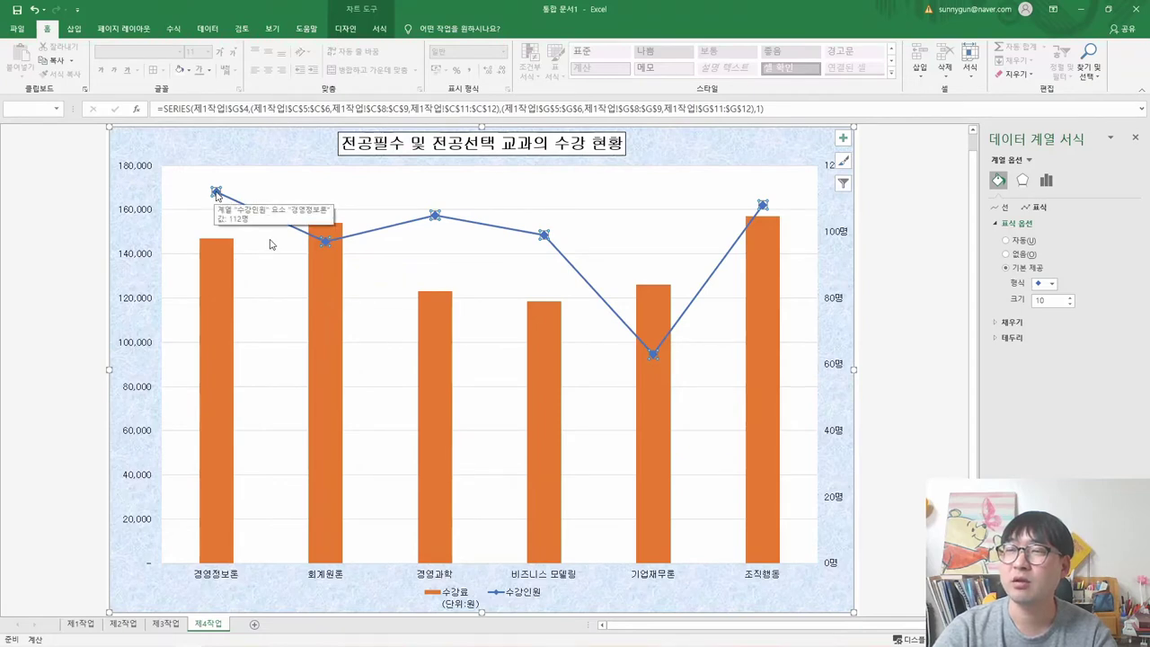
# Try data labels on the whole 수강인원 series in Excel, compare with the PDF's output sample, and undo them.
pyautogui.rightClick(216, 194)
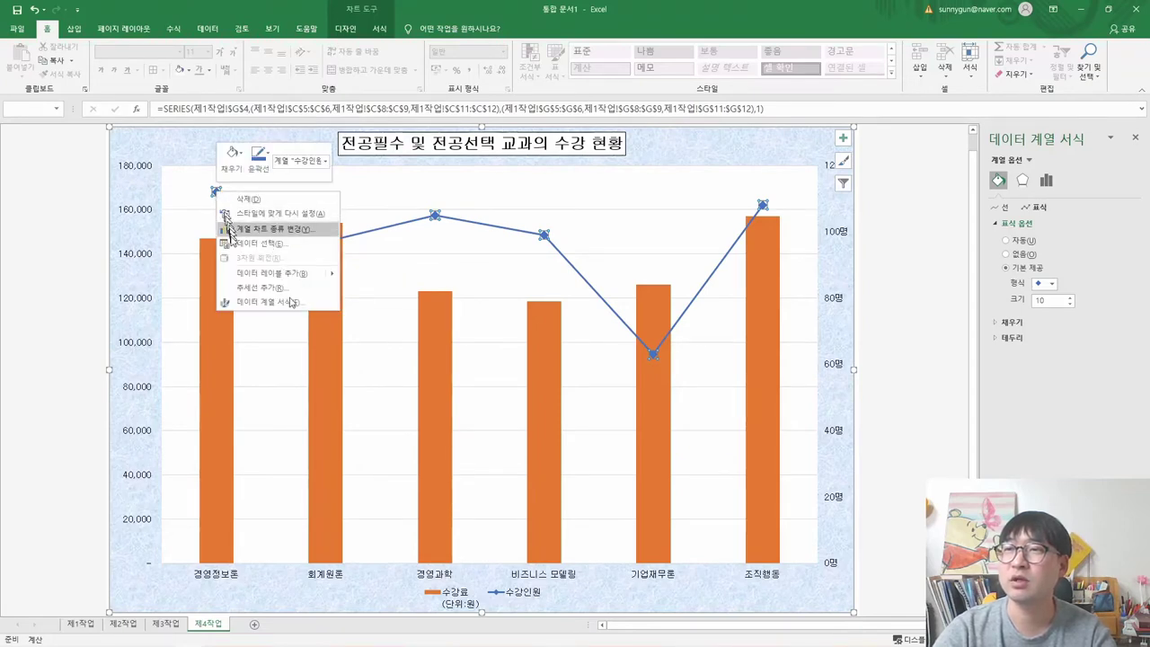
pyautogui.click(261, 273)
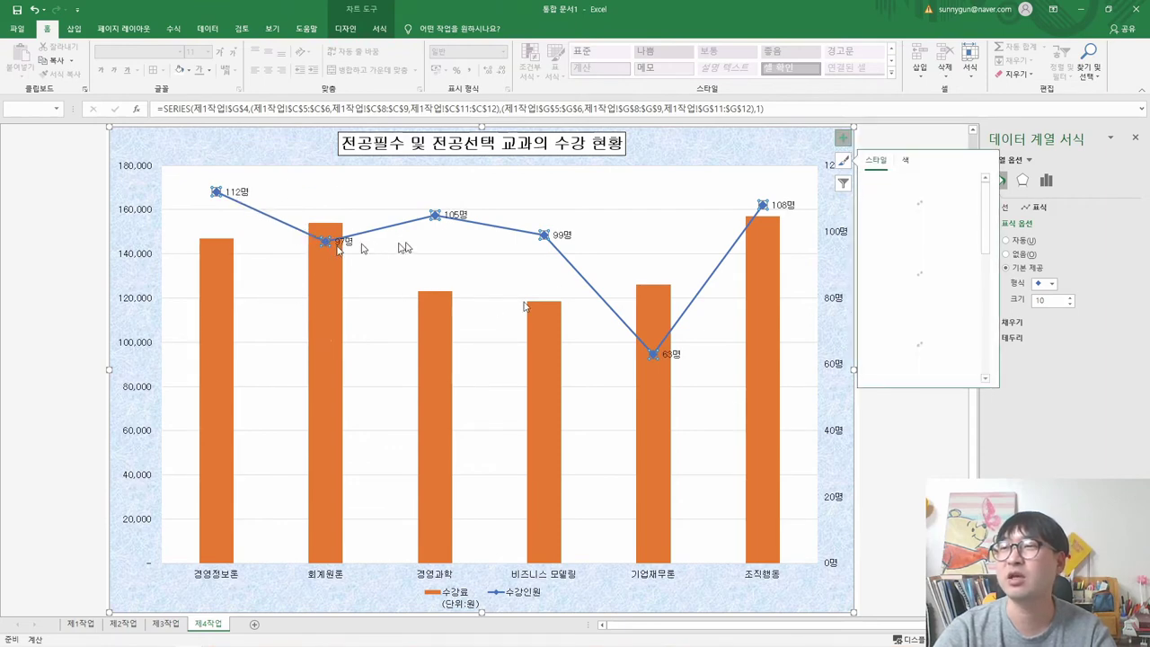
pyautogui.click(843, 161)
pyautogui.click(843, 182)
pyautogui.hotkey('alt', 'Tab')
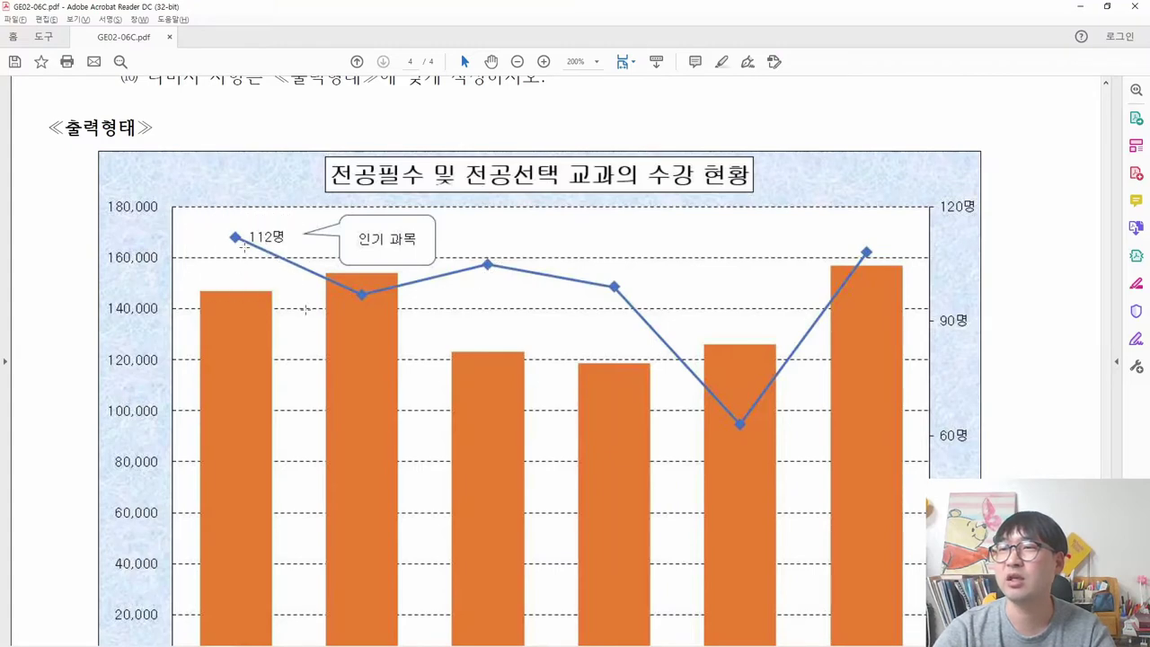
pyautogui.hotkey('alt', 'Tab')
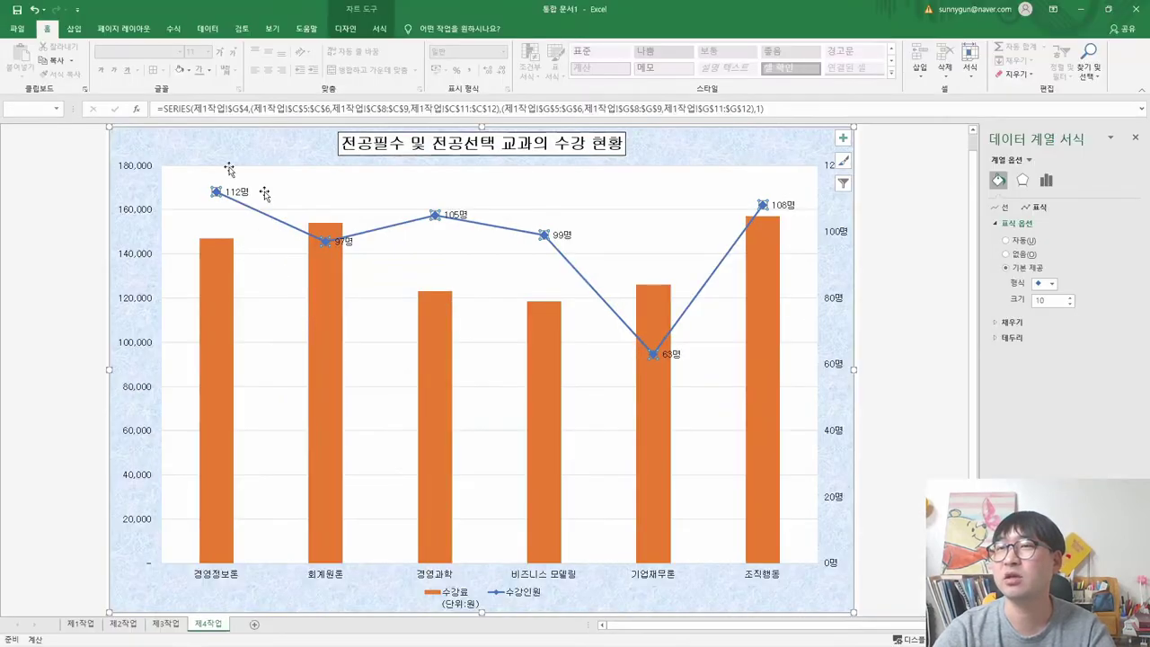
pyautogui.click(34, 10)
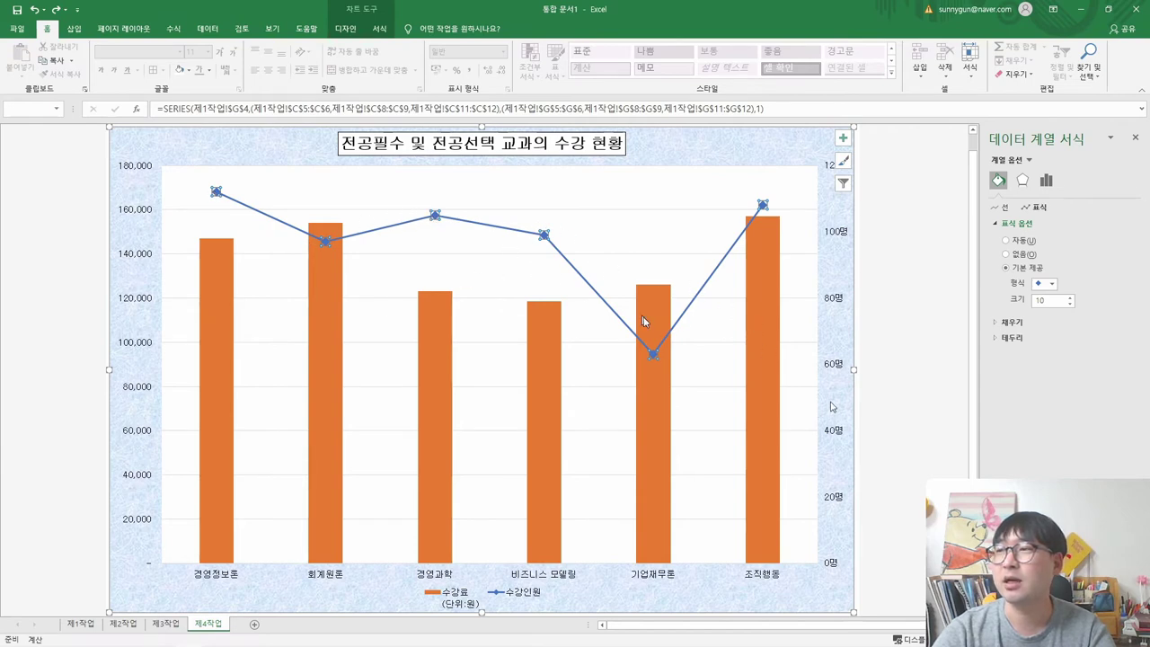
# Add a data label to only the 경영정보론 point of the 수강인원 line.
pyautogui.click(216, 194)
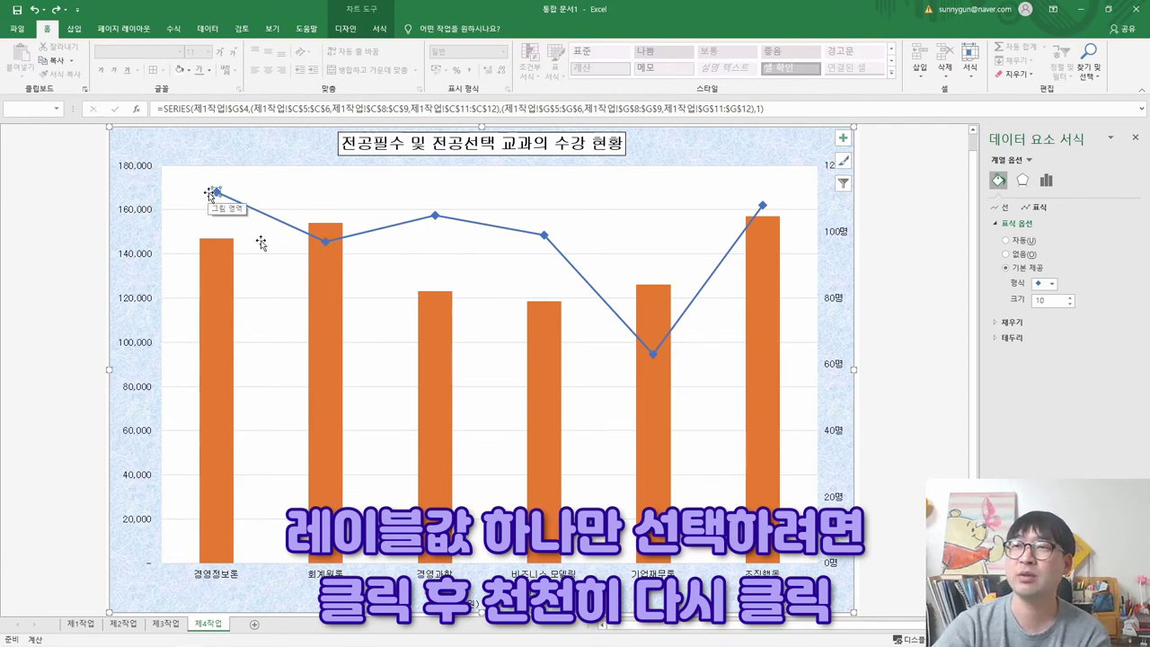
pyautogui.rightClick(215, 193)
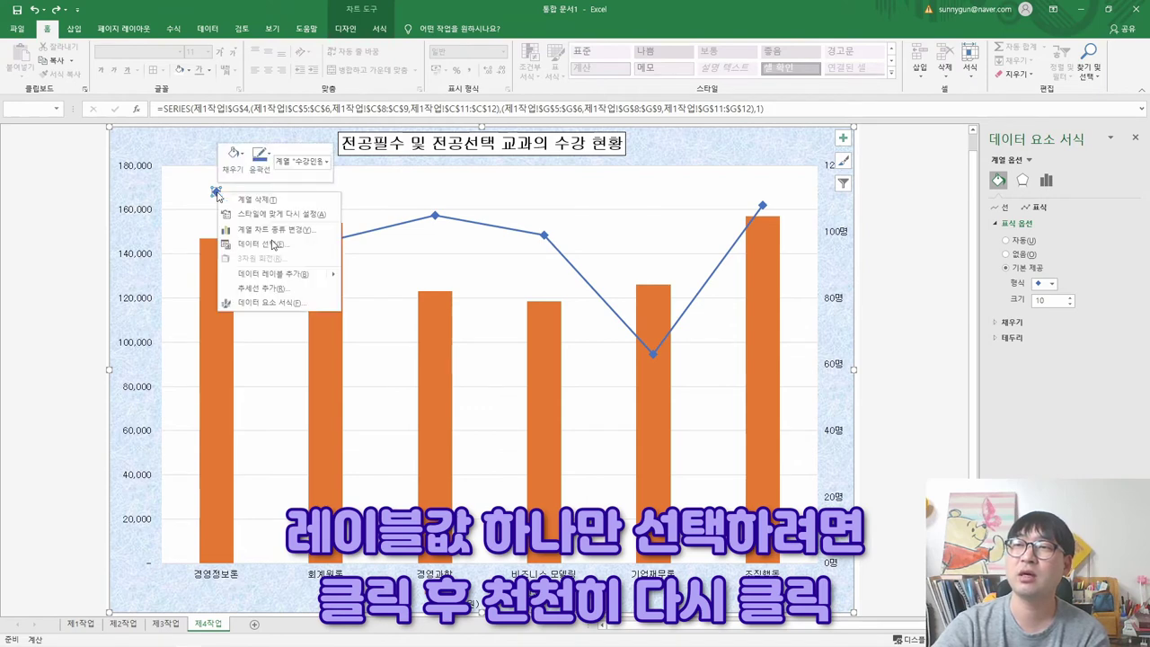
pyautogui.click(268, 273)
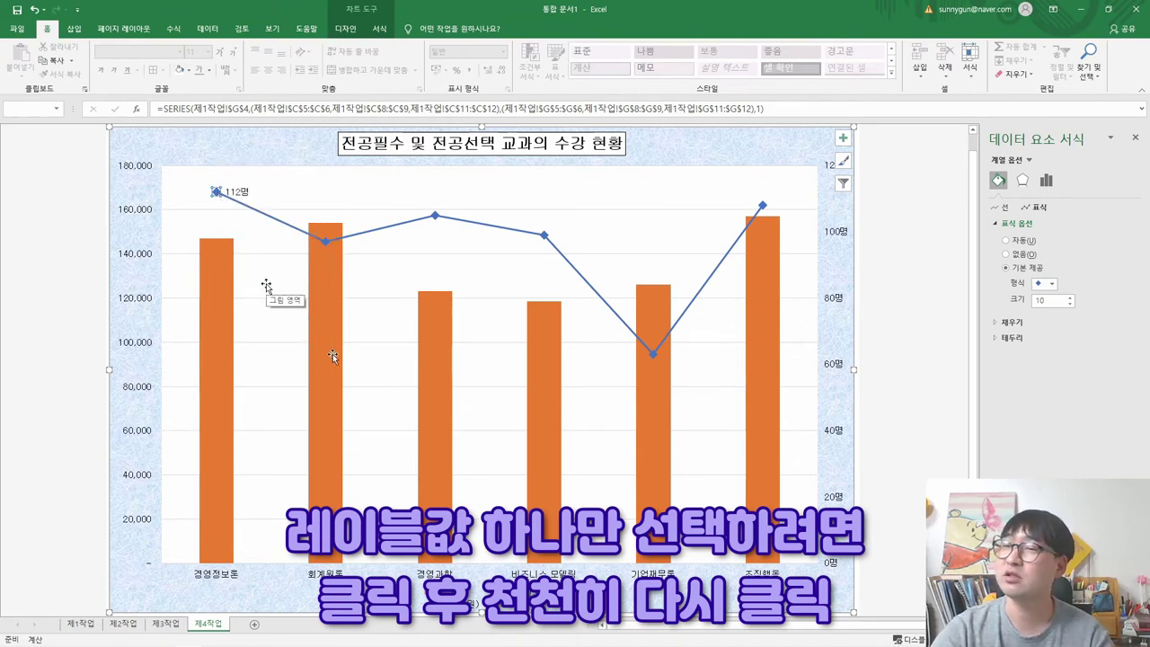
# Strike through the 계열 line of condition (7) in the exam PDF.
pyautogui.hotkey('alt', 'Tab')
pyautogui.scroll(5, 381, 281)
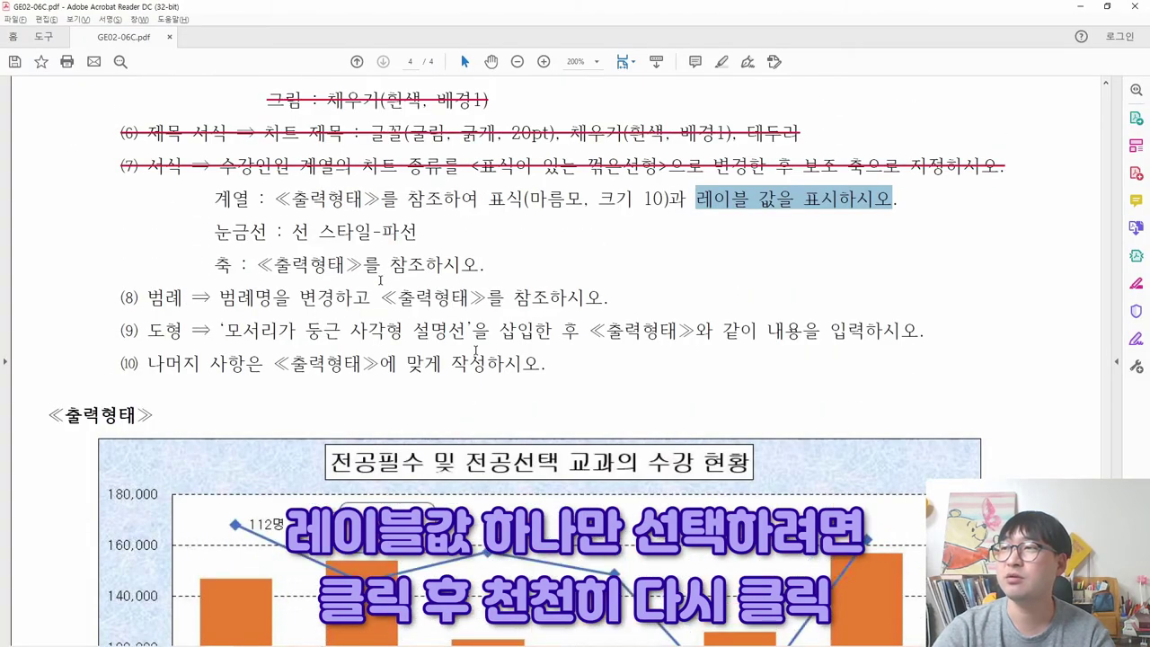
pyautogui.moveTo(900, 198); pyautogui.dragTo(895, 168)
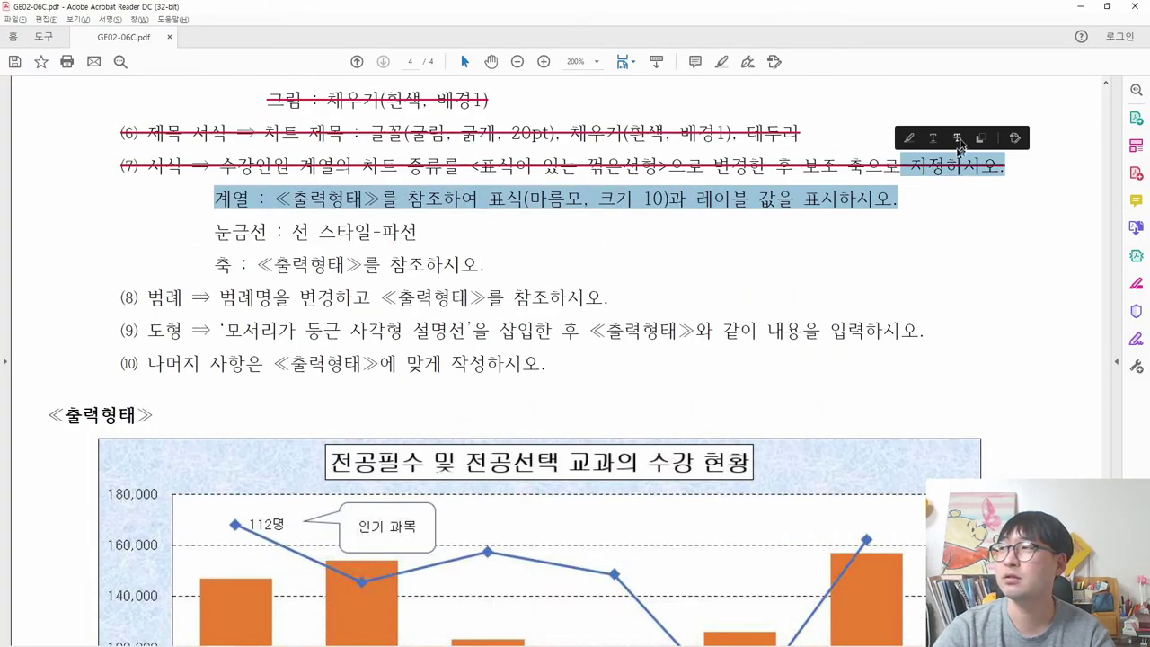
pyautogui.click(958, 139)
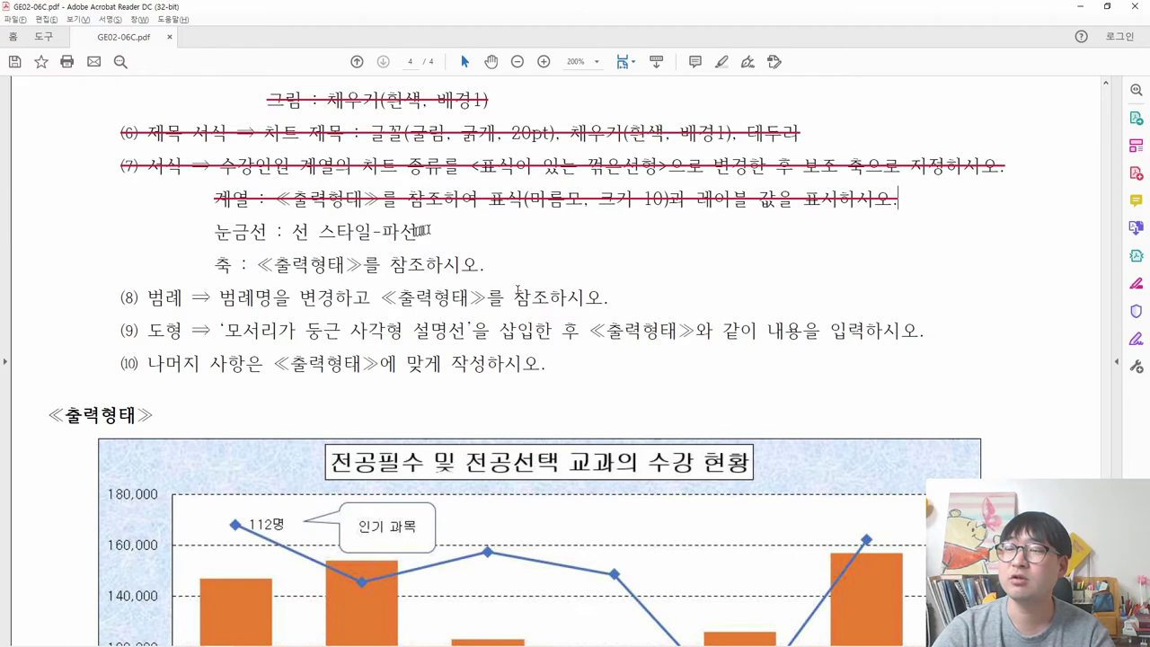
# Check the gridlines in the PDF's output sample and format the Excel chart's major gridlines as a solid line (실선) in black with the 파선 dash type.
pyautogui.scroll(-2, 433, 292)
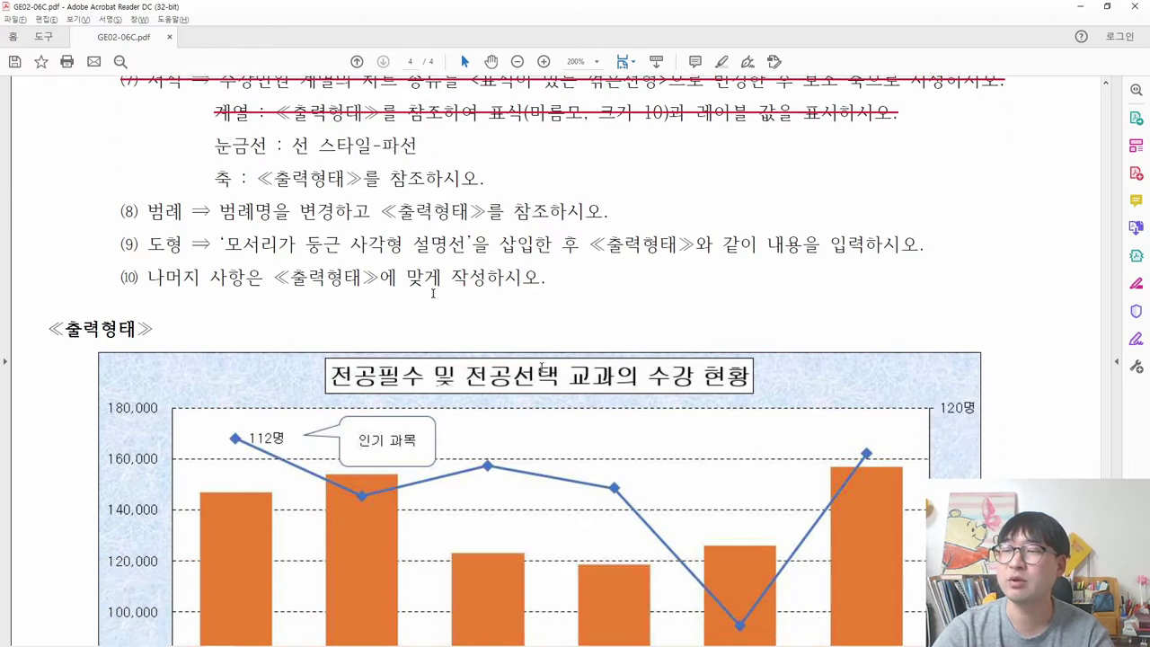
pyautogui.scroll(-3, 433, 293)
pyautogui.moveTo(648, 337); pyautogui.dragTo(827, 343)
pyautogui.moveTo(759, 329); pyautogui.dragTo(603, 445)
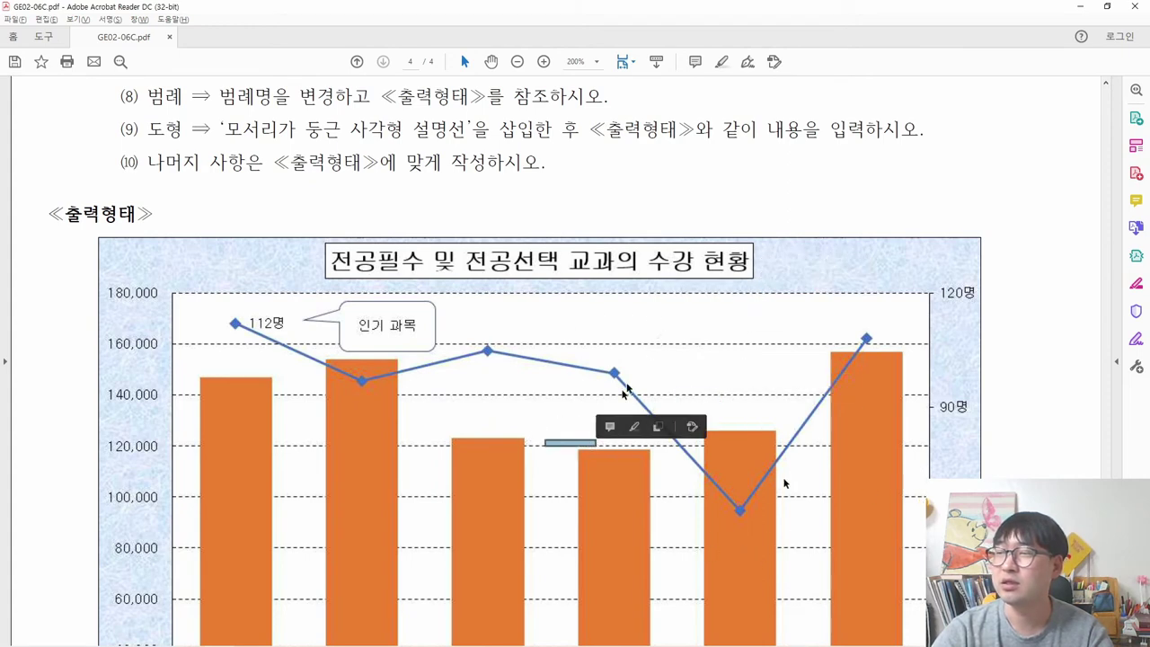
pyautogui.hotkey('alt', 'Tab')
pyautogui.click(490, 258)
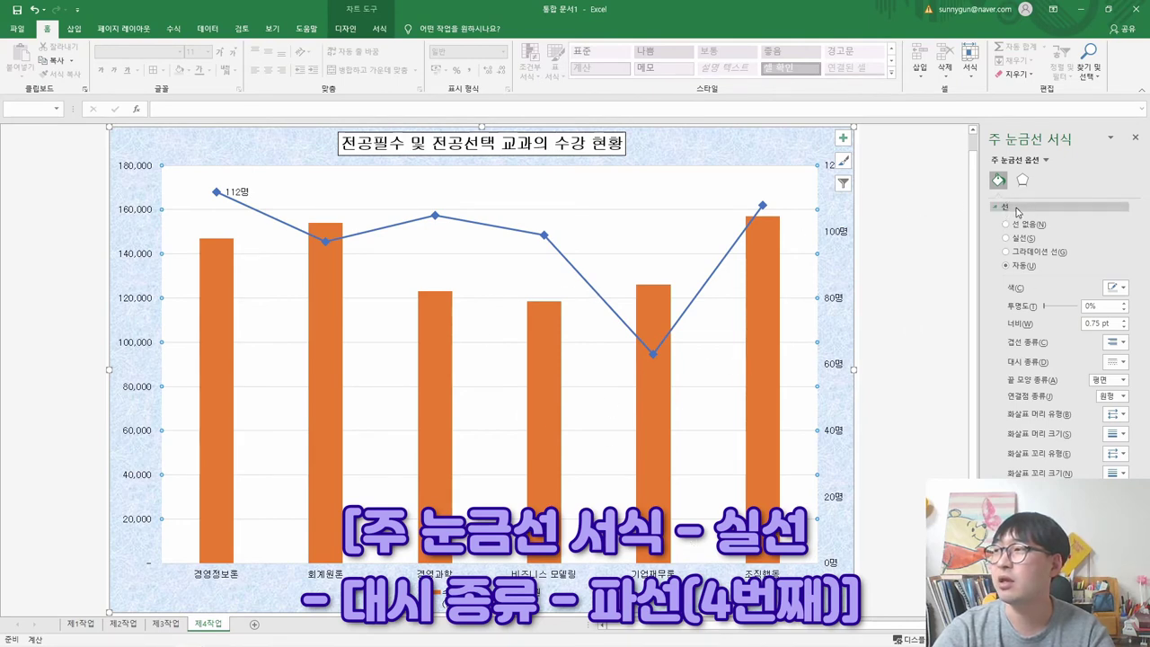
pyautogui.click(1007, 238)
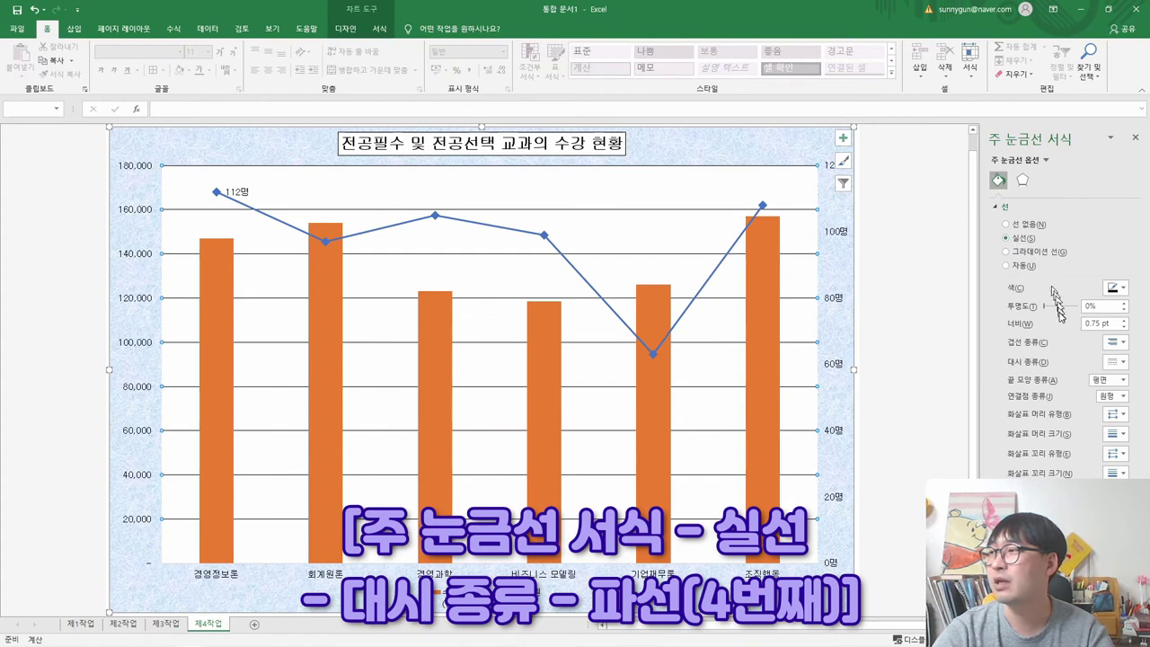
pyautogui.click(1116, 361)
pyautogui.click(1116, 403)
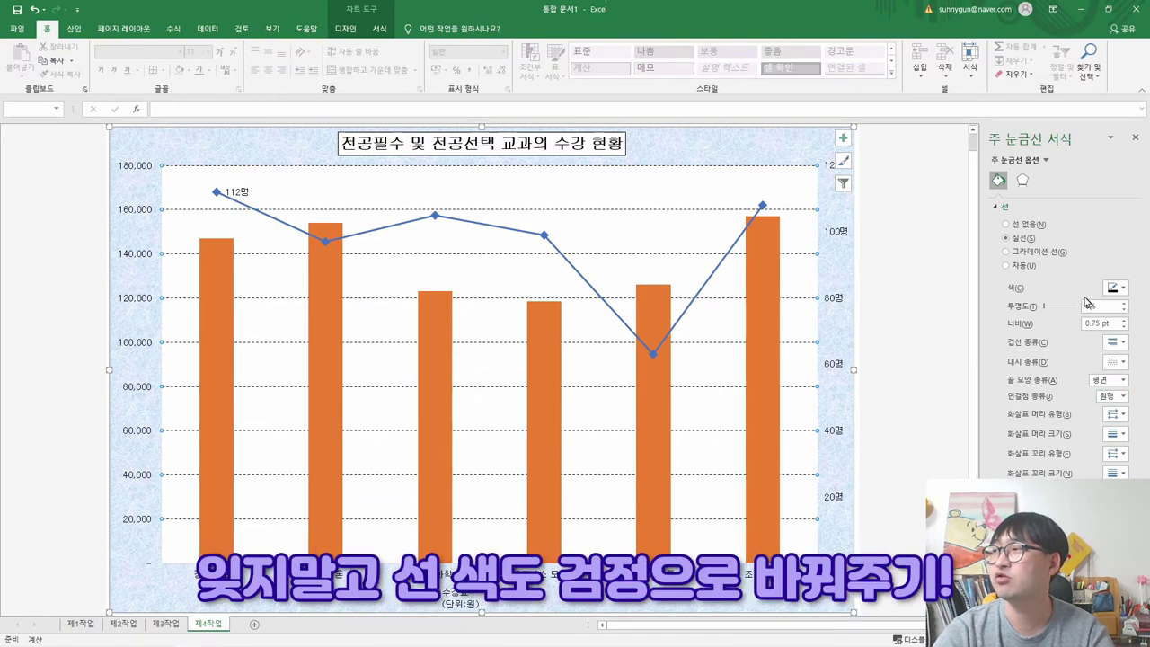
pyautogui.click(1110, 289)
pyautogui.click(1061, 314)
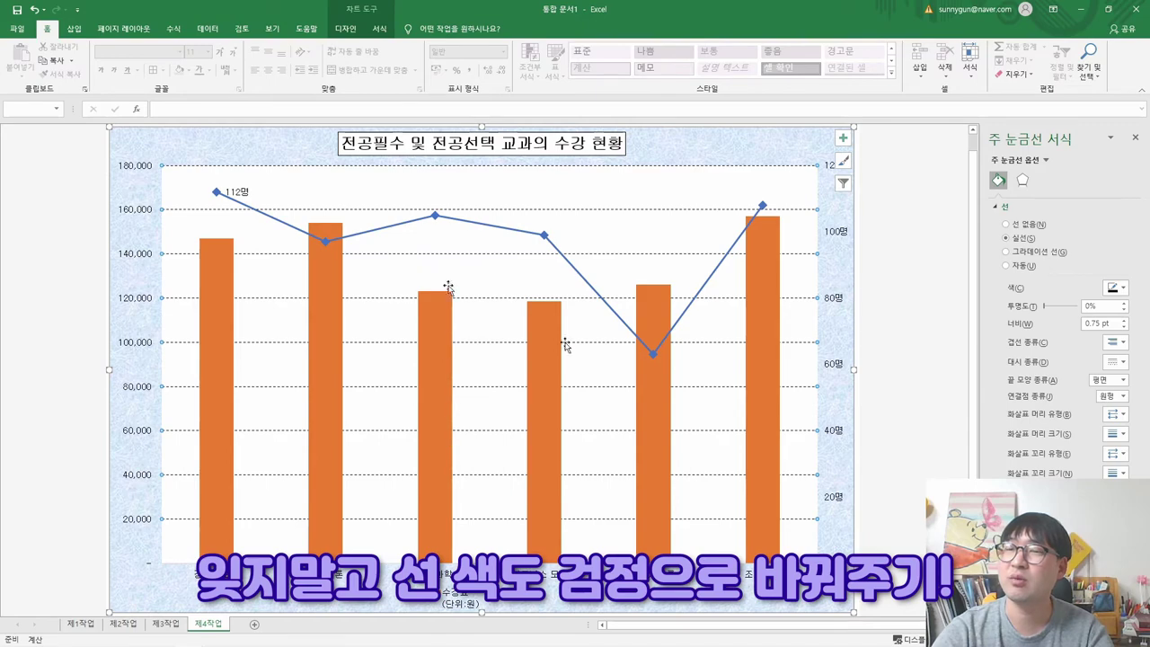
# Strike through the 눈금선 line of condition (7) in the exam PDF.
pyautogui.hotkey('alt', 'Tab')
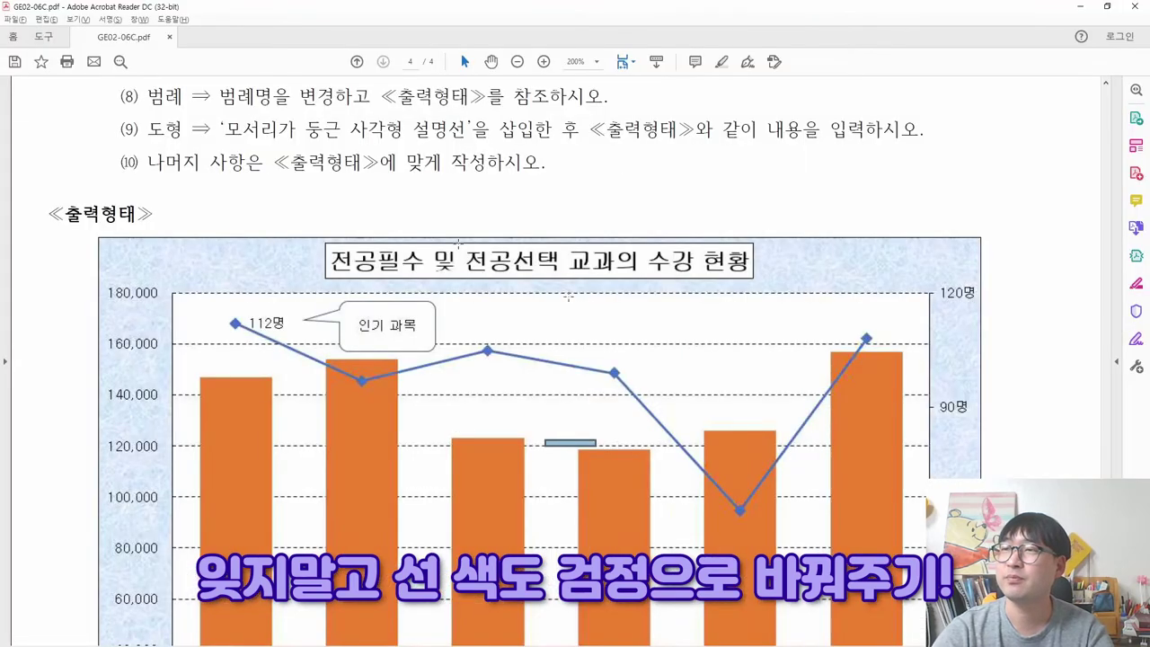
pyautogui.scroll(4, 567, 296)
pyautogui.moveTo(420, 237); pyautogui.dragTo(416, 210)
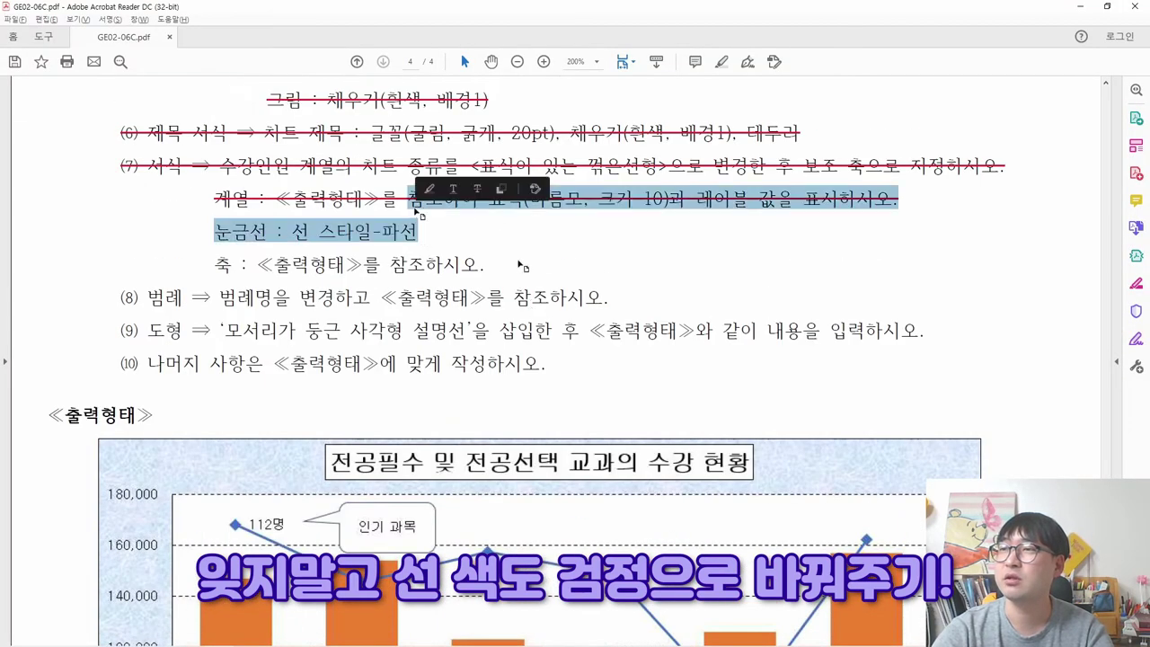
pyautogui.click(476, 189)
# Look up the 축 requirement in condition (7) and compare the output sample's primary, secondary and category axes with the Excel chart.
pyautogui.scroll(-1, 359, 229)
pyautogui.moveTo(214, 208); pyautogui.dragTo(485, 212)
pyautogui.scroll(-1, 610, 288)
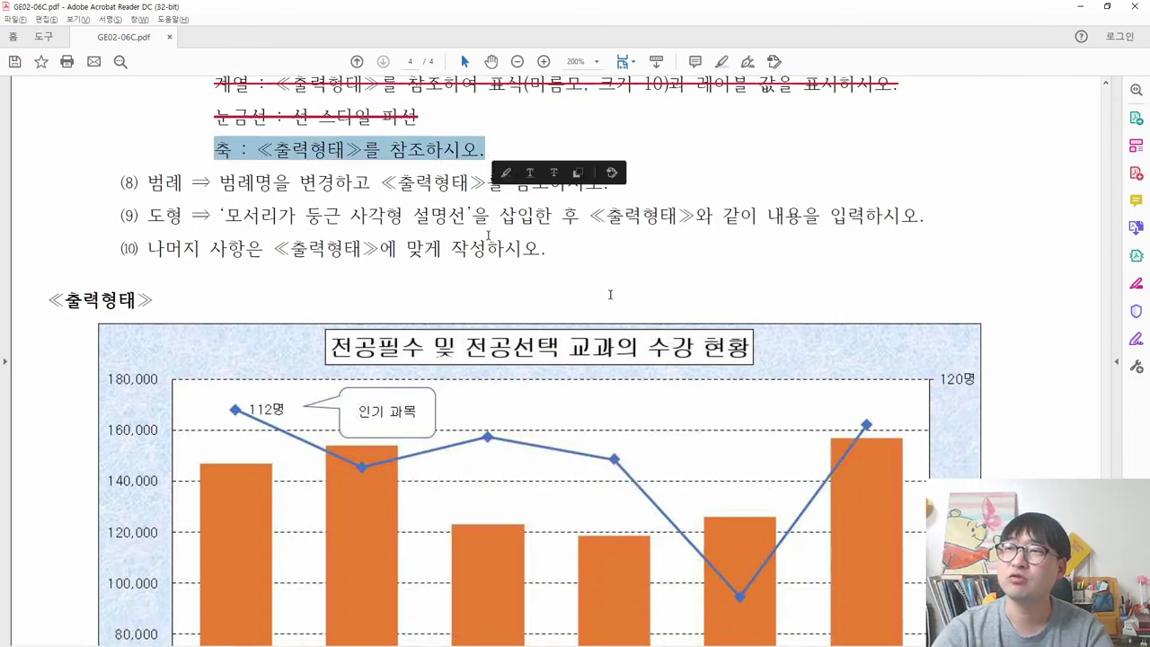
pyautogui.scroll(-4, 436, 158)
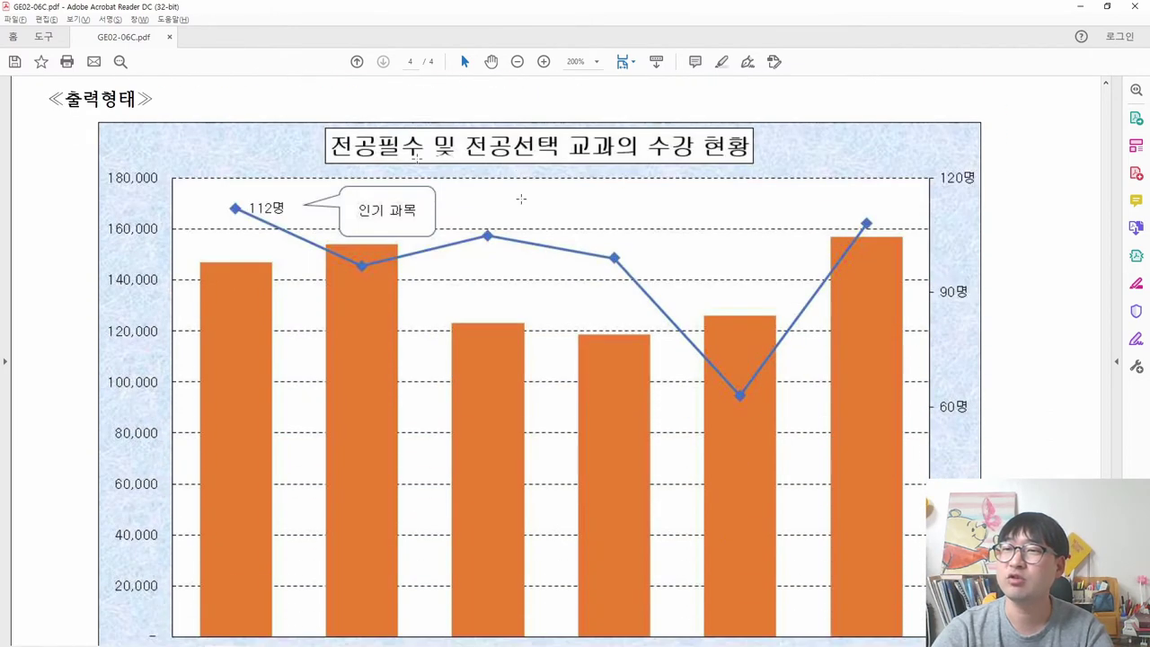
pyautogui.scroll(-1, 521, 198)
pyautogui.moveTo(97, 126); pyautogui.dragTo(166, 518)
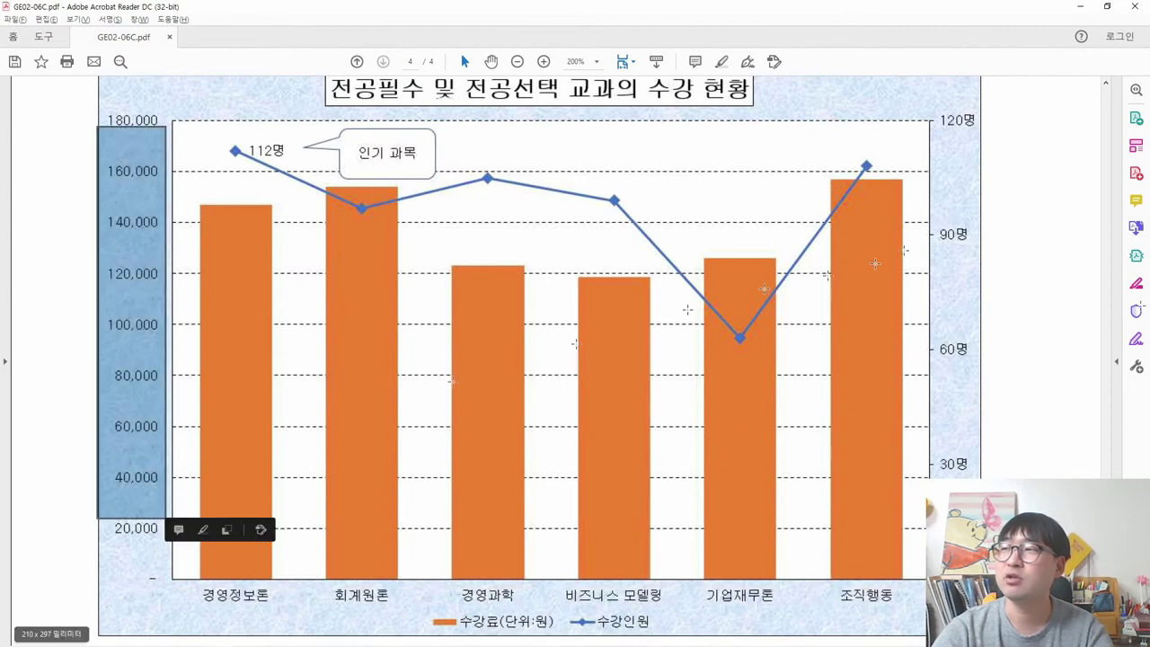
pyautogui.moveTo(937, 155); pyautogui.dragTo(966, 539)
pyautogui.moveTo(286, 582); pyautogui.dragTo(822, 606)
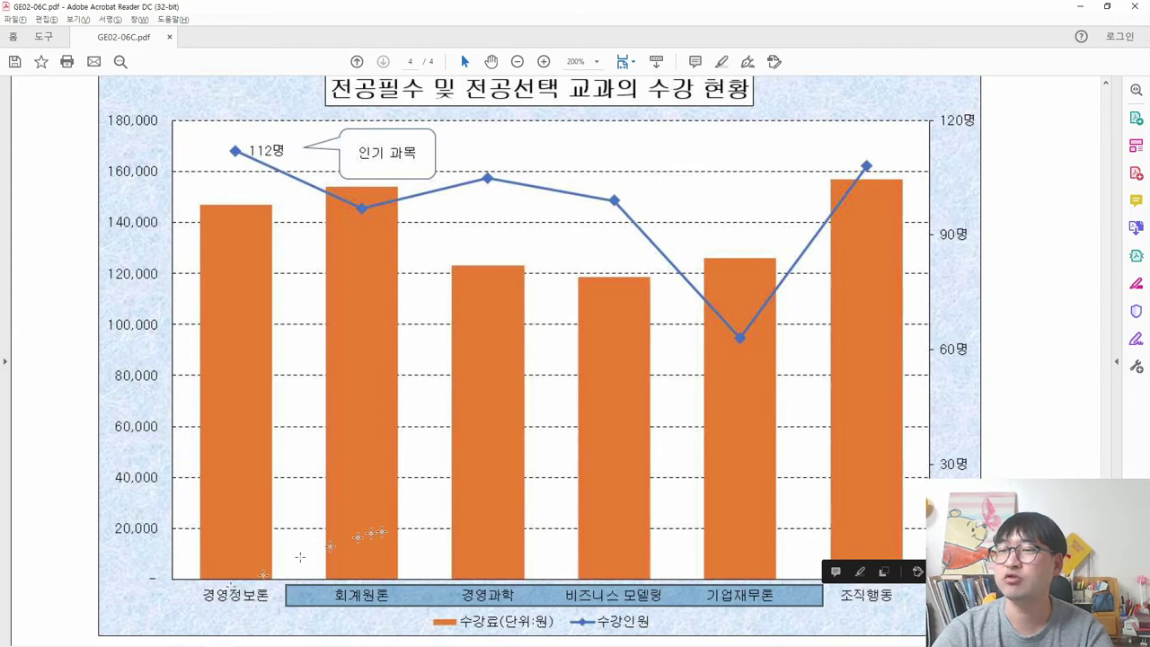
pyautogui.hotkey('alt', 'Tab')
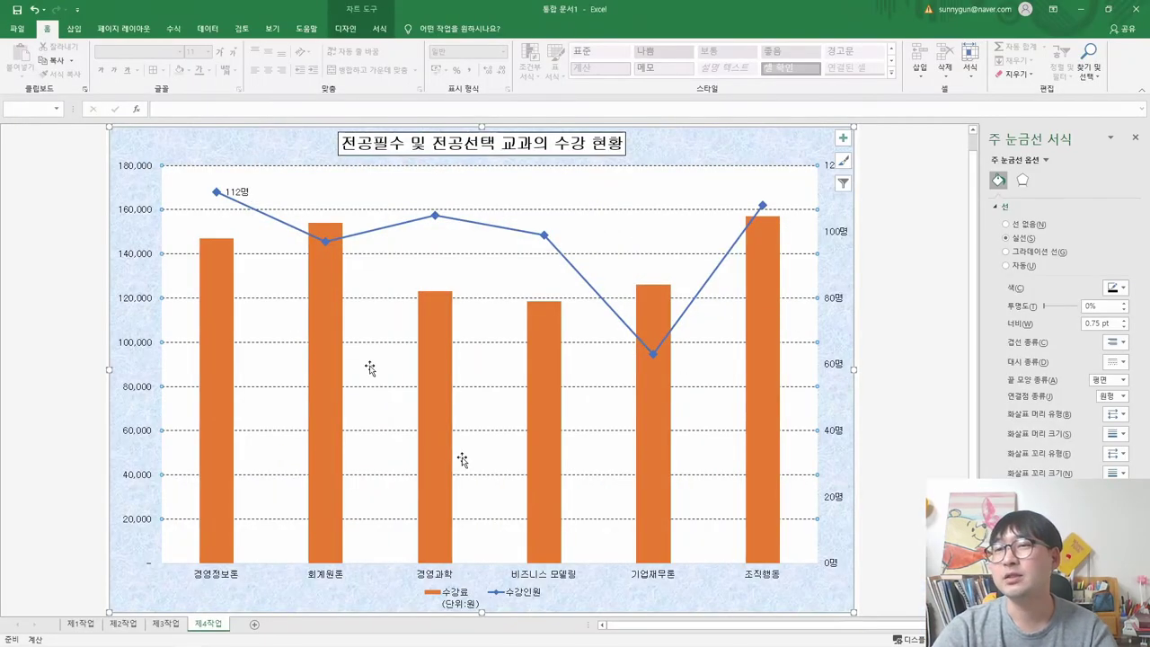
pyautogui.hotkey('alt', 'Tab')
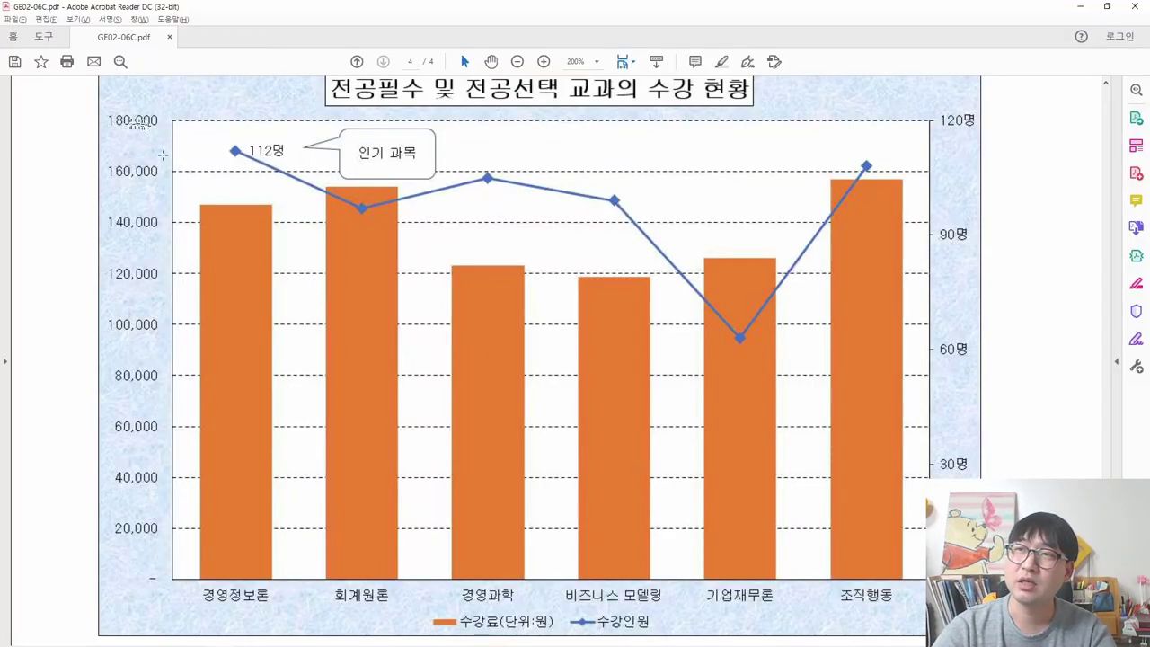
pyautogui.hotkey('alt', 'Tab')
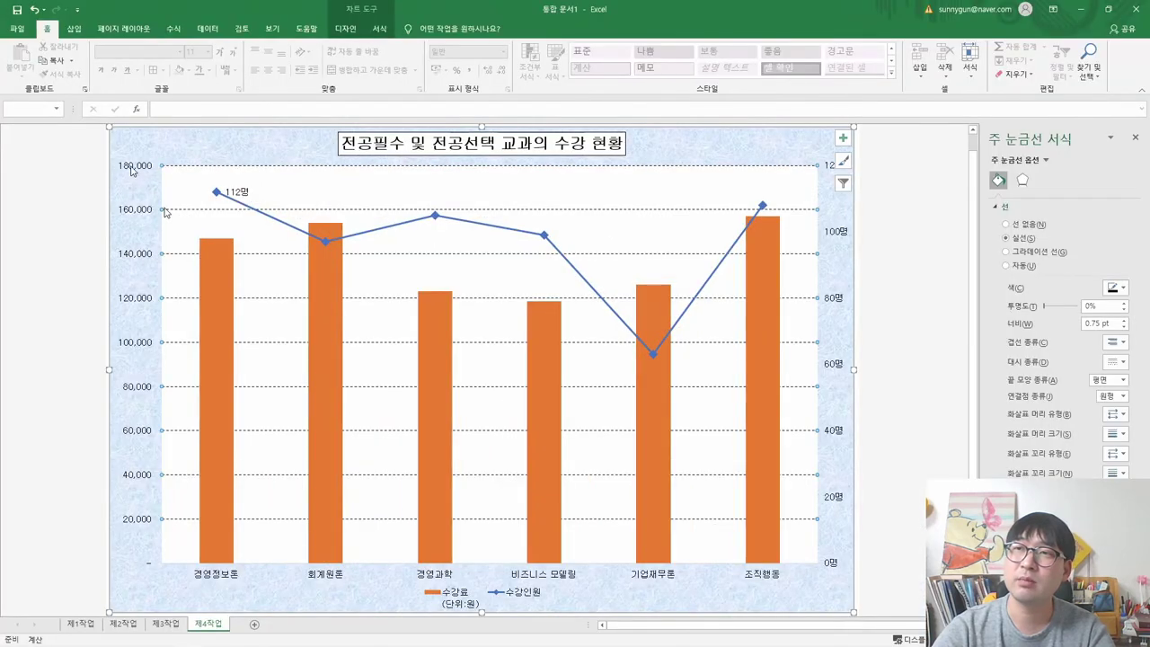
pyautogui.hotkey('alt', 'Tab')
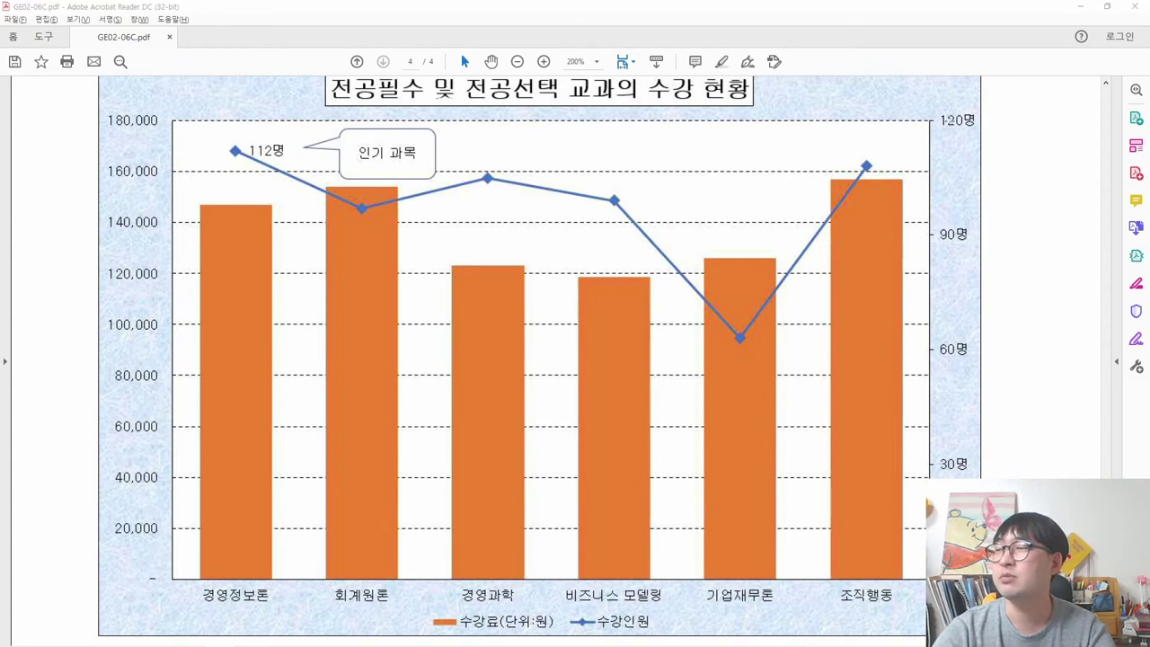
pyautogui.hotkey('alt', 'Tab')
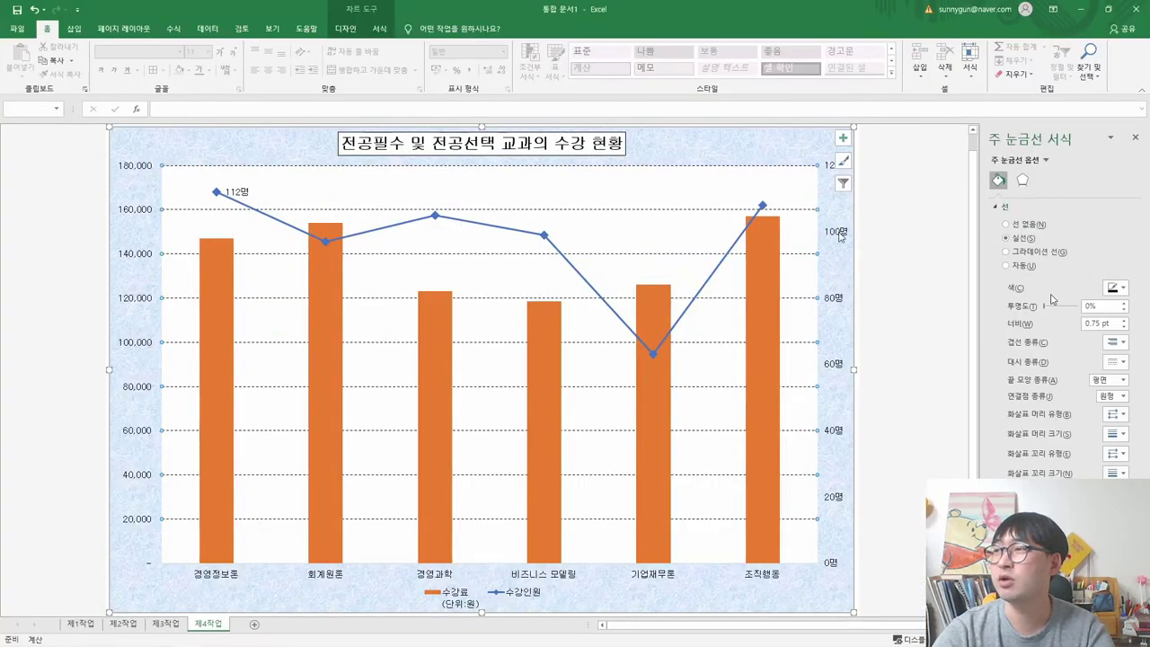
# Check the secondary axis intervals in the PDF's output sample and set the Excel chart's secondary axis major unit (기본) to 30.
pyautogui.hotkey('alt', 'Tab')
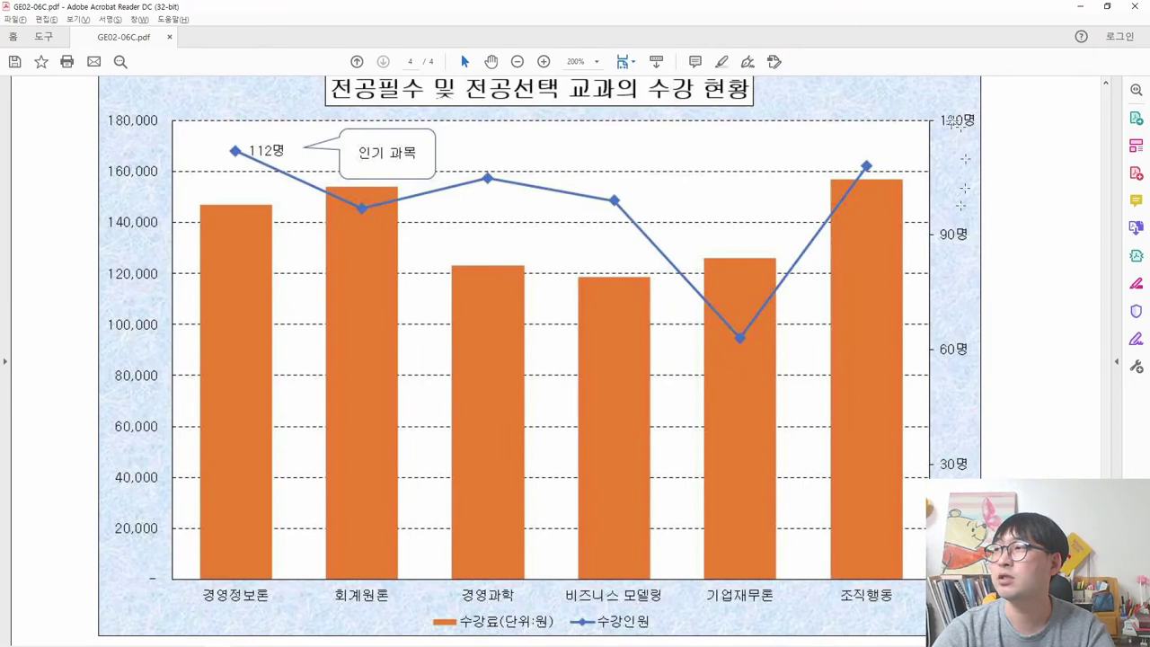
pyautogui.hotkey('alt', 'Tab')
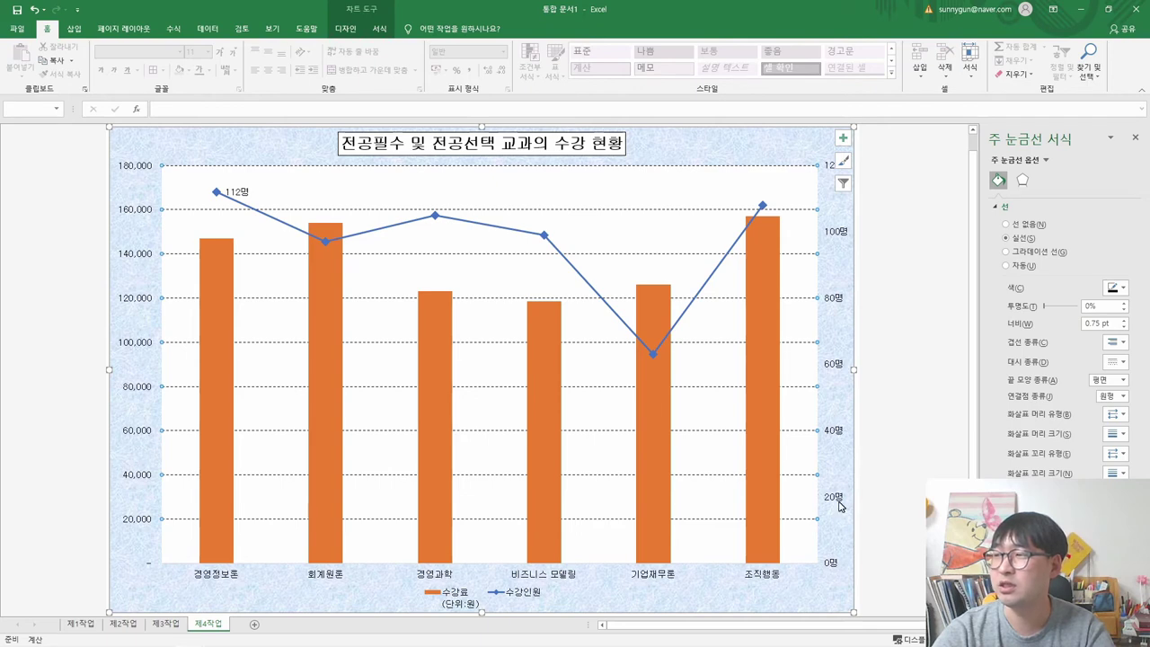
pyautogui.hotkey('alt', 'Tab')
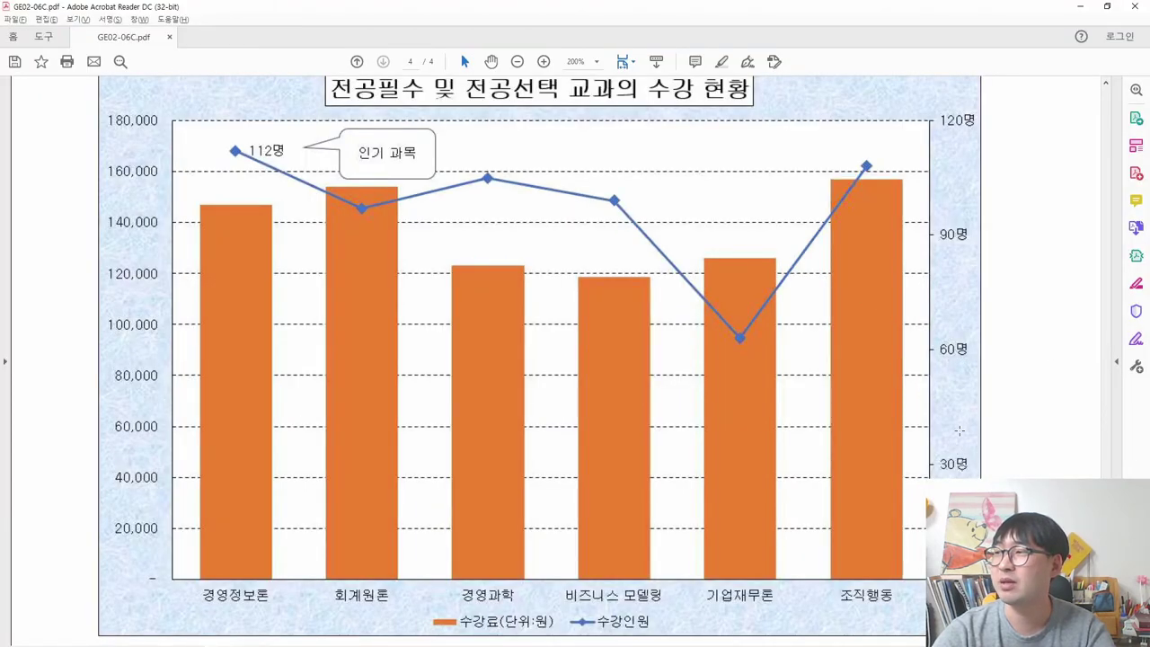
pyautogui.hotkey('alt', 'Tab')
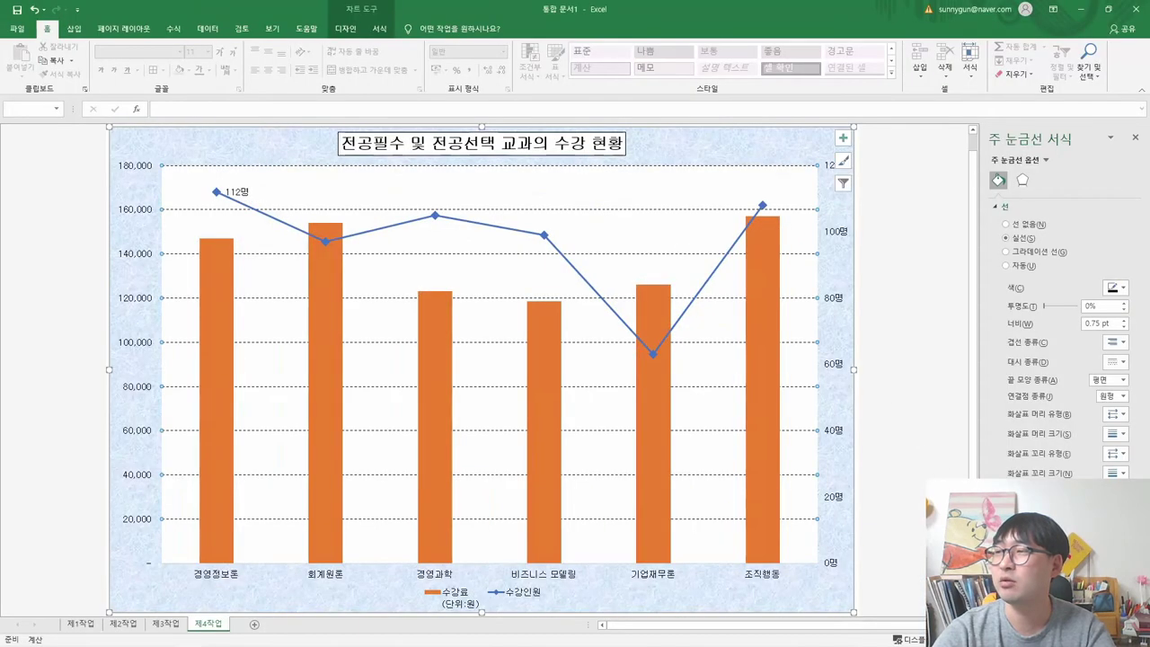
pyautogui.click(832, 364)
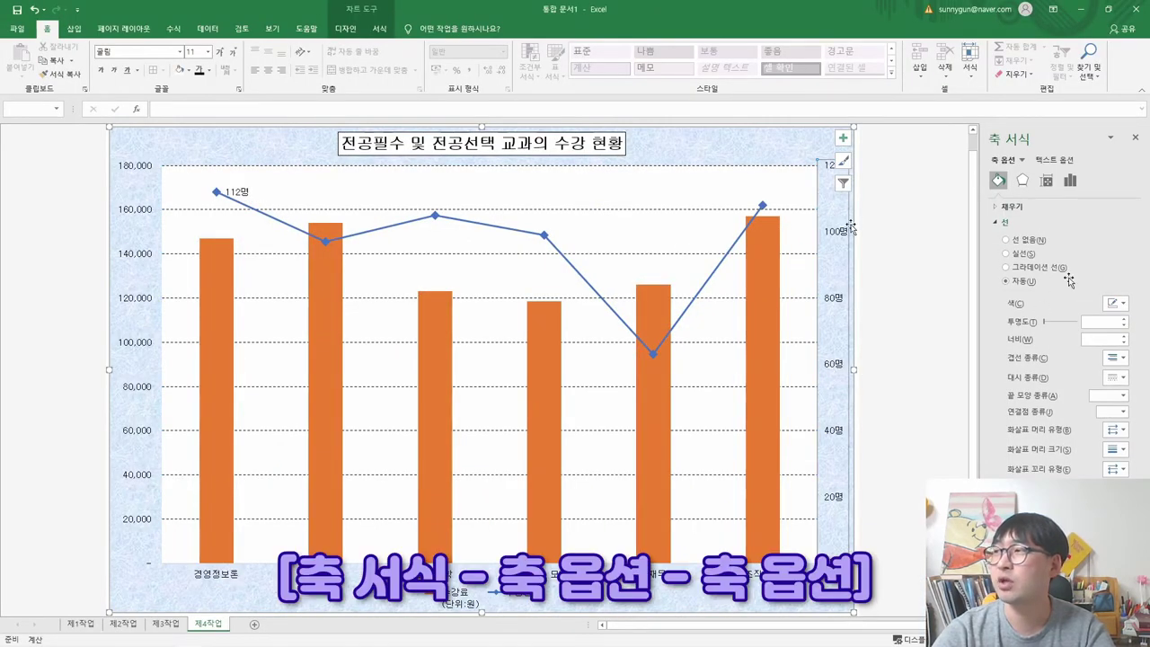
pyautogui.click(1069, 182)
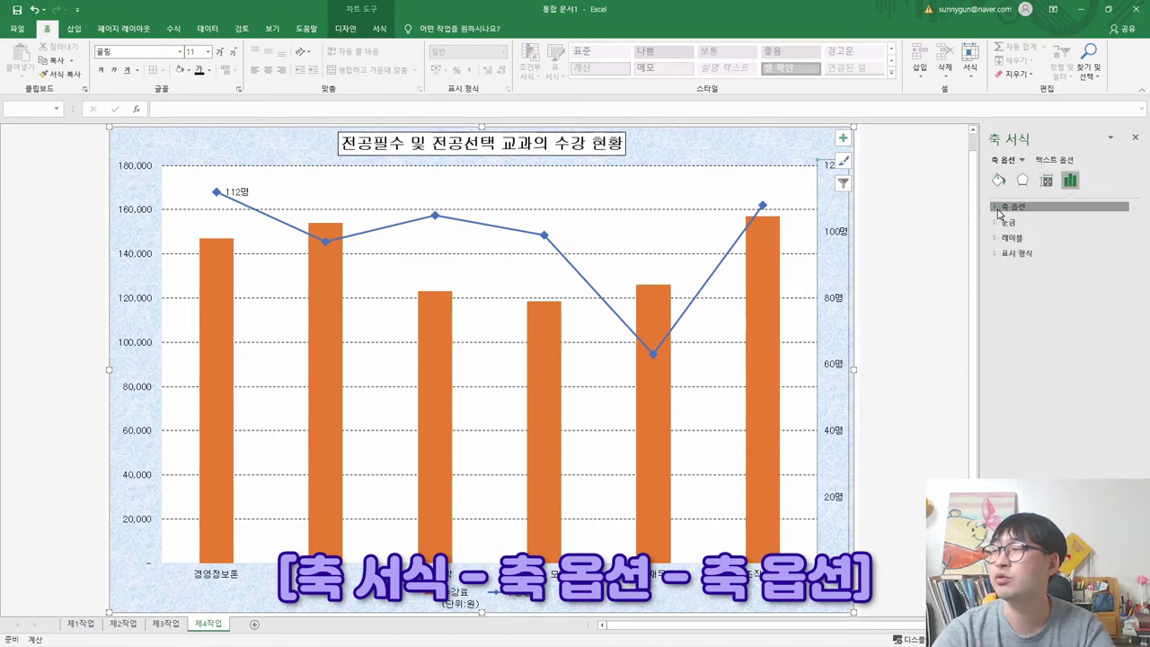
pyautogui.click(1012, 207)
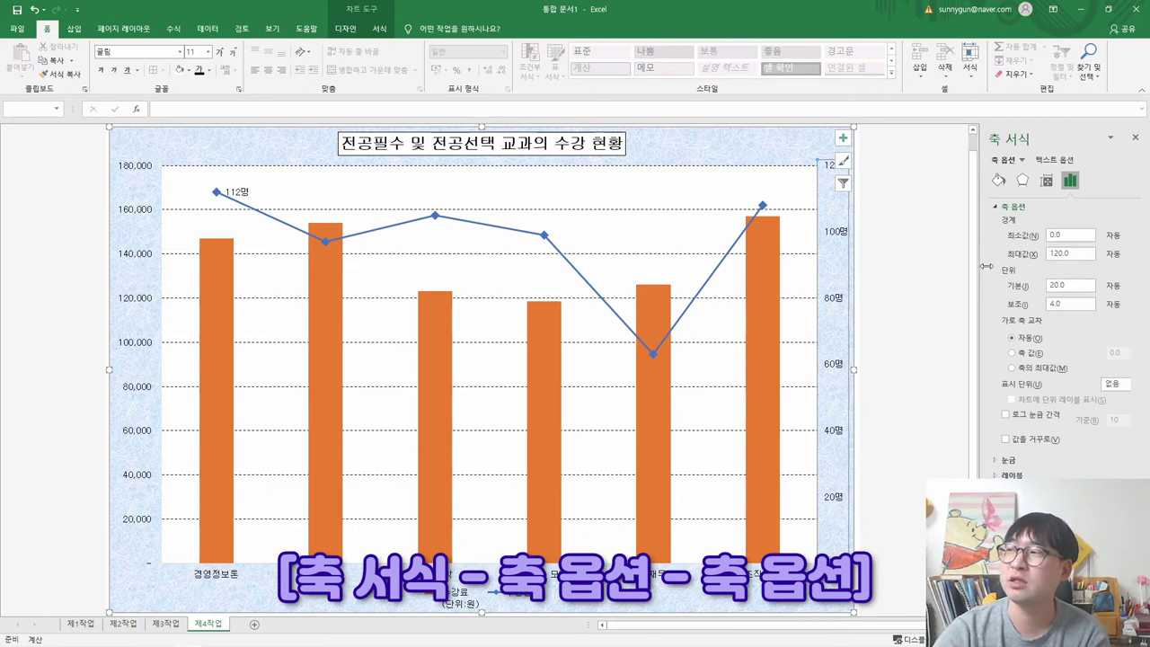
pyautogui.moveTo(1070, 287); pyautogui.dragTo(1021, 286)
pyautogui.write('3')
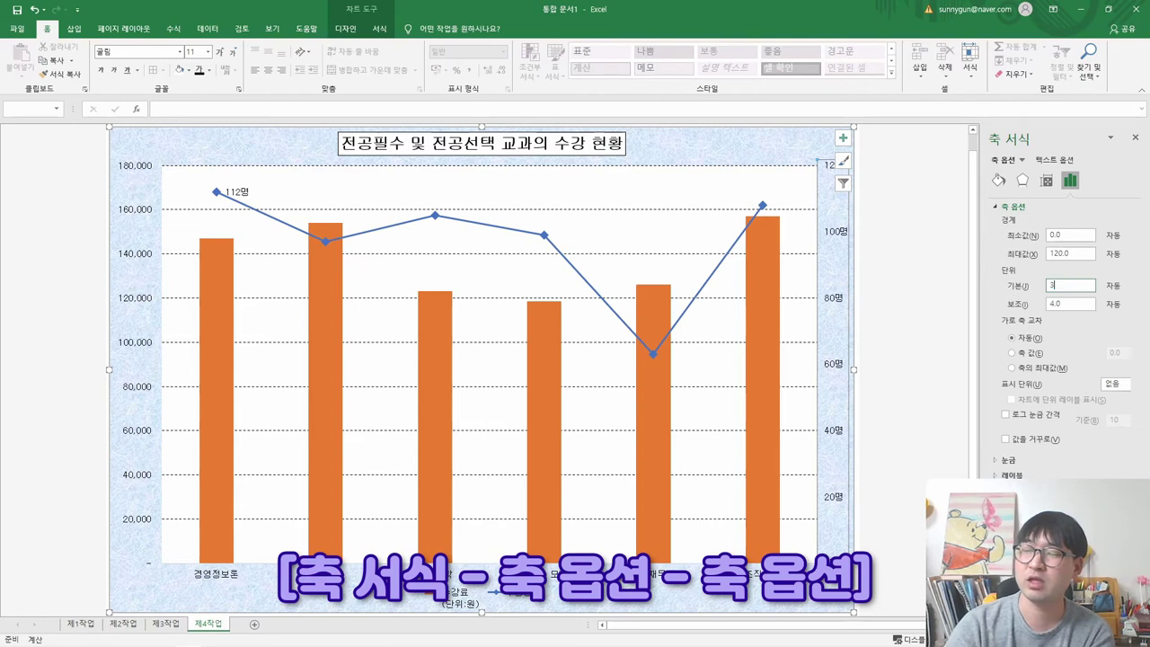
pyautogui.write('0')
pyautogui.press('Return')
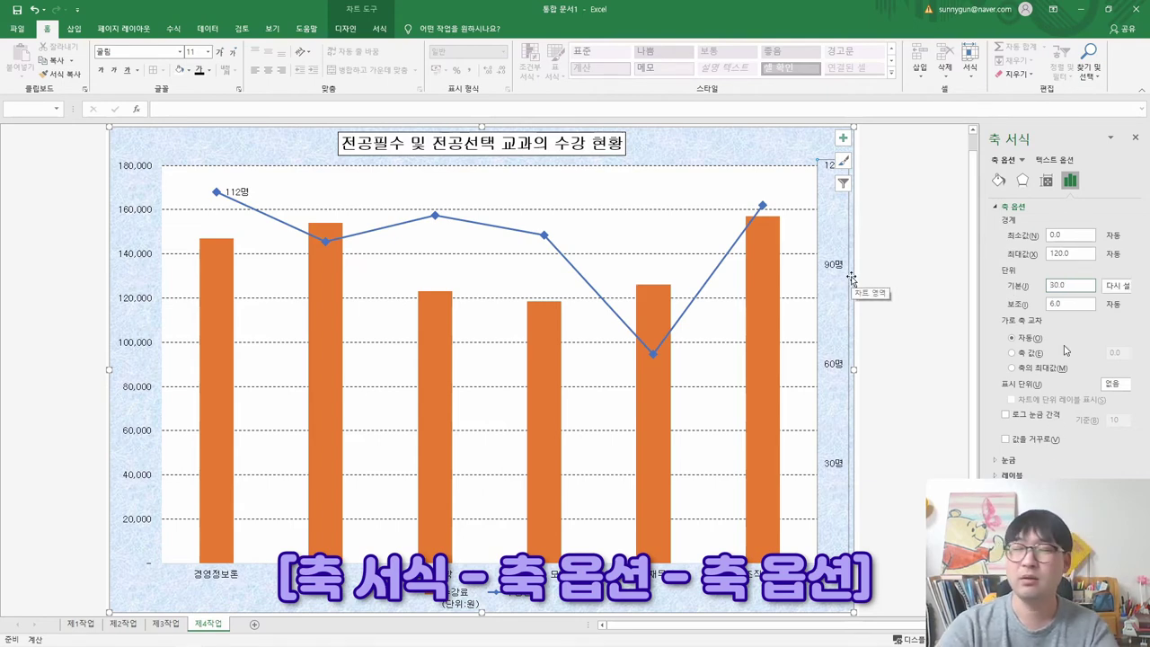
# Compare the secondary axis intervals and the axis lines of the Excel chart with the PDF's output sample.
pyautogui.hotkey('alt', 'Tab')
pyautogui.hotkey('alt', 'Tab')
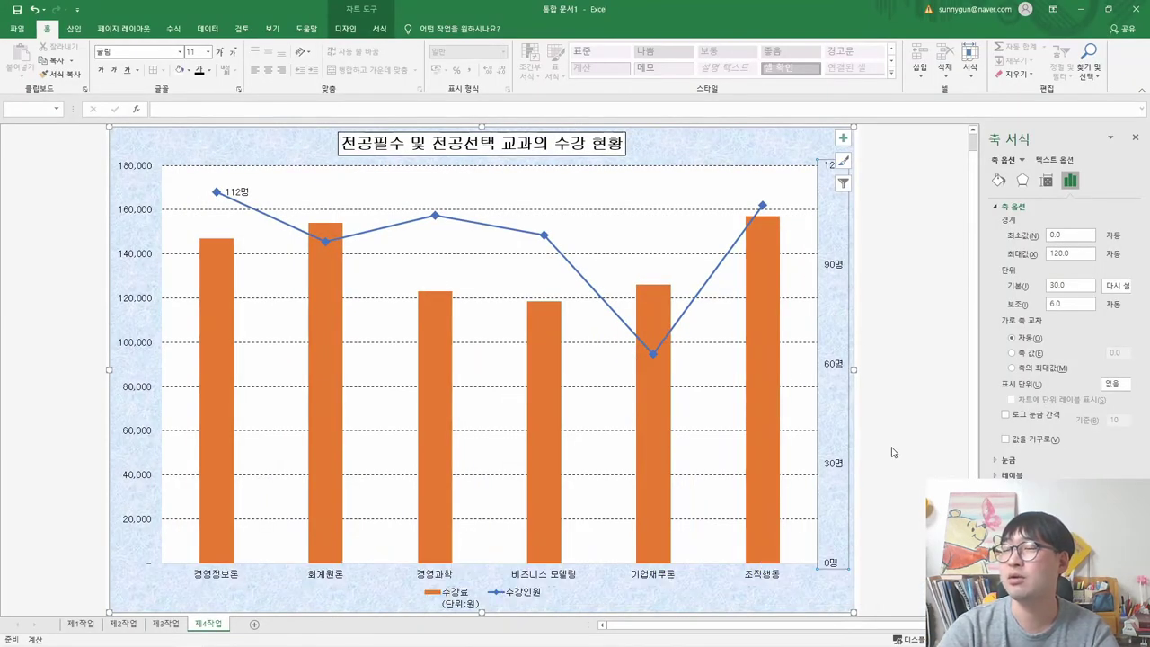
pyautogui.hotkey('alt', 'Tab')
pyautogui.hotkey('alt', 'Tab')
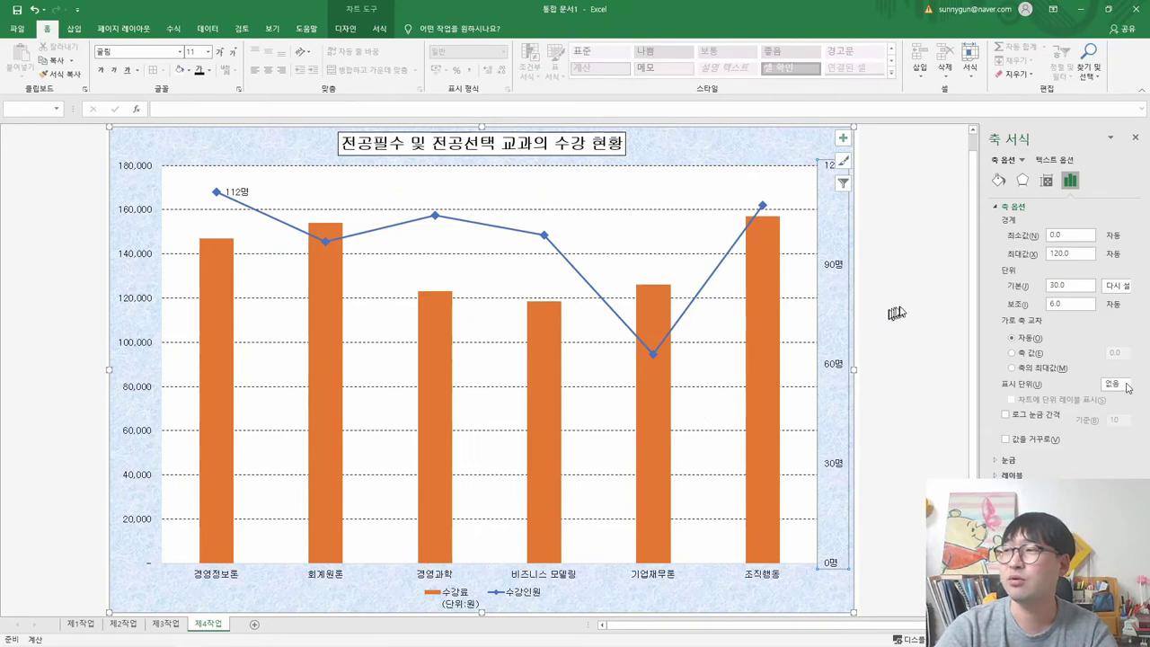
pyautogui.hotkey('alt', 'Tab')
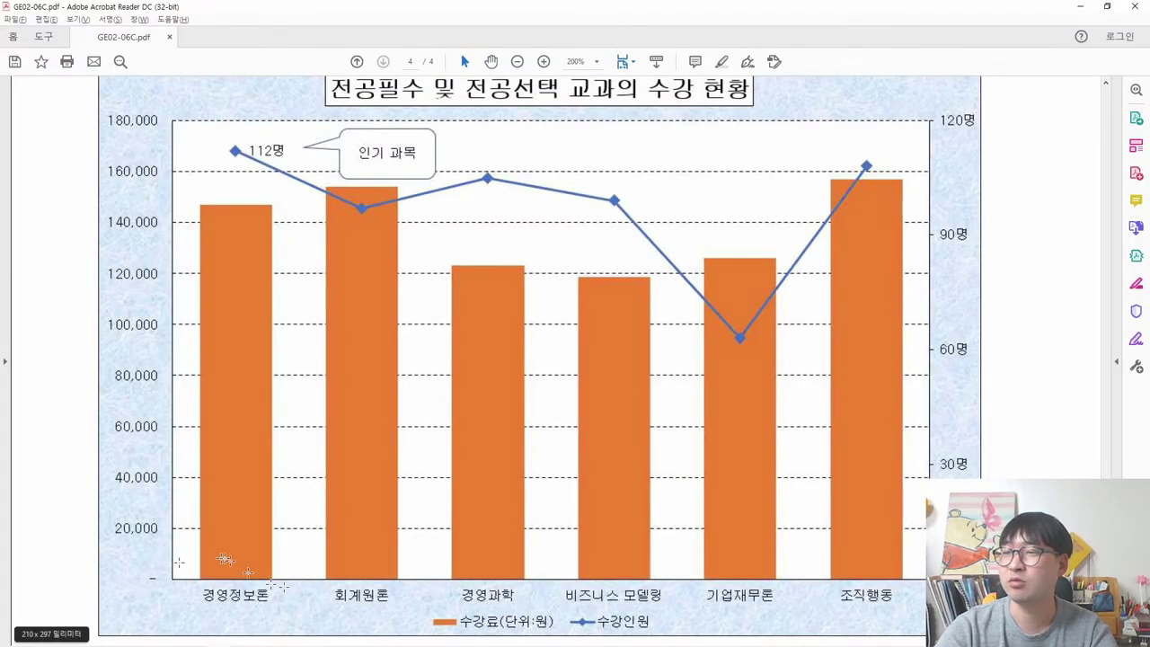
pyautogui.hotkey('alt', 'Tab')
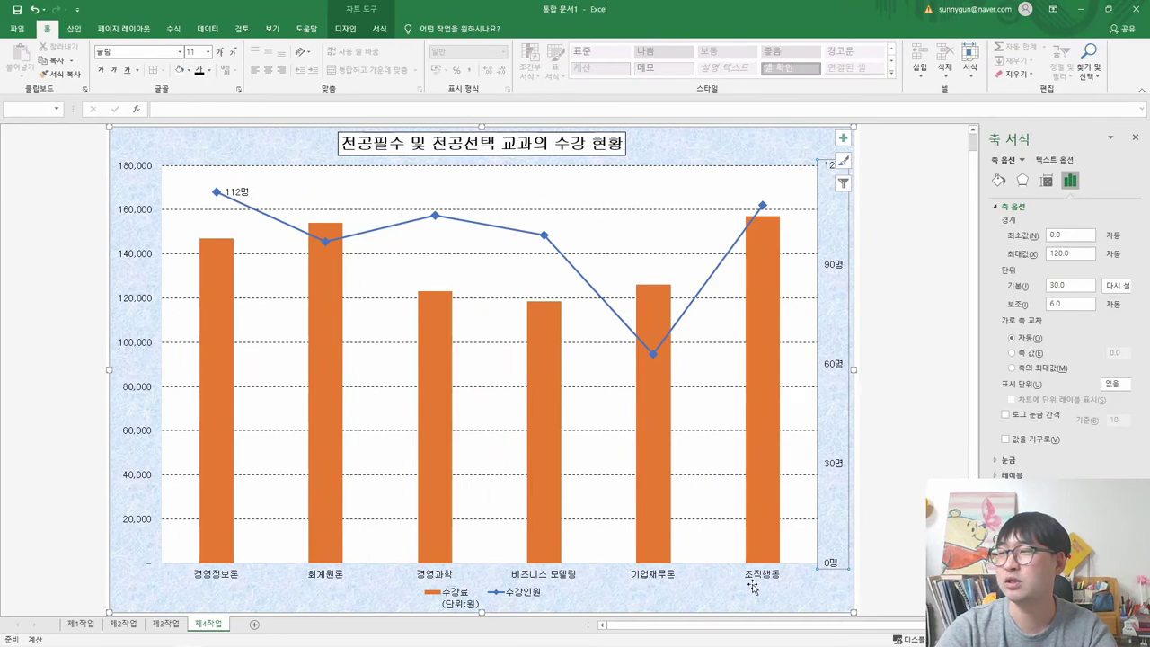
pyautogui.hotkey('alt', 'Tab')
pyautogui.hotkey('alt', 'Tab')
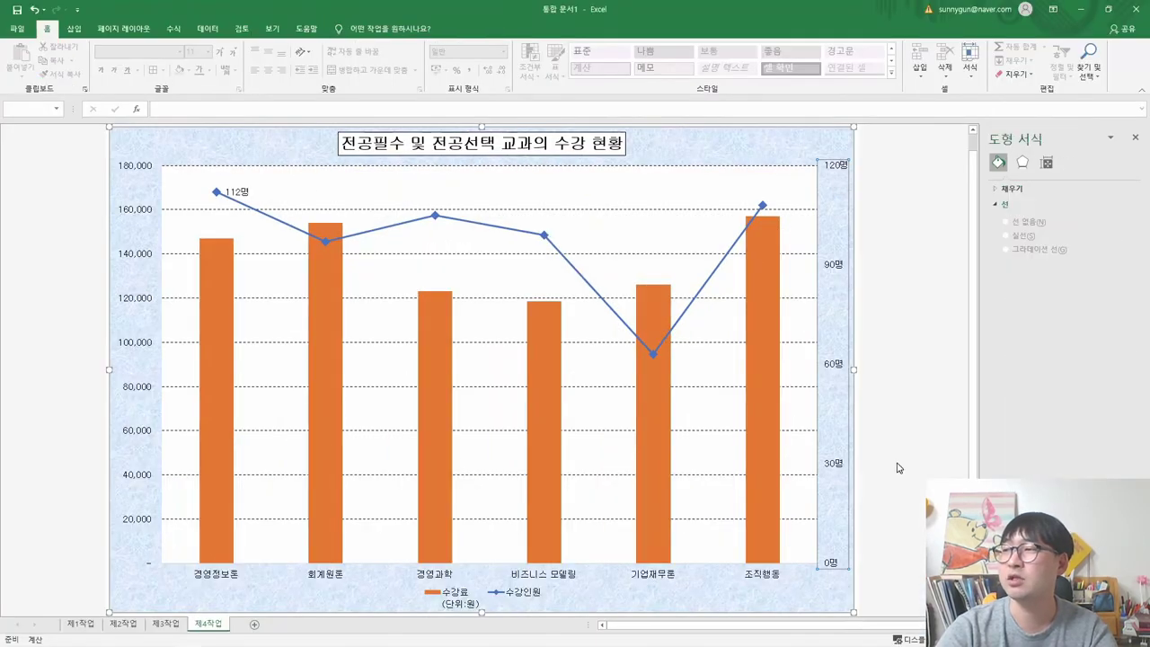
pyautogui.hotkey('alt', 'Tab')
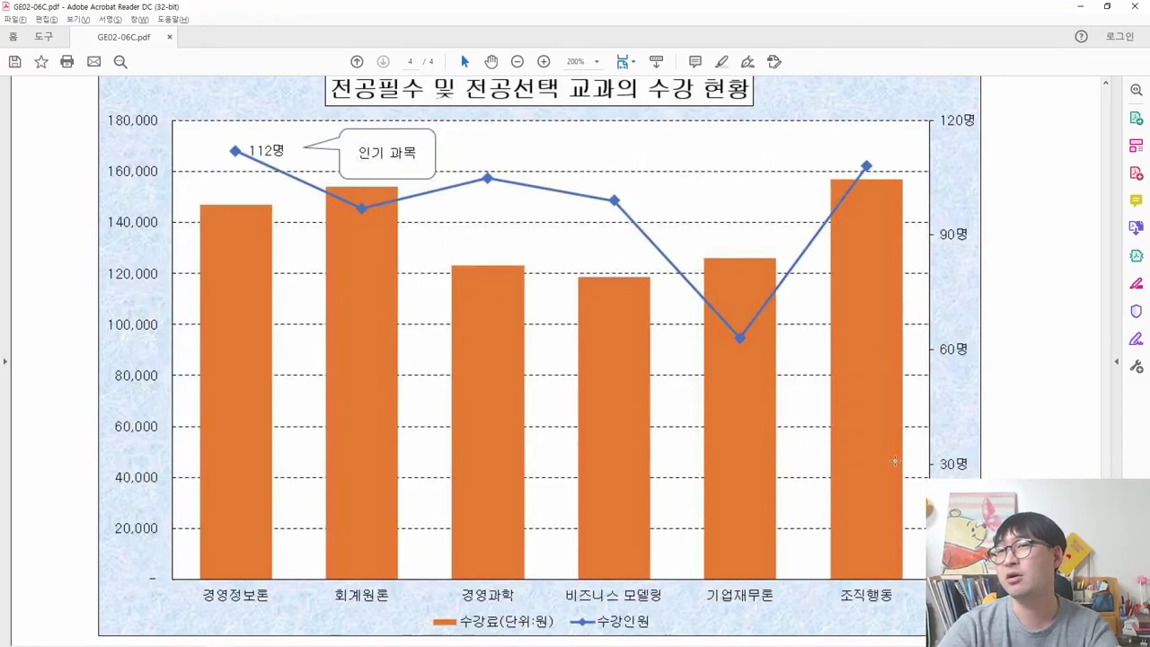
pyautogui.hotkey('alt', 'Tab')
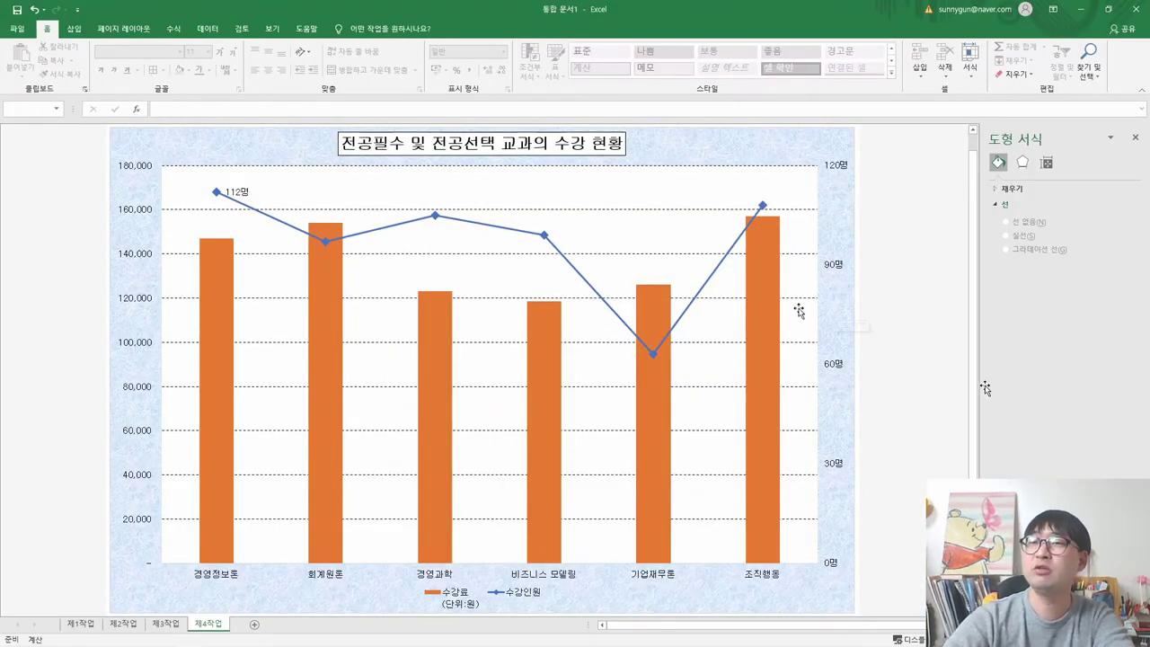
# Mark the primary, secondary and category axis lines in the PDF's output sample and compare them with the Excel chart.
pyautogui.hotkey('alt', 'Tab')
pyautogui.moveTo(162, 241); pyautogui.dragTo(178, 409)
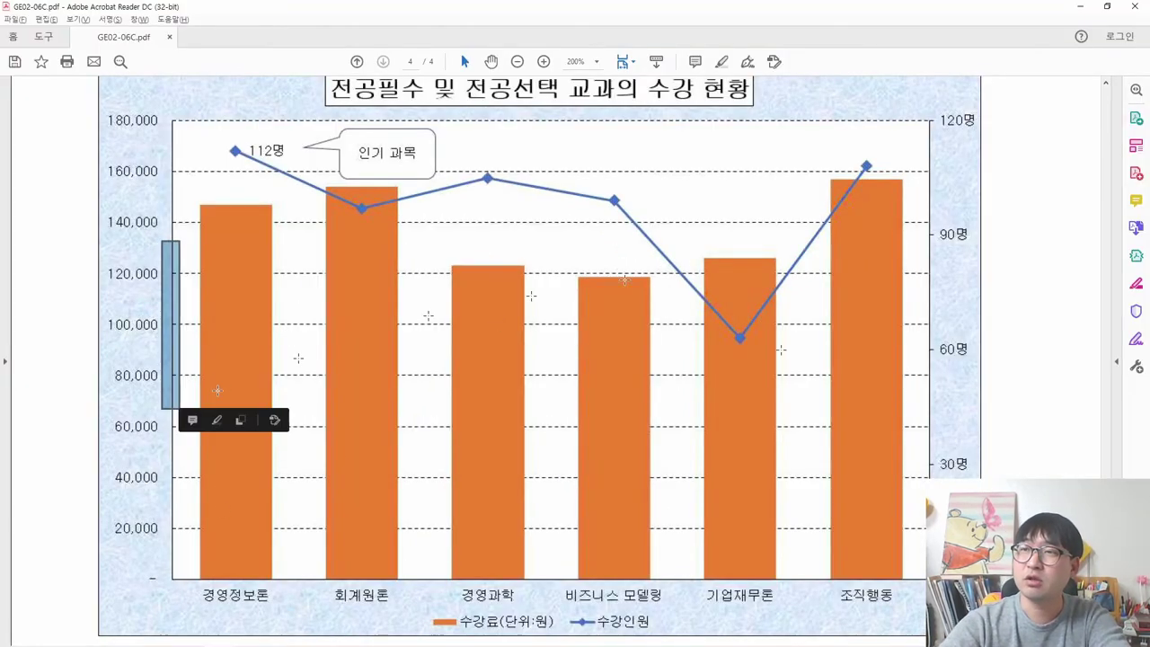
pyautogui.moveTo(930, 218); pyautogui.dragTo(958, 353)
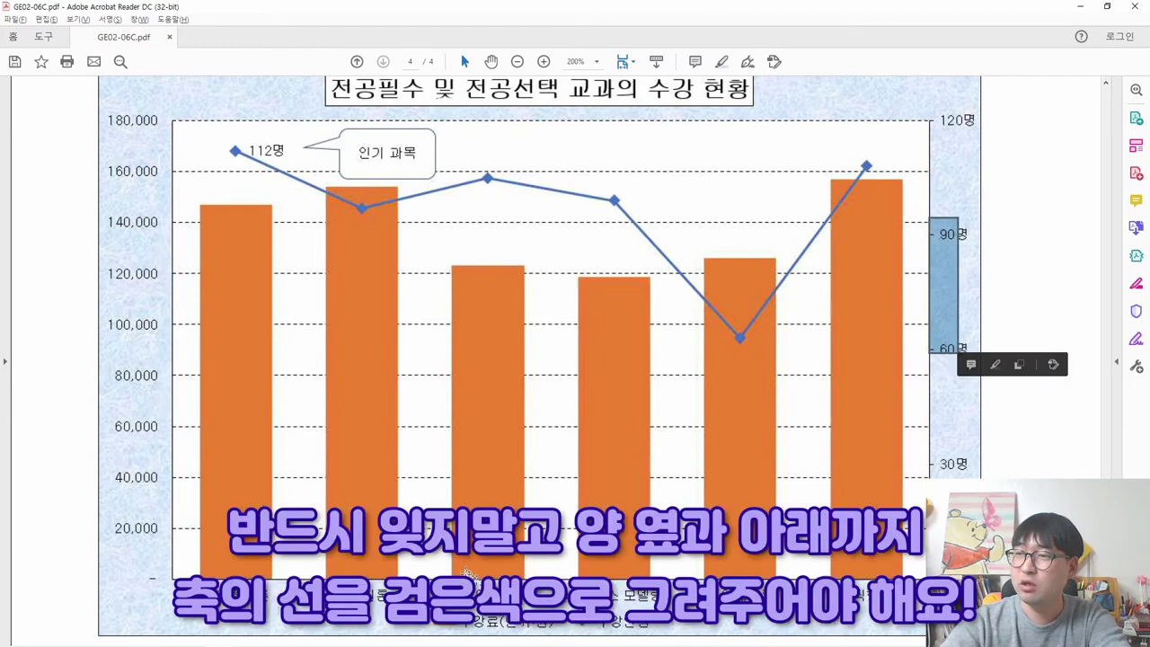
pyautogui.click(433, 571)
pyautogui.hotkey('alt', 'Tab')
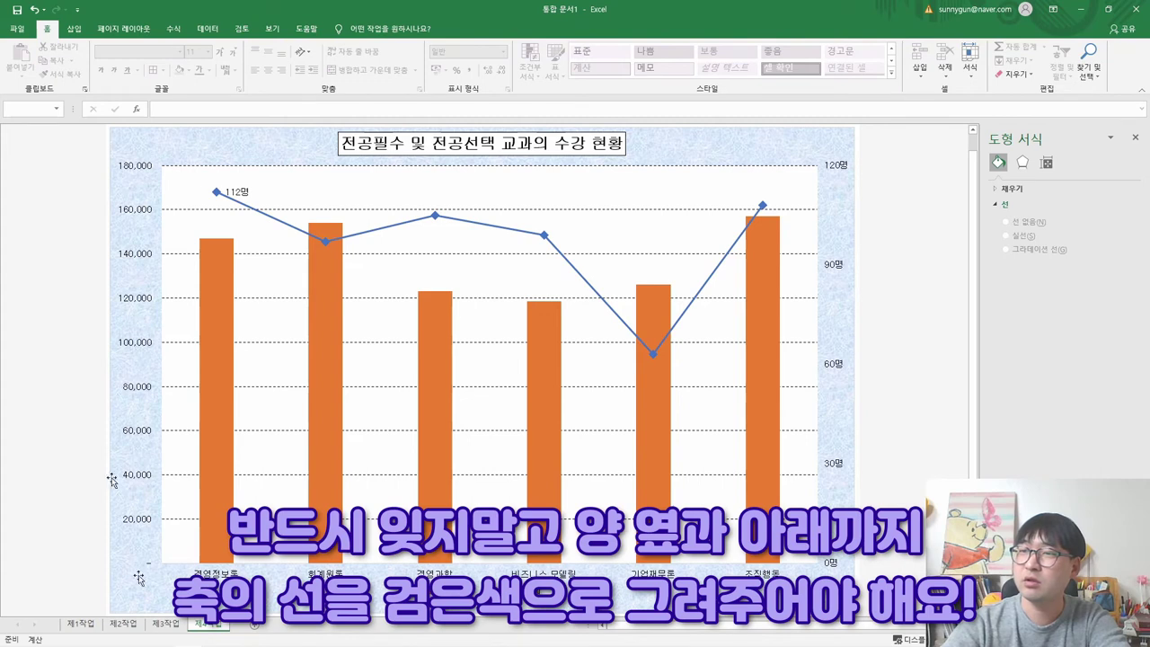
pyautogui.hotkey('alt', 'Tab')
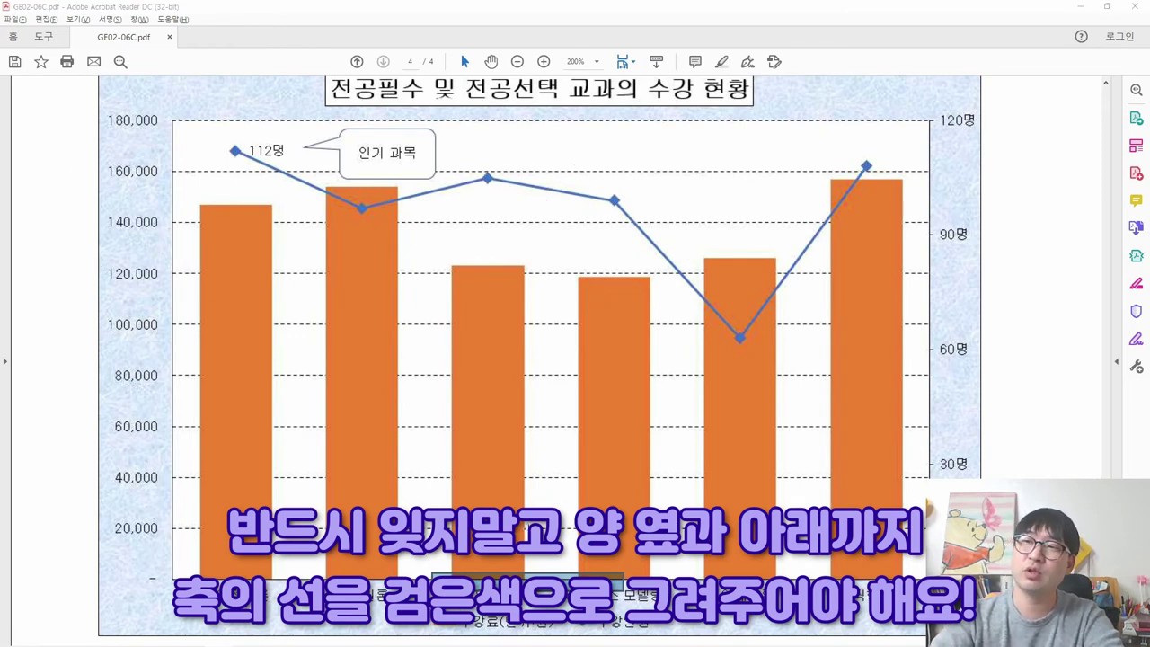
# Format the Excel chart's primary vertical axis line as a solid line (실선) in black.
pyautogui.hotkey('alt', 'Tab')
pyautogui.click(133, 218)
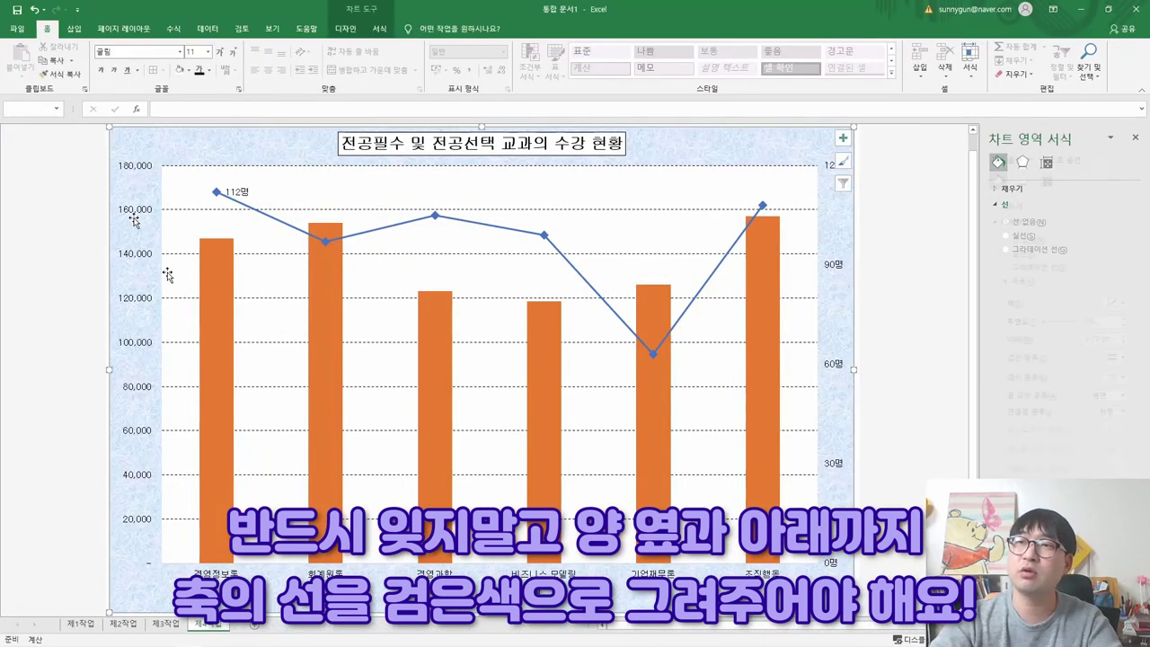
pyautogui.click(133, 218)
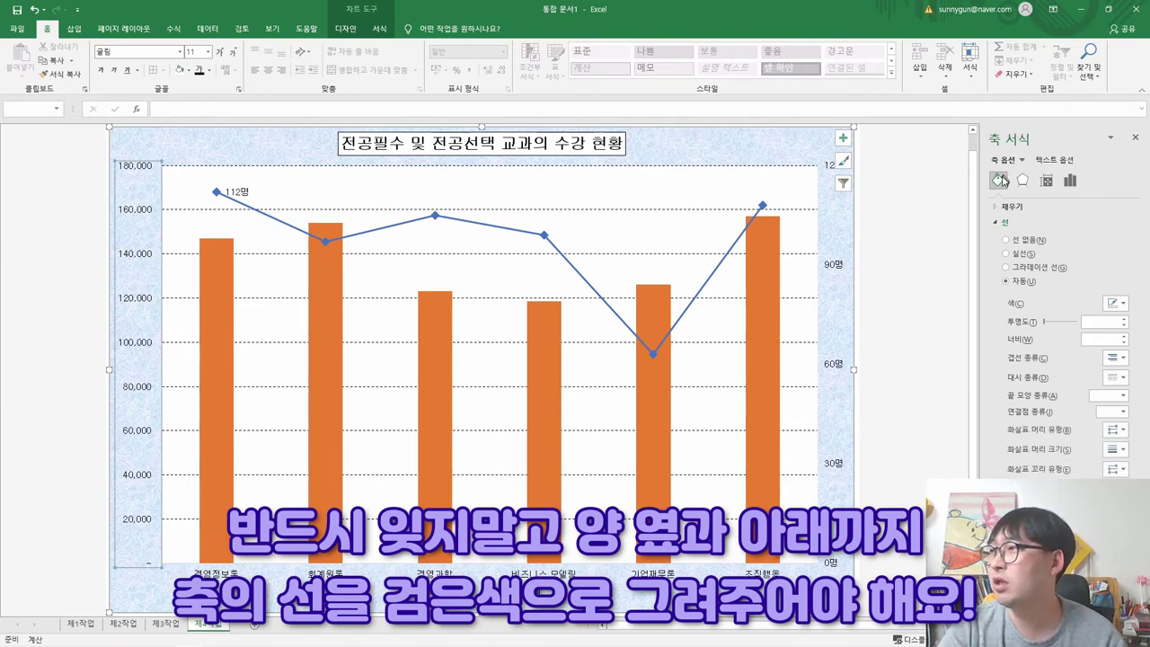
pyautogui.click(1012, 255)
pyautogui.click(1115, 304)
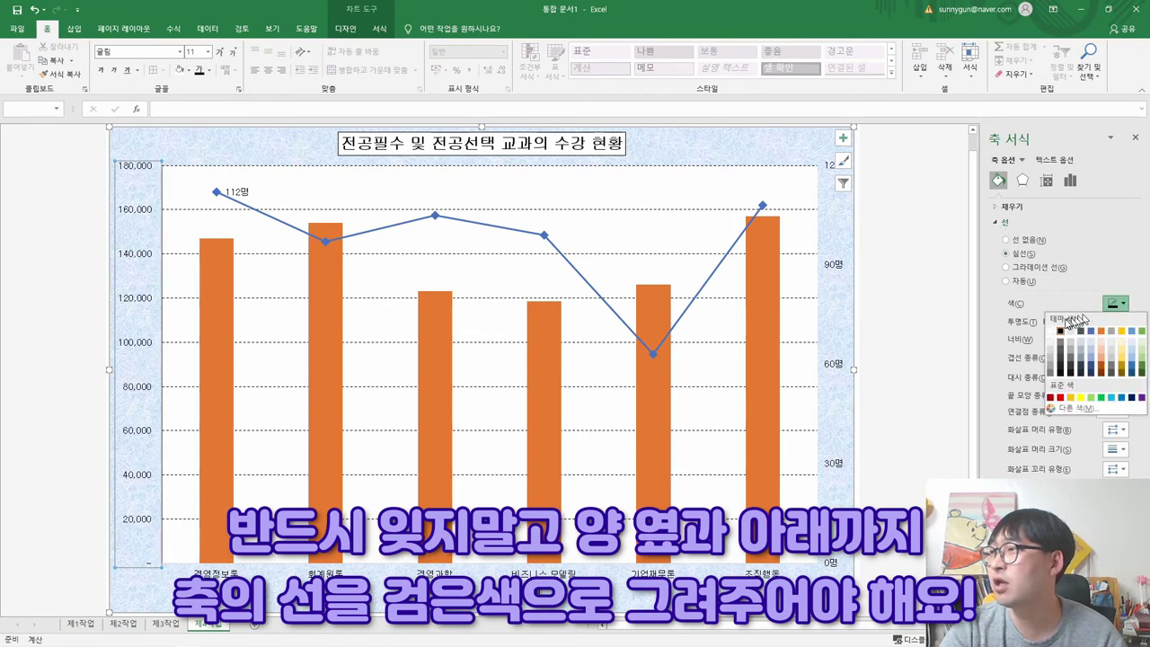
pyautogui.click(1061, 333)
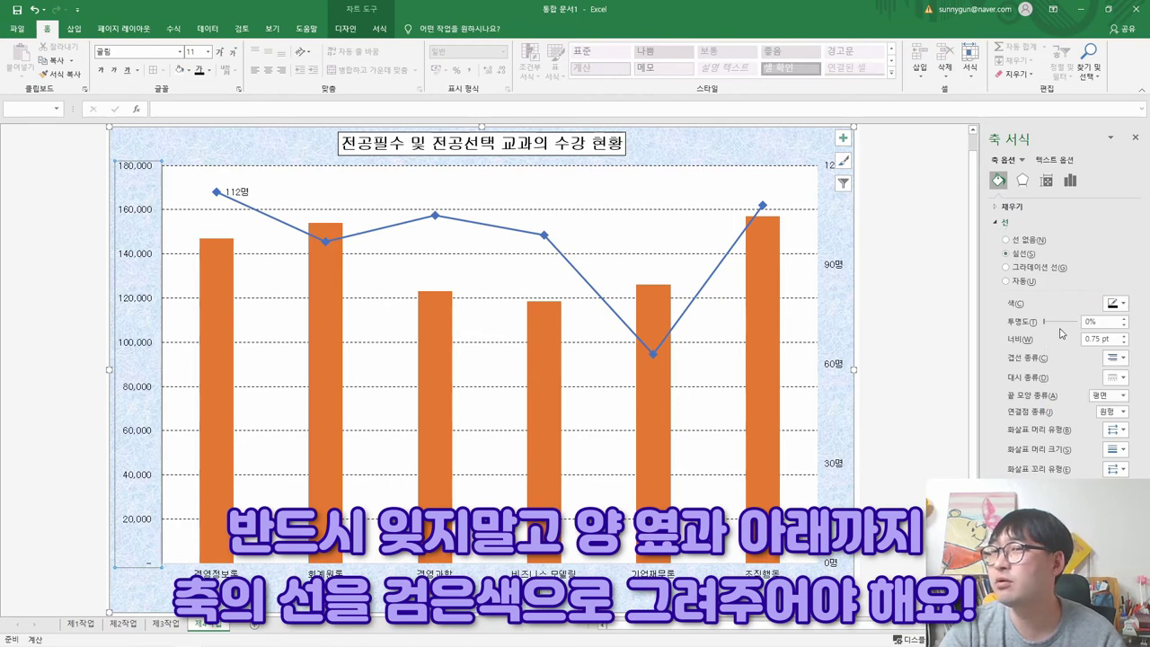
pyautogui.click(53, 294)
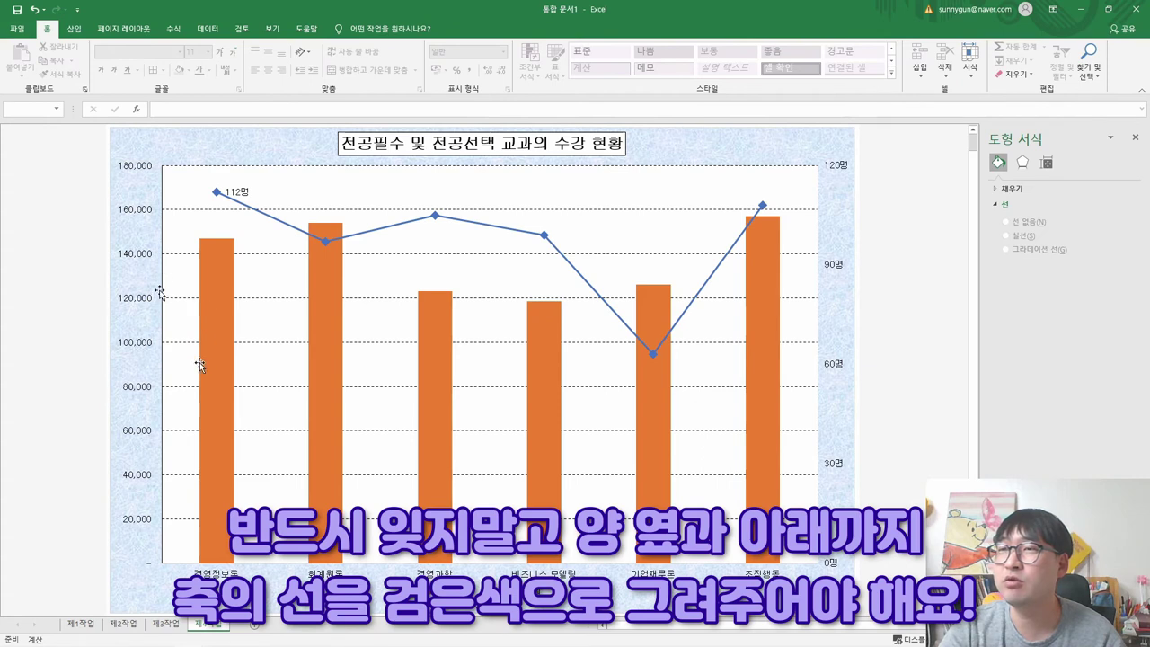
# Format the chart's secondary vertical axis line as a solid line (실선) in black.
pyautogui.click(839, 267)
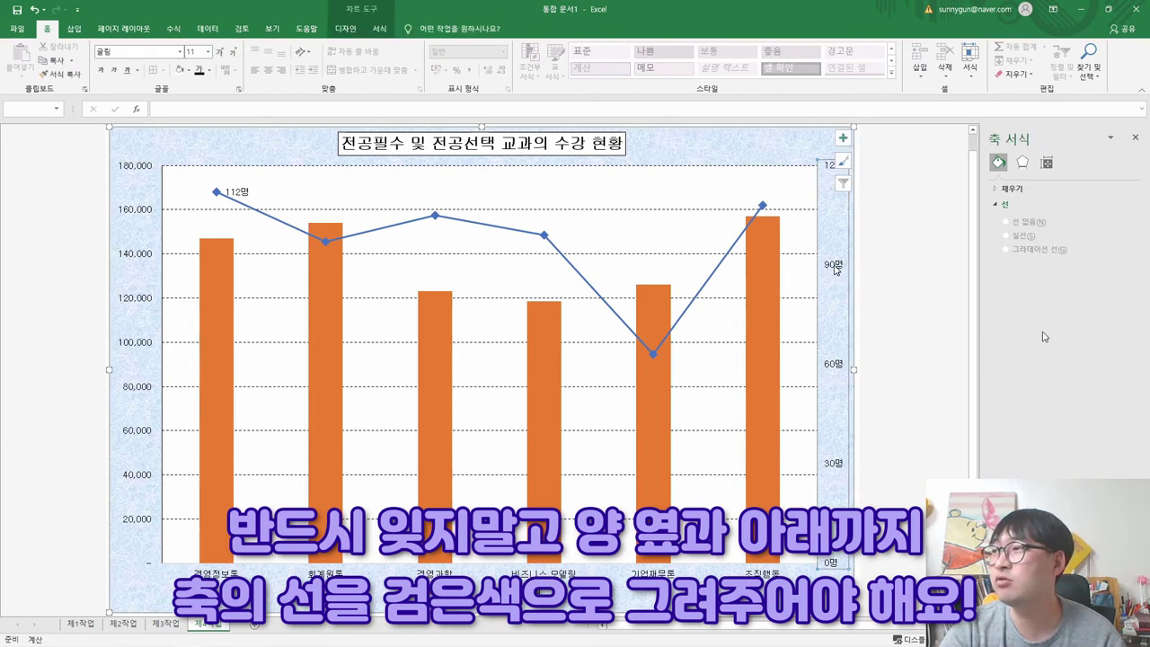
pyautogui.click(997, 180)
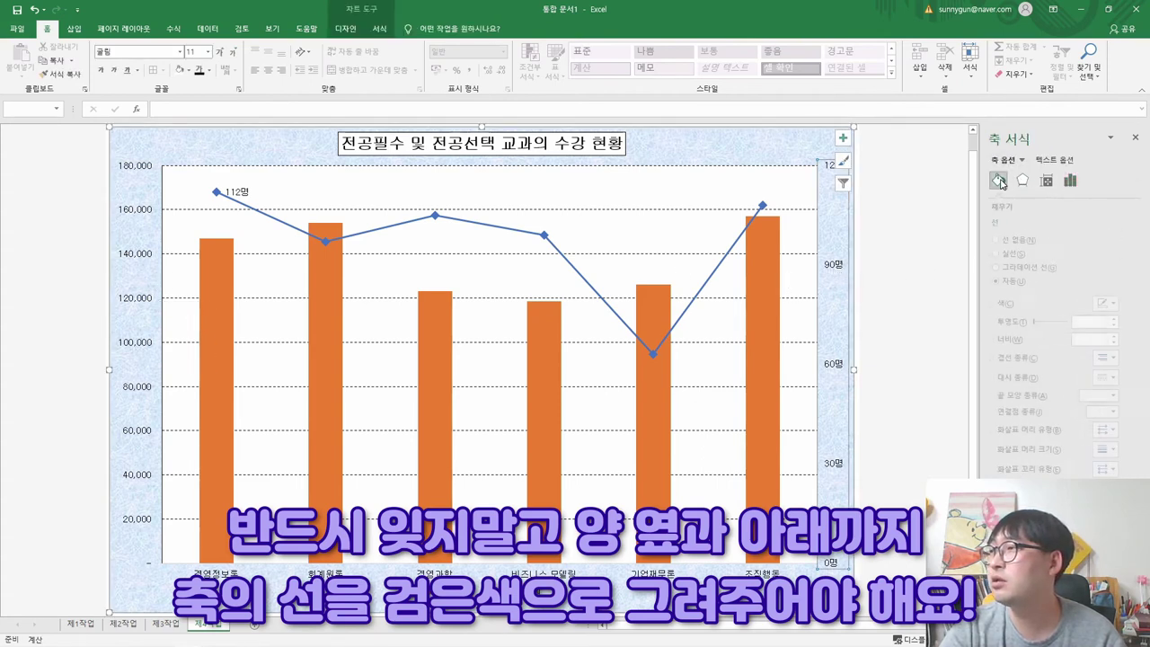
pyautogui.click(1016, 253)
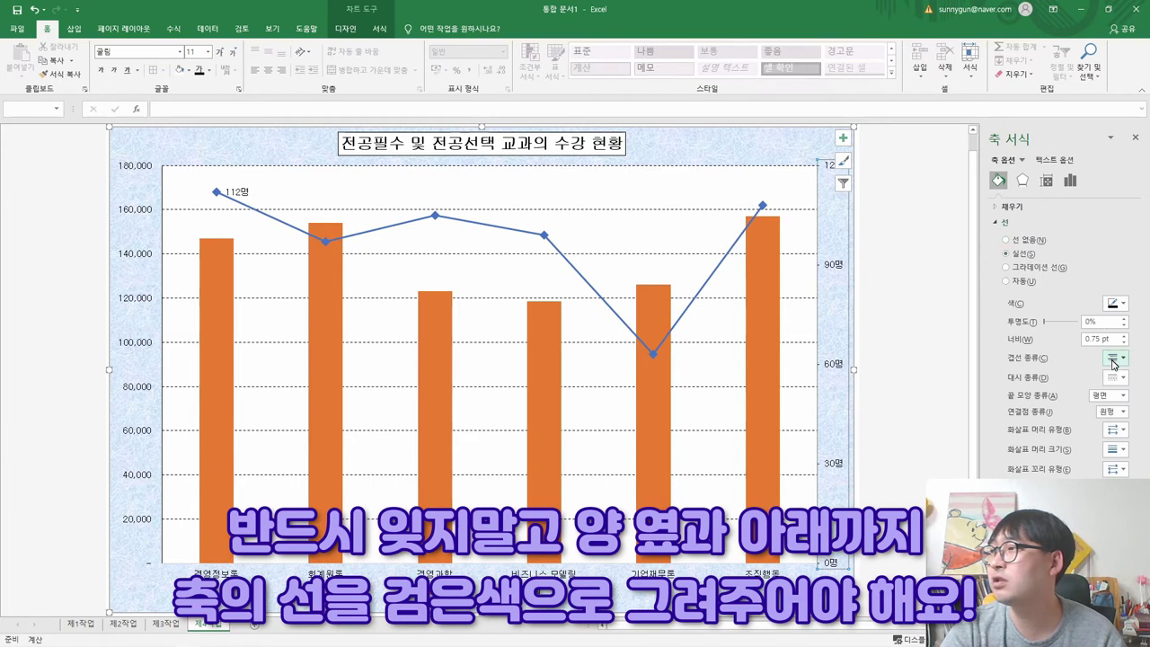
pyautogui.click(1114, 303)
pyautogui.click(1064, 336)
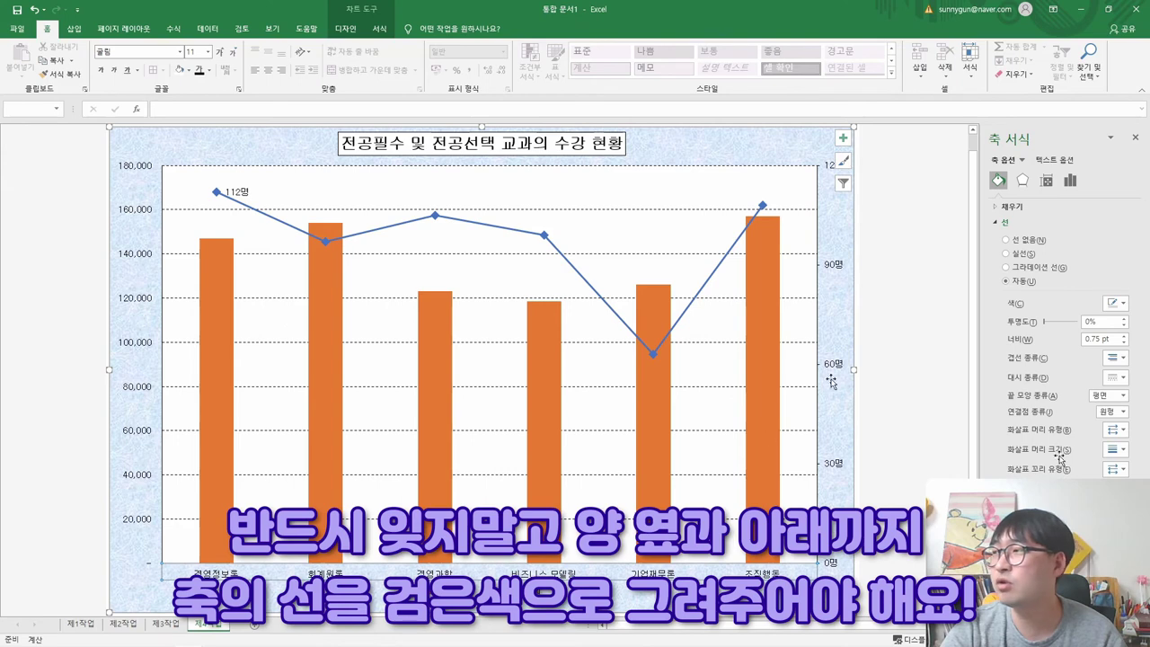
# Format the chart's horizontal category axis line as a solid line (실선) in black.
pyautogui.click(1114, 303)
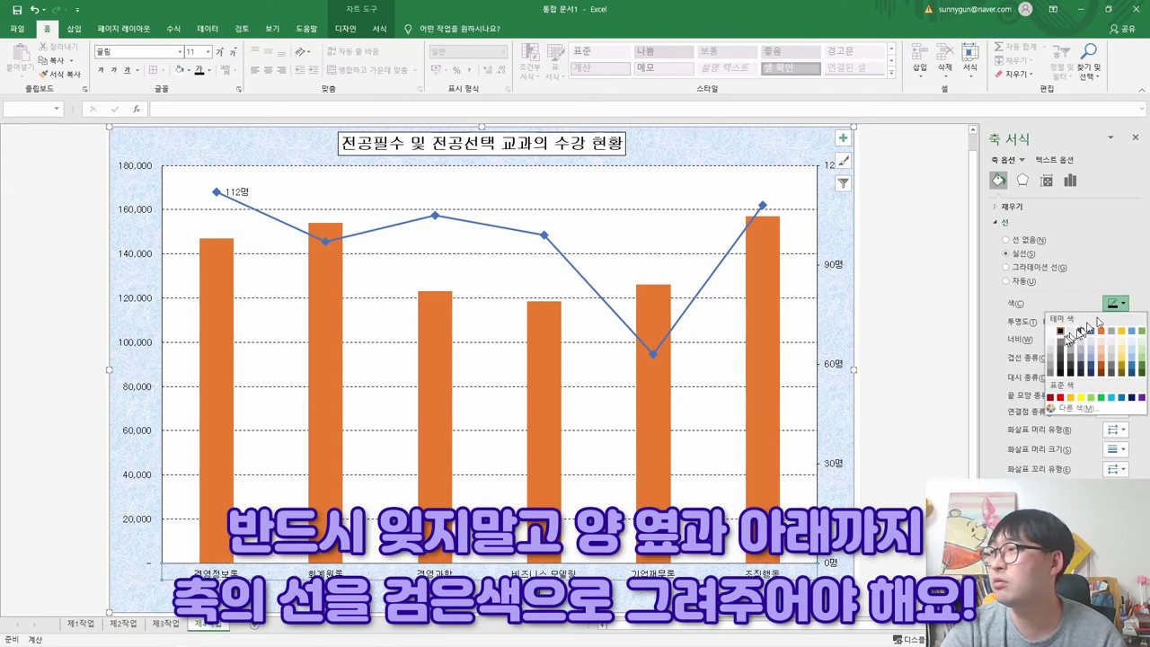
pyautogui.click(1058, 332)
pyautogui.click(916, 341)
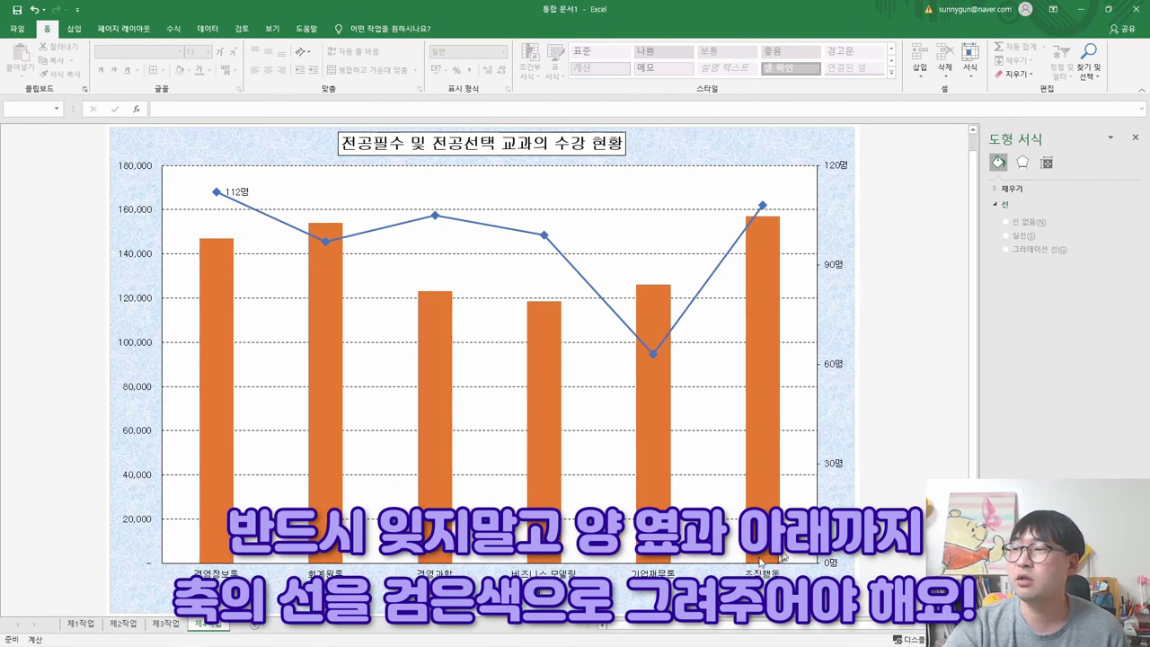
# Strike through the 축 line of condition (7) in the exam PDF.
pyautogui.hotkey('alt', 'Tab')
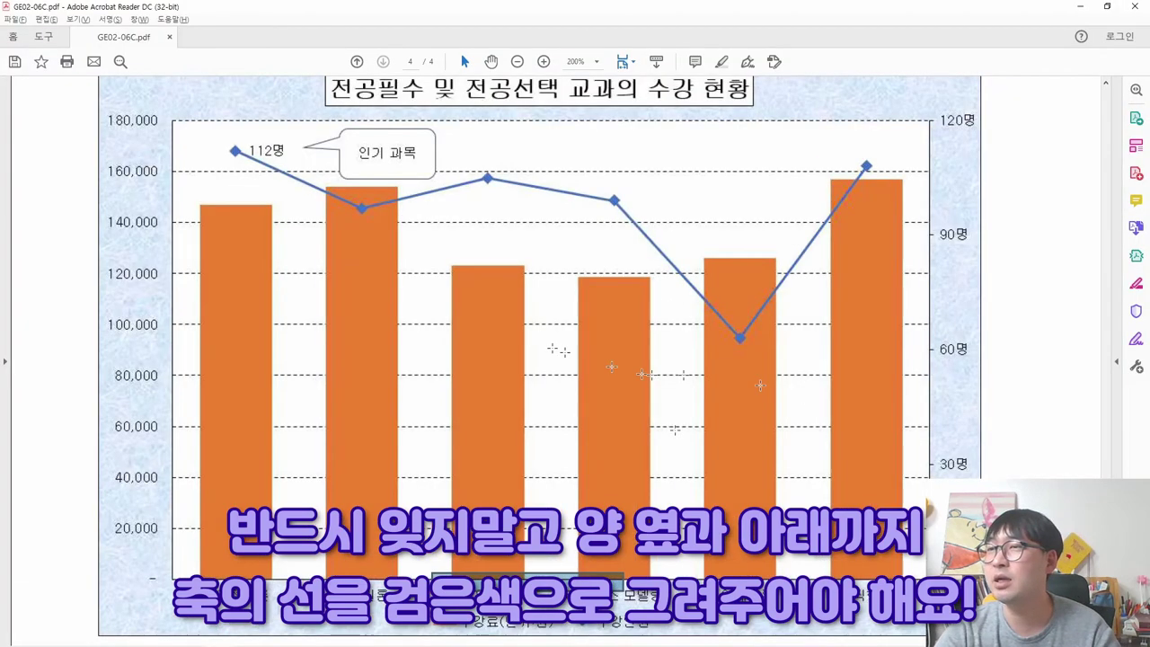
pyautogui.scroll(3, 534, 342)
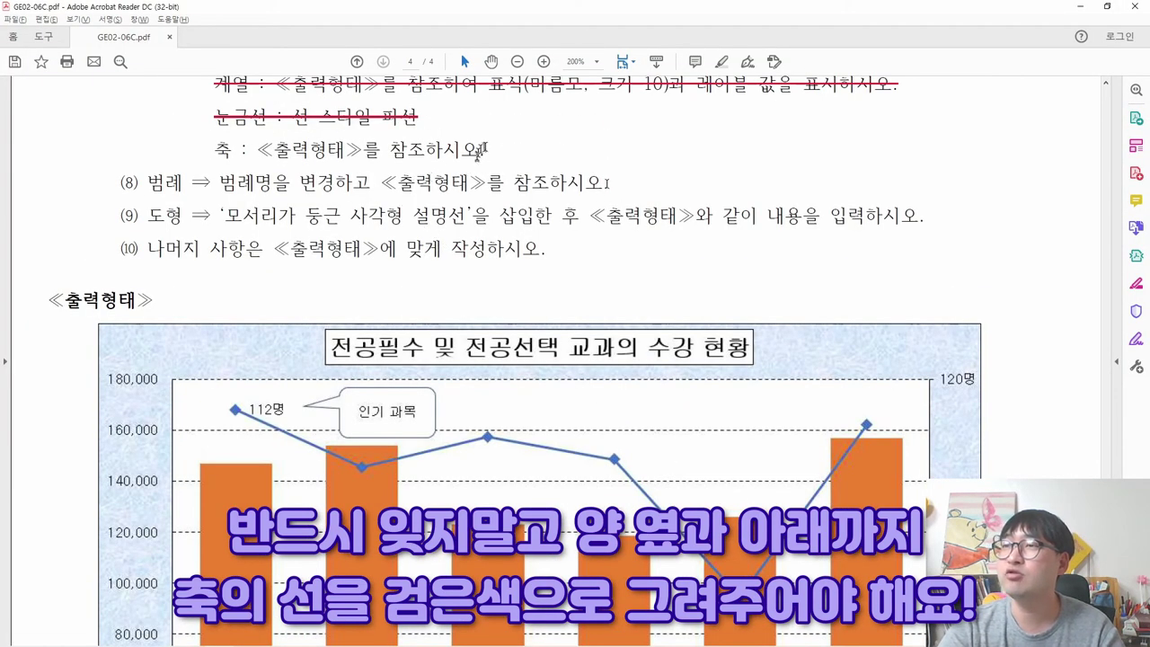
pyautogui.moveTo(485, 149)
pyautogui.mouseDown()
pyautogui.moveTo(248, 149)
pyautogui.moveTo(486, 150)
pyautogui.mouseUp()
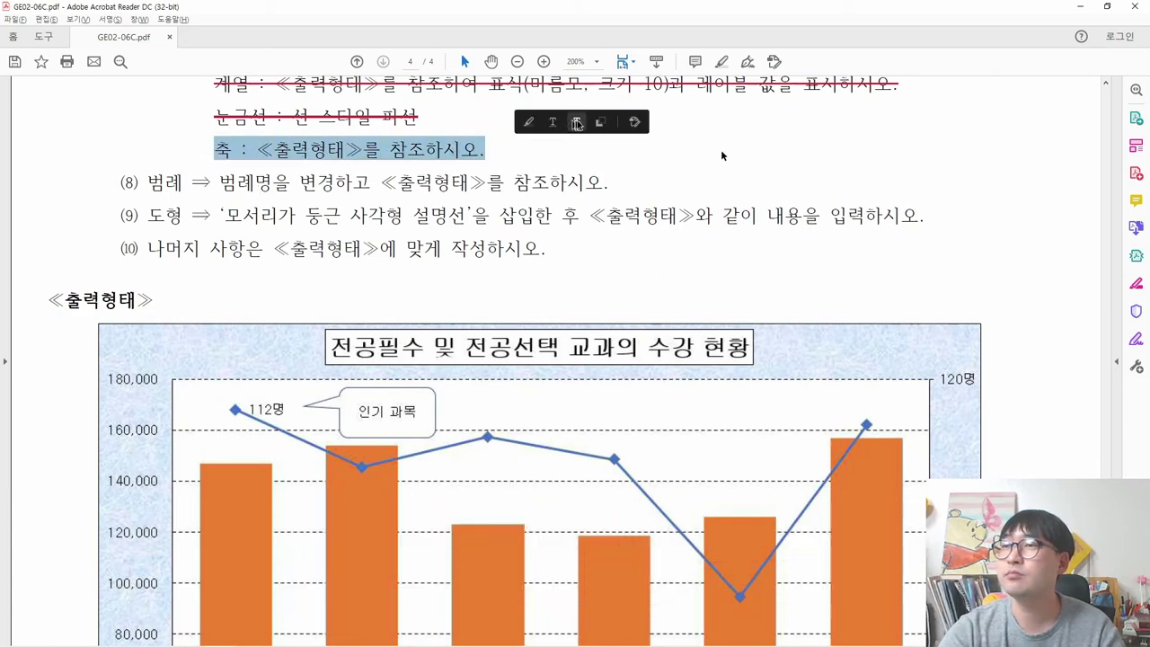
pyautogui.click(577, 122)
# Read condition (8) on the legend (범례) and mark the legend in the PDF's output sample.
pyautogui.moveTo(120, 182); pyautogui.dragTo(612, 184)
pyautogui.scroll(-5, 461, 231)
pyautogui.scroll(-4, 435, 239)
pyautogui.moveTo(422, 472); pyautogui.dragTo(668, 496)
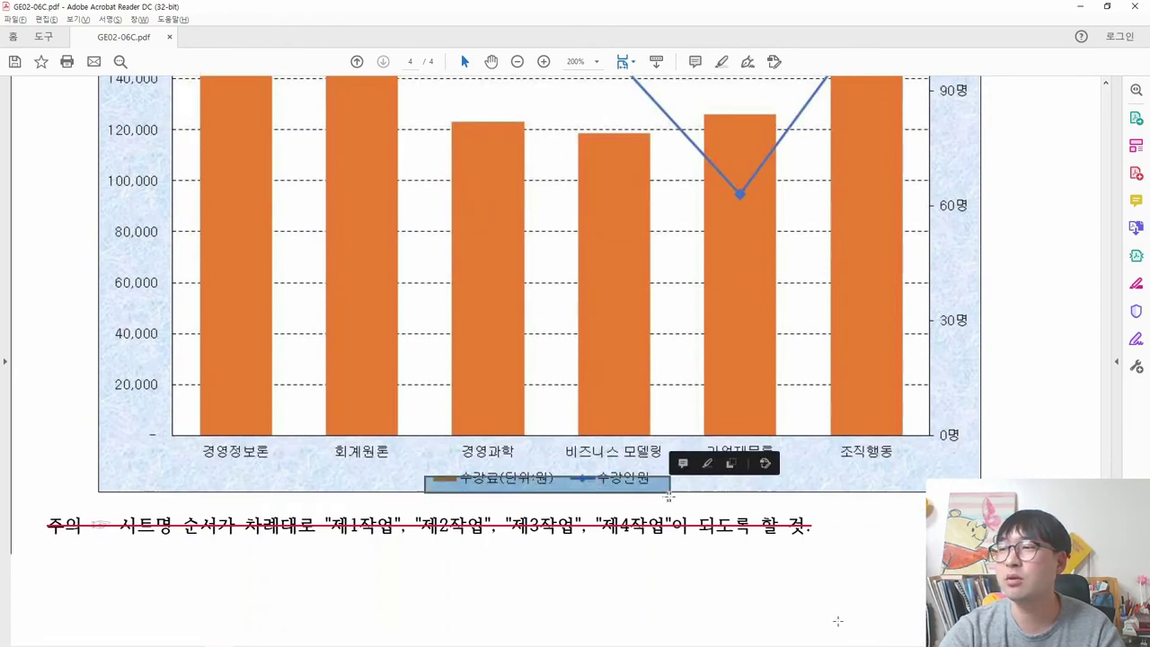
# Compare the chart's legend with the legend in the exam PDF's output sample.
pyautogui.hotkey('alt', 'Tab')
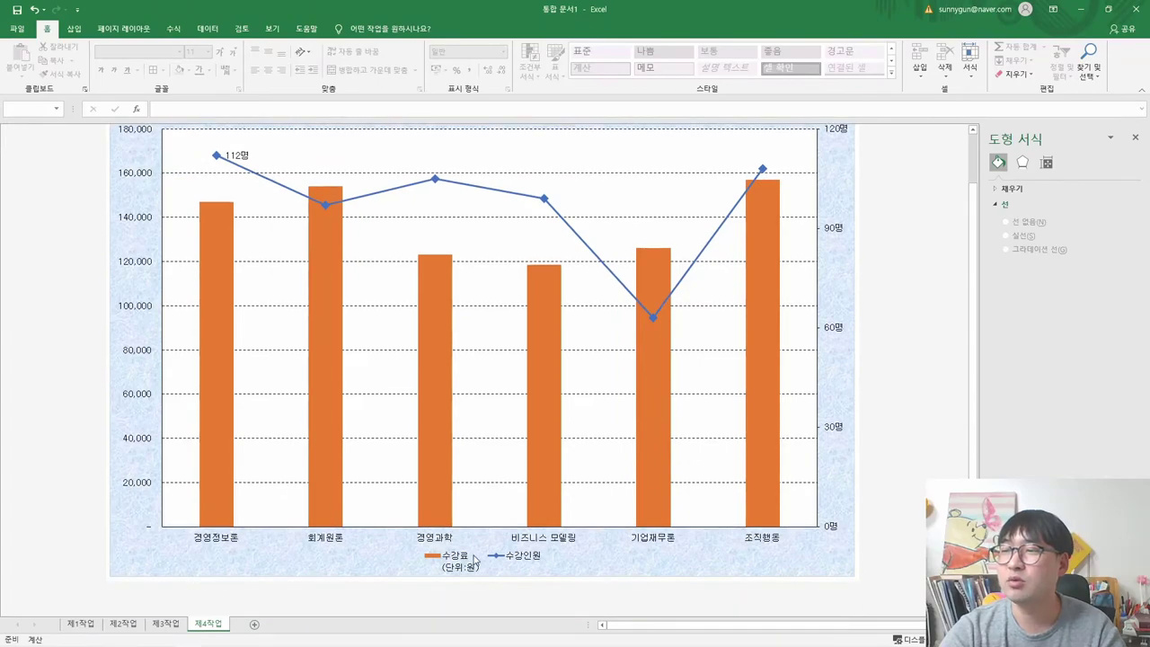
pyautogui.hotkey('alt', 'Tab')
pyautogui.hotkey('alt', 'Tab')
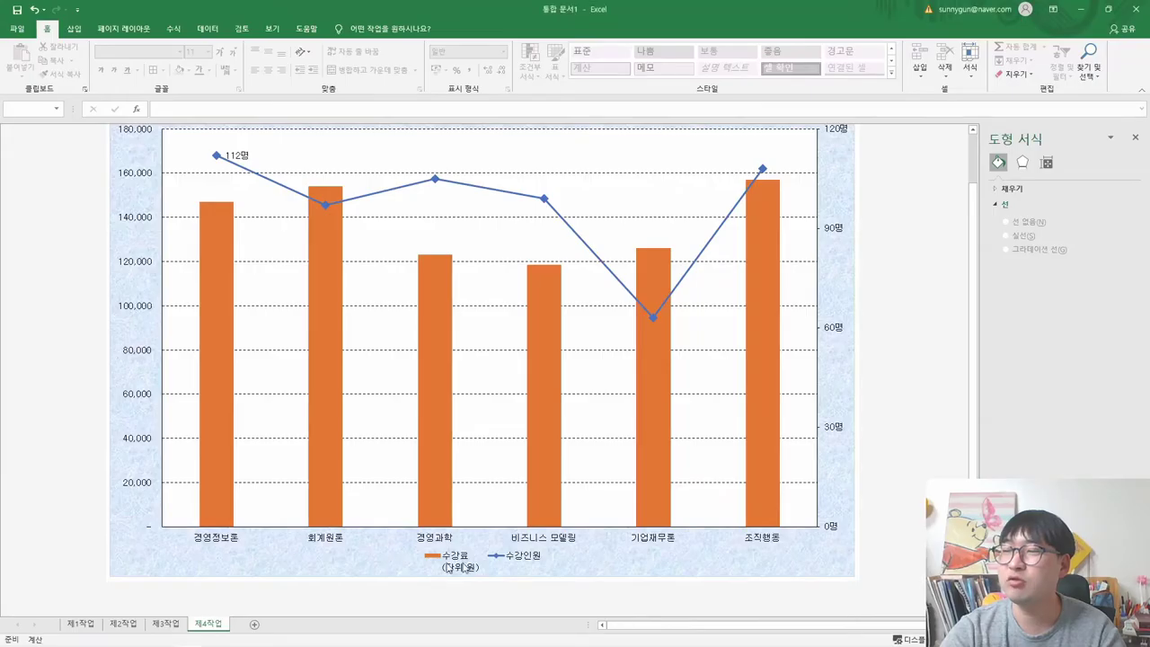
pyautogui.hotkey('alt', 'Tab')
pyautogui.click(552, 590)
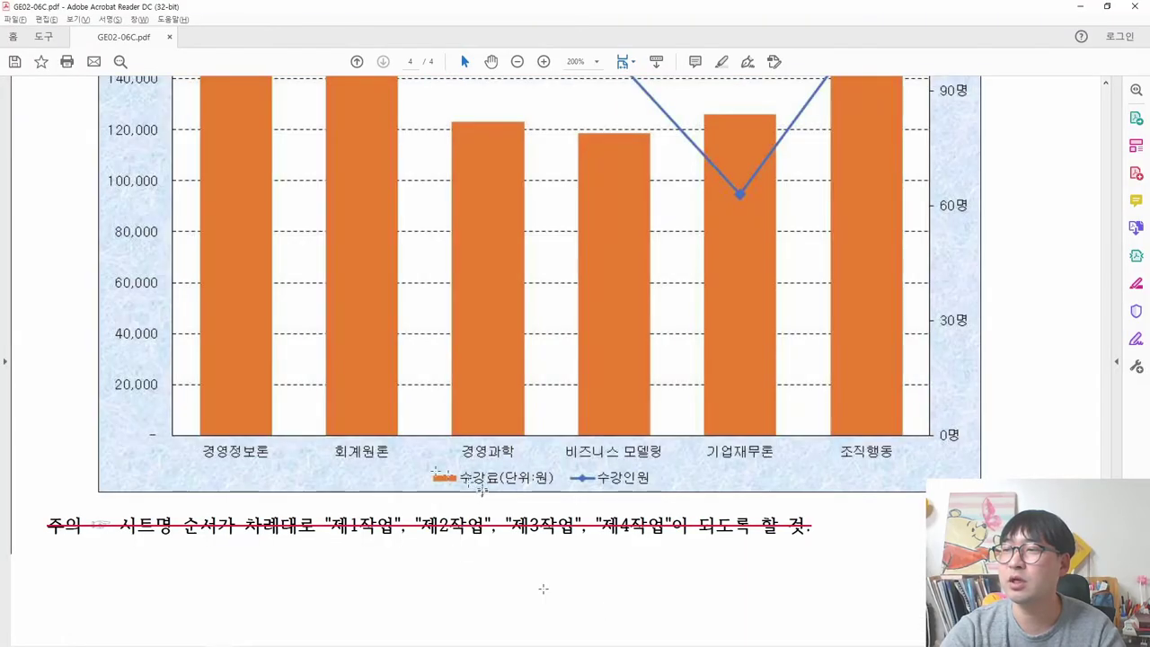
pyautogui.hotkey('alt', 'Tab')
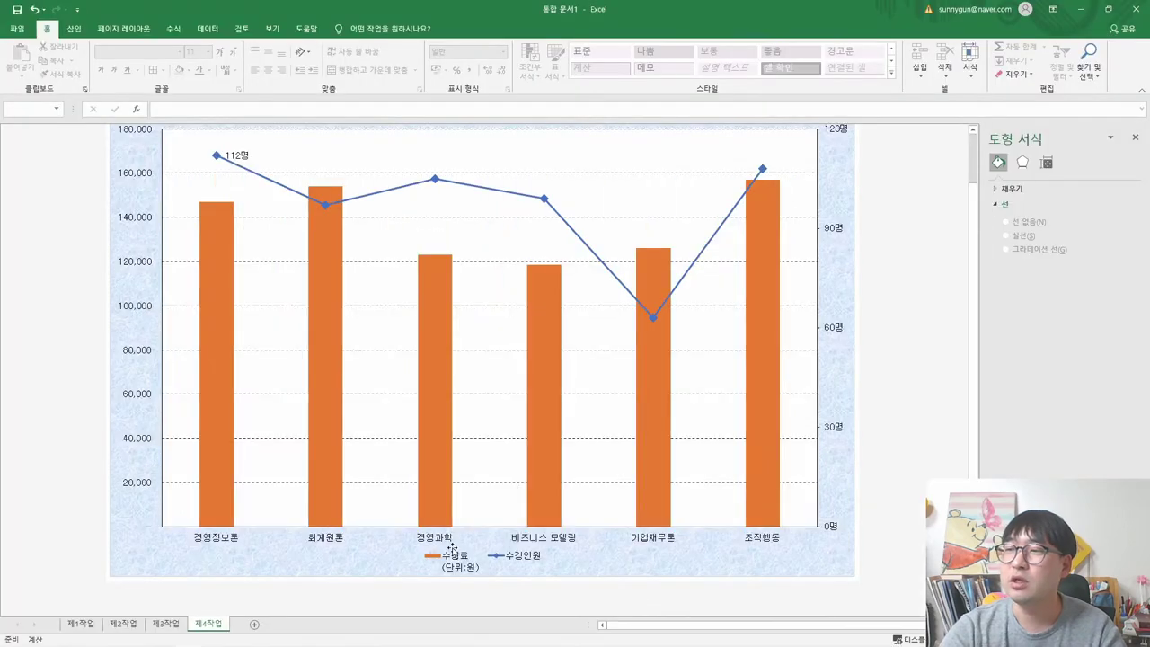
# Rename the tuition fee series in the chart's data source as 수강료(단위:원) on a single line.
pyautogui.click(451, 561)
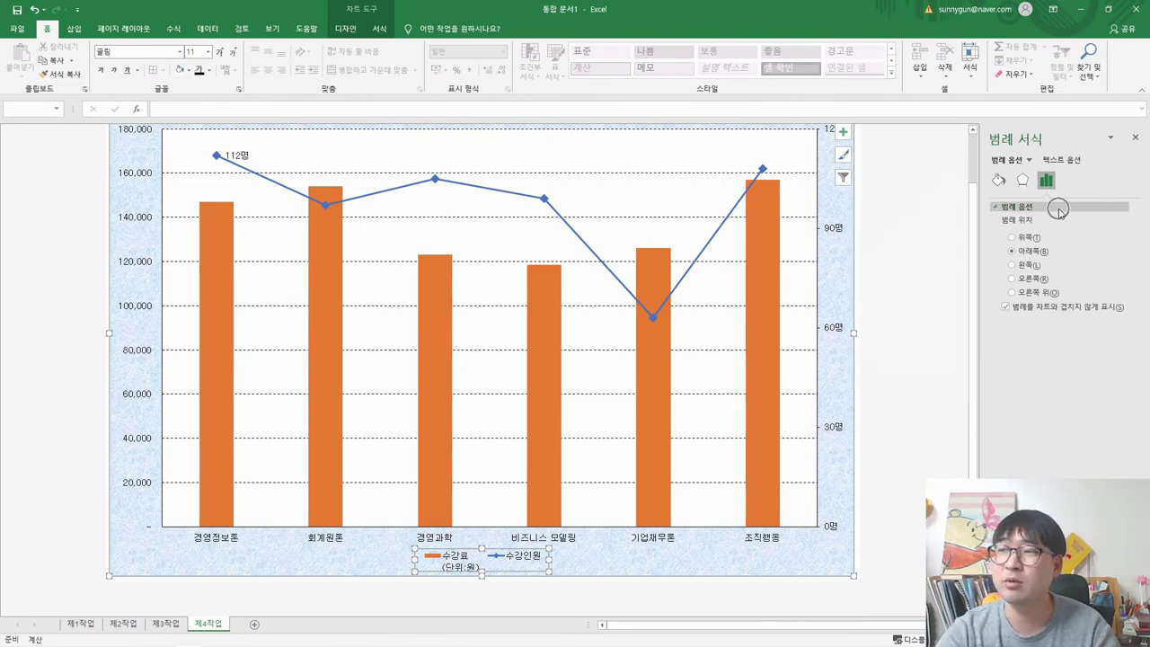
pyautogui.click(842, 154)
pyautogui.rightClick(437, 558)
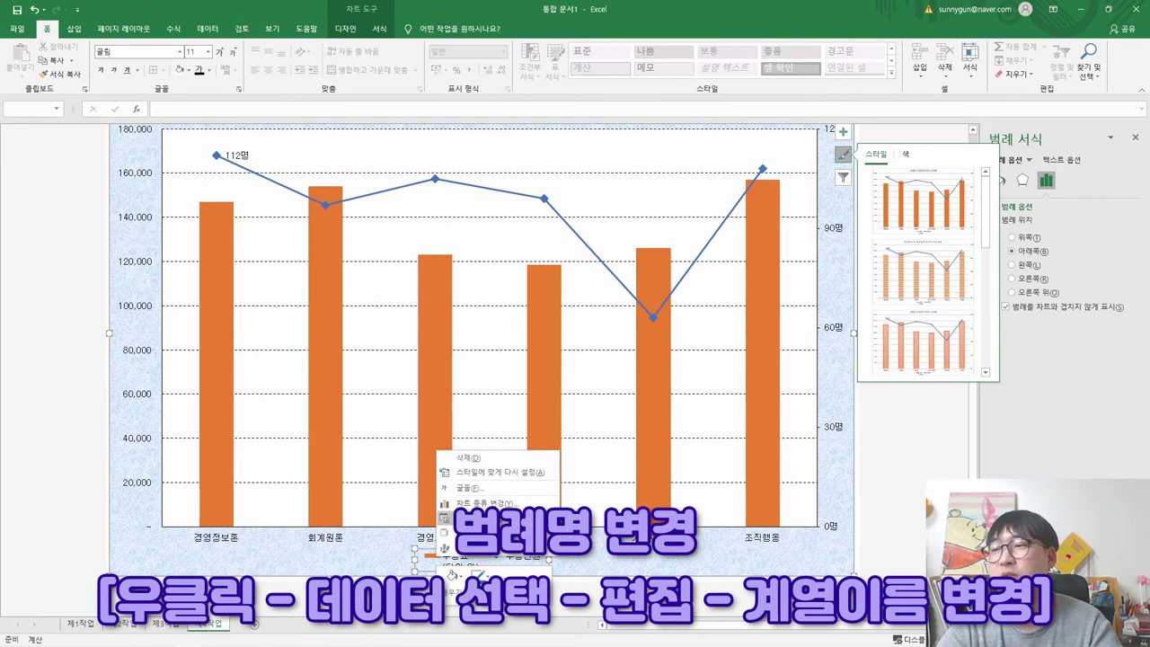
pyautogui.click(476, 518)
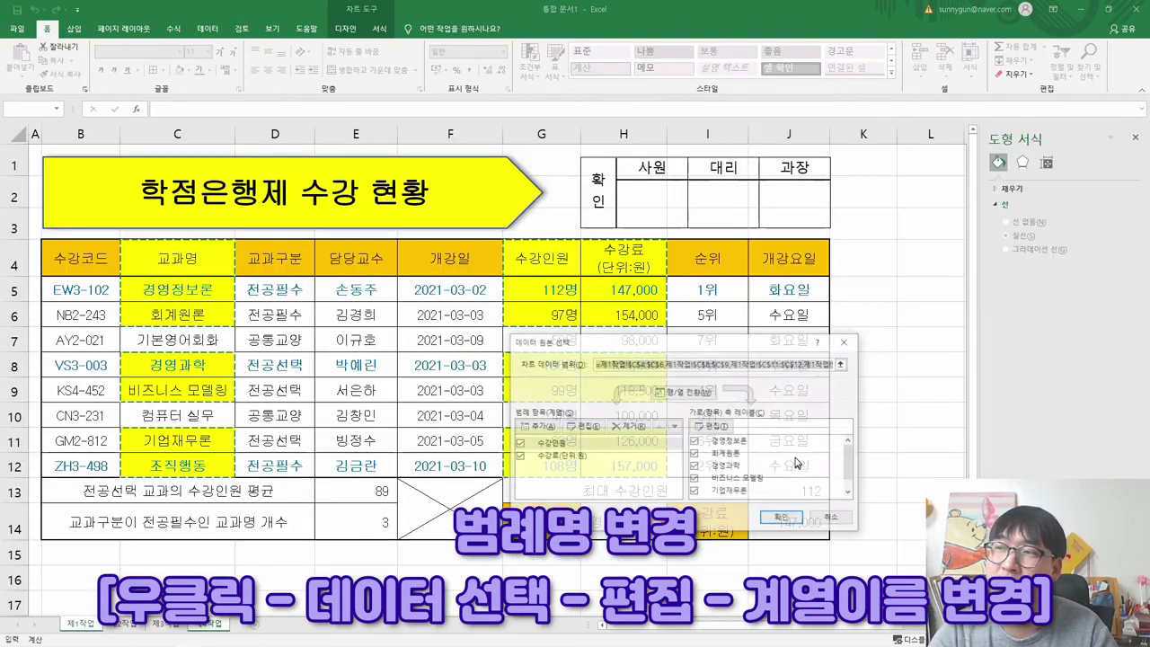
pyautogui.moveTo(661, 346); pyautogui.dragTo(466, 278)
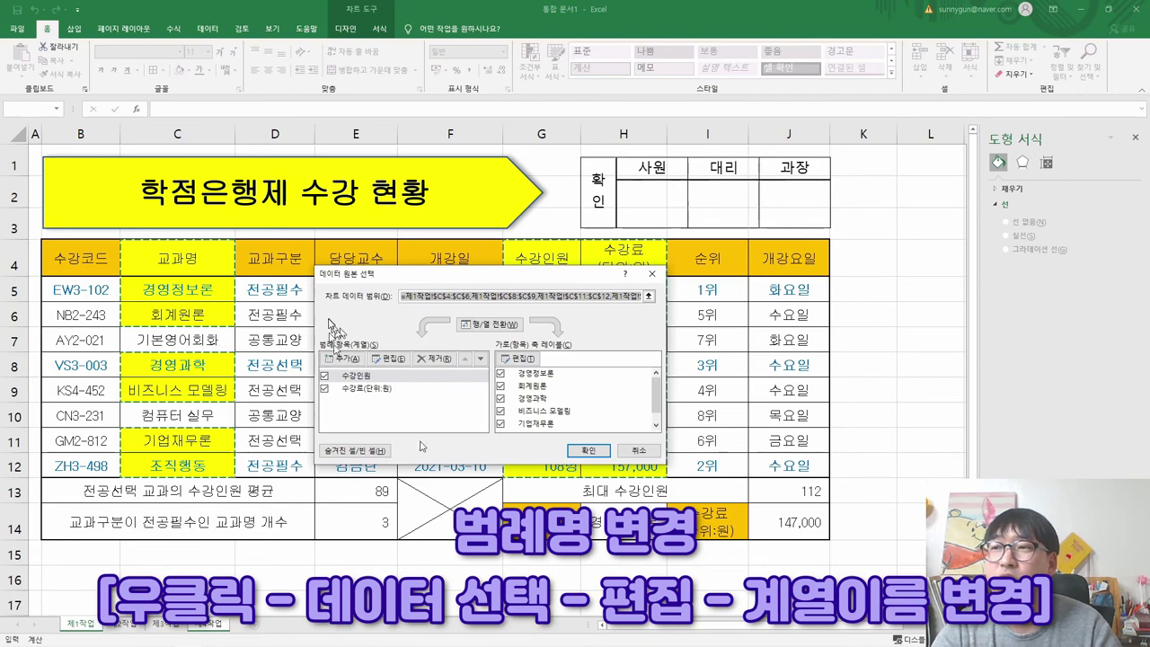
pyautogui.hotkey('alt', 'Tab')
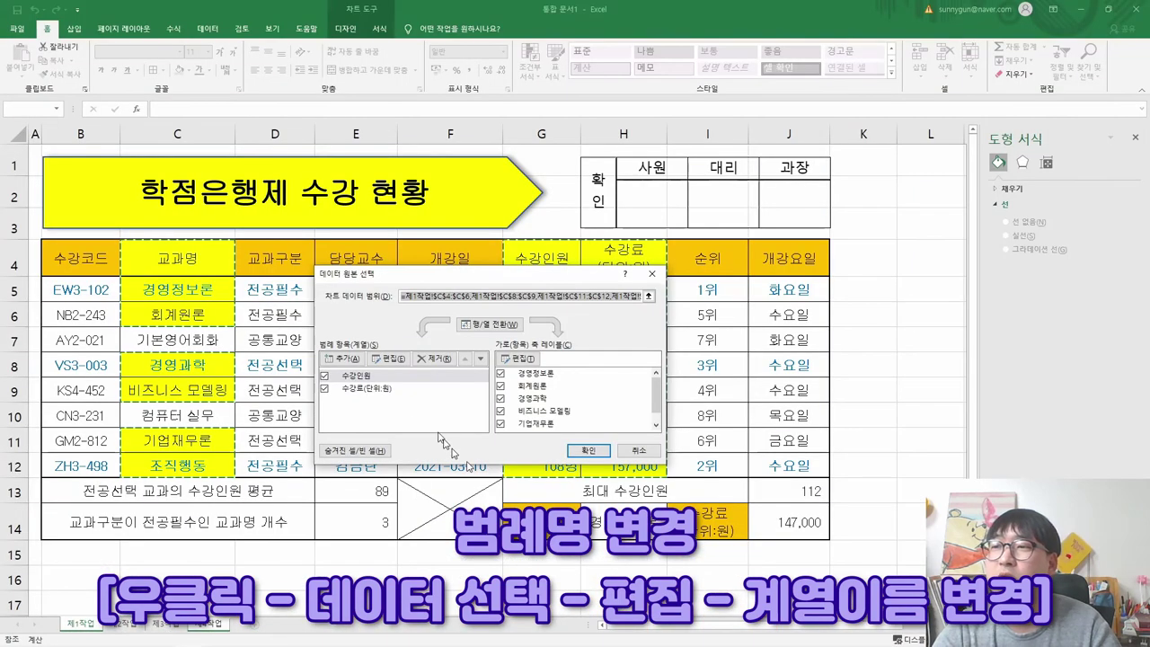
pyautogui.click(362, 388)
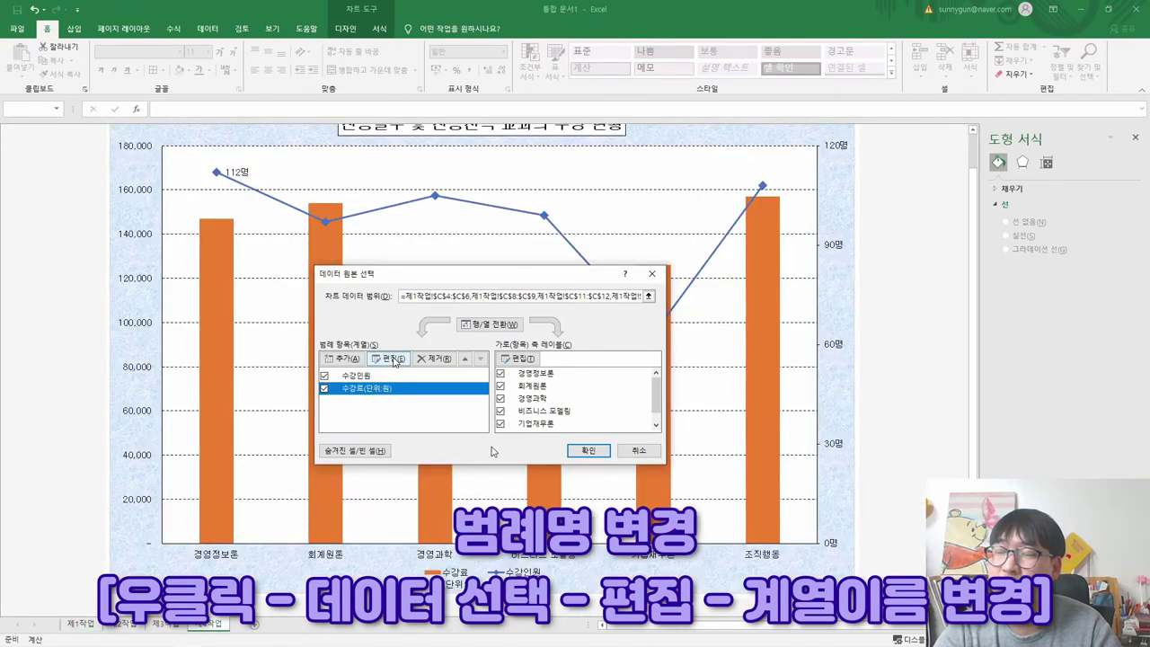
pyautogui.click(394, 361)
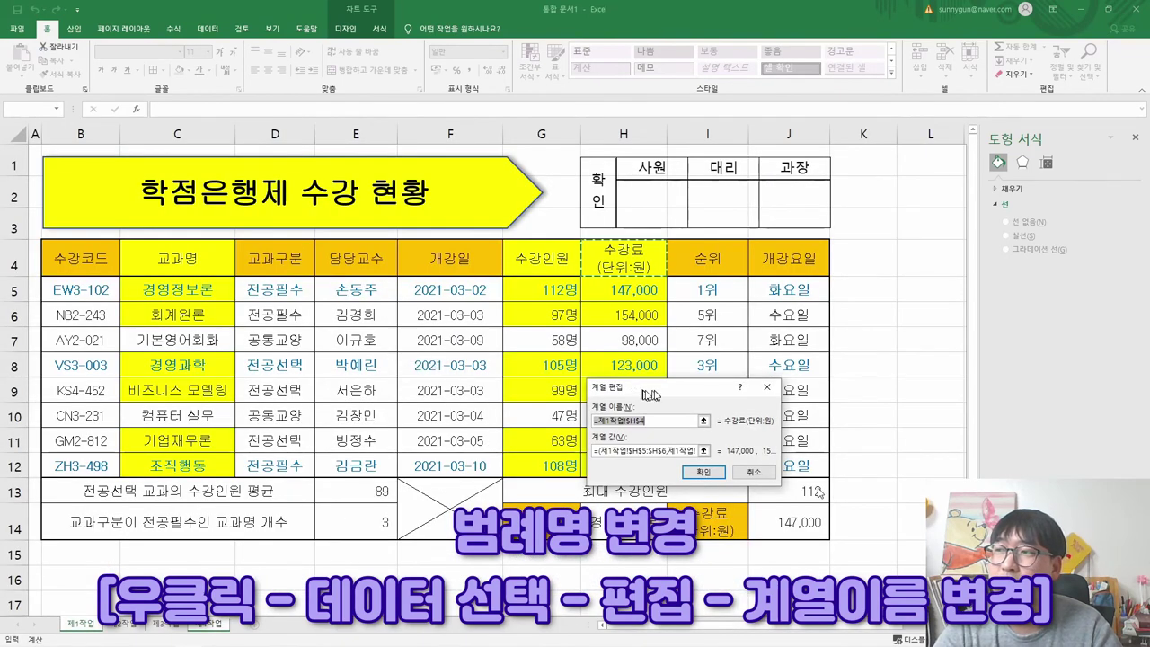
pyautogui.moveTo(651, 393); pyautogui.dragTo(371, 279)
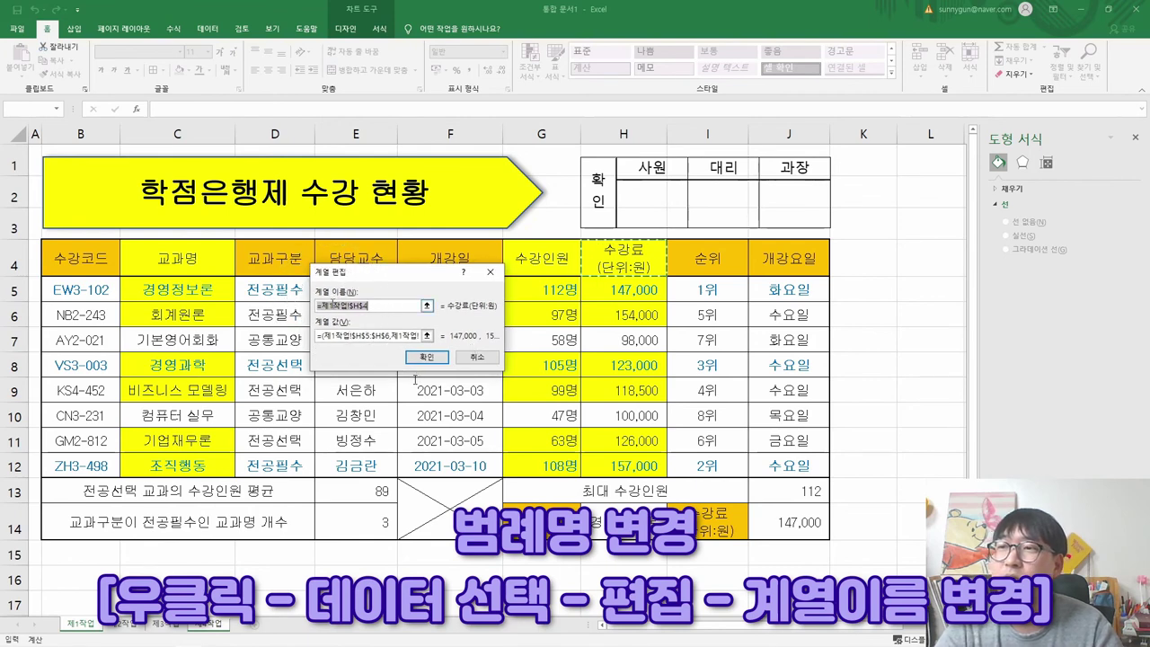
pyautogui.write('수강')
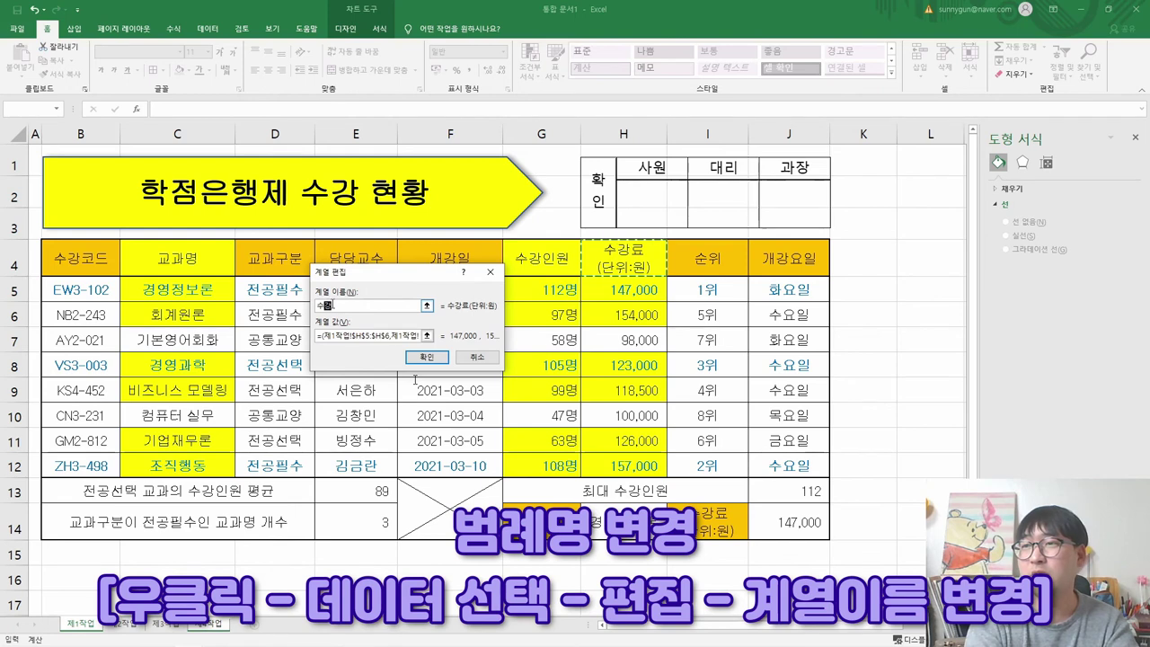
pyautogui.write('료(단')
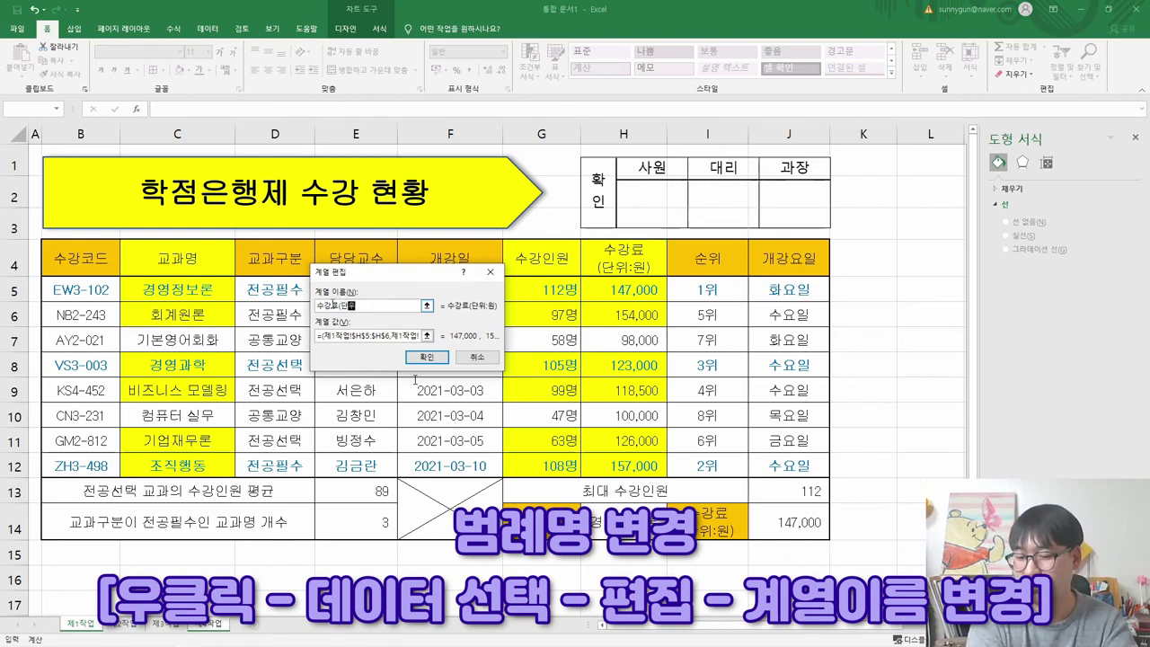
pyautogui.write('위')
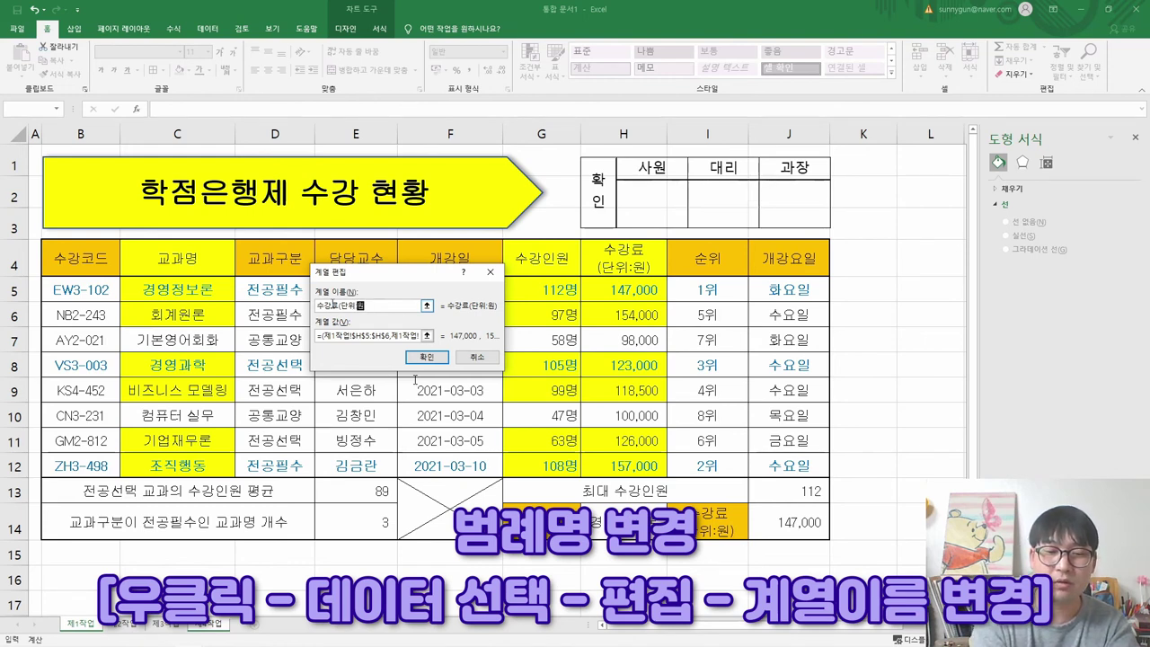
pyautogui.write(':원)')
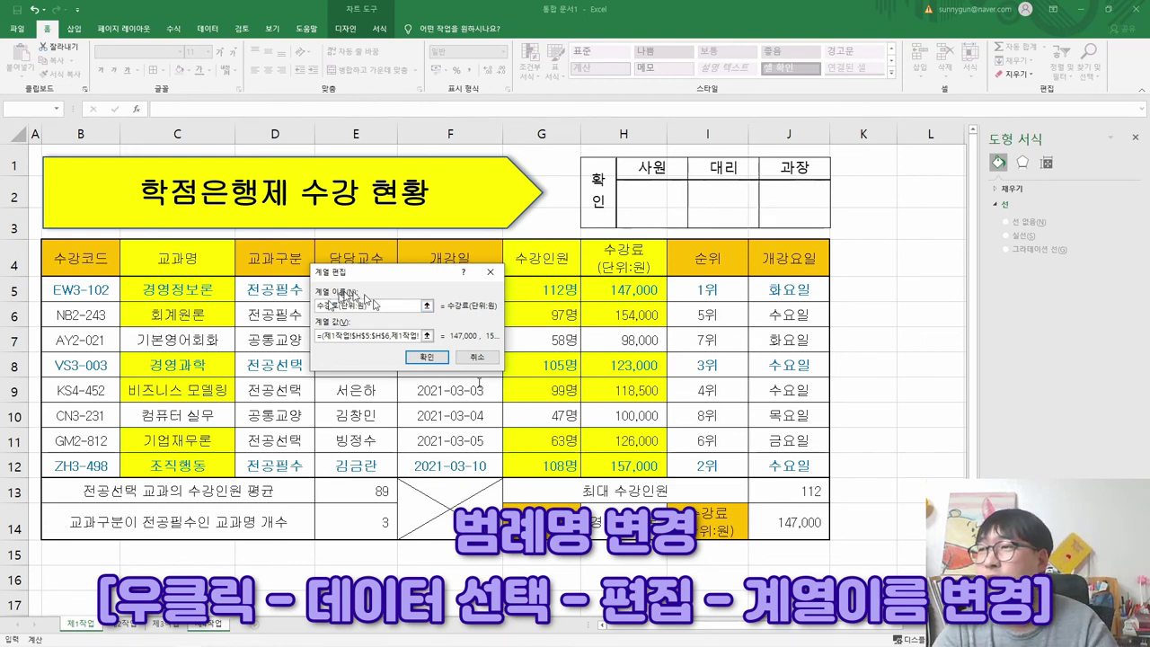
pyautogui.click(427, 356)
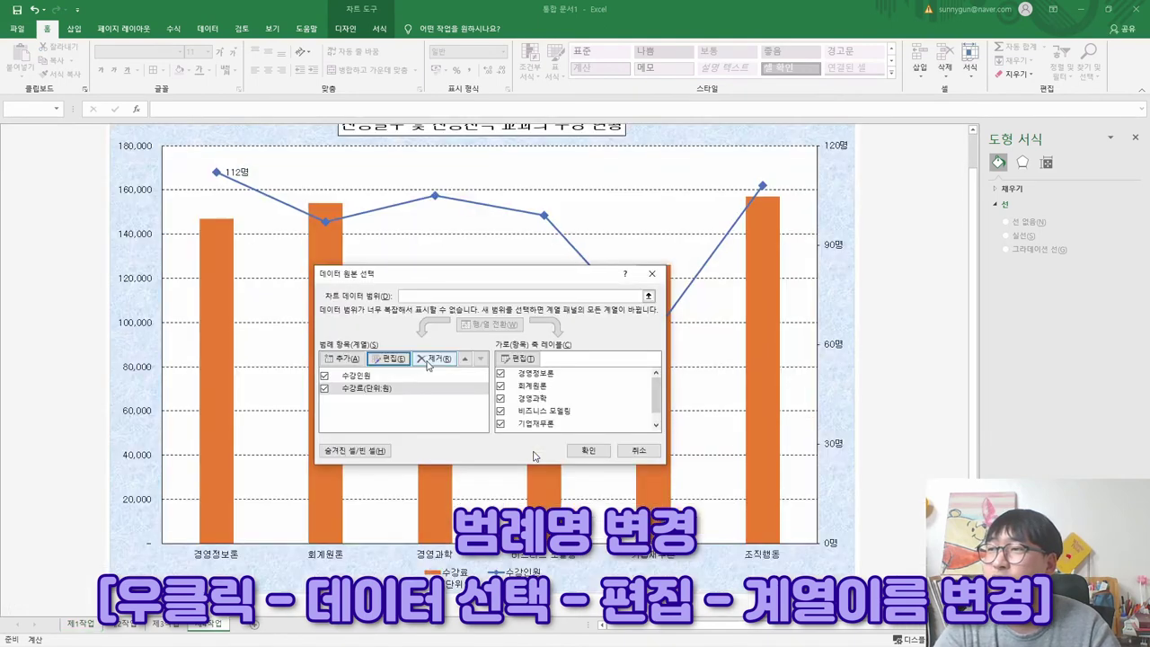
pyautogui.click(588, 449)
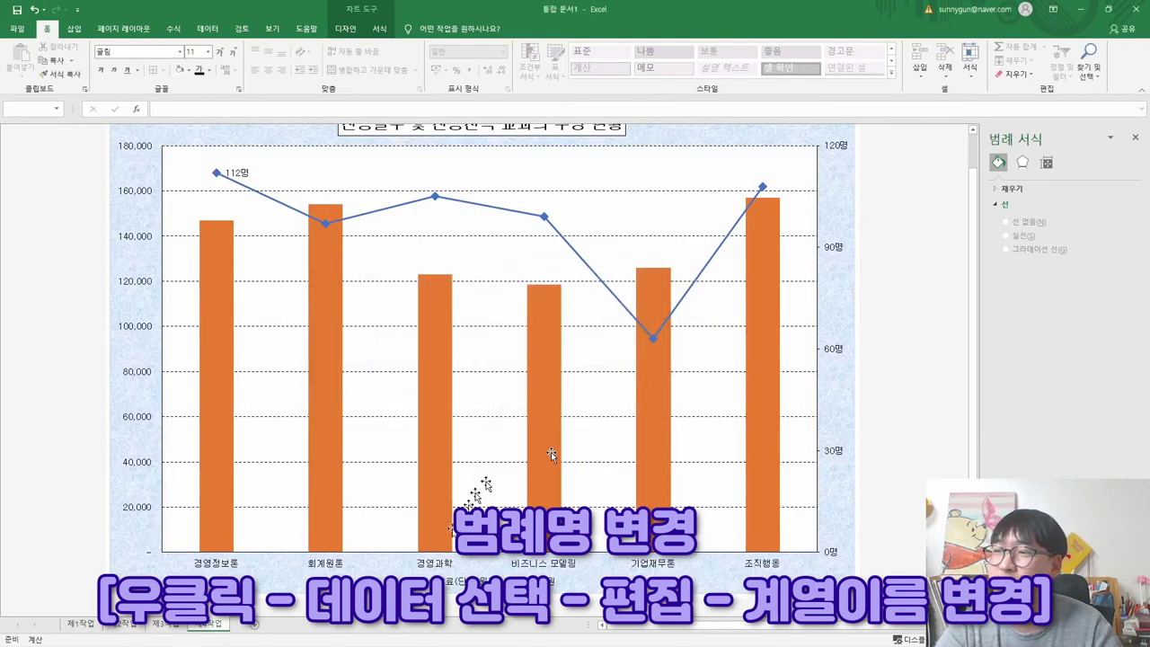
# Check the renamed legend against the PDF's output sample and strike through condition (8) in the exam PDF.
pyautogui.click(842, 155)
pyautogui.click(843, 132)
pyautogui.hotkey('alt', 'Tab')
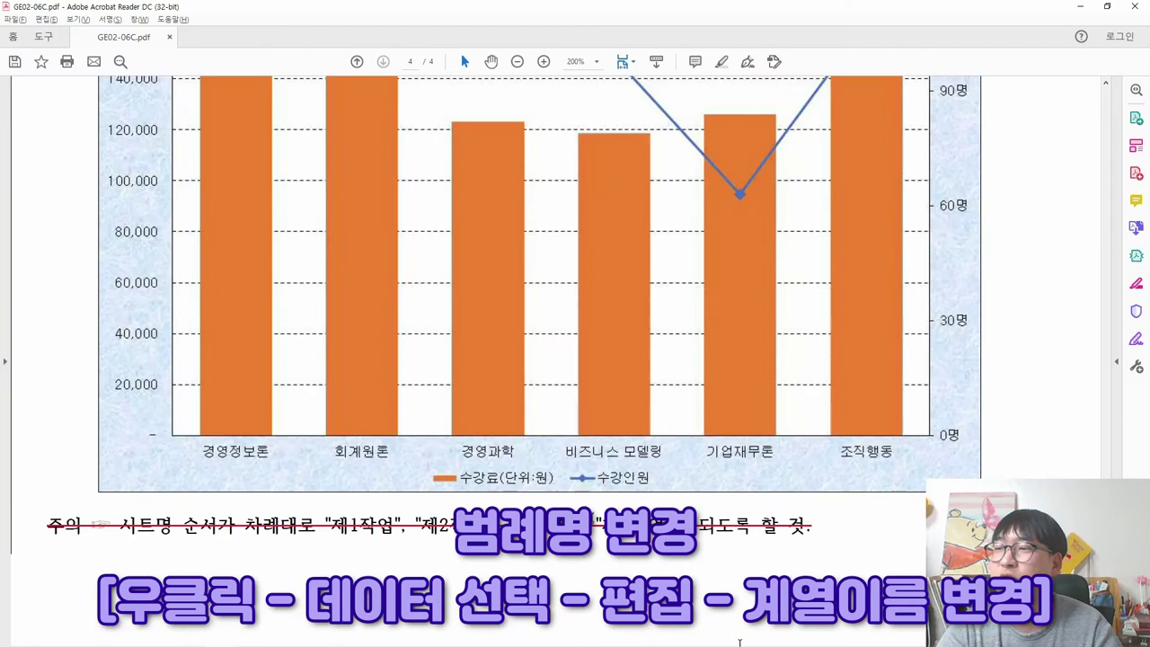
pyautogui.hotkey('alt', 'Tab')
pyautogui.click(842, 159)
pyautogui.click(842, 137)
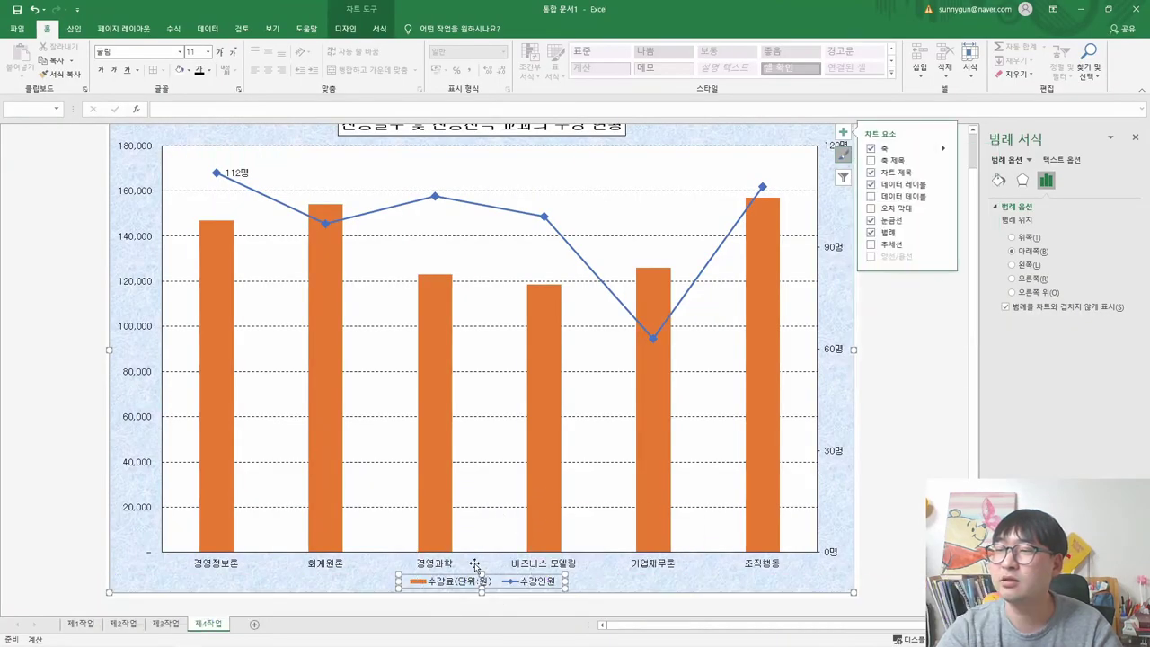
pyautogui.hotkey('alt', 'Tab')
pyautogui.scroll(2, 473, 560)
pyautogui.scroll(4, 510, 431)
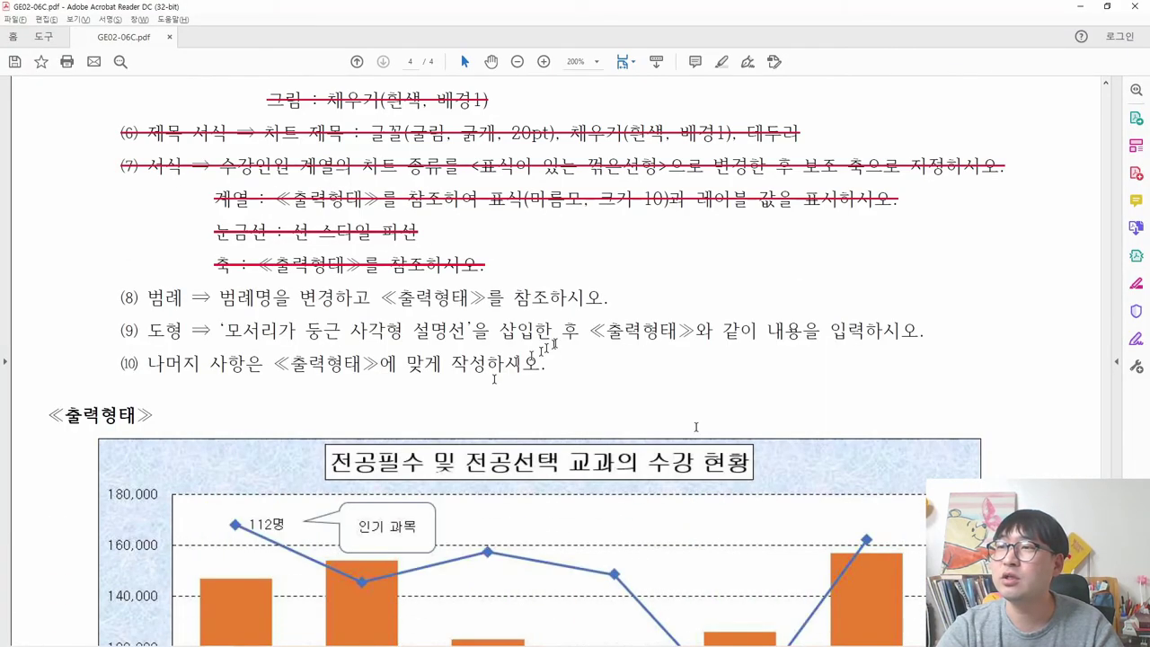
pyautogui.moveTo(613, 297); pyautogui.dragTo(211, 331)
pyautogui.click(191, 270)
# Examine the callout in the PDF's output sample and the shape name 모서리가 둥근 사각형 설명선 in condition (9).
pyautogui.scroll(-1, 347, 327)
pyautogui.scroll(-1, 439, 395)
pyautogui.moveTo(294, 288); pyautogui.dragTo(448, 363)
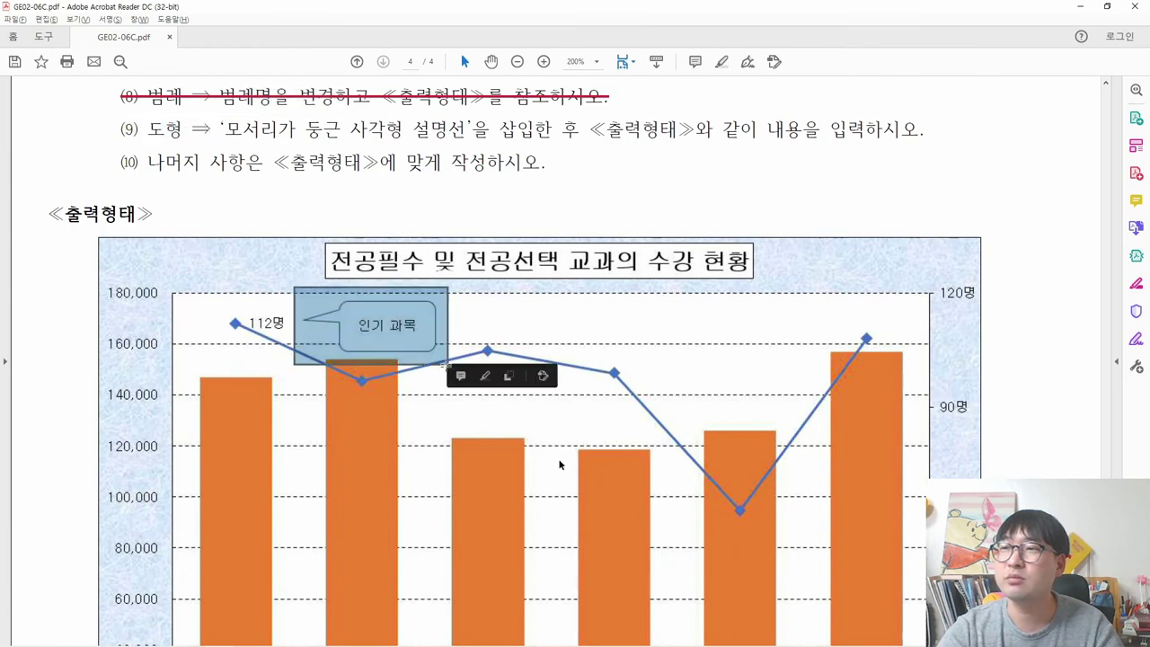
pyautogui.moveTo(220, 128); pyautogui.dragTo(467, 133)
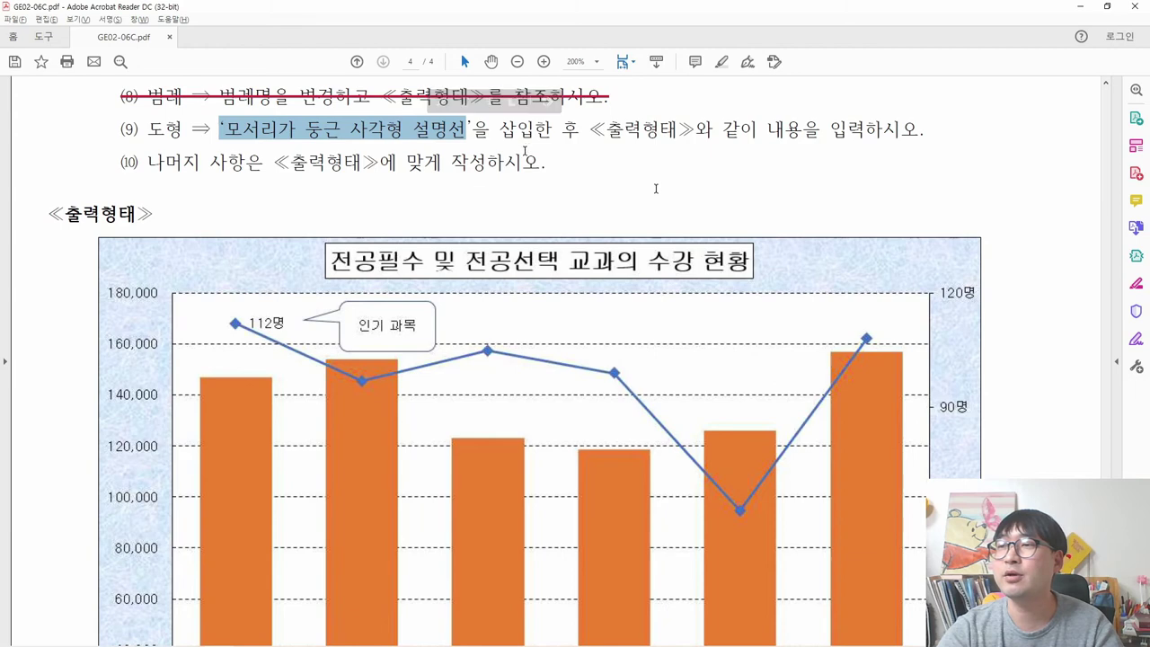
# Insert a rounded rectangular callout (모서리가 둥근 사각형 설명선), about 4.75 cm high and 5.24 cm wide, beside the chart's 112명 label.
pyautogui.hotkey('alt', 'Tab')
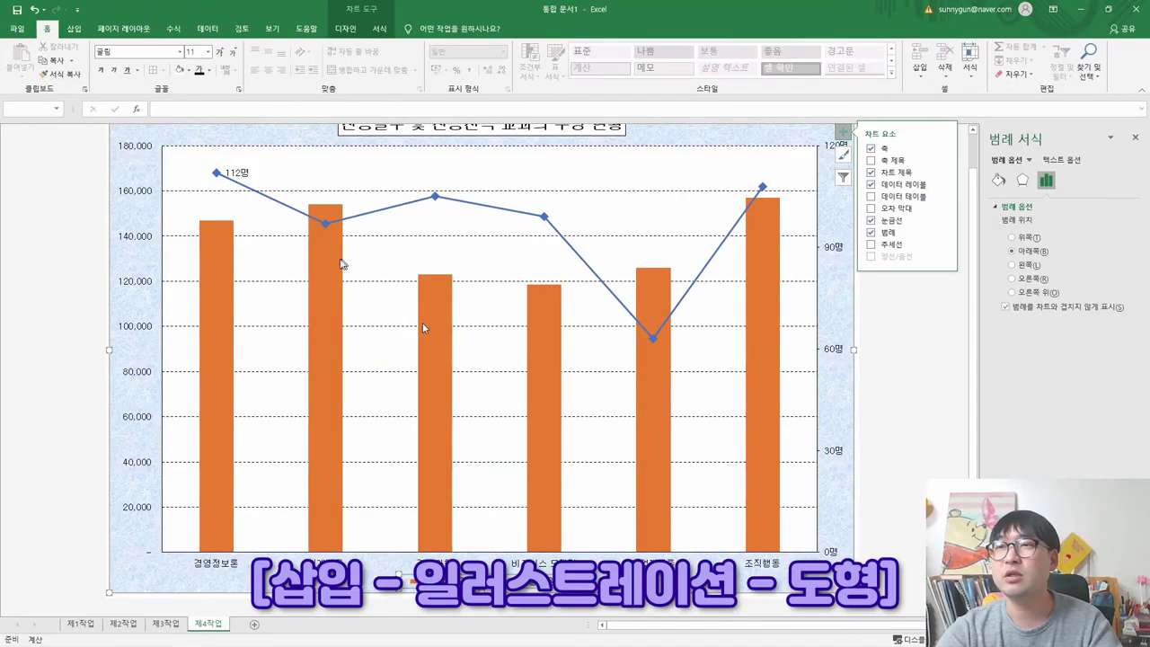
pyautogui.click(73, 28)
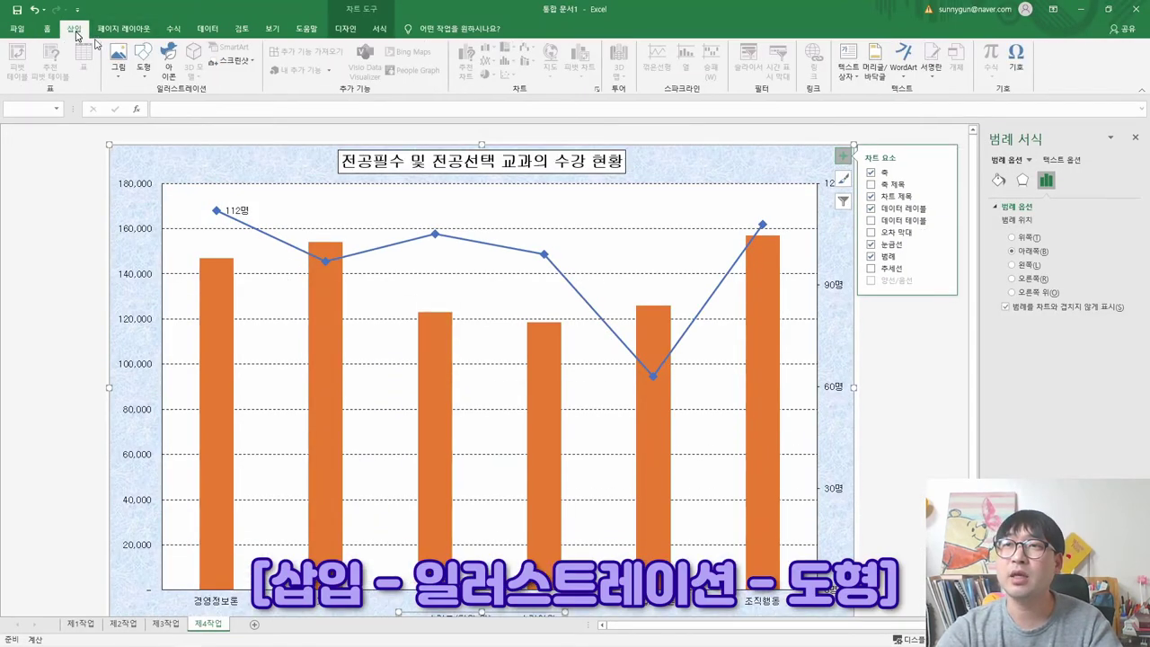
pyautogui.click(143, 61)
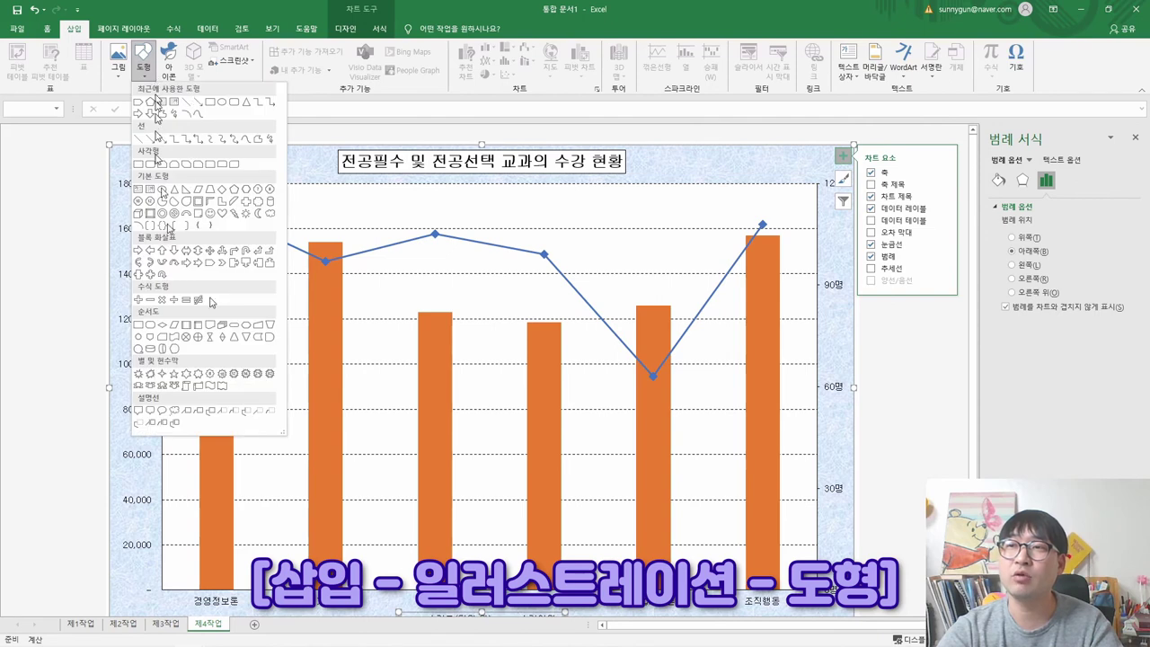
pyautogui.click(52, 253)
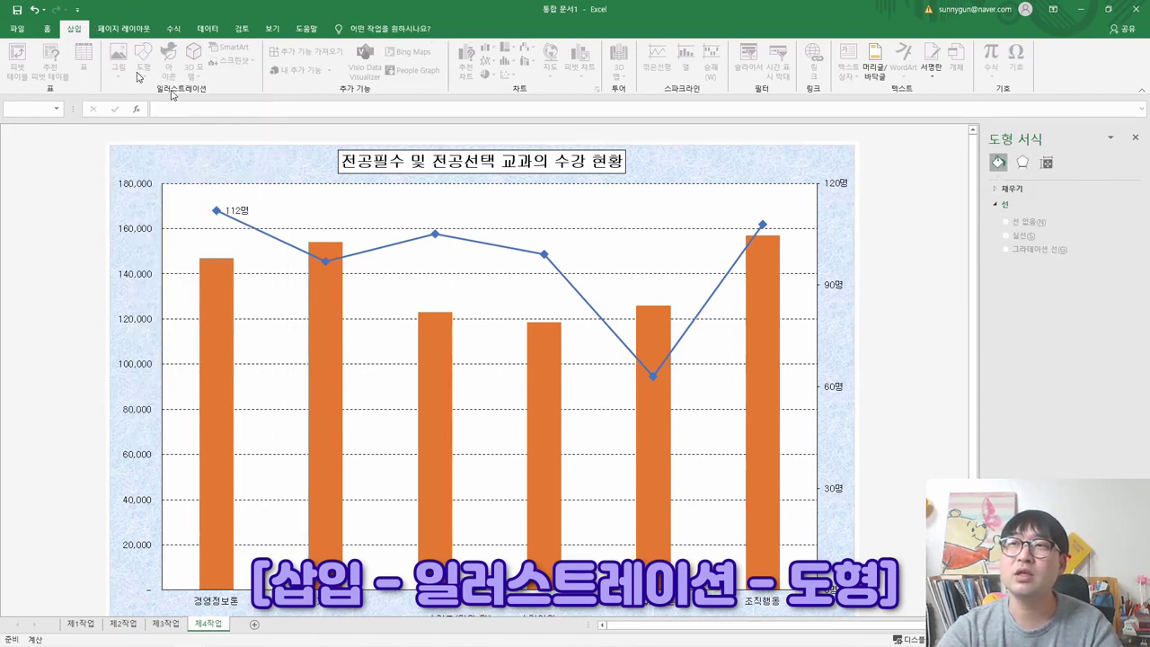
pyautogui.click(337, 261)
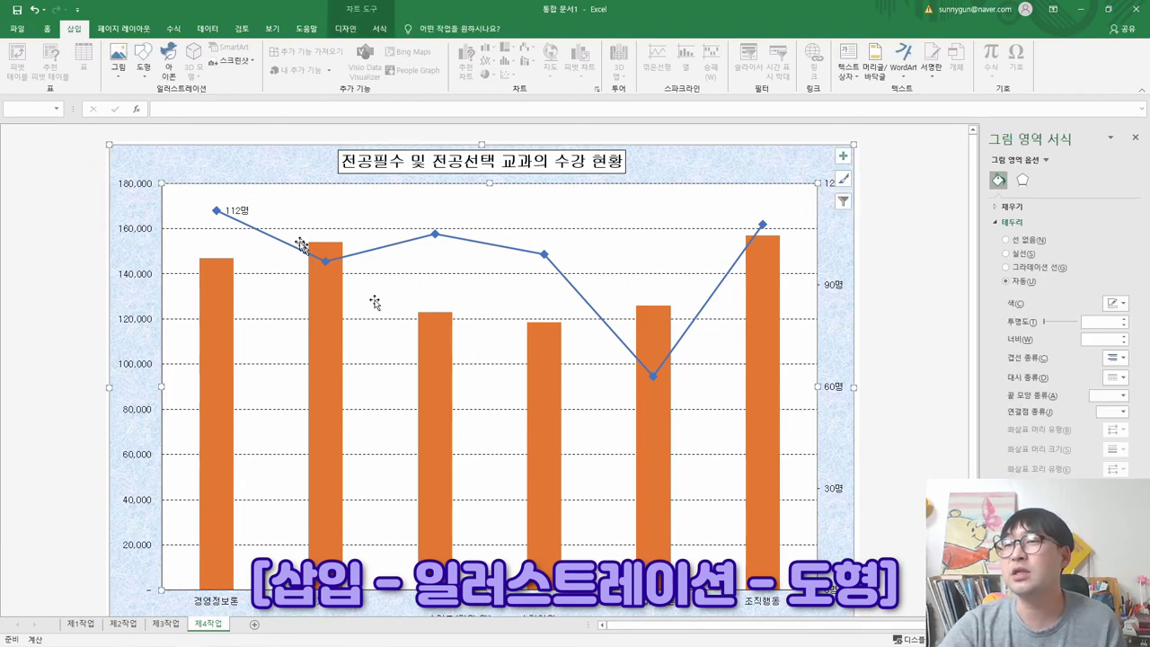
pyautogui.click(144, 63)
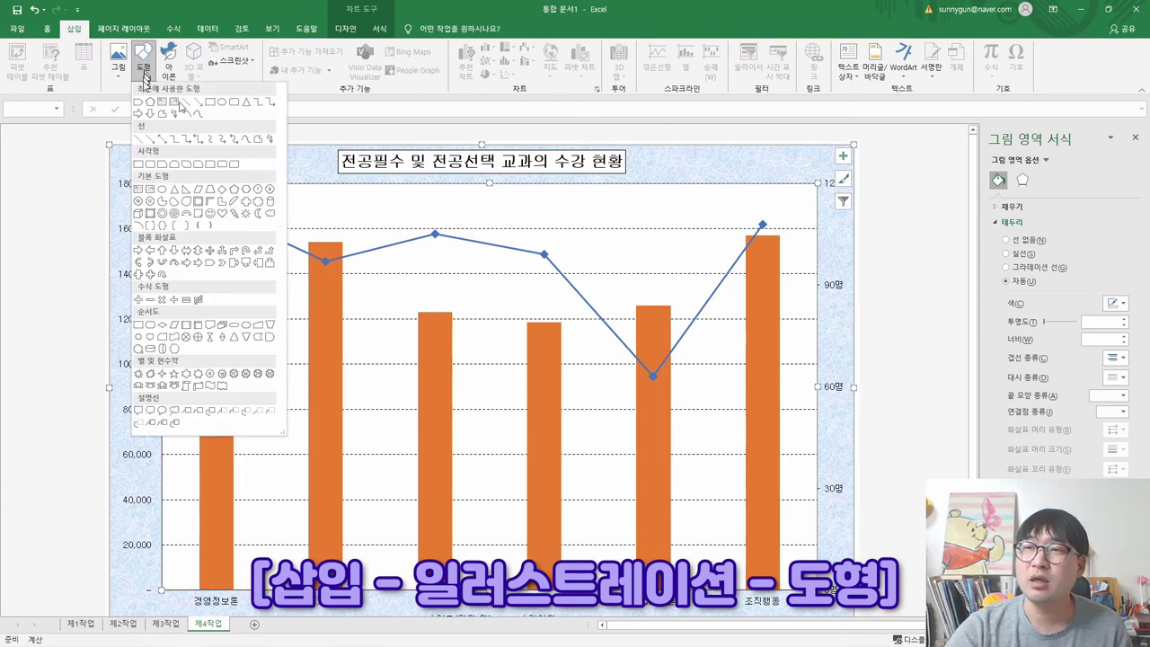
pyautogui.click(150, 411)
pyautogui.moveTo(280, 174); pyautogui.dragTo(402, 286)
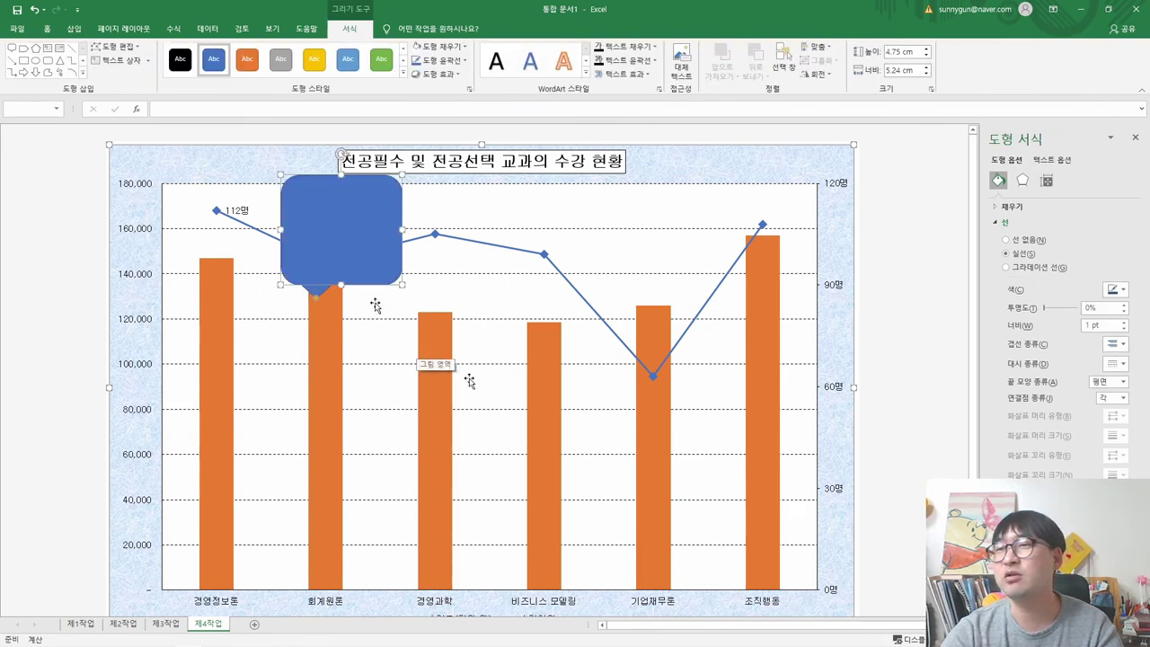
# Strike through the shape insertion part of condition (9) in the exam PDF and select its remaining text about entering the content.
pyautogui.hotkey('alt', 'Tab')
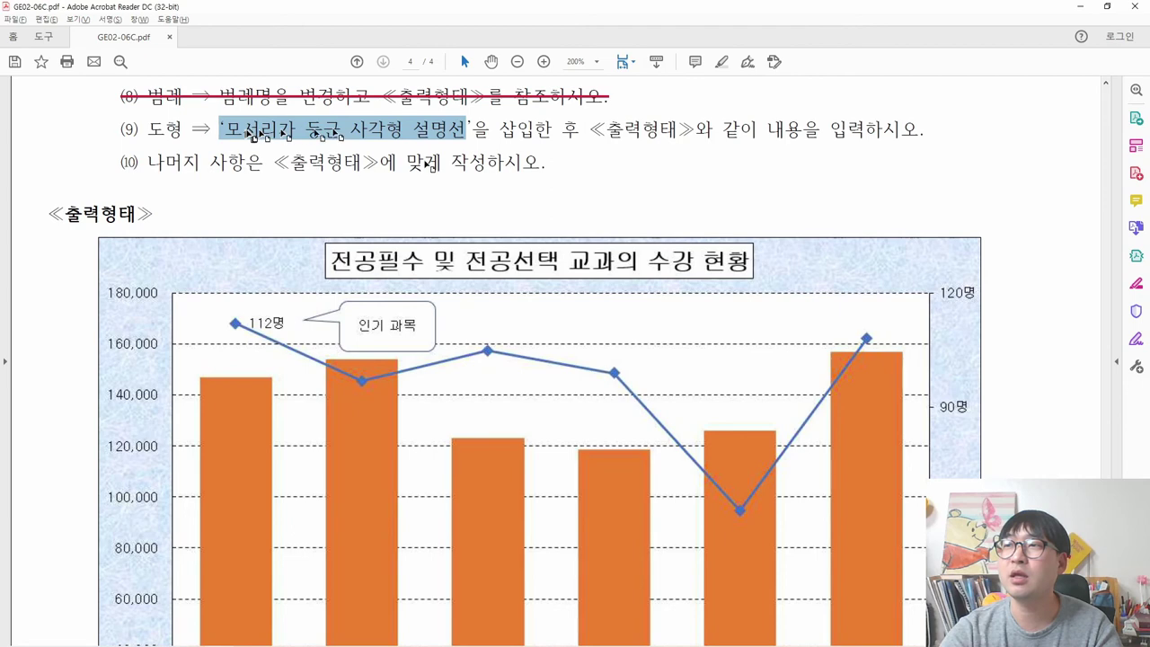
pyautogui.moveTo(580, 135); pyautogui.dragTo(514, 94)
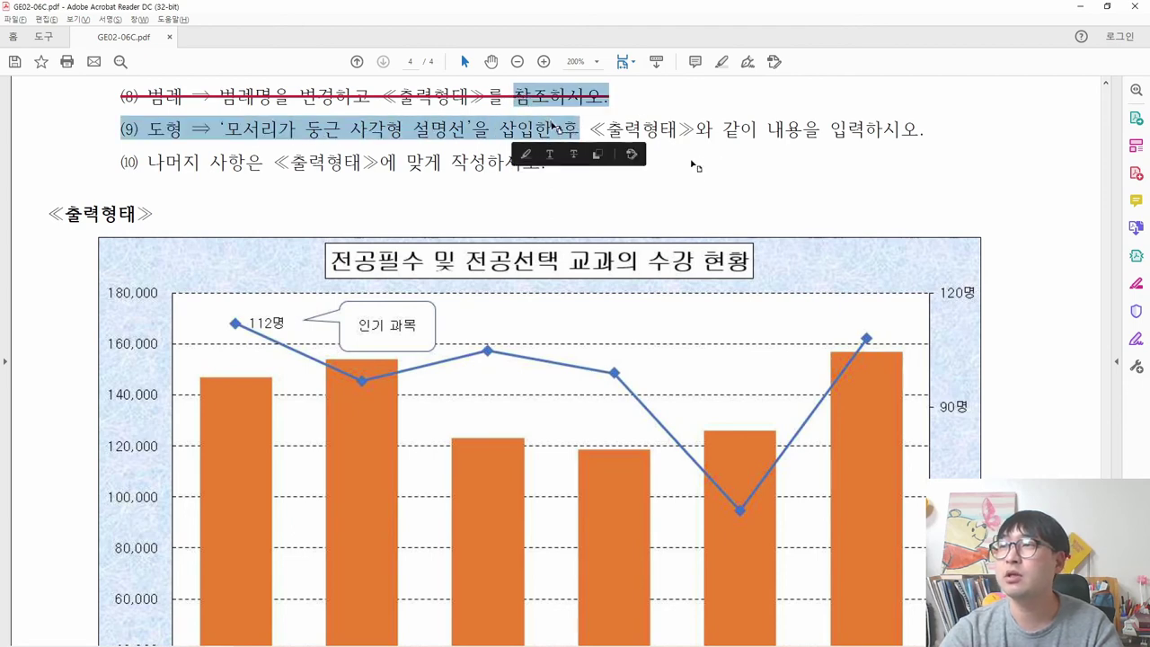
pyautogui.click(557, 150)
pyautogui.moveTo(588, 131); pyautogui.dragTo(903, 136)
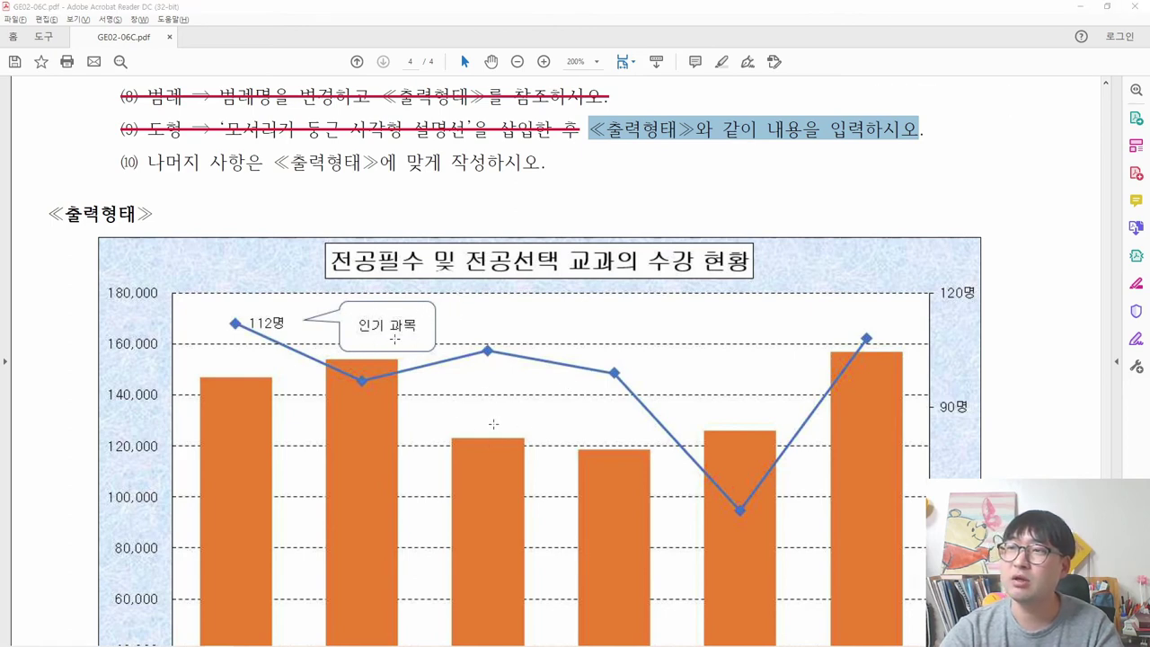
# Enter the text 인기 과목 in the chart's callout, matching the spacing in the PDF's output sample.
pyautogui.hotkey('alt', 'Tab')
pyautogui.rightClick(334, 214)
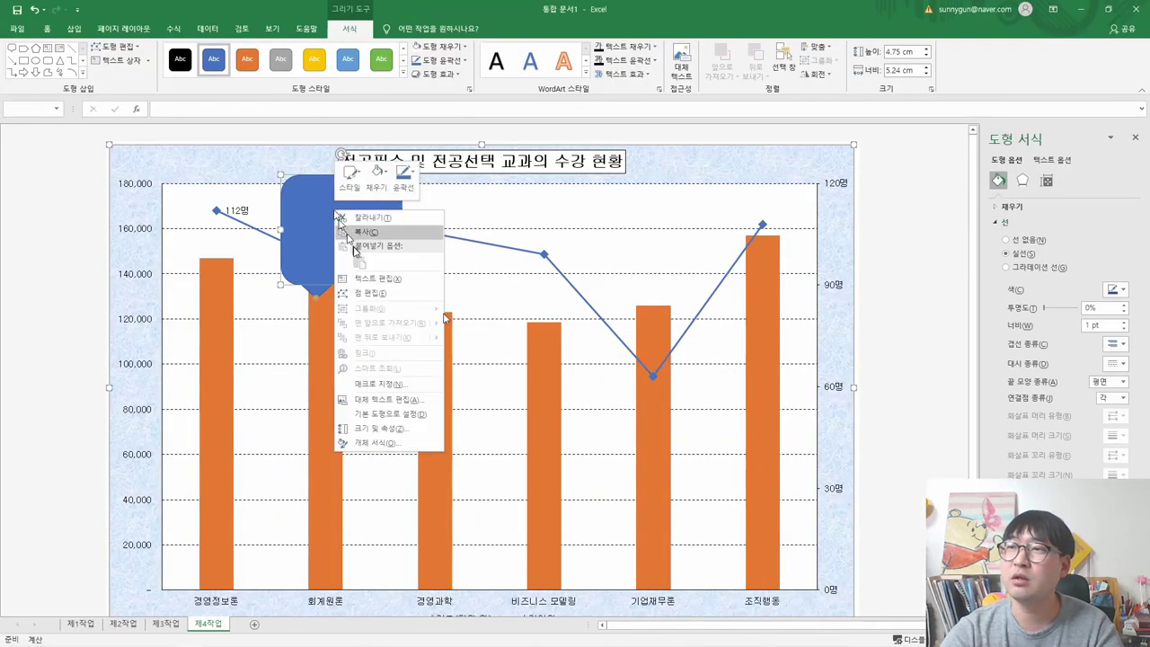
pyautogui.click(370, 280)
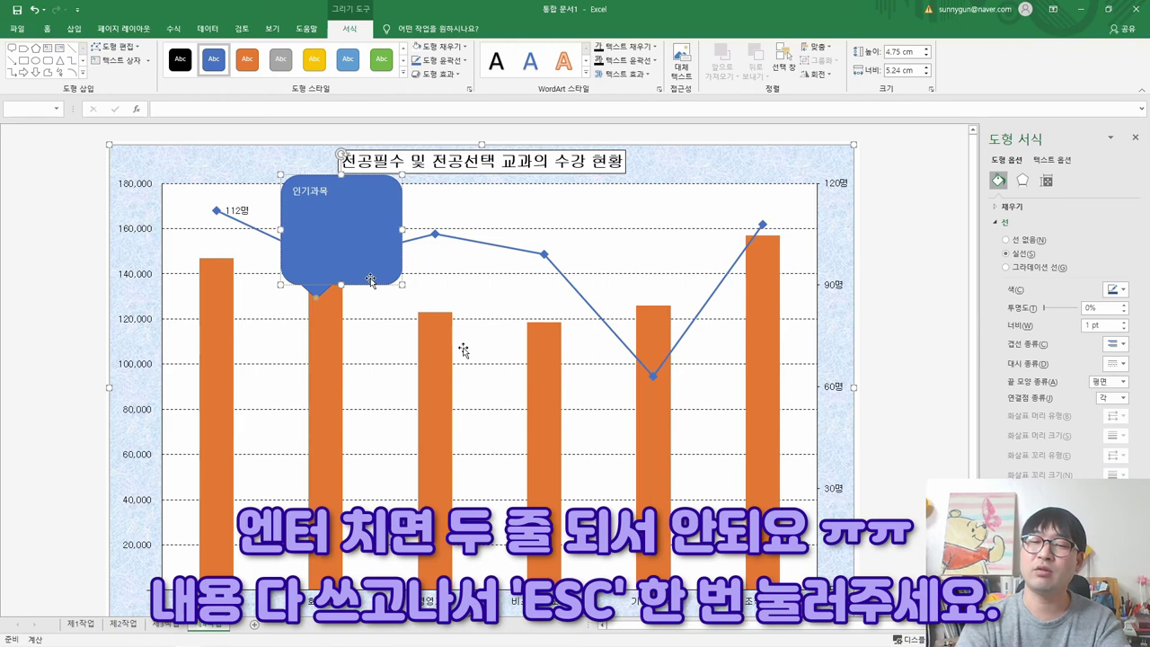
pyautogui.hotkey('alt', 'Tab')
pyautogui.hotkey('alt', 'Tab')
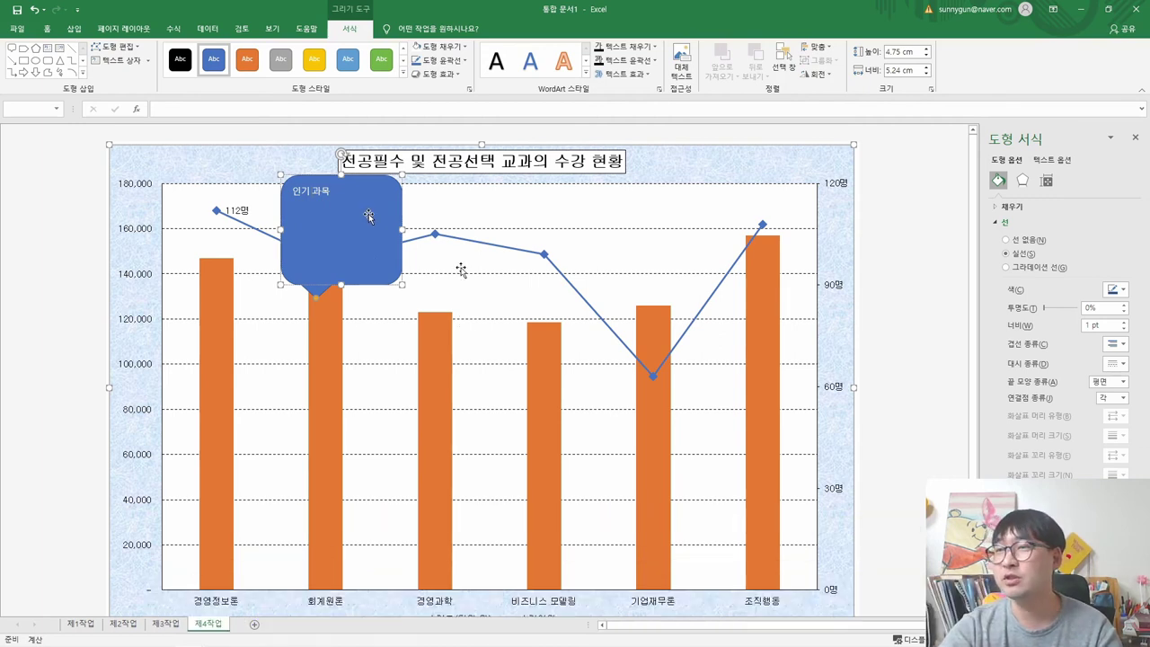
# Center the callout's text both horizontally and vertically, following the PDF's output sample.
pyautogui.hotkey('alt', 'Tab')
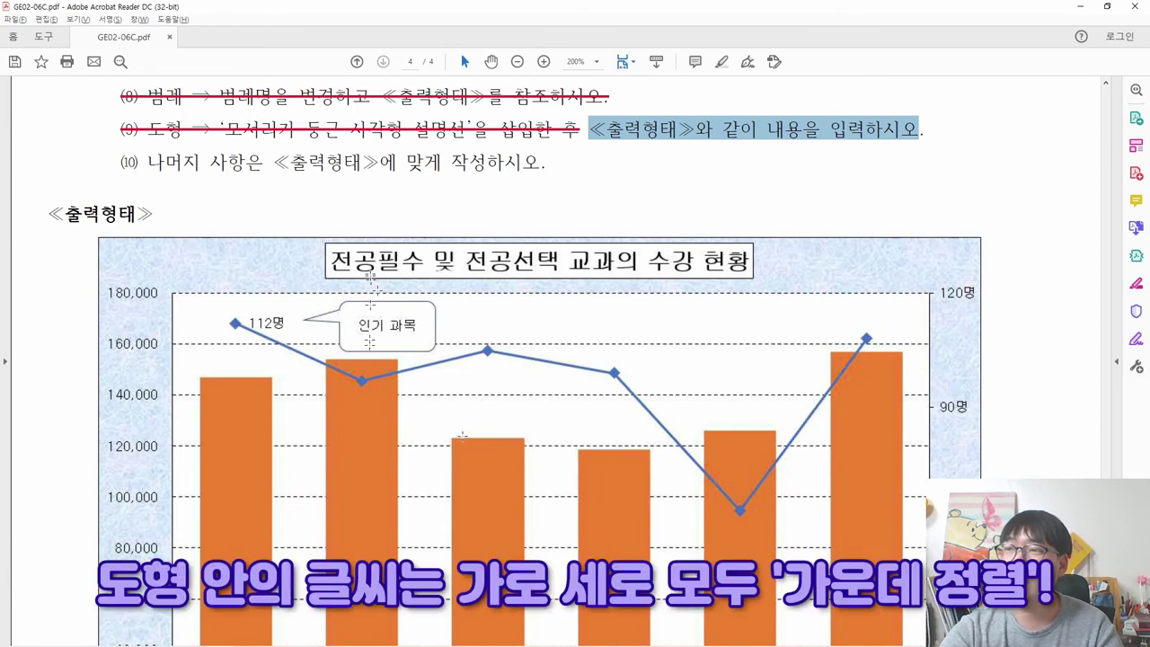
pyautogui.hotkey('alt', 'Tab')
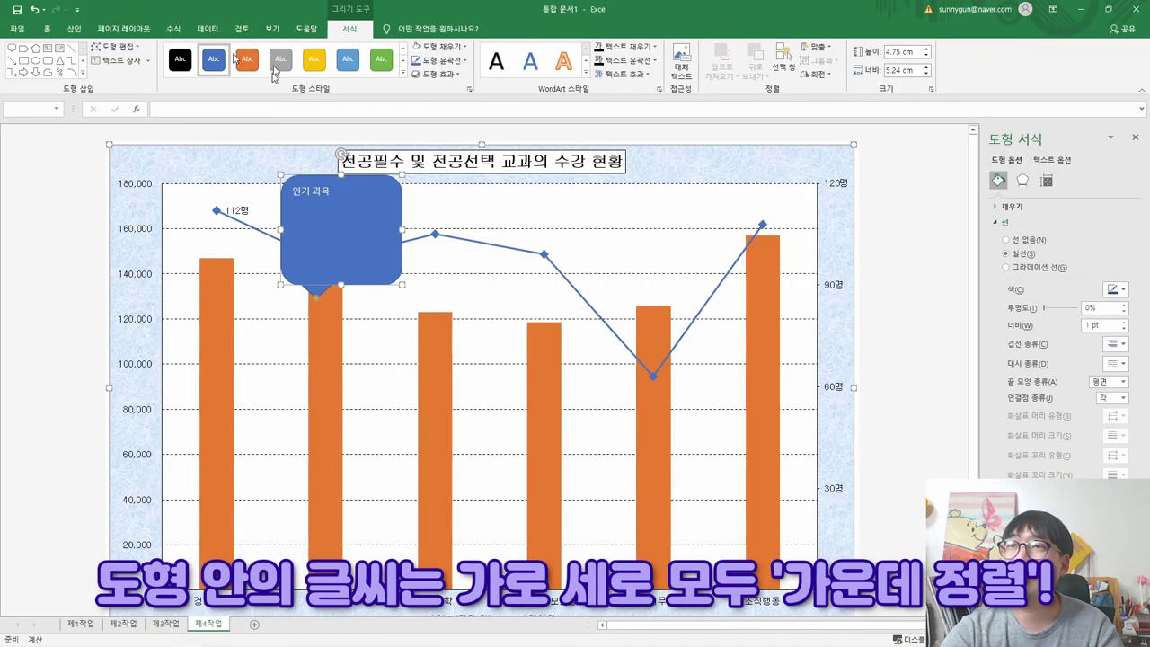
pyautogui.click(47, 28)
pyautogui.click(268, 70)
pyautogui.click(268, 52)
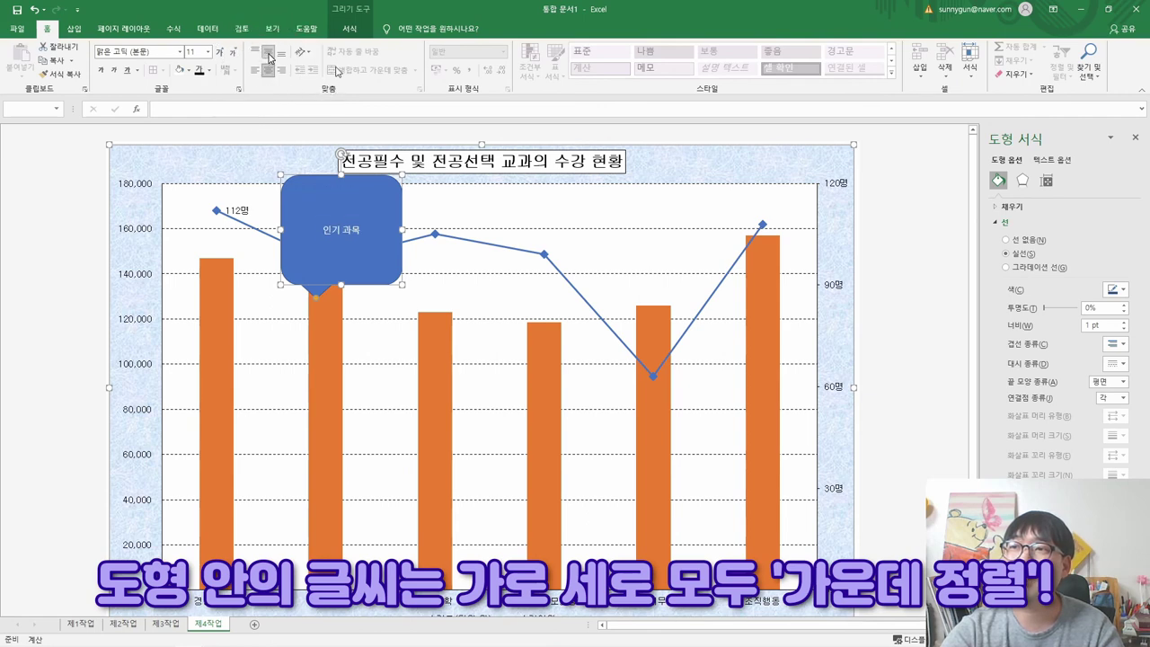